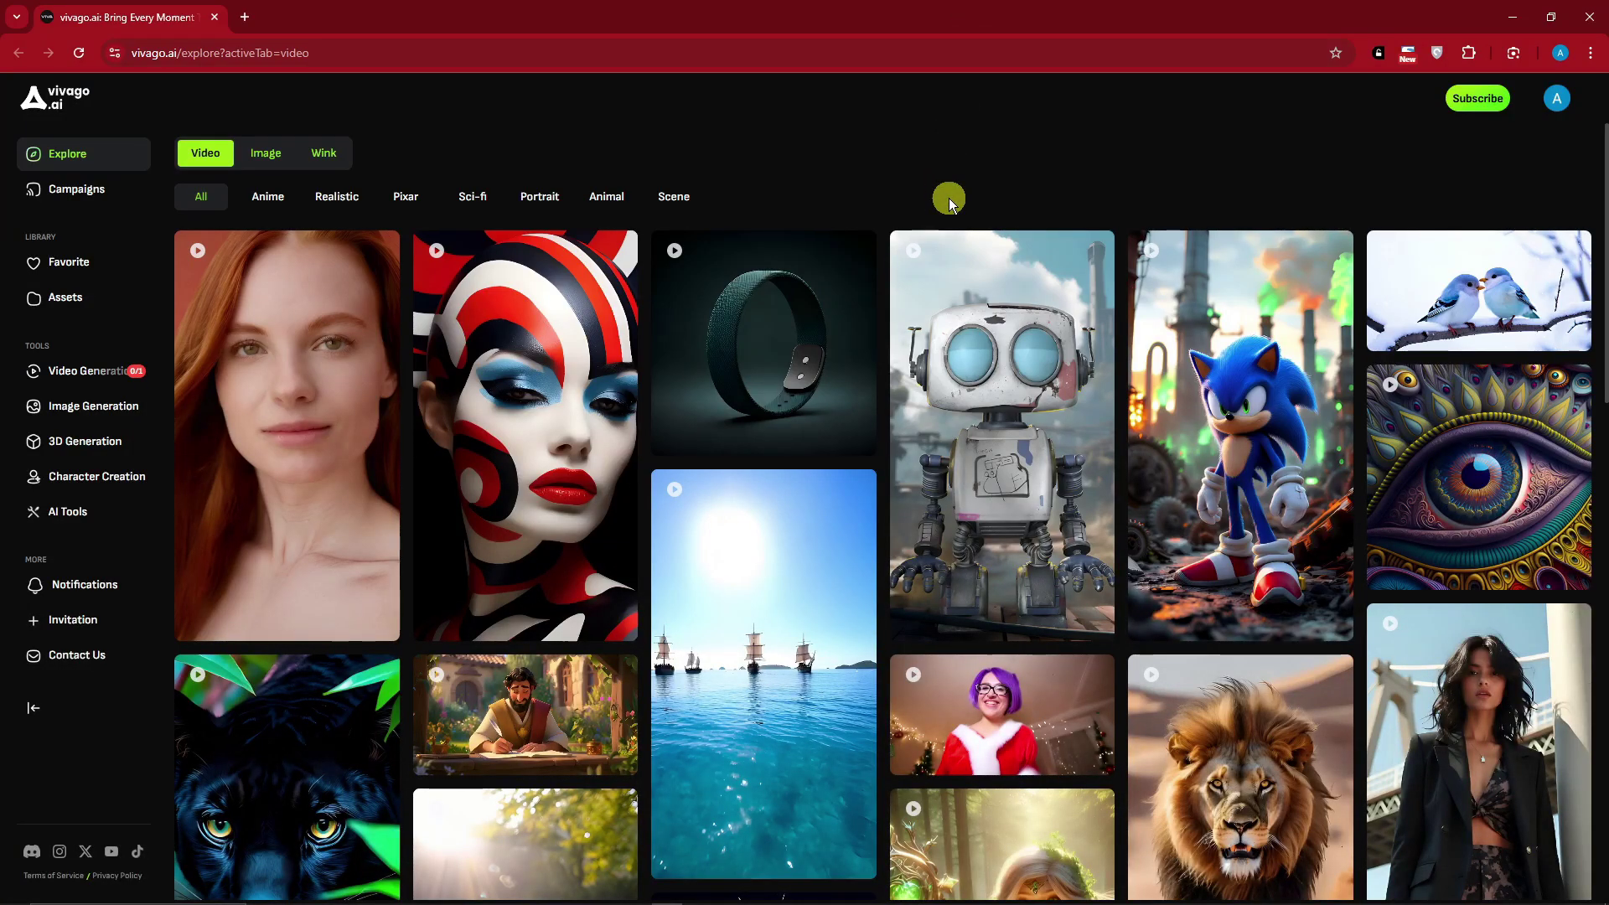
Browse the video samples in the Explore gallery.
scroll(950, 202, "down", 2)
mouse_move(1022, 543)
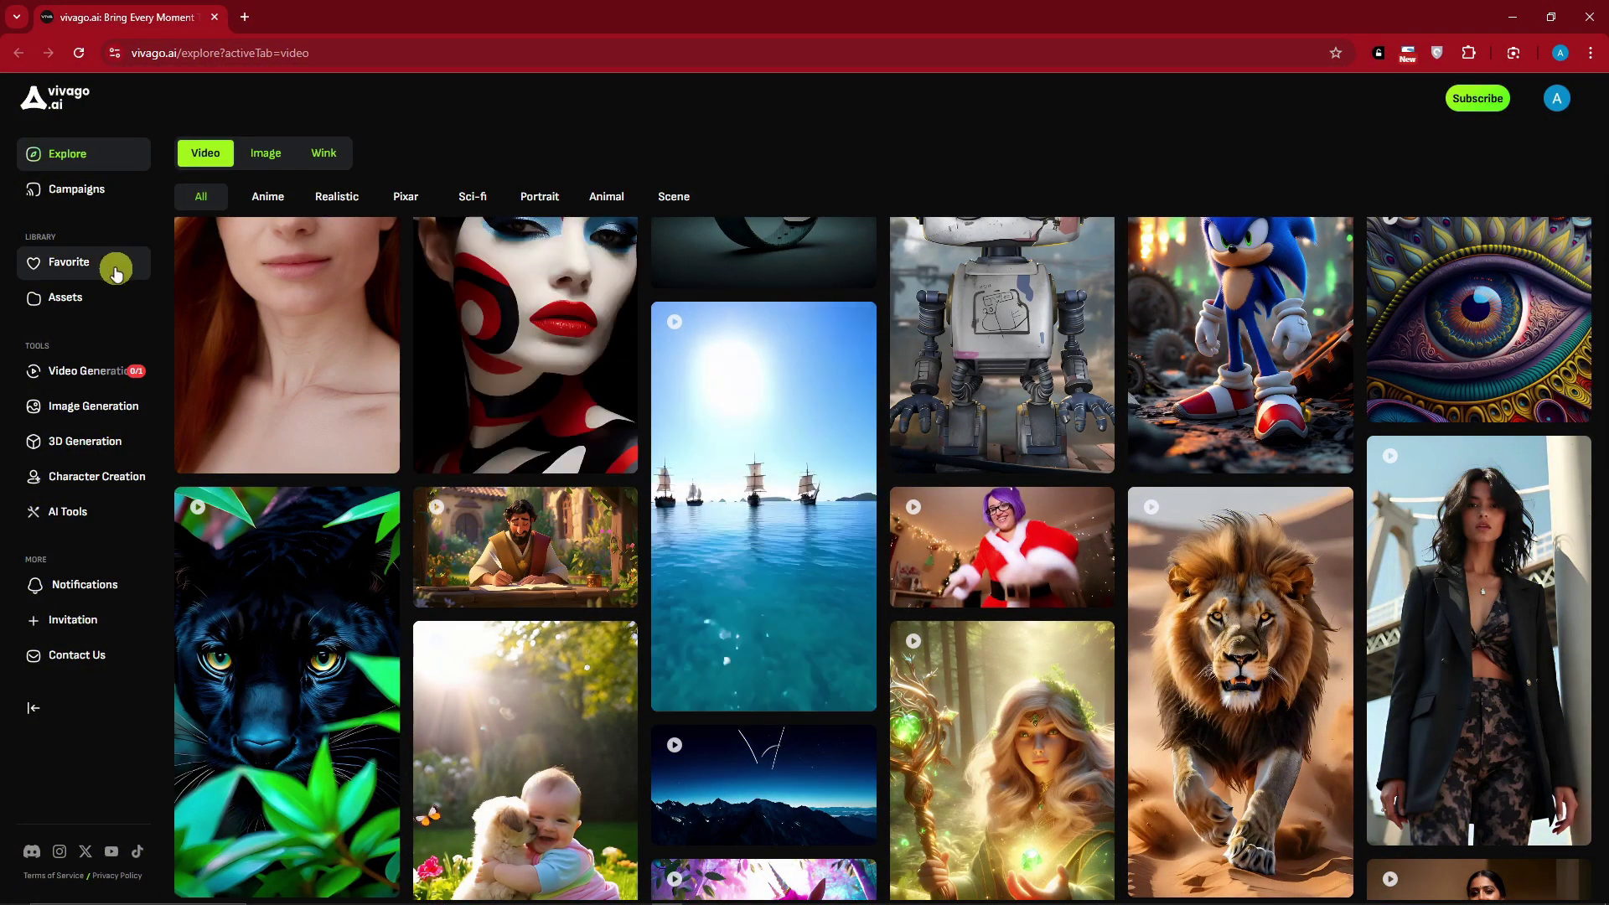
scroll(401, 359, "up", 2)
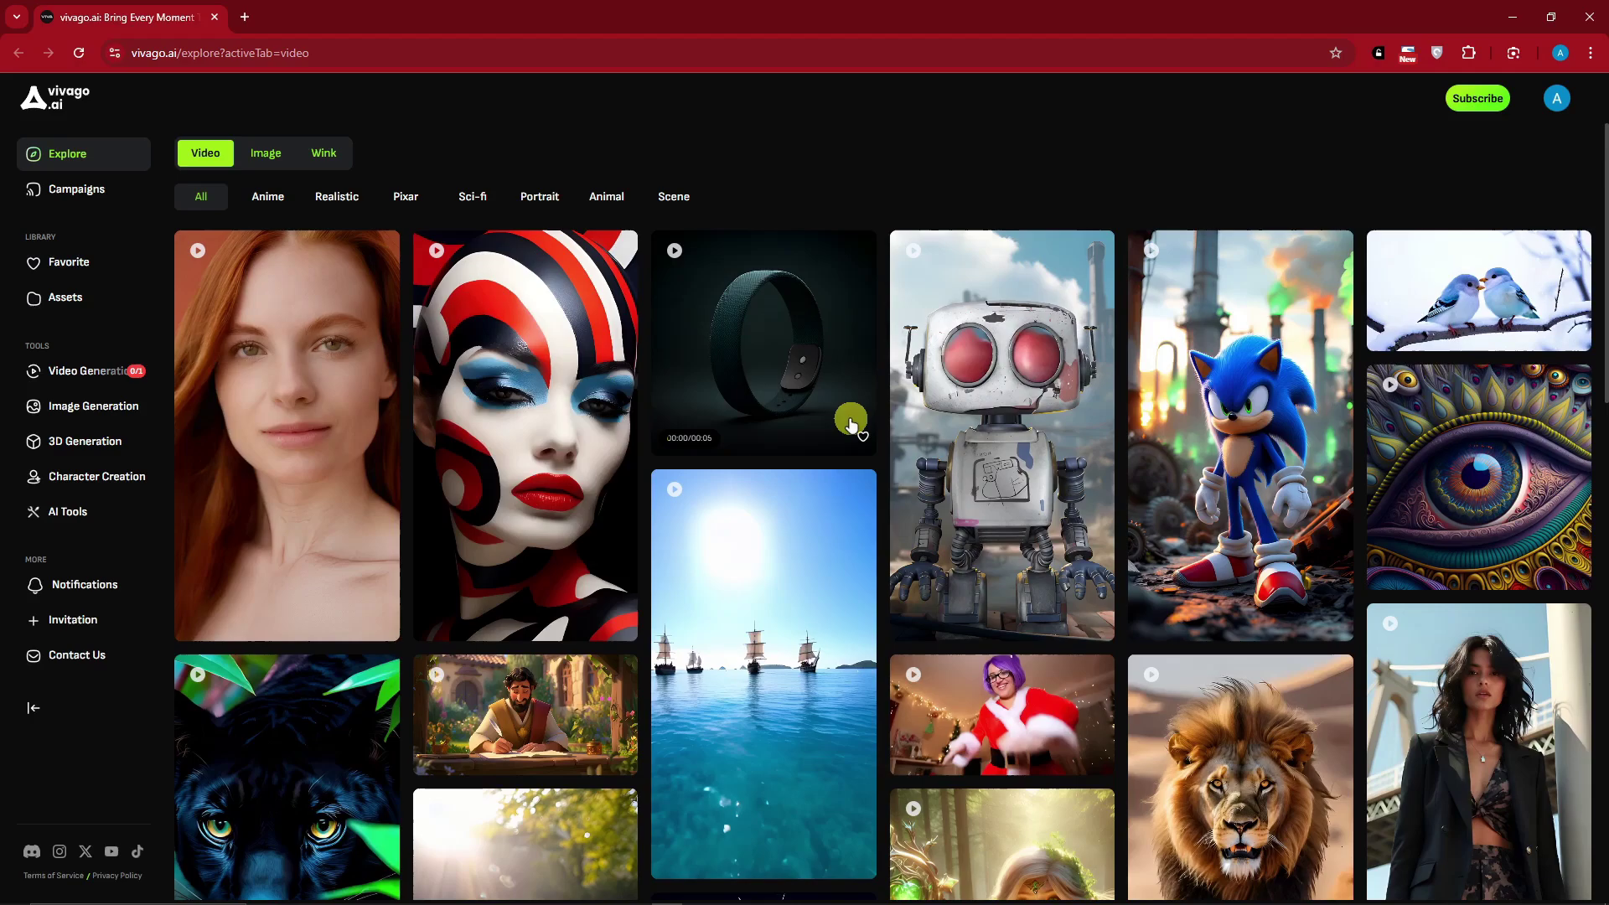
scroll(394, 528, "down", 3)
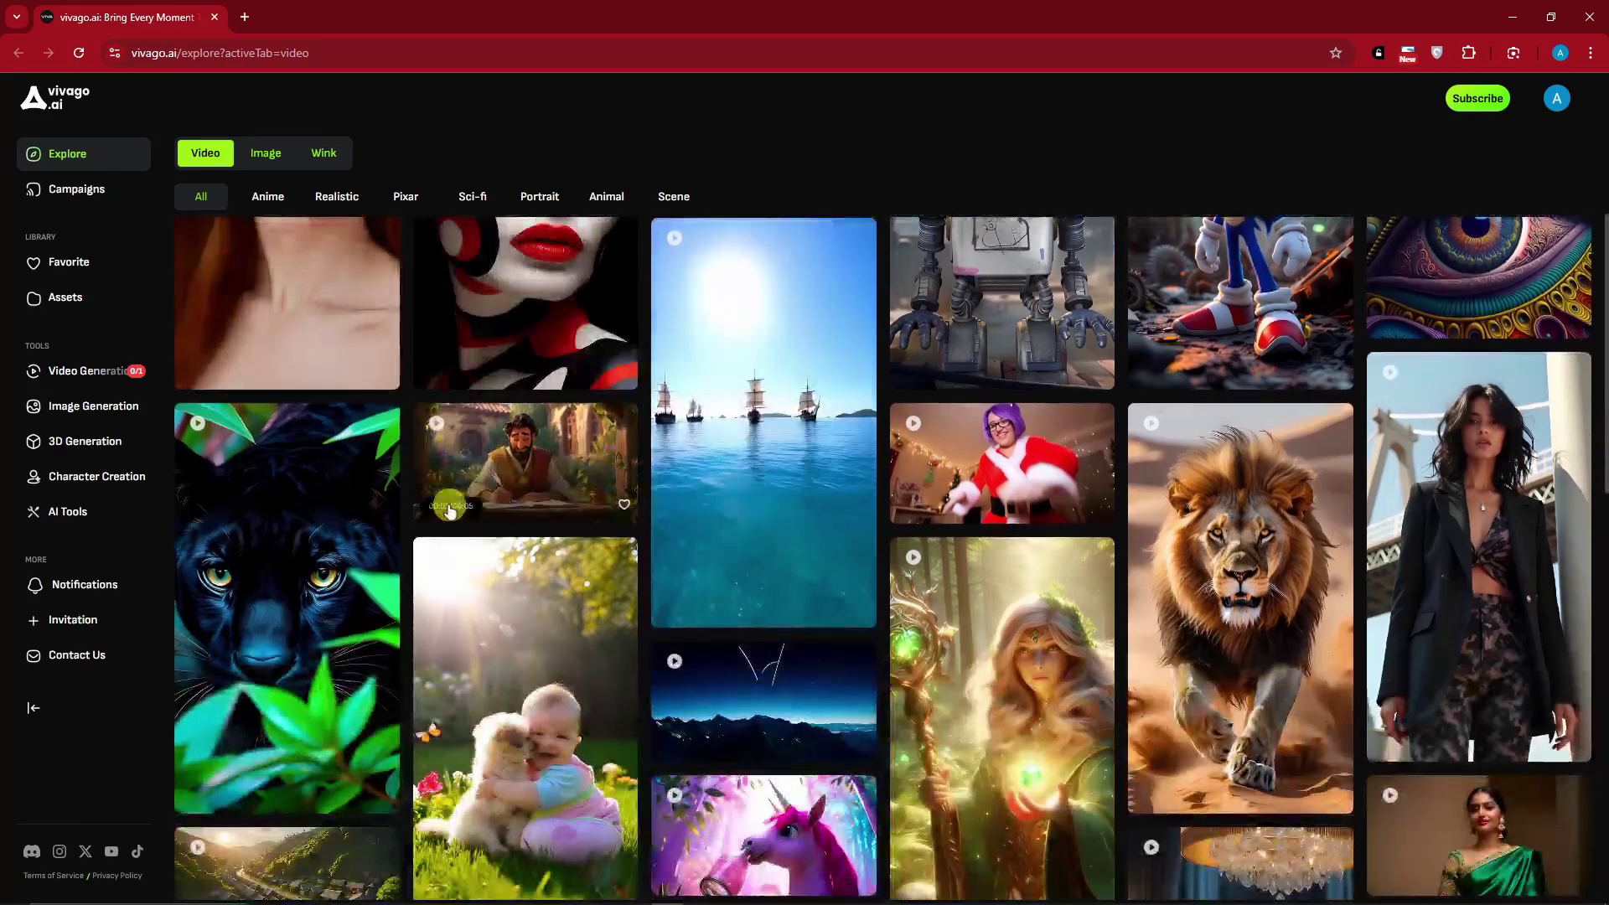
scroll(450, 510, "down", 3)
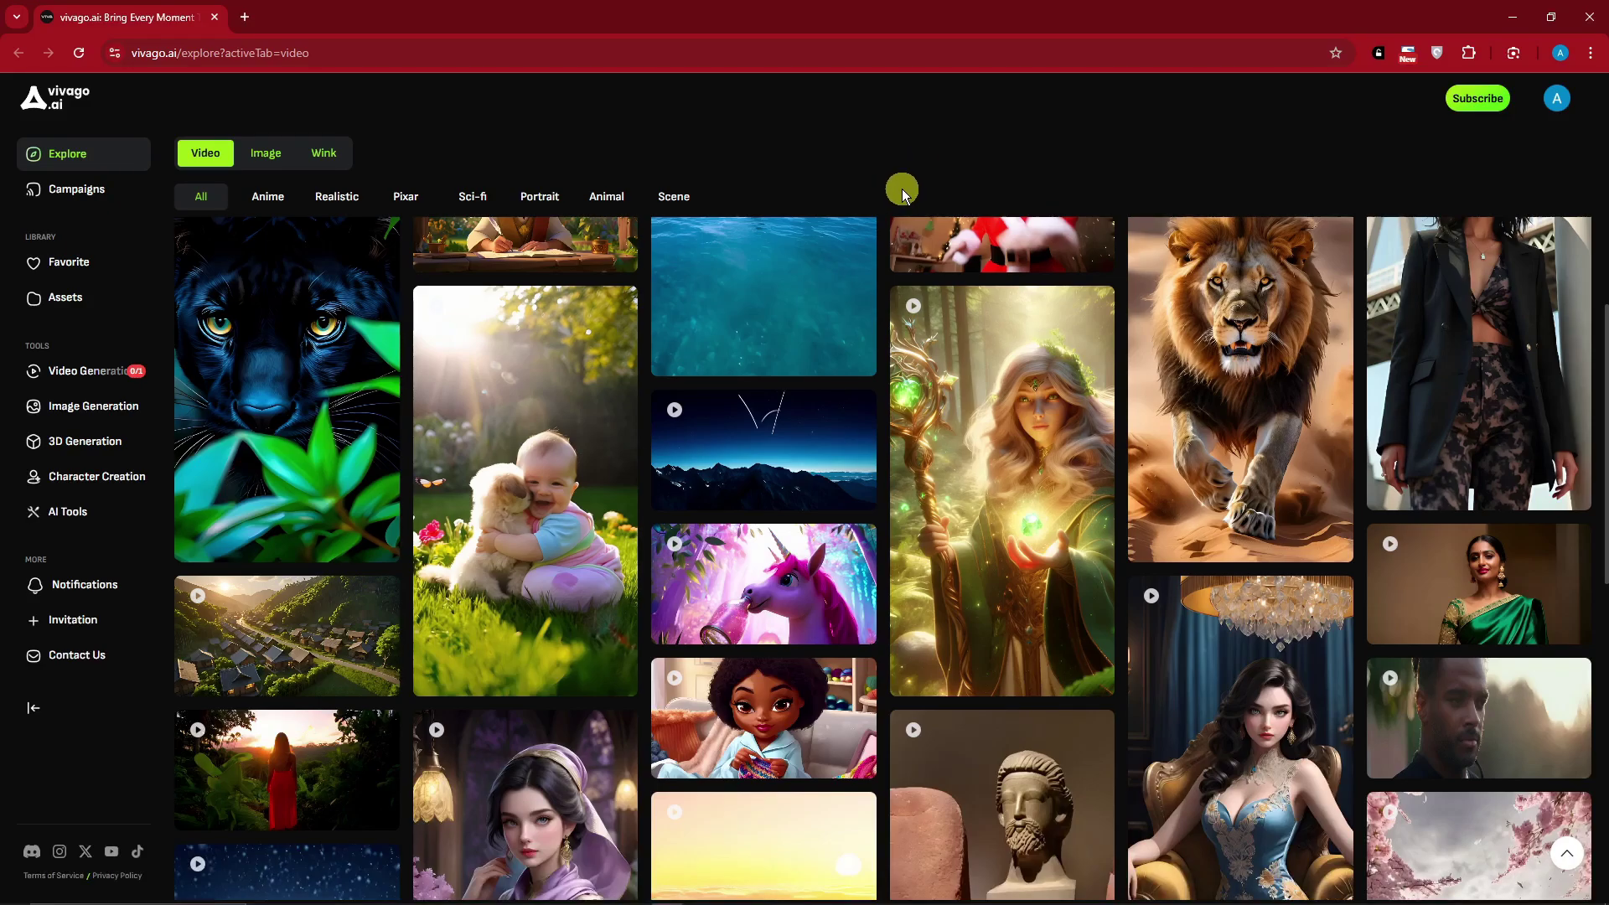
Open the subscription plans and switch the prices from yearly to monthly billing.
left_click(1494, 99)
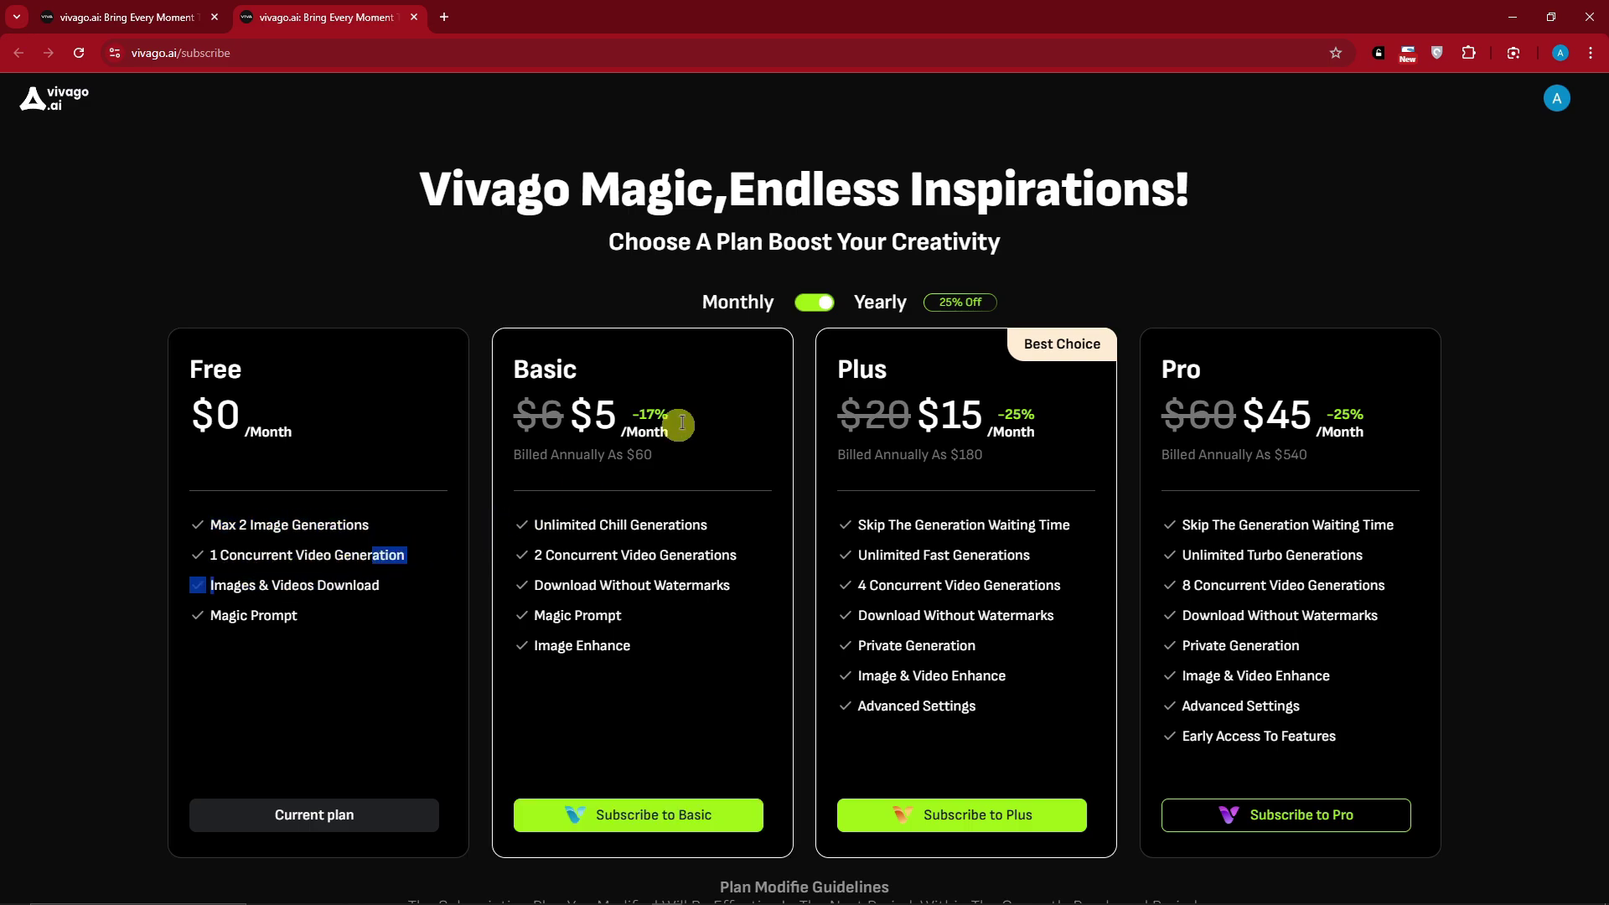
left_click(819, 303)
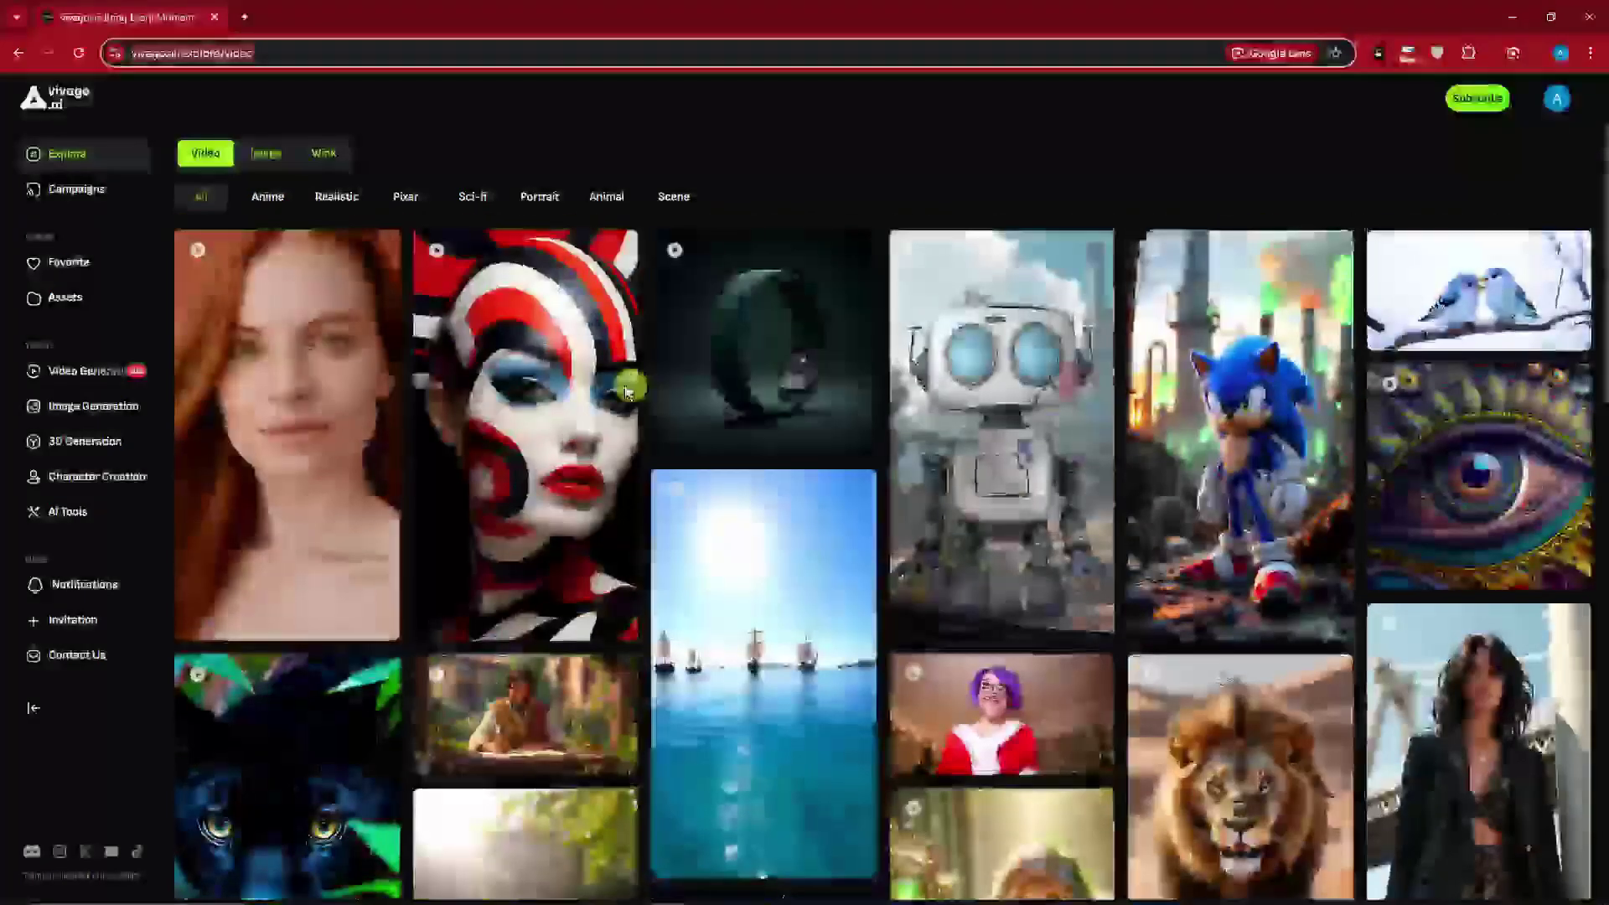
Look through the Explore gallery's Video, Image and Wink categories, and browse the Wink samples.
left_click(205, 155)
left_click(266, 153)
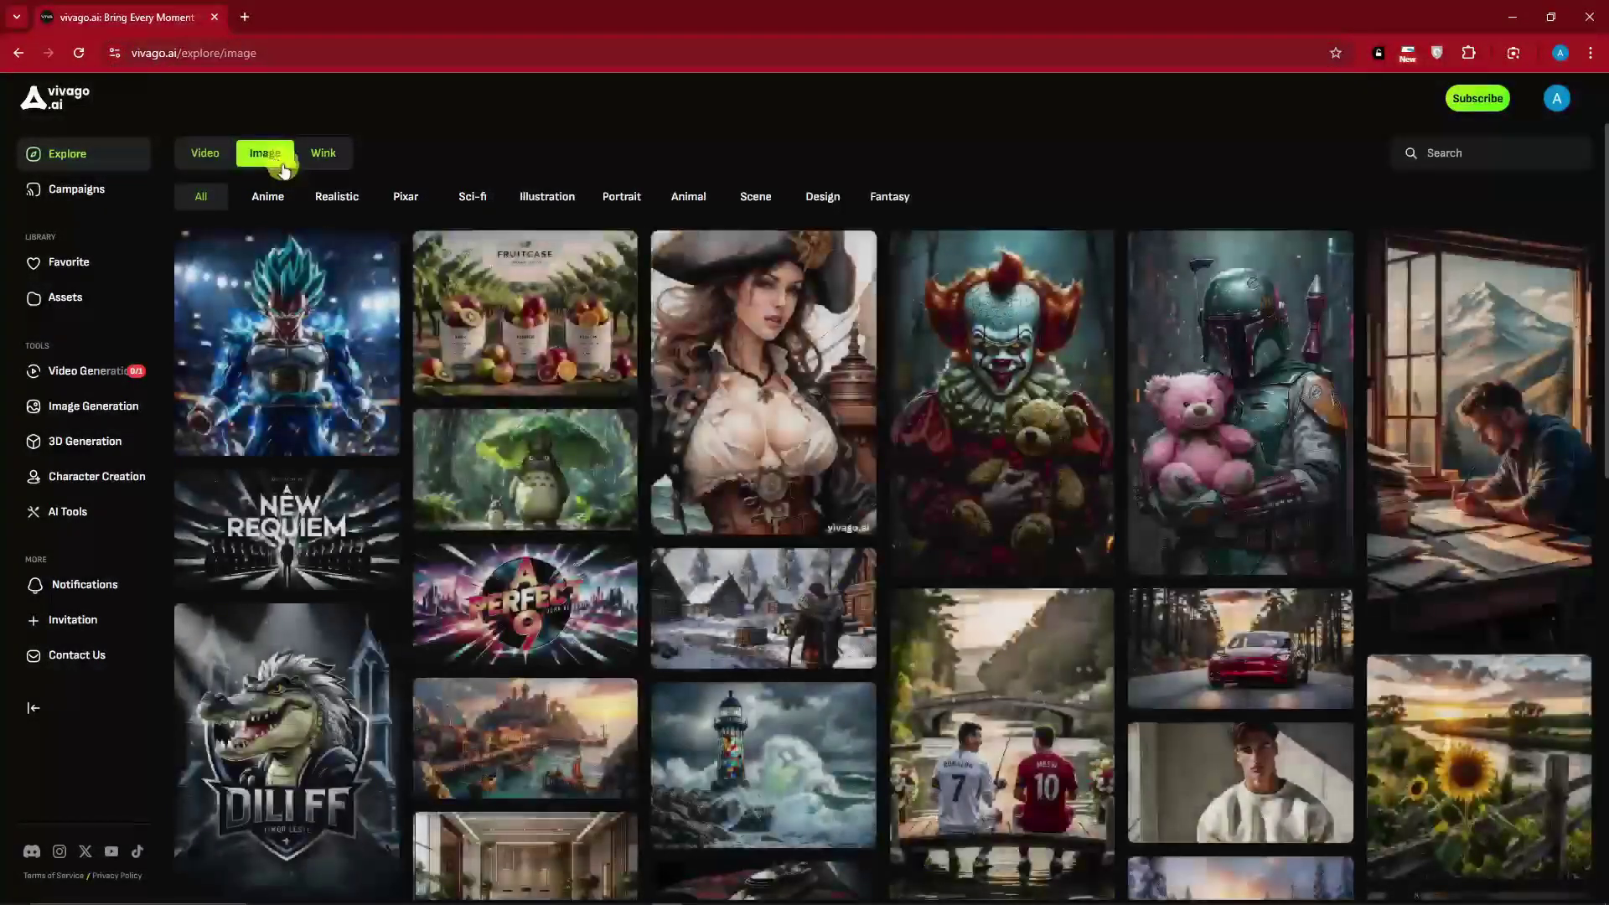
left_click(318, 157)
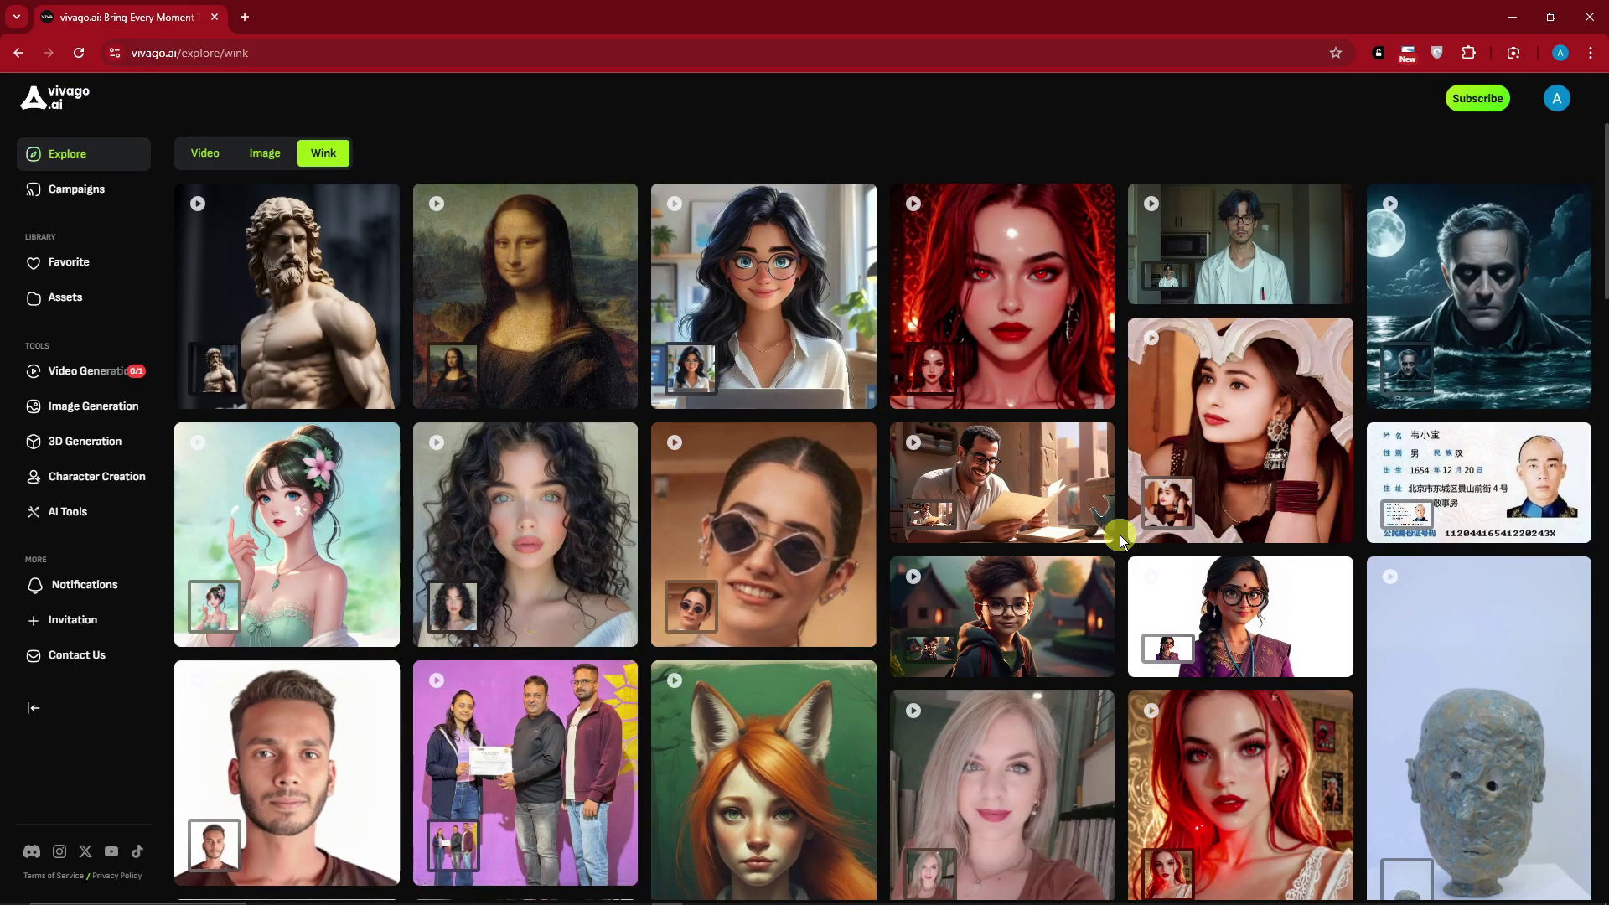
scroll(1121, 537, "down", 4)
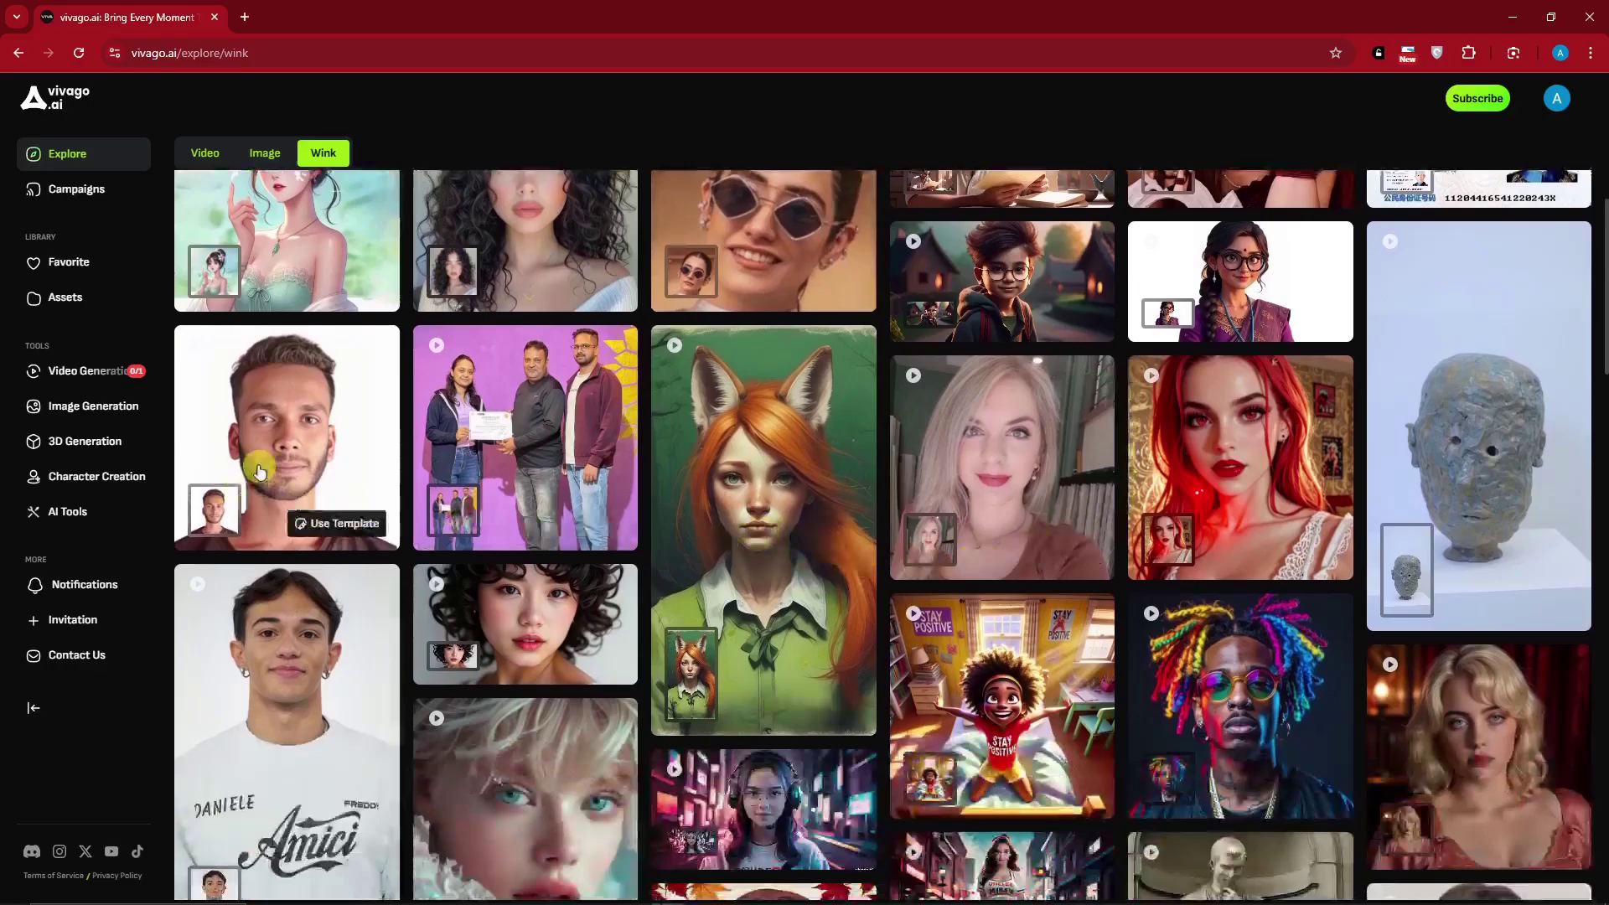
Preview the Wink samples of the bearded man on white and the girl with headphones, closing each one.
left_click(259, 472)
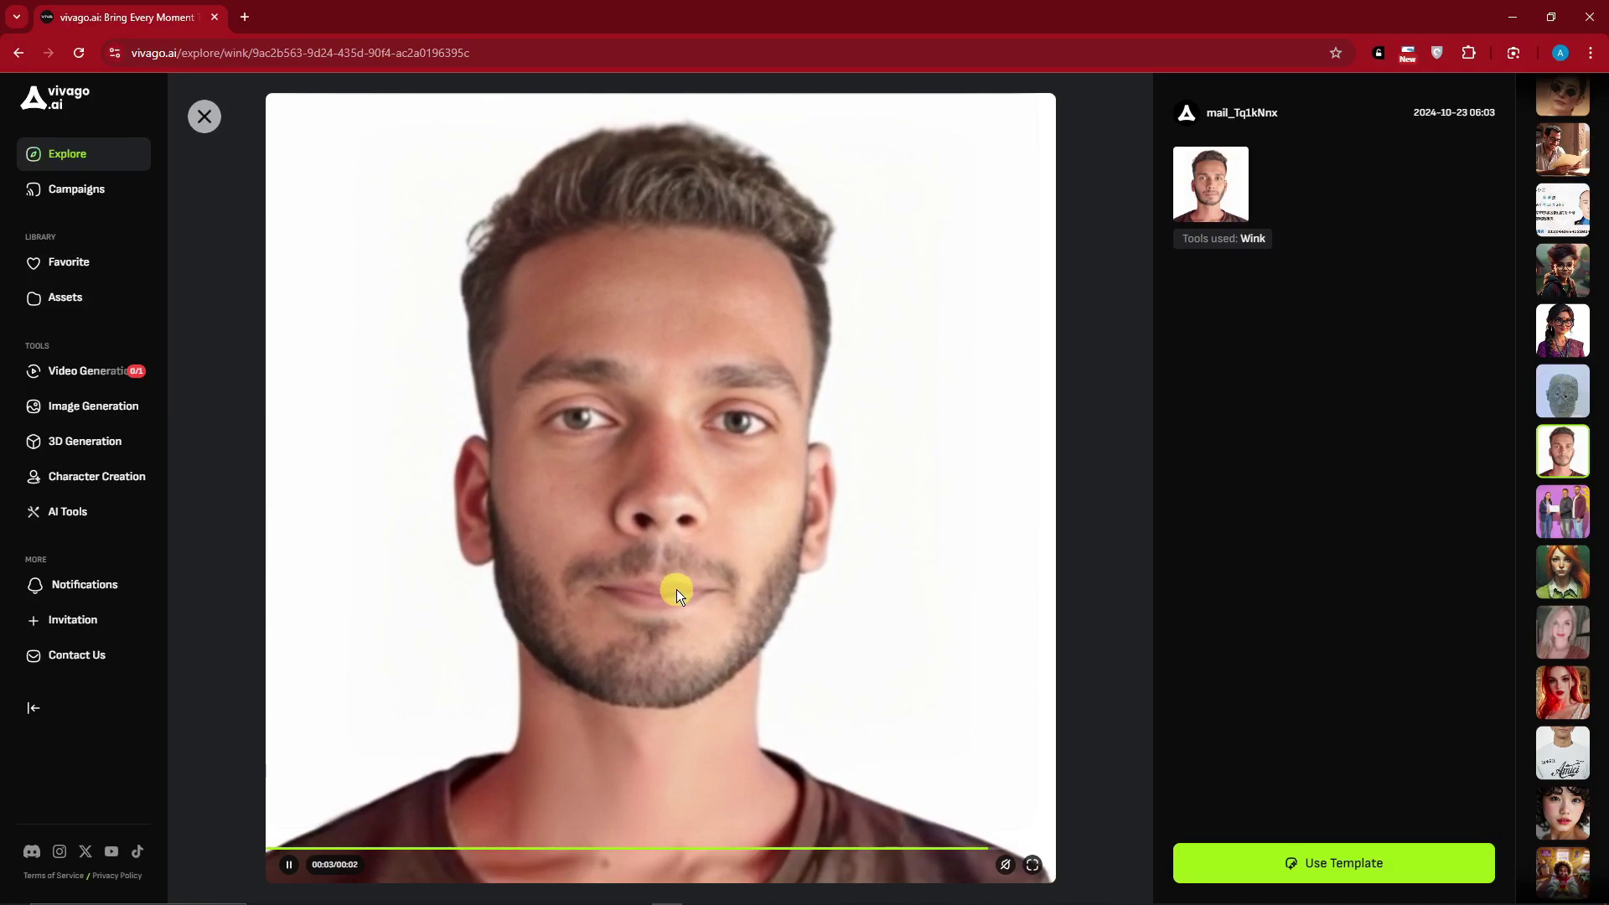
left_click(202, 116)
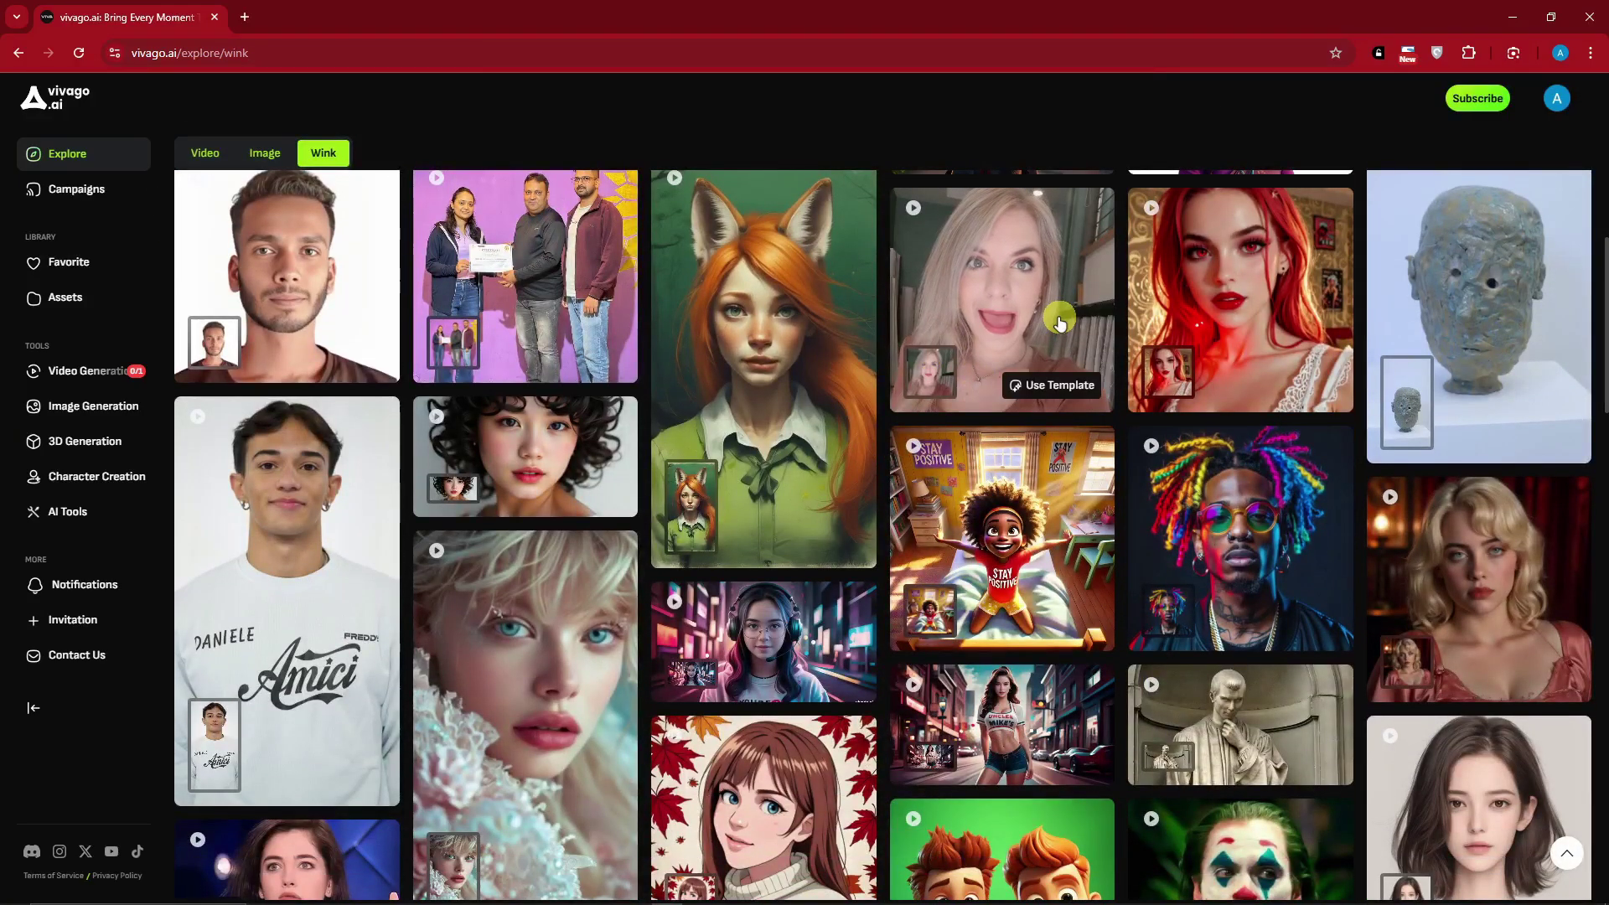
mouse_move(1003, 561)
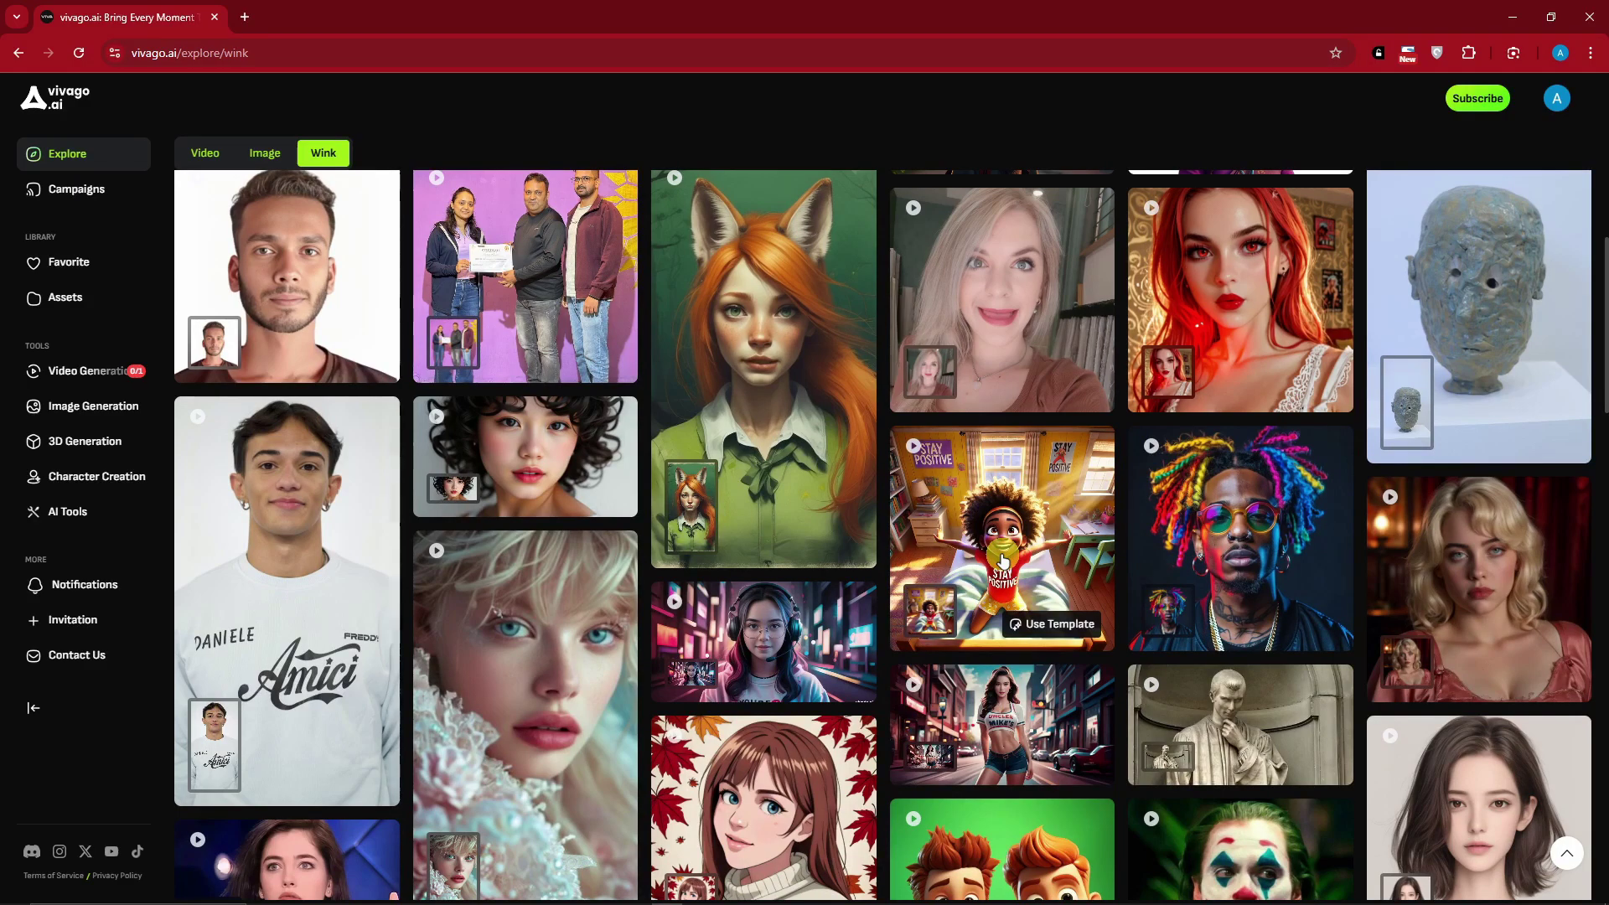
left_click(818, 624)
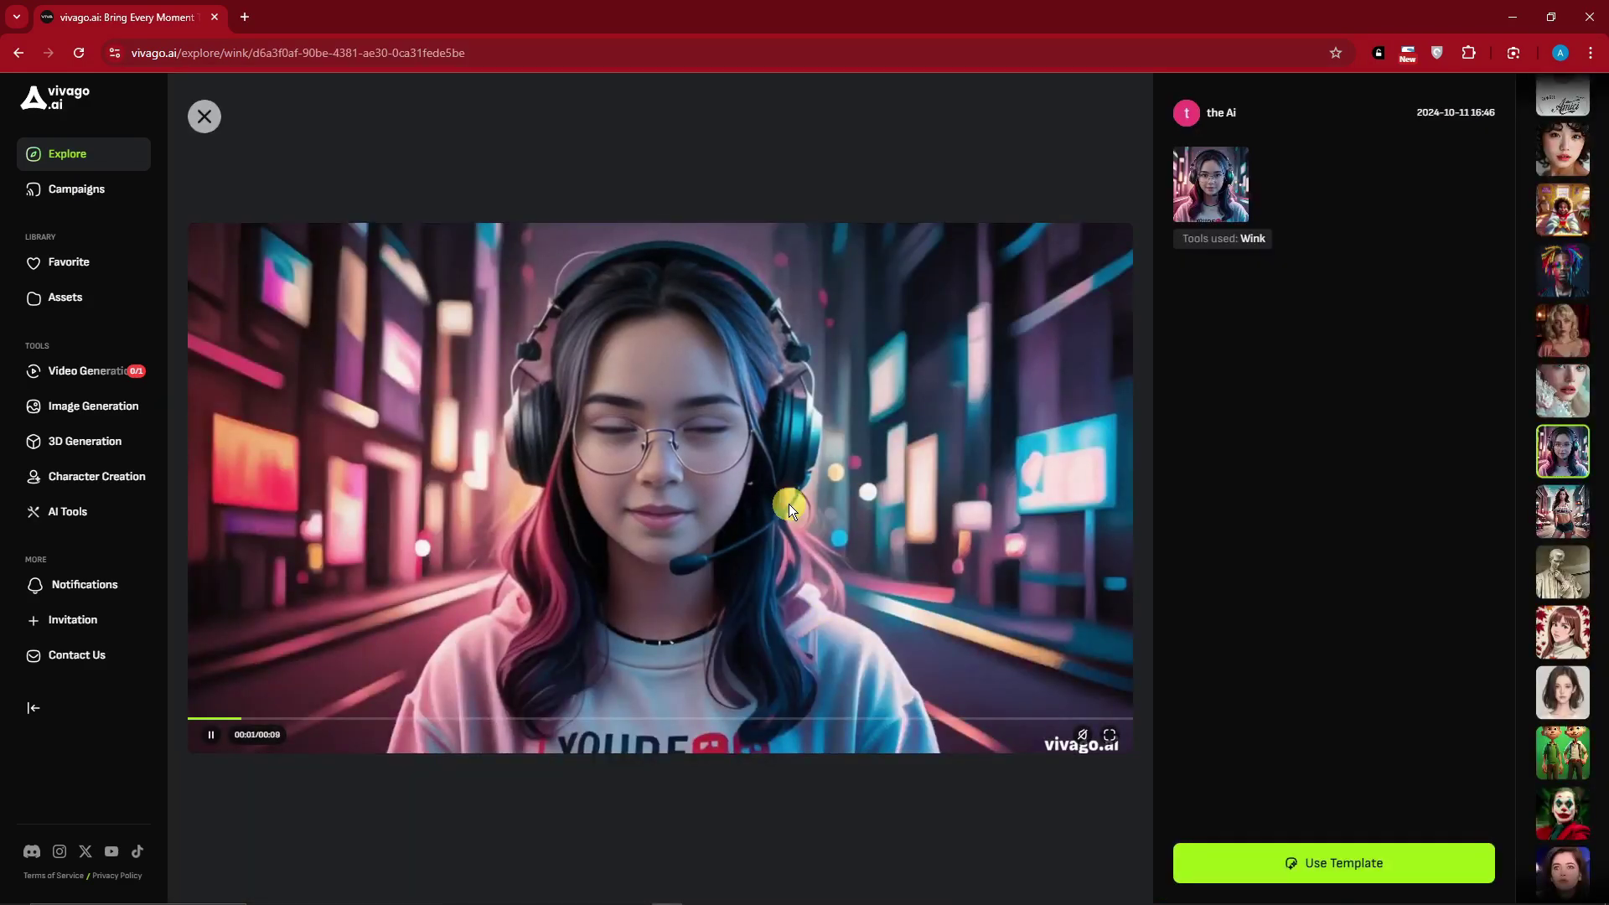
left_click(204, 118)
Preview the Wink samples of the dark-haired woman against blue and the woman in the light knitted sweater, closing each one.
scroll(372, 521, "down", 4)
left_click(372, 521)
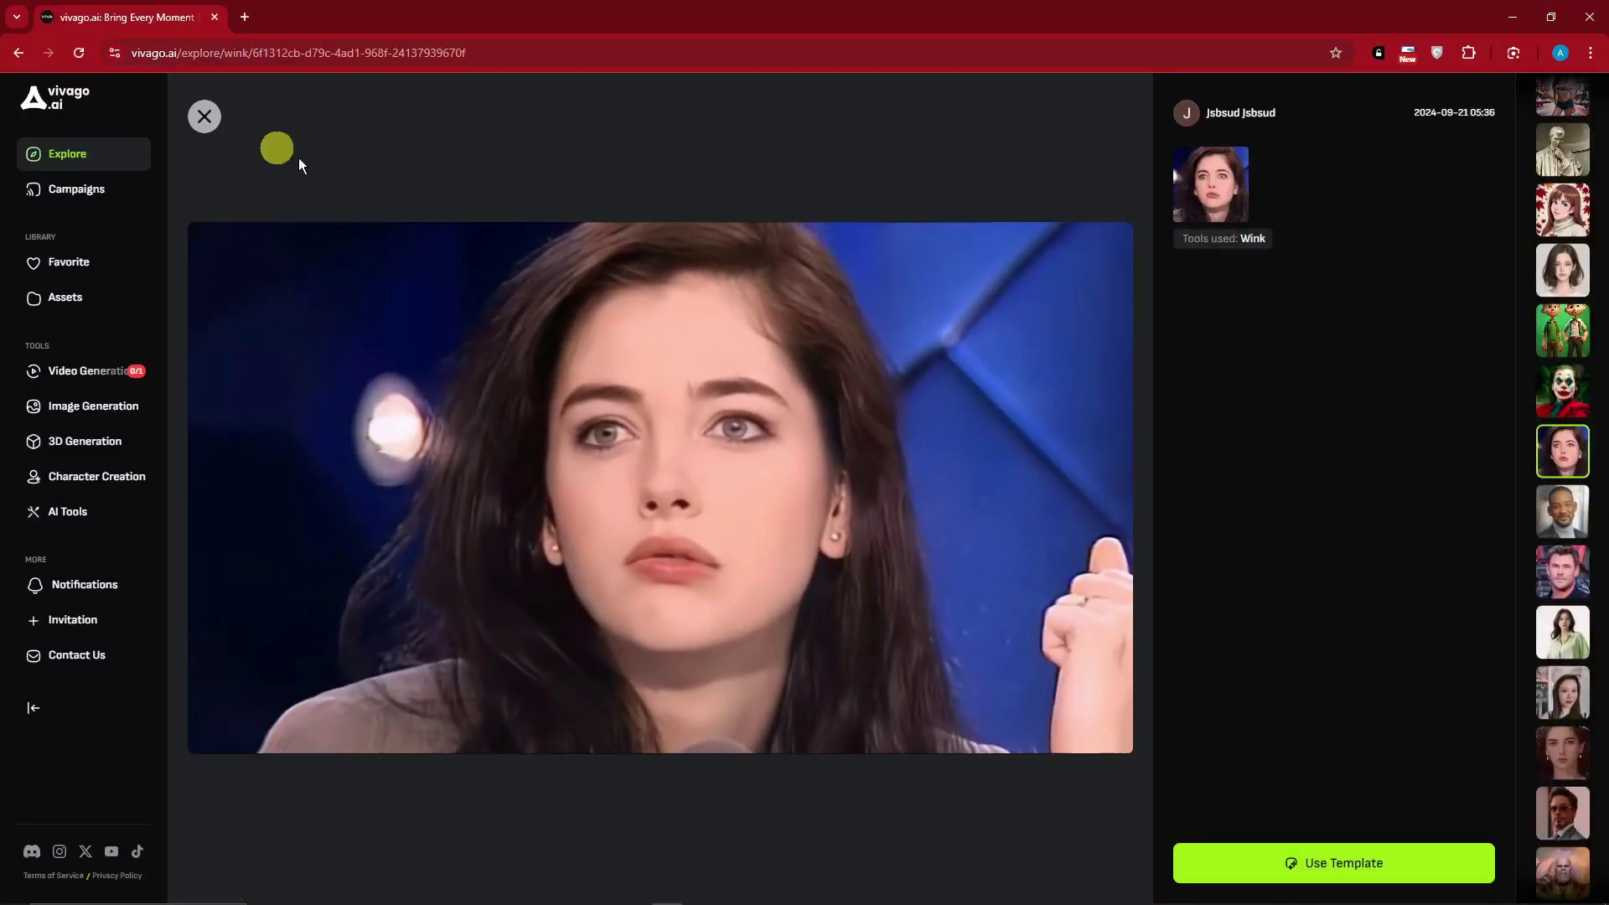
left_click(206, 122)
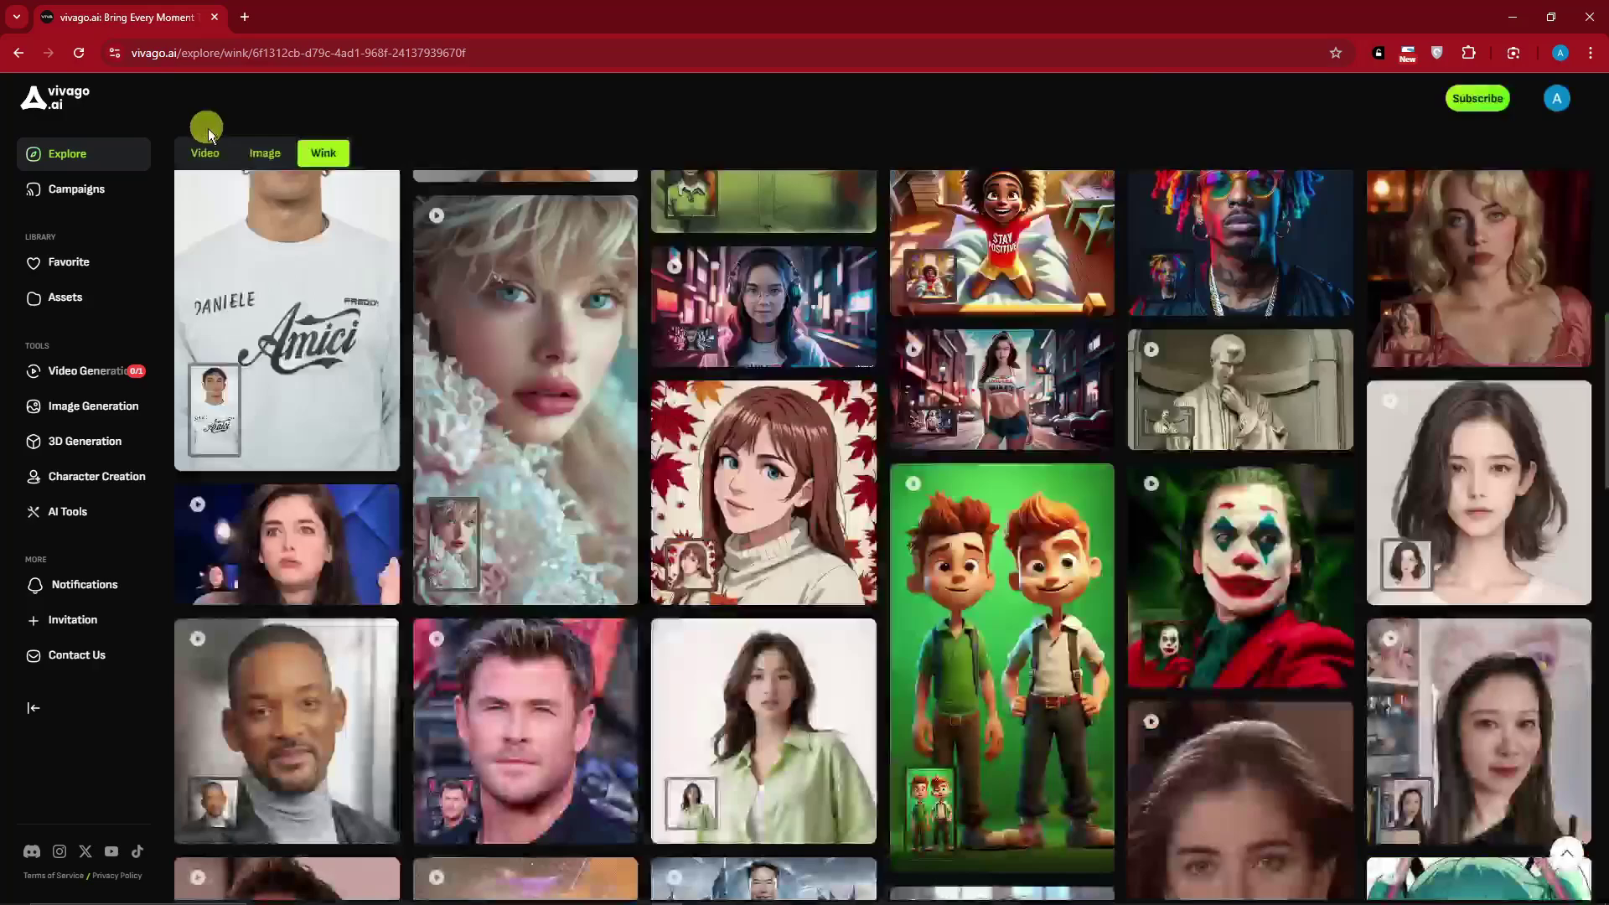
scroll(657, 546, "down", 5)
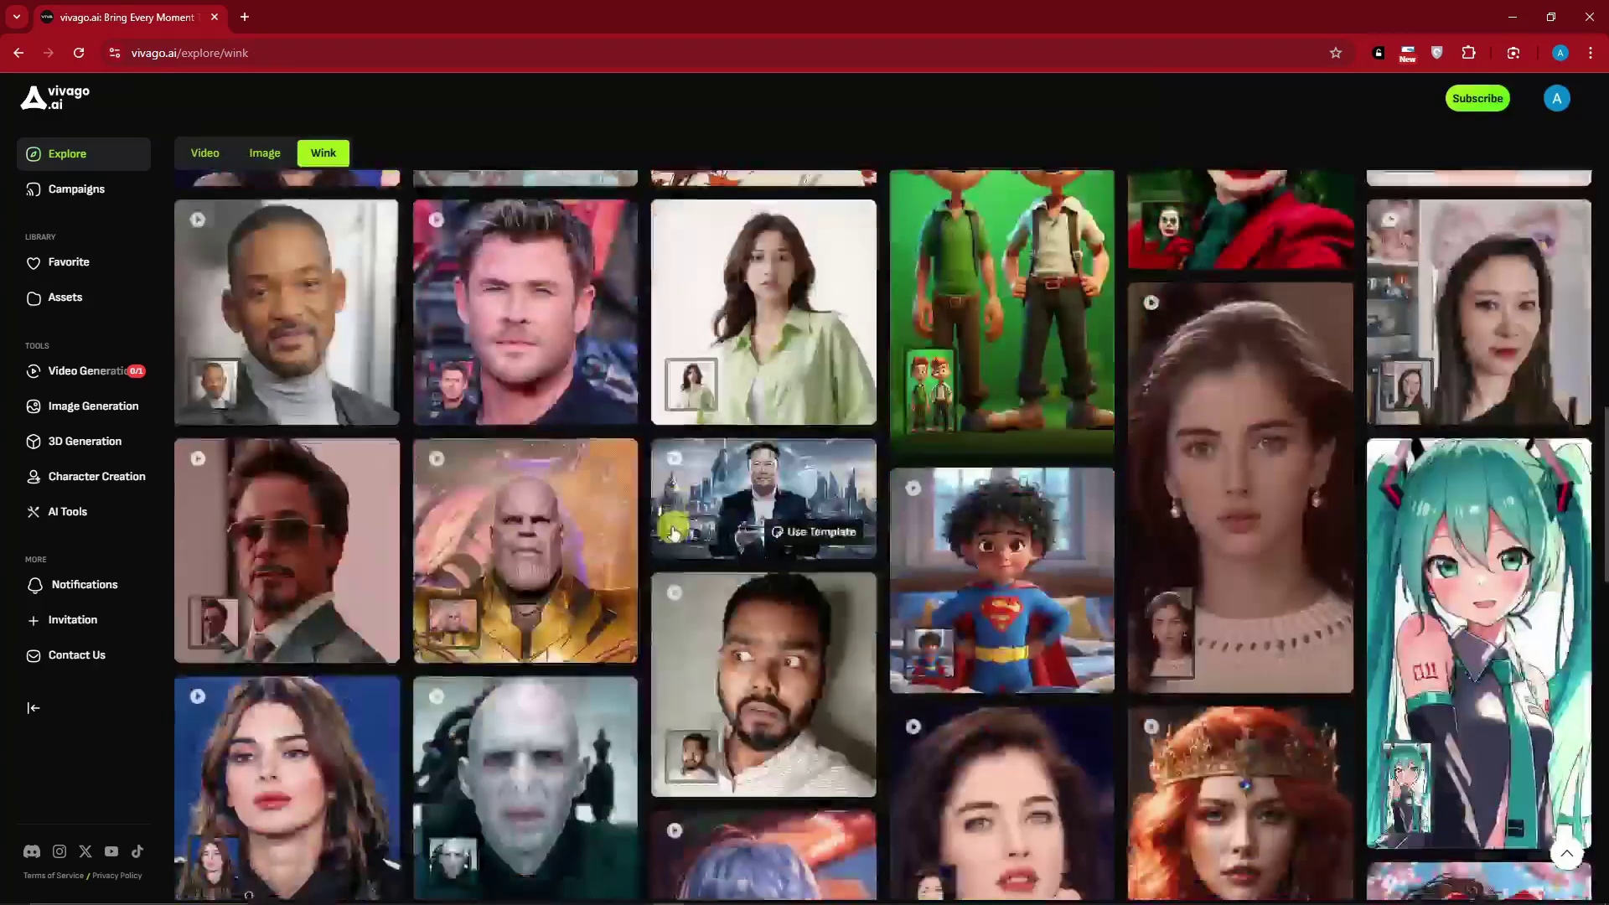
left_click(1297, 493)
left_click(205, 119)
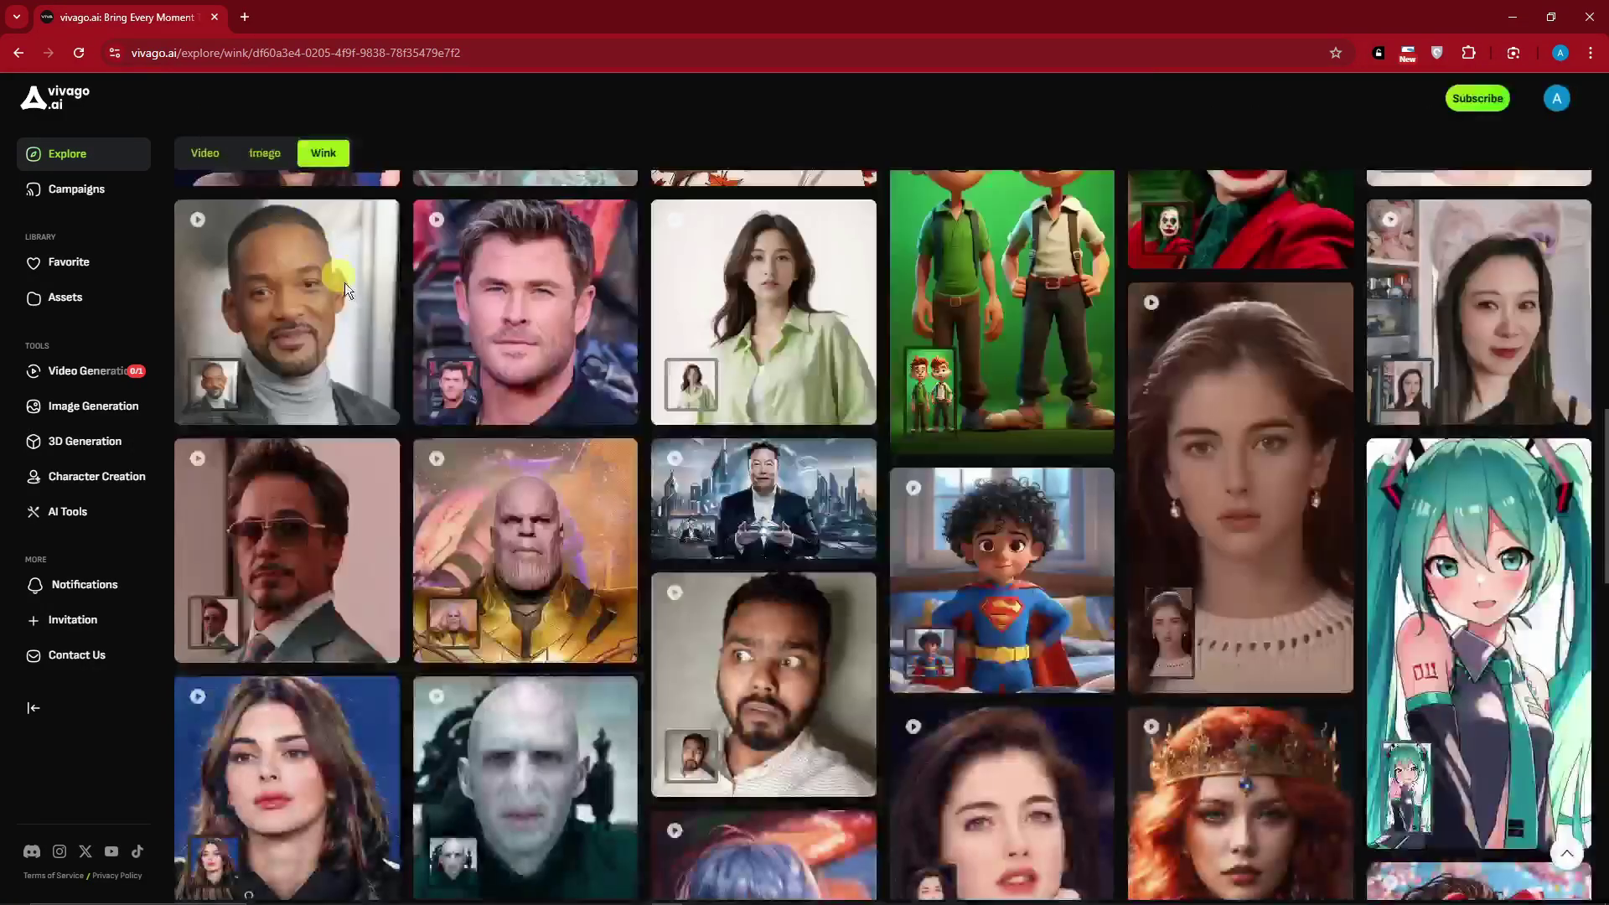
Preview the Wink sample of the short-haired man against the red background, close it and return to the gallery's start.
scroll(344, 283, "up", 5)
left_click(565, 693)
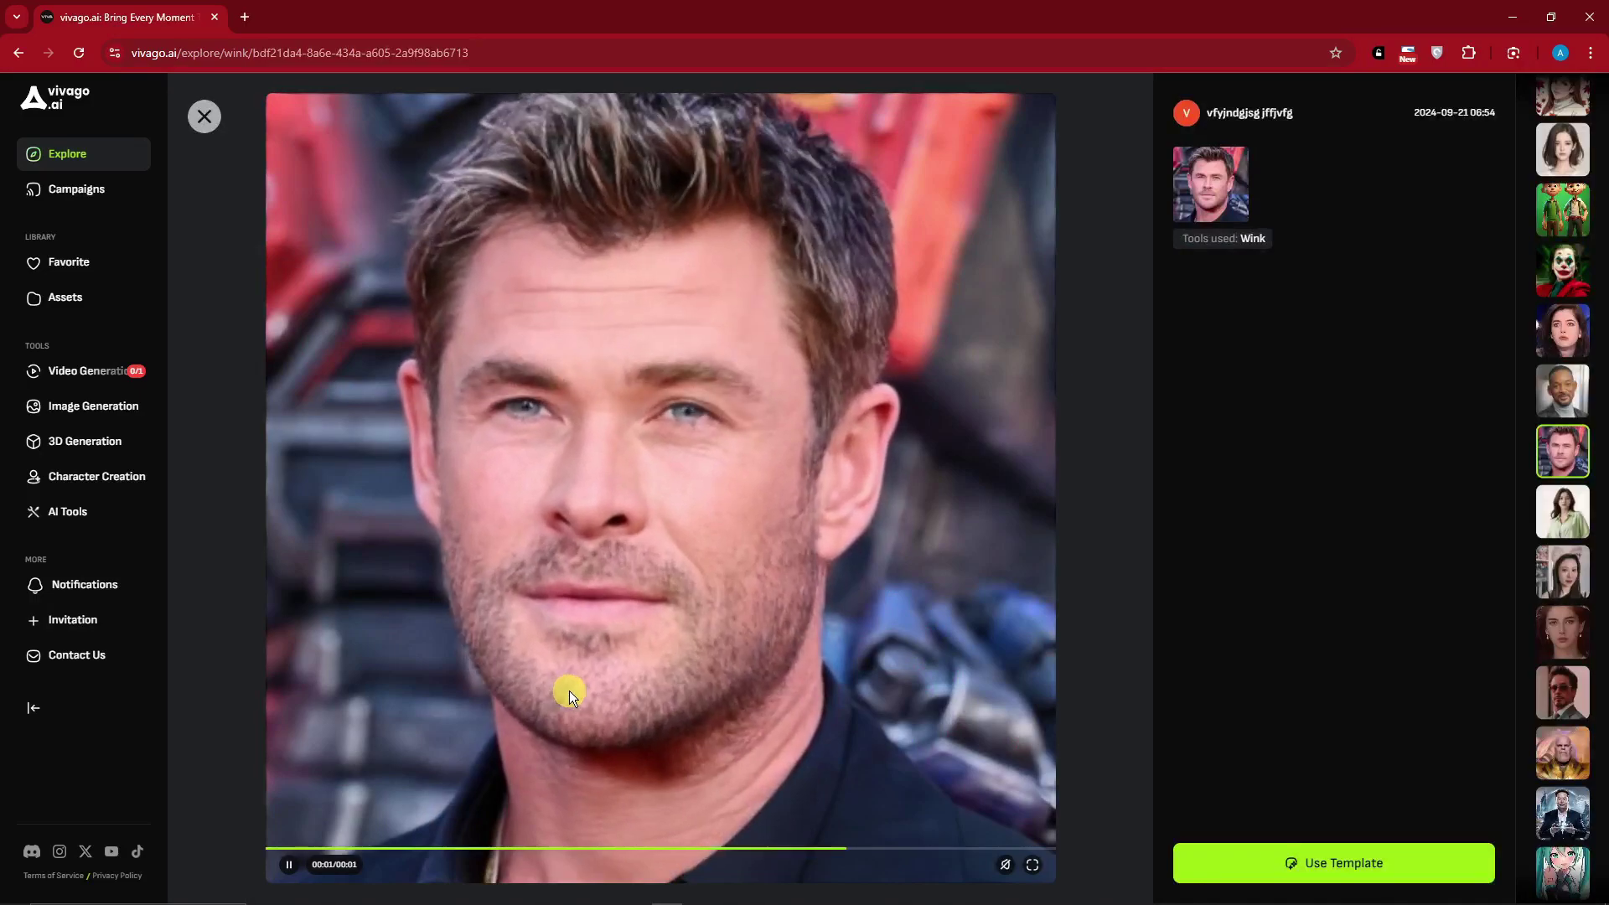
left_click(207, 121)
scroll(484, 473, "up", 9)
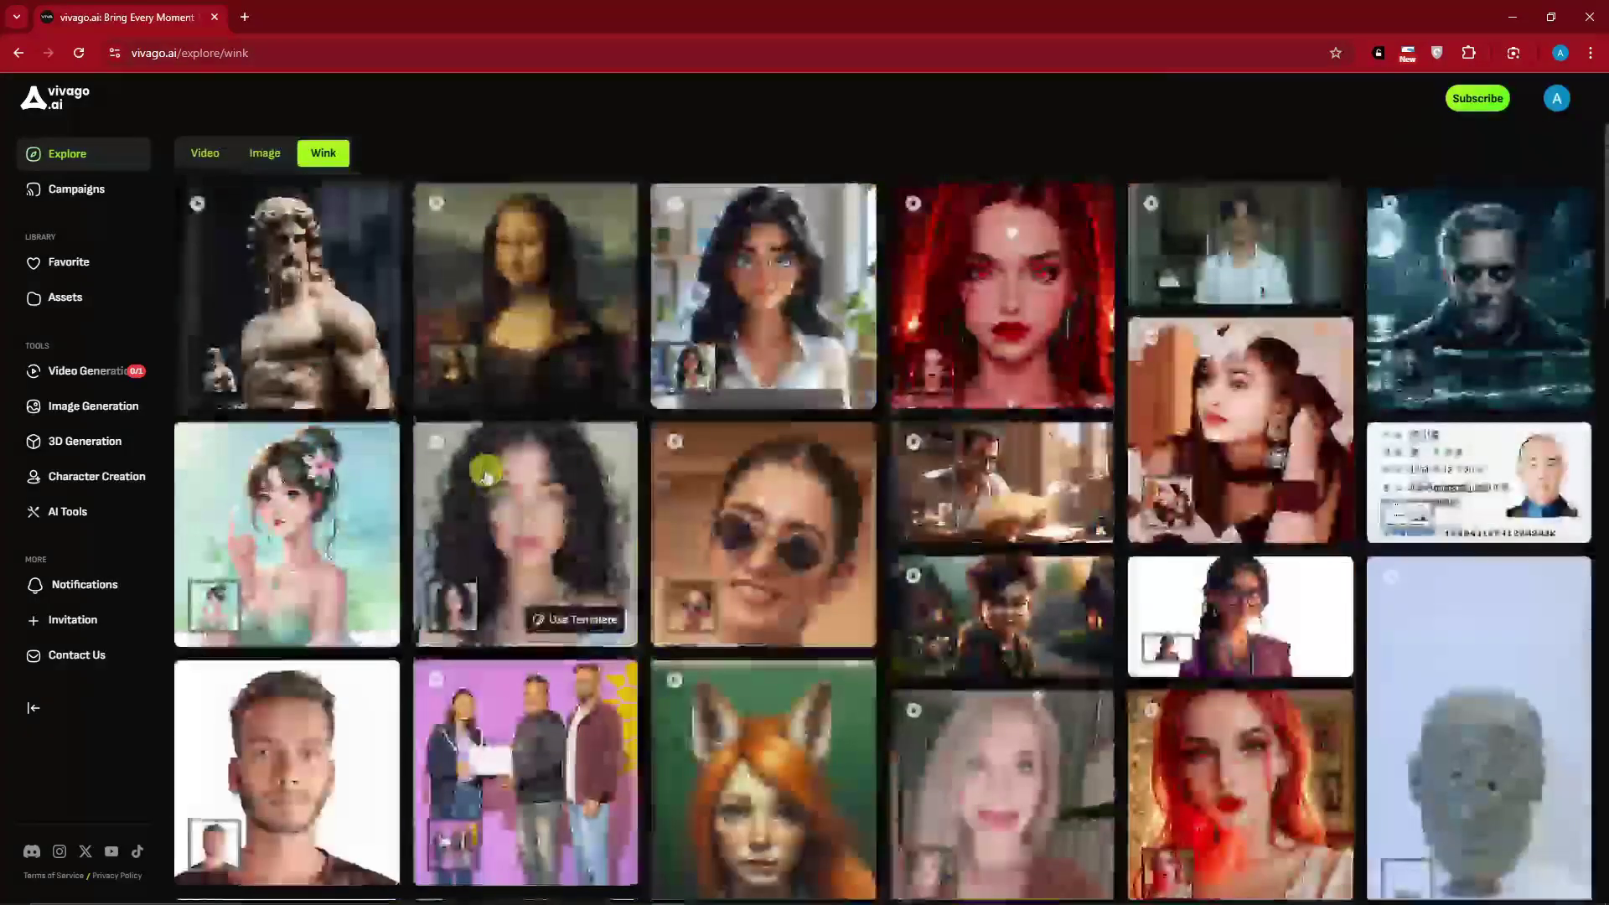
View the Campaigns and Favorite pages, and look through the videos stored in Assets.
left_click(78, 193)
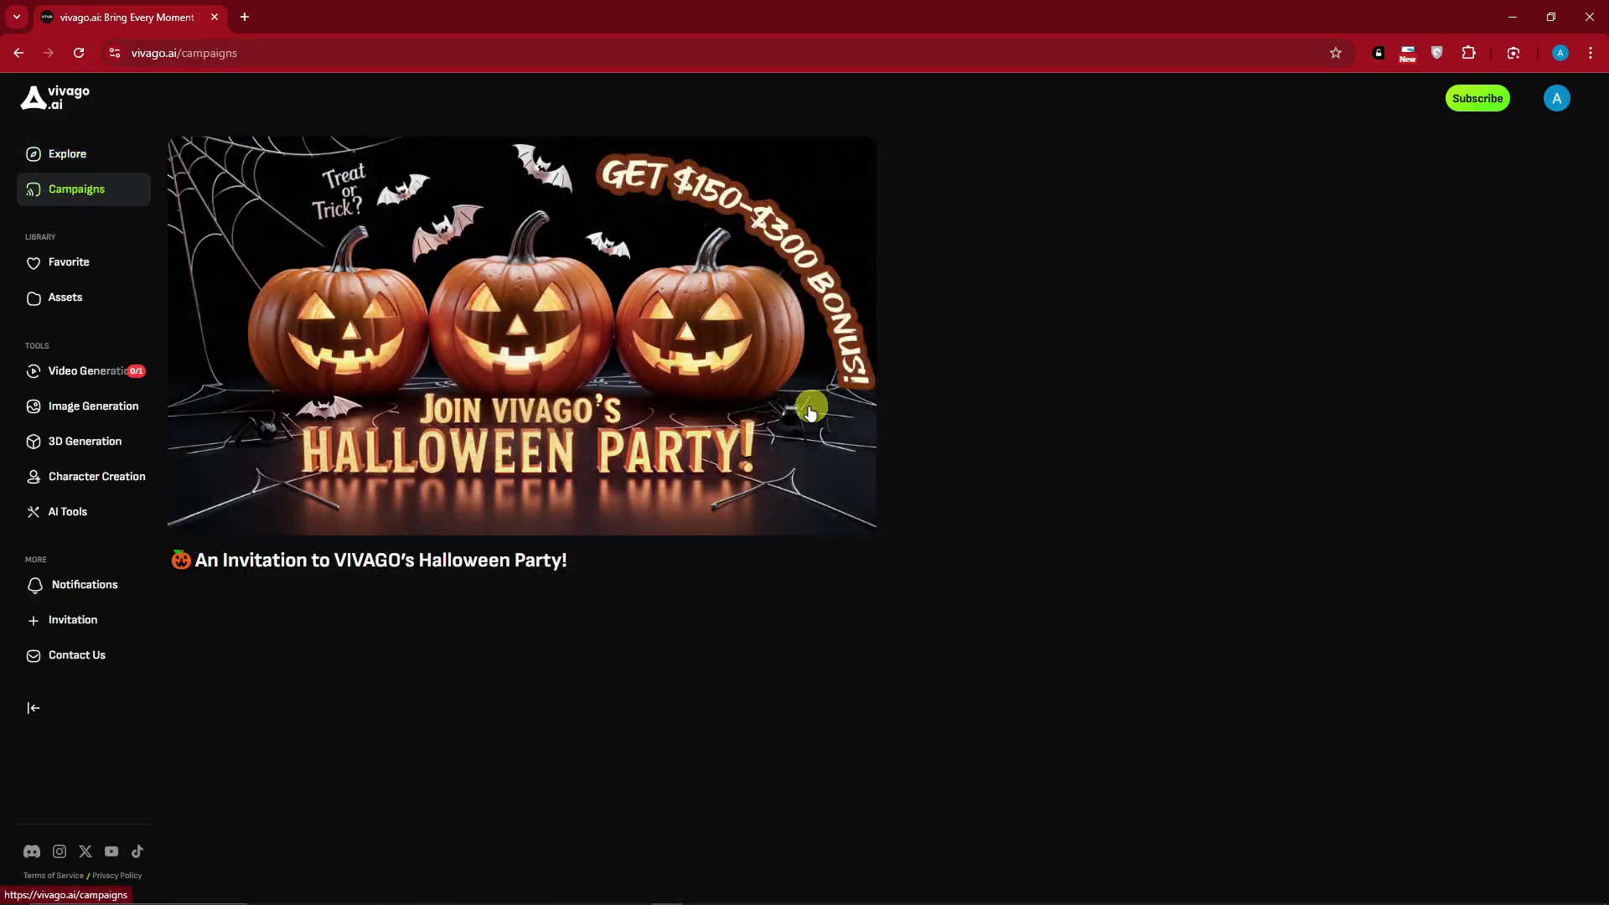
left_click(99, 277)
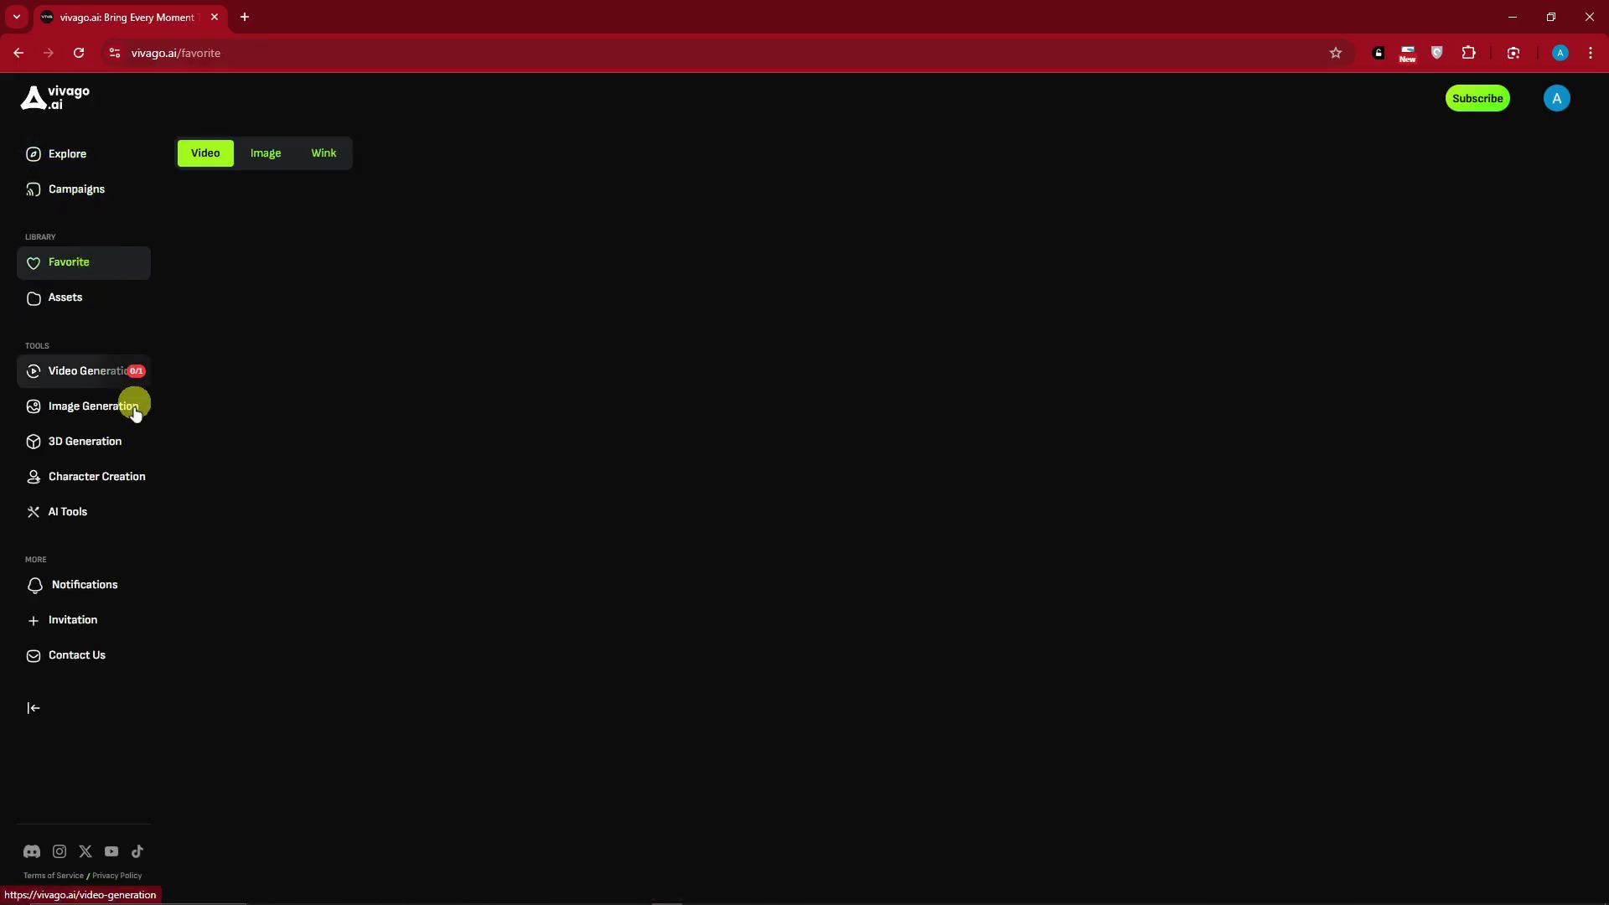
left_click(77, 302)
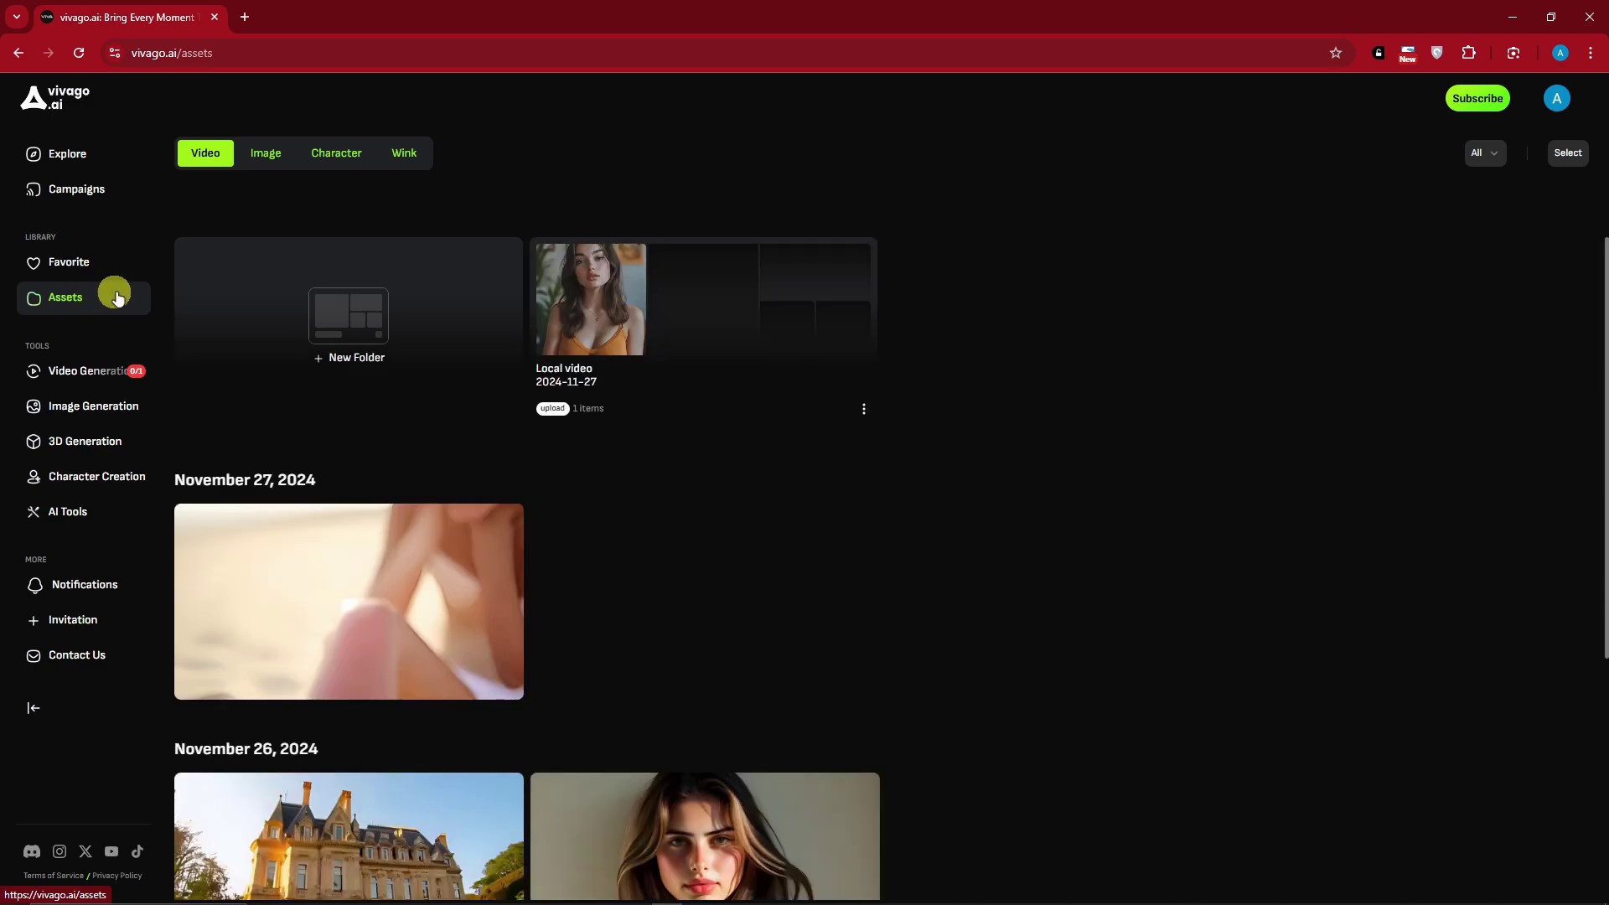
scroll(805, 523, "down", 3)
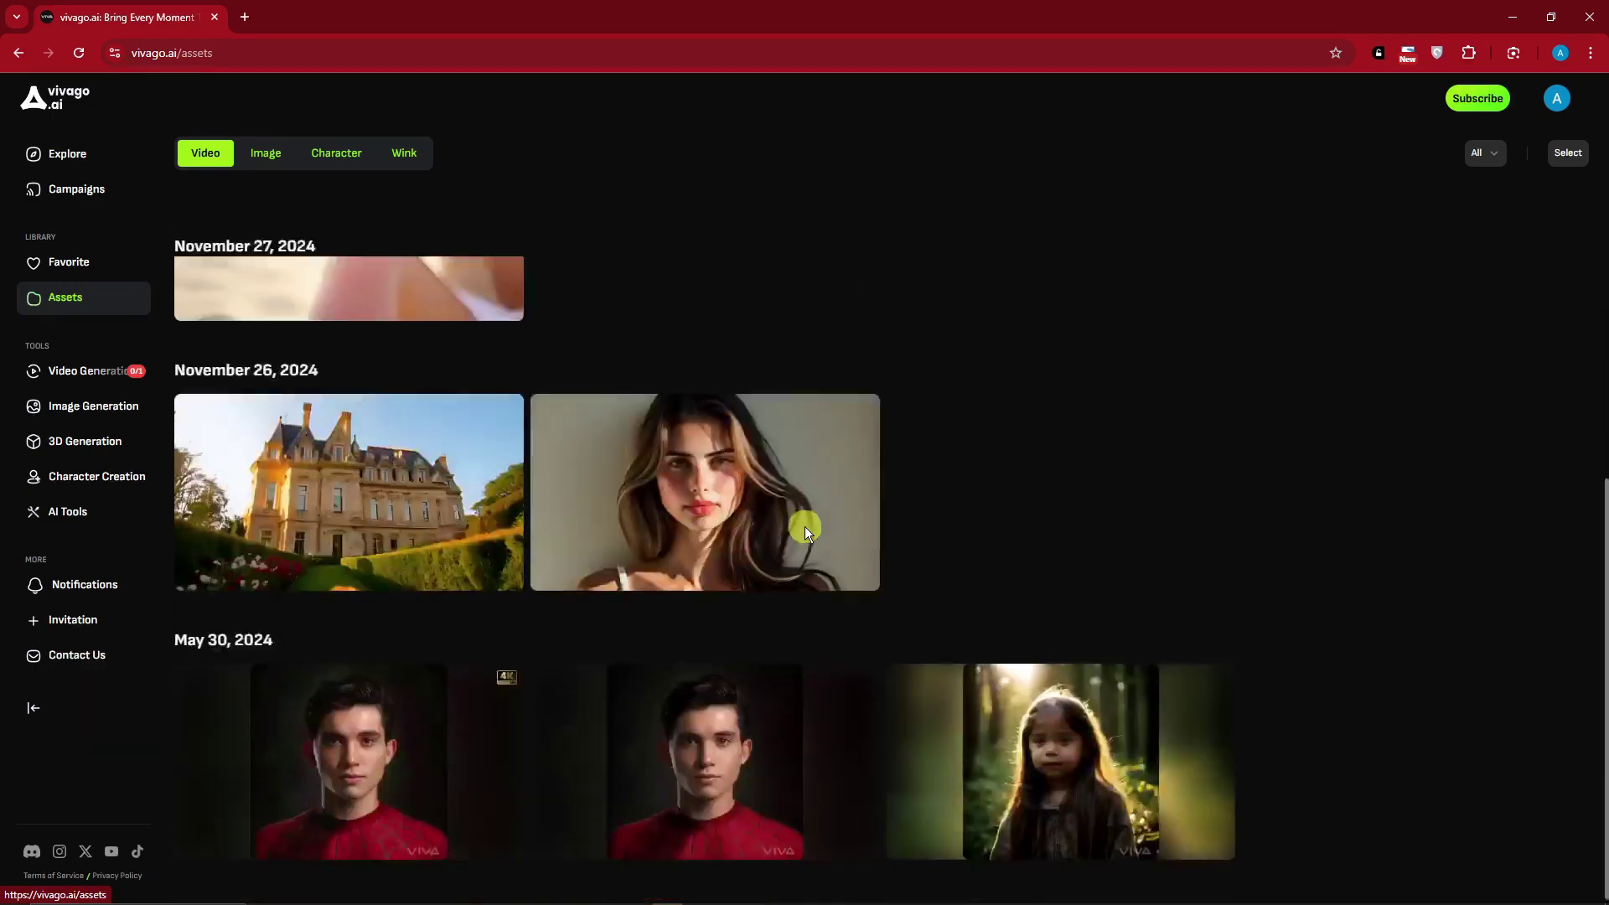
scroll(804, 527, "up", 3)
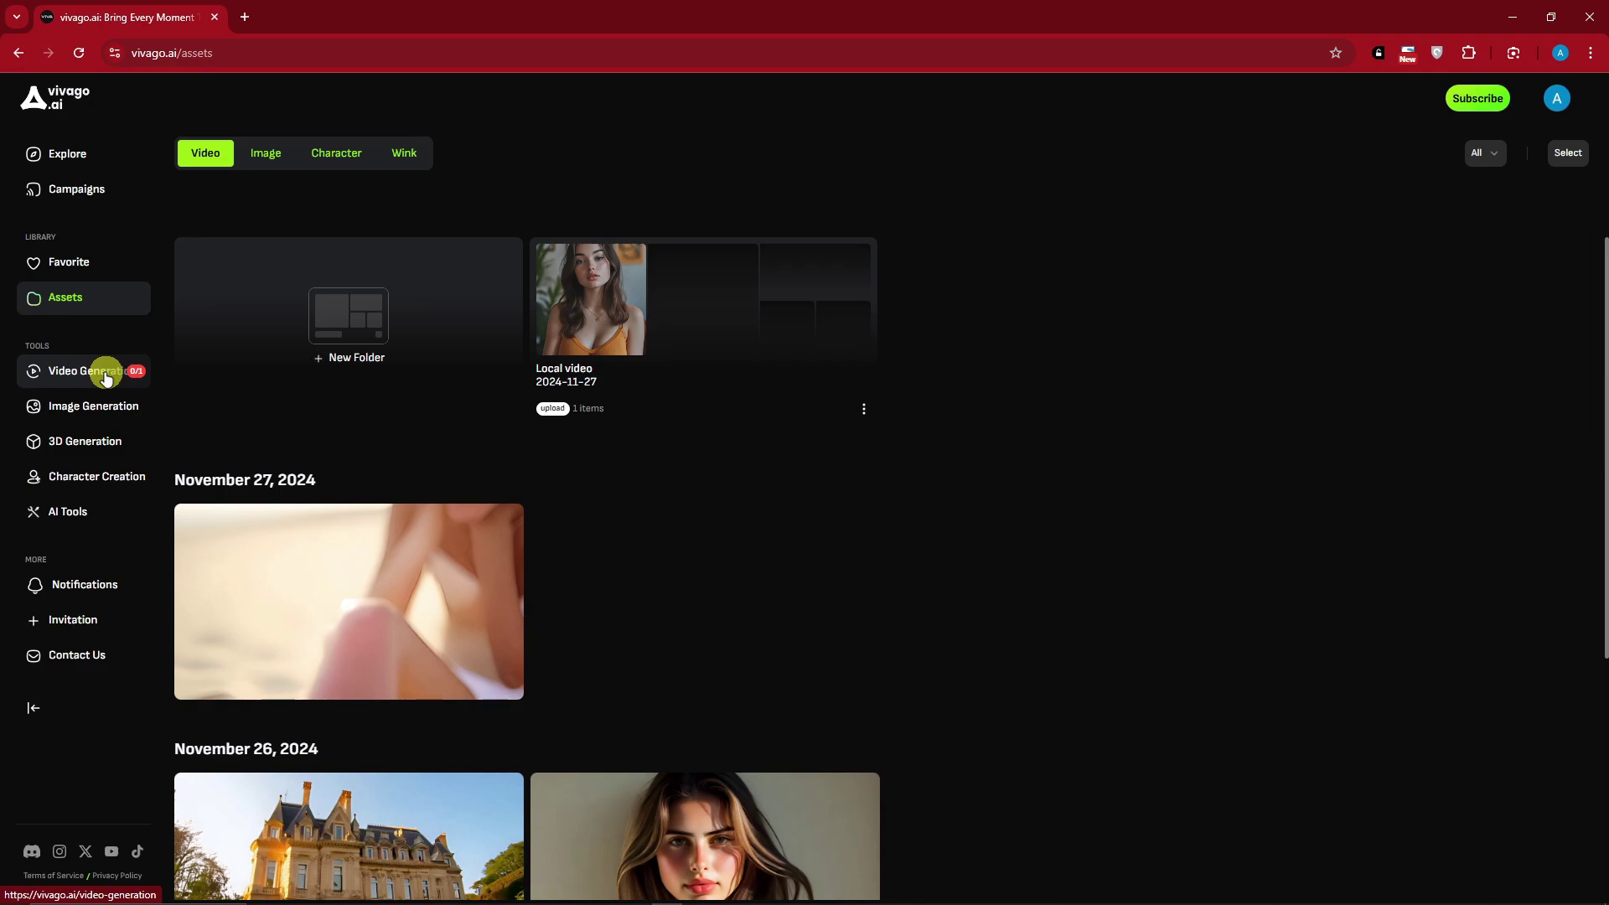
Go through the Video Generation, Image Generation, 3D Generation, Character Creation and AI Tools pages.
left_click(105, 377)
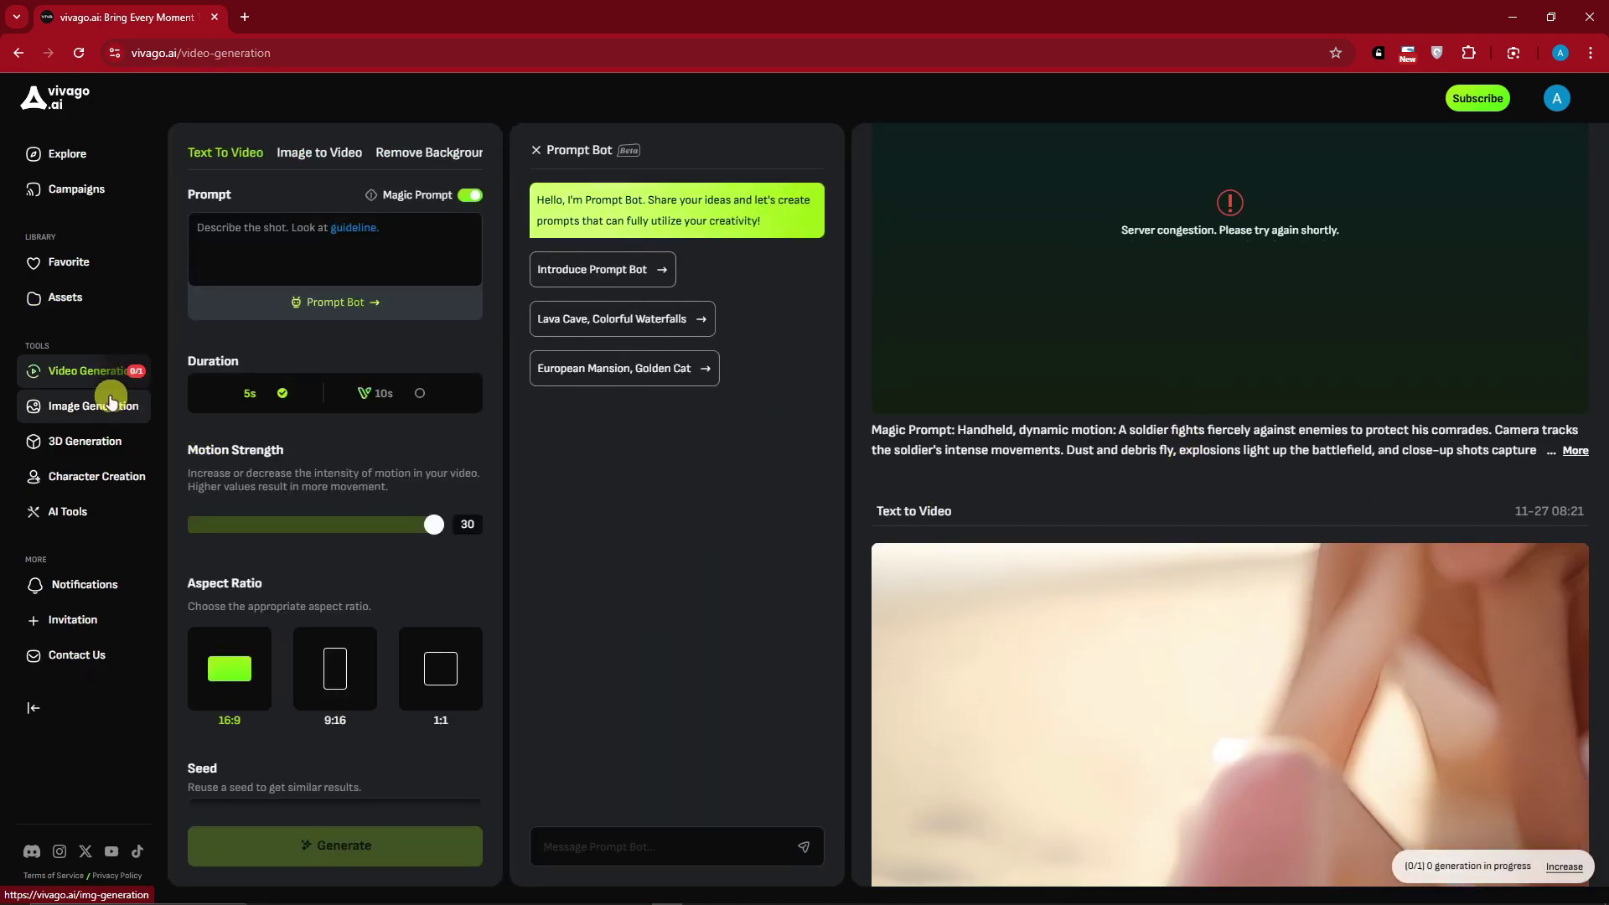
left_click(110, 400)
left_click(102, 445)
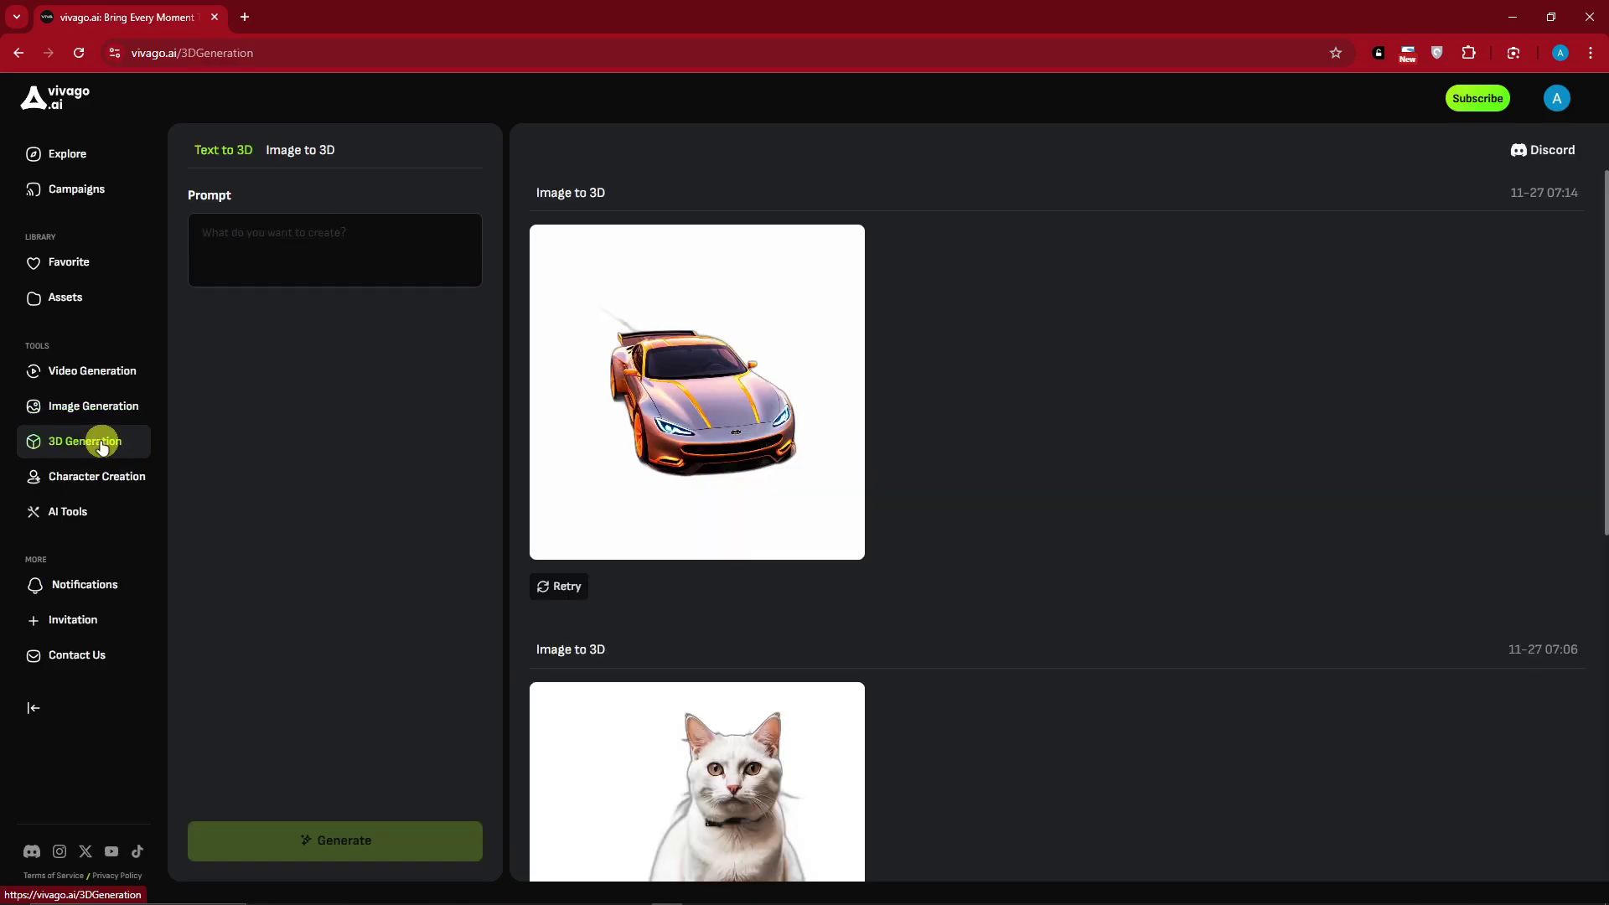
left_click(111, 478)
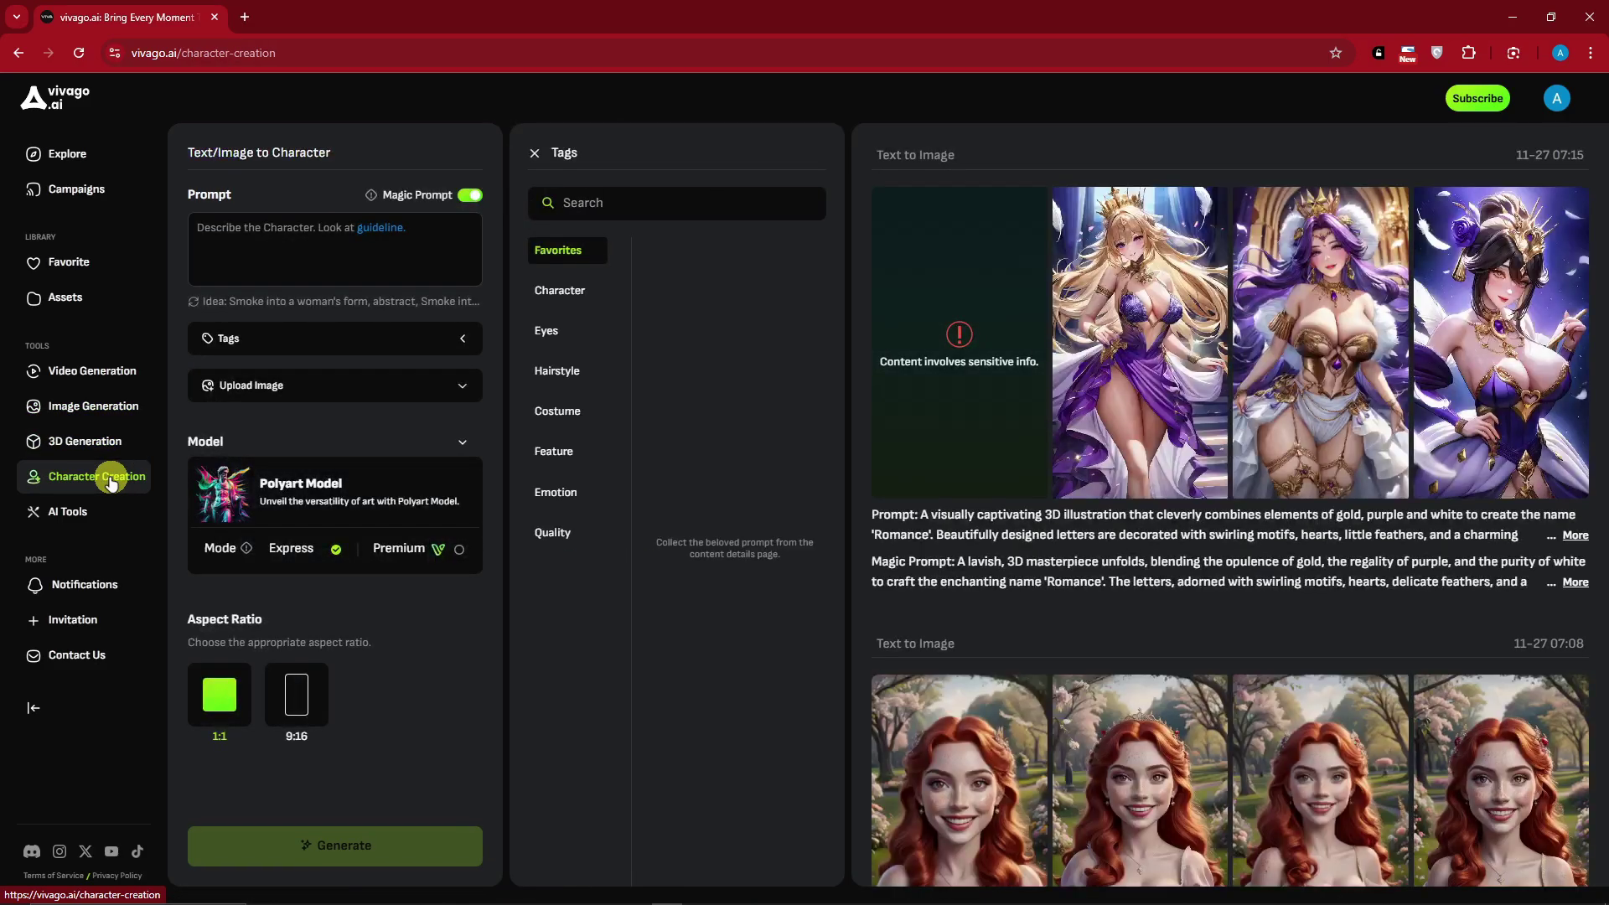
left_click(105, 520)
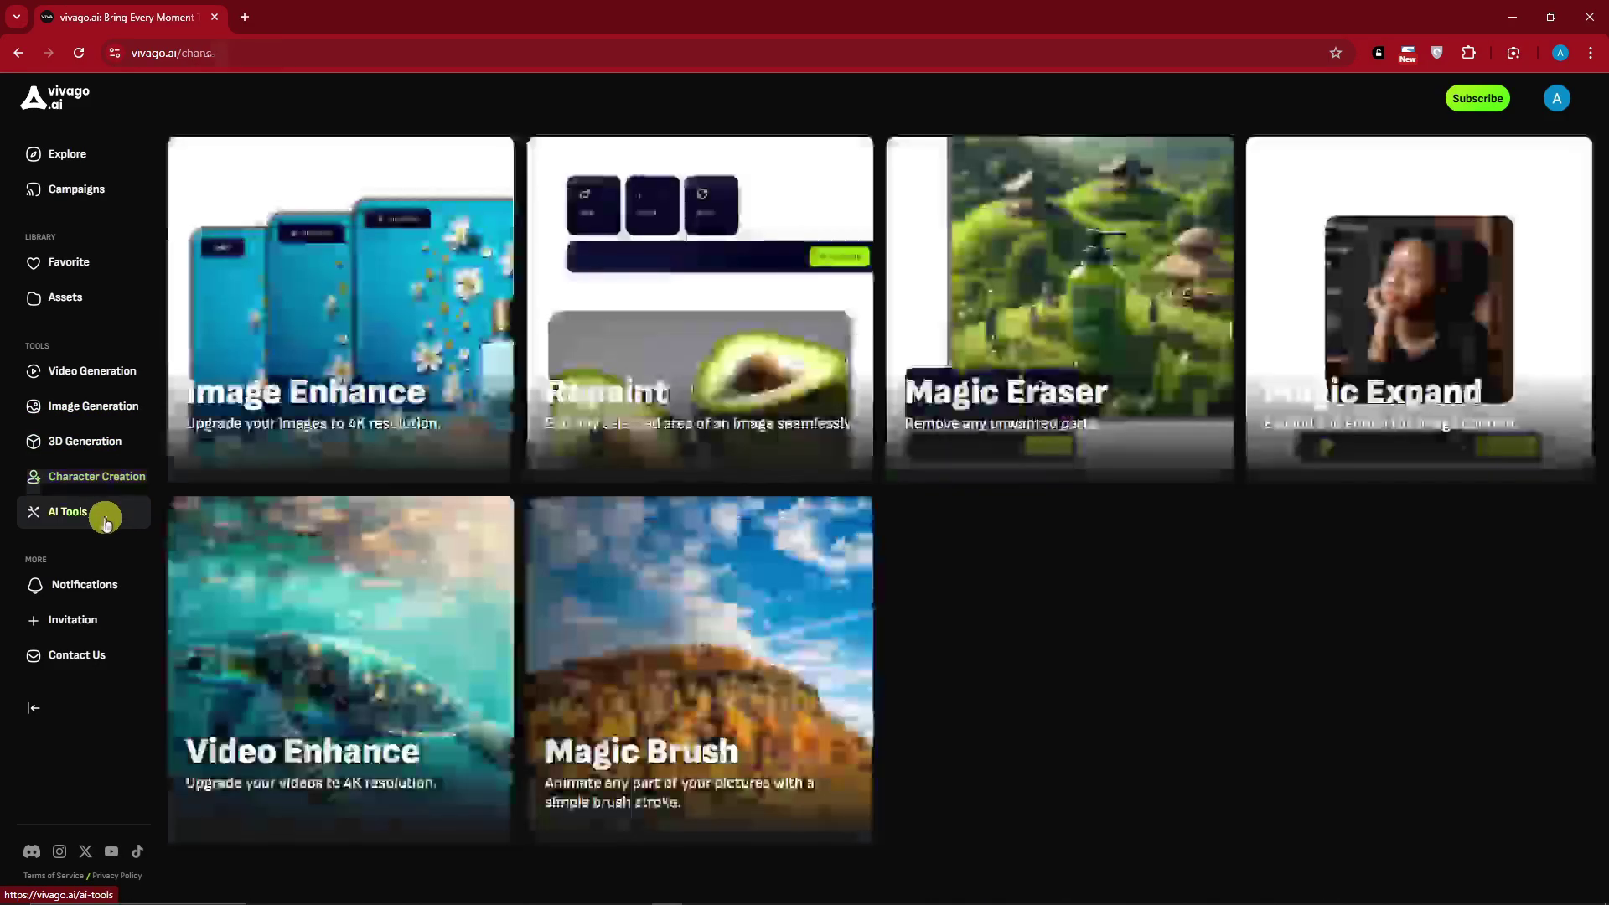
Revisit the Video Generation, Image Generation, 3D Generation and Character Creation pages, ending back on Image Generation.
left_click(94, 373)
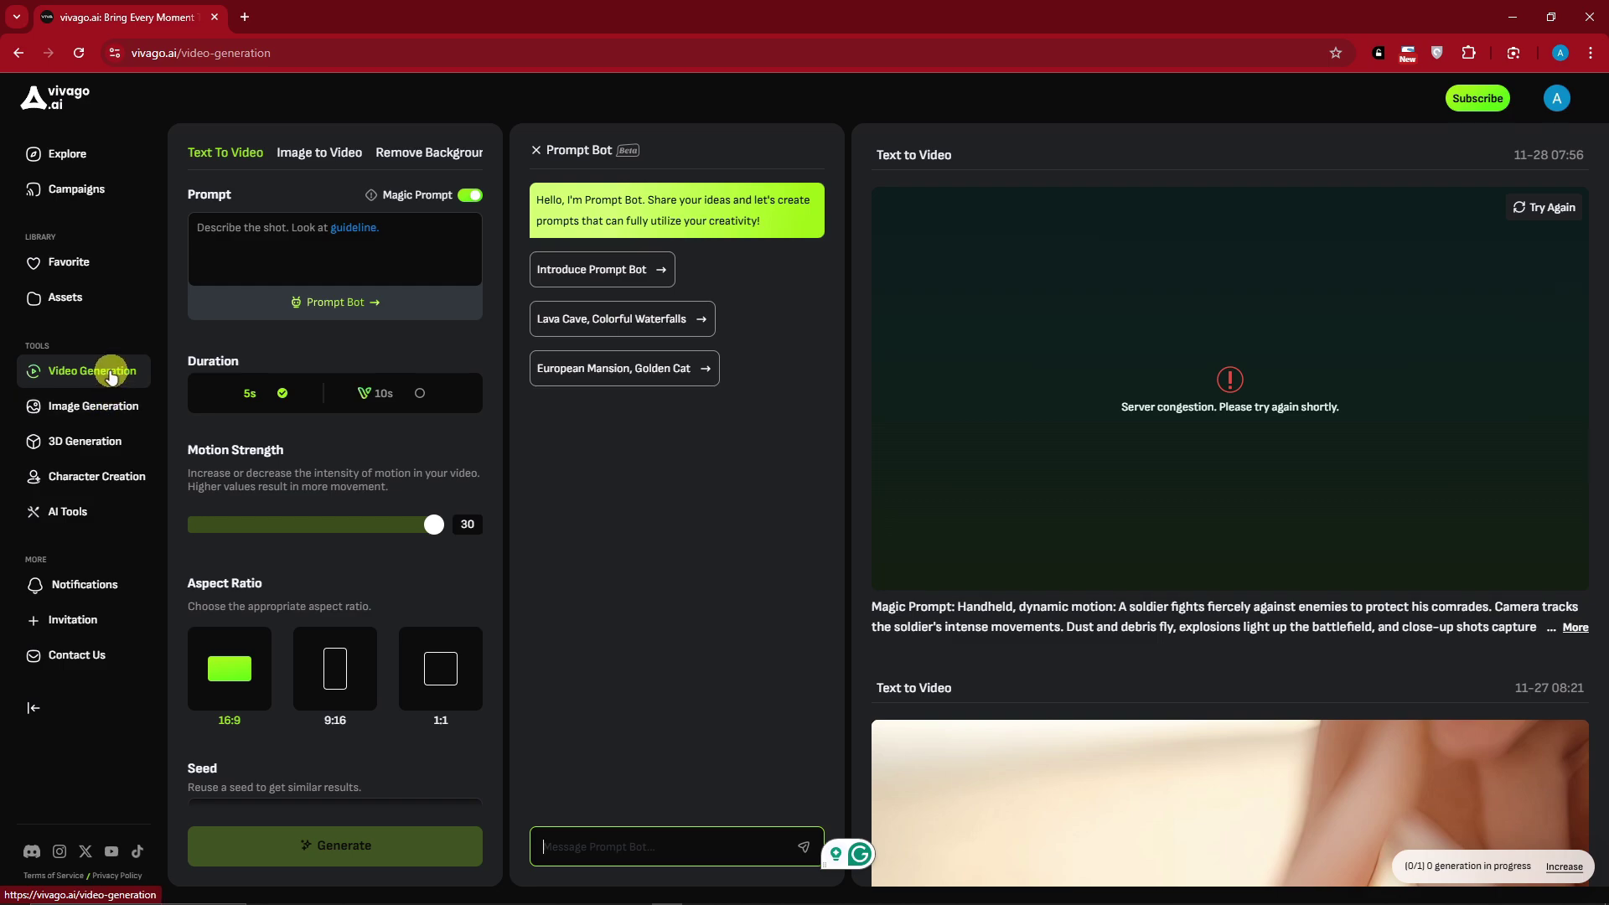
left_click(118, 407)
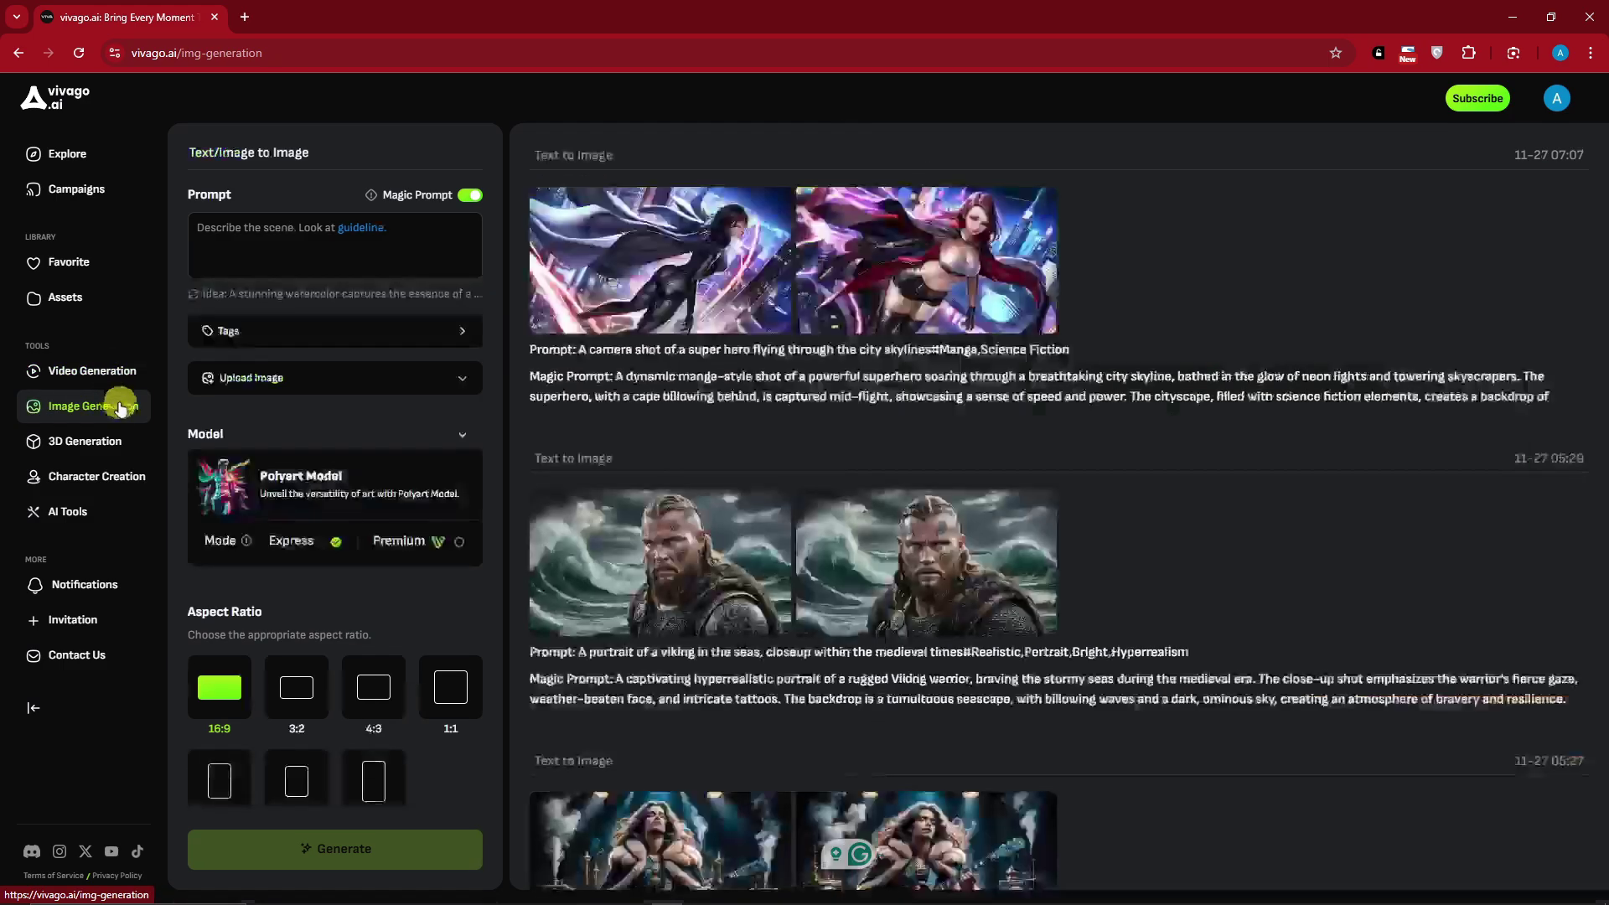
left_click(121, 443)
left_click(136, 479)
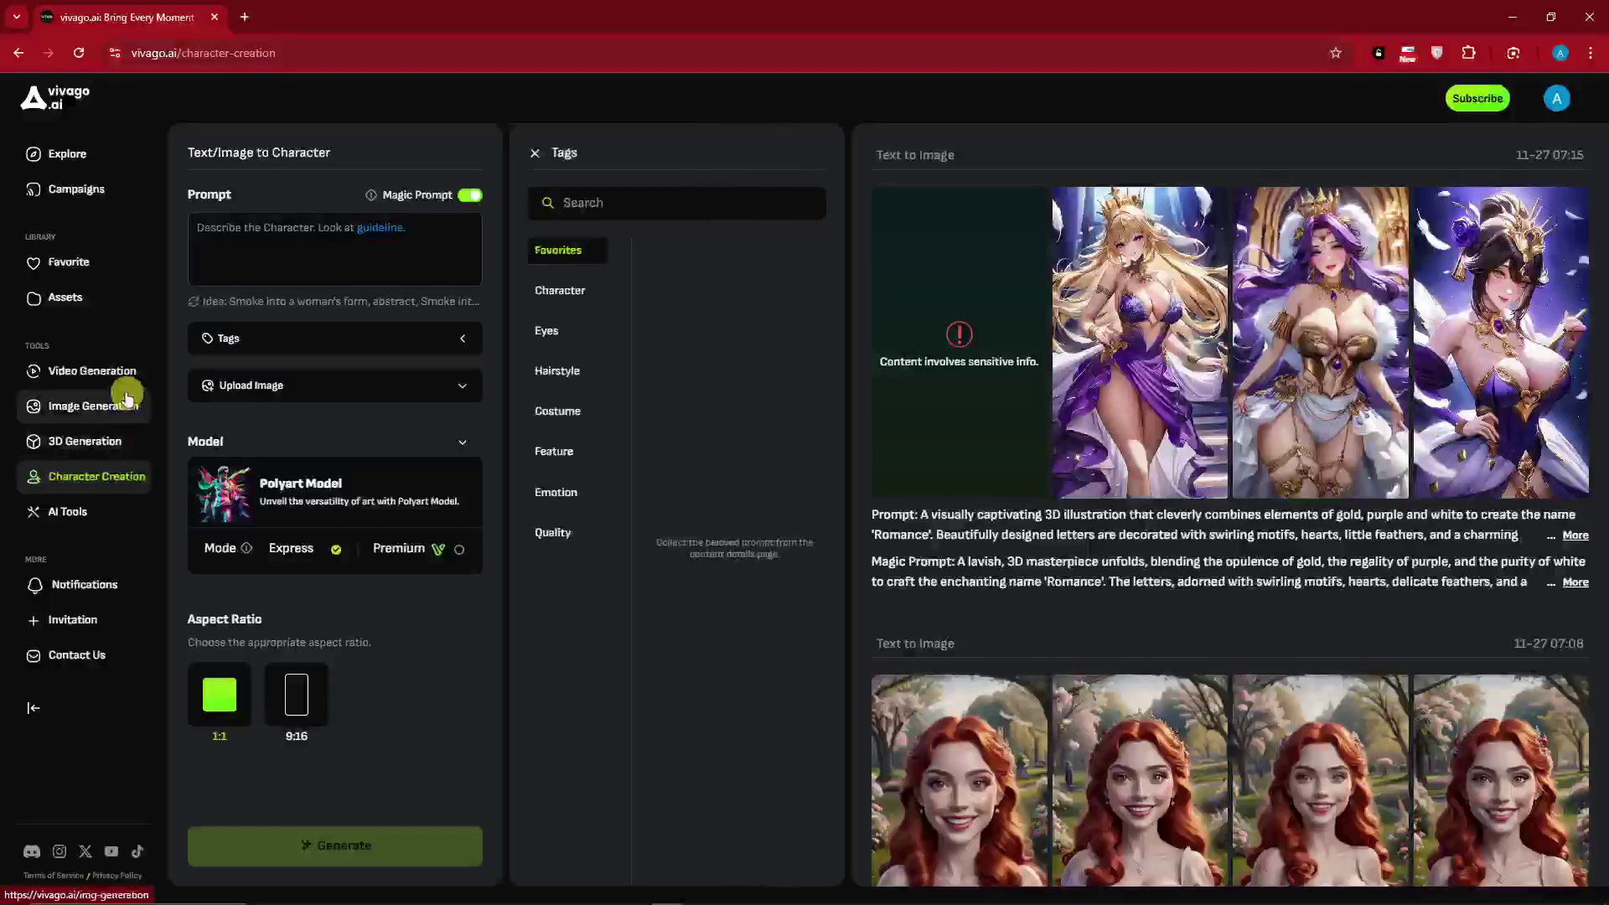
left_click(111, 398)
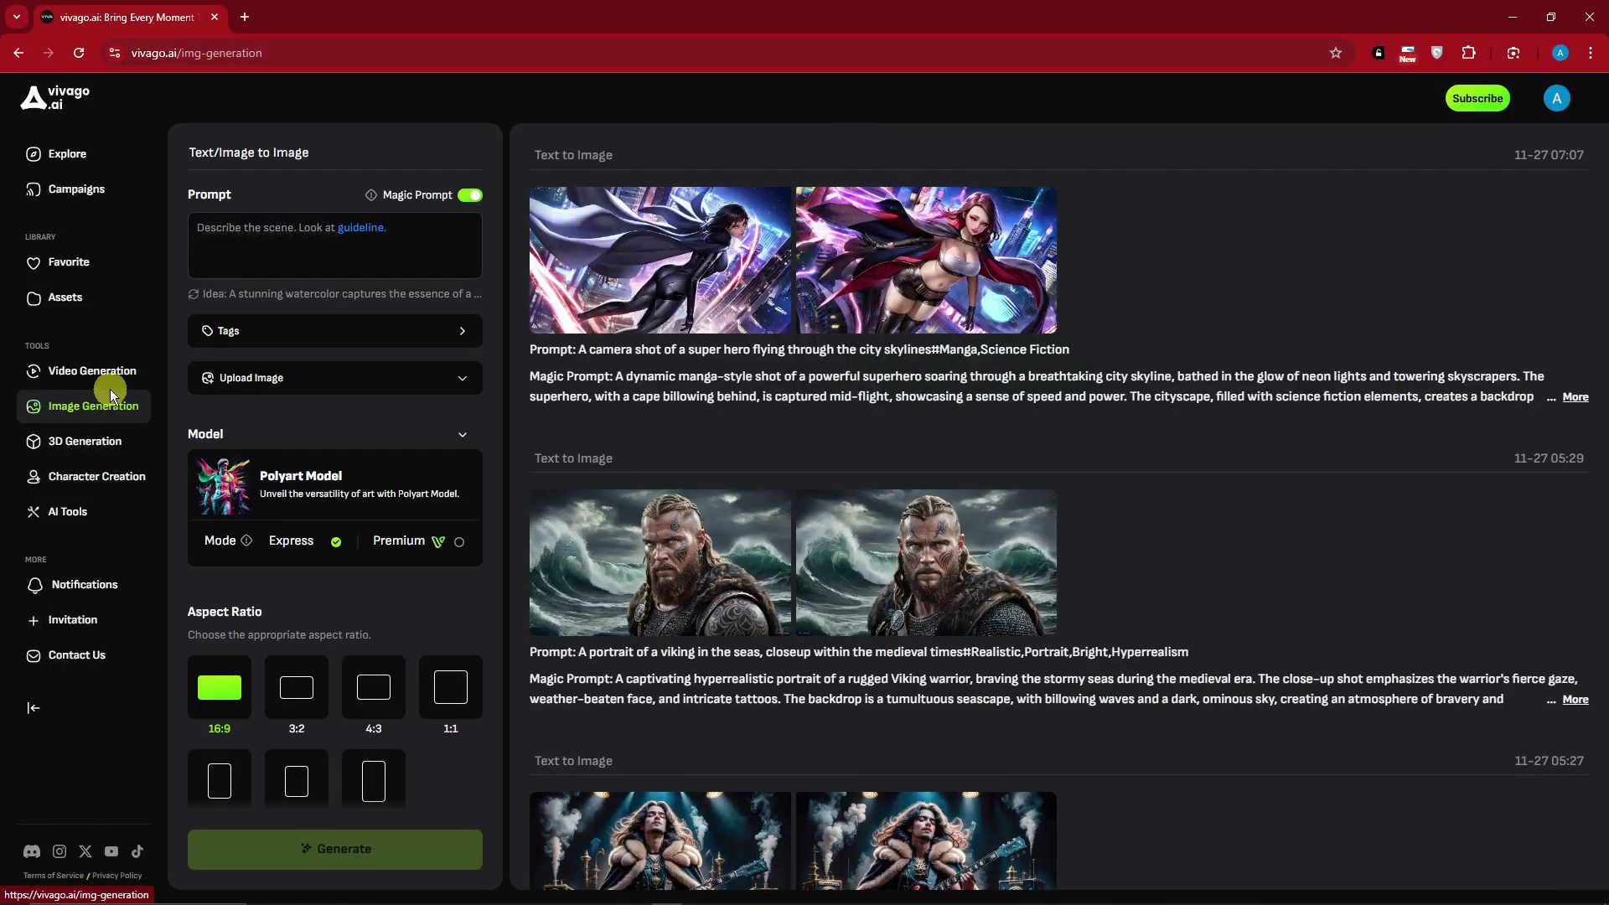
Return to Video Generation and view its Text To Video, Image to Video and Remove Background modes.
left_click(108, 371)
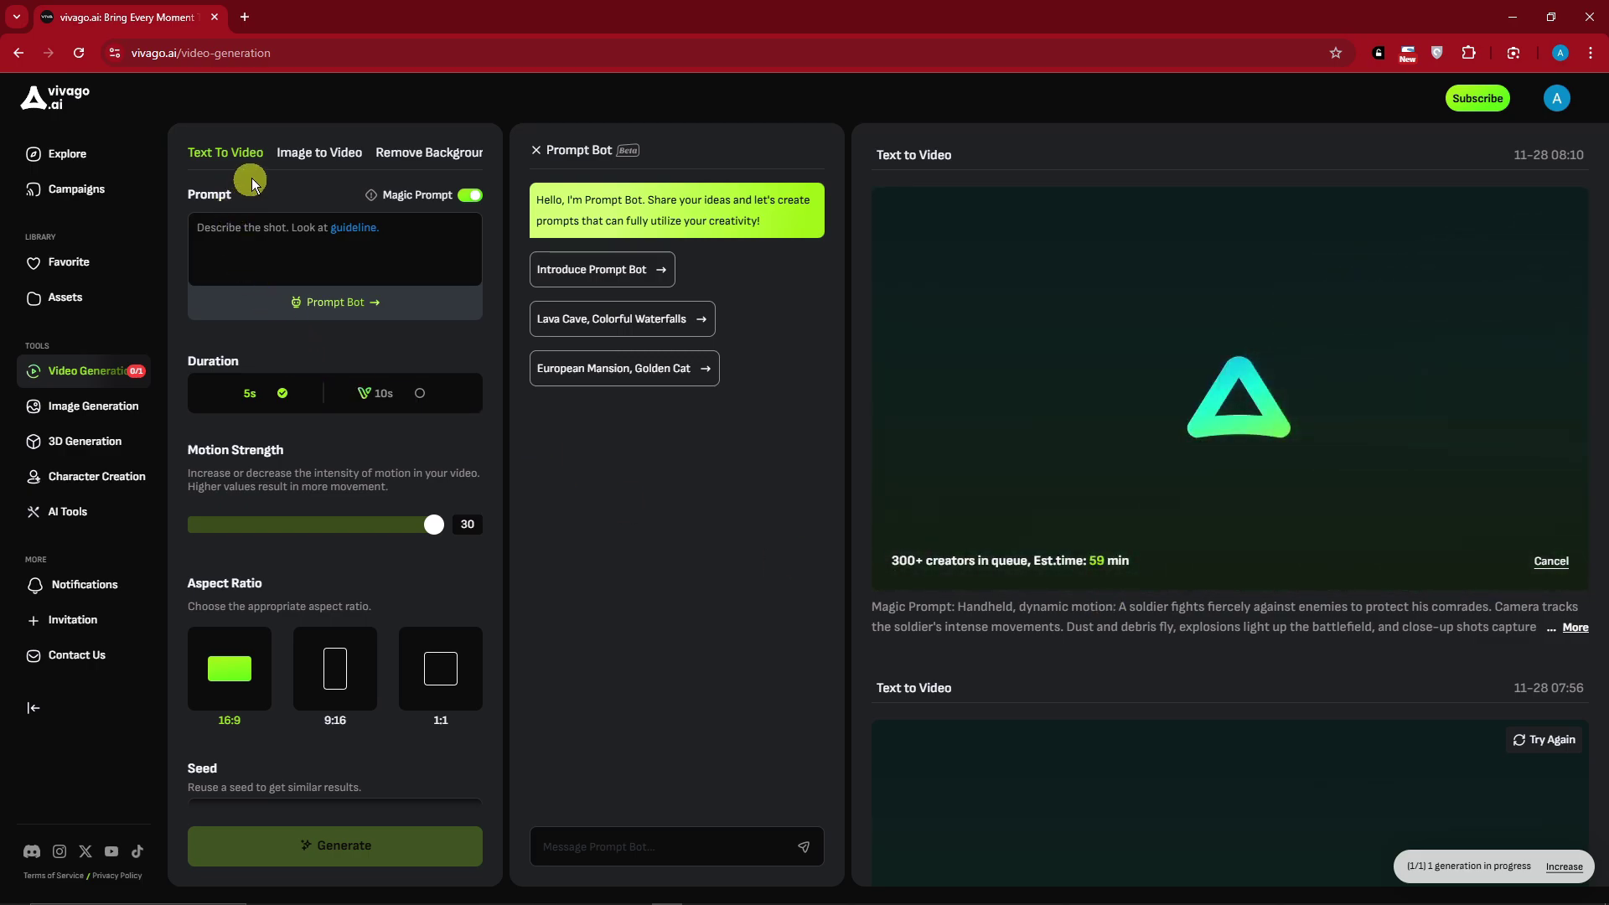
left_click(229, 154)
left_click(327, 151)
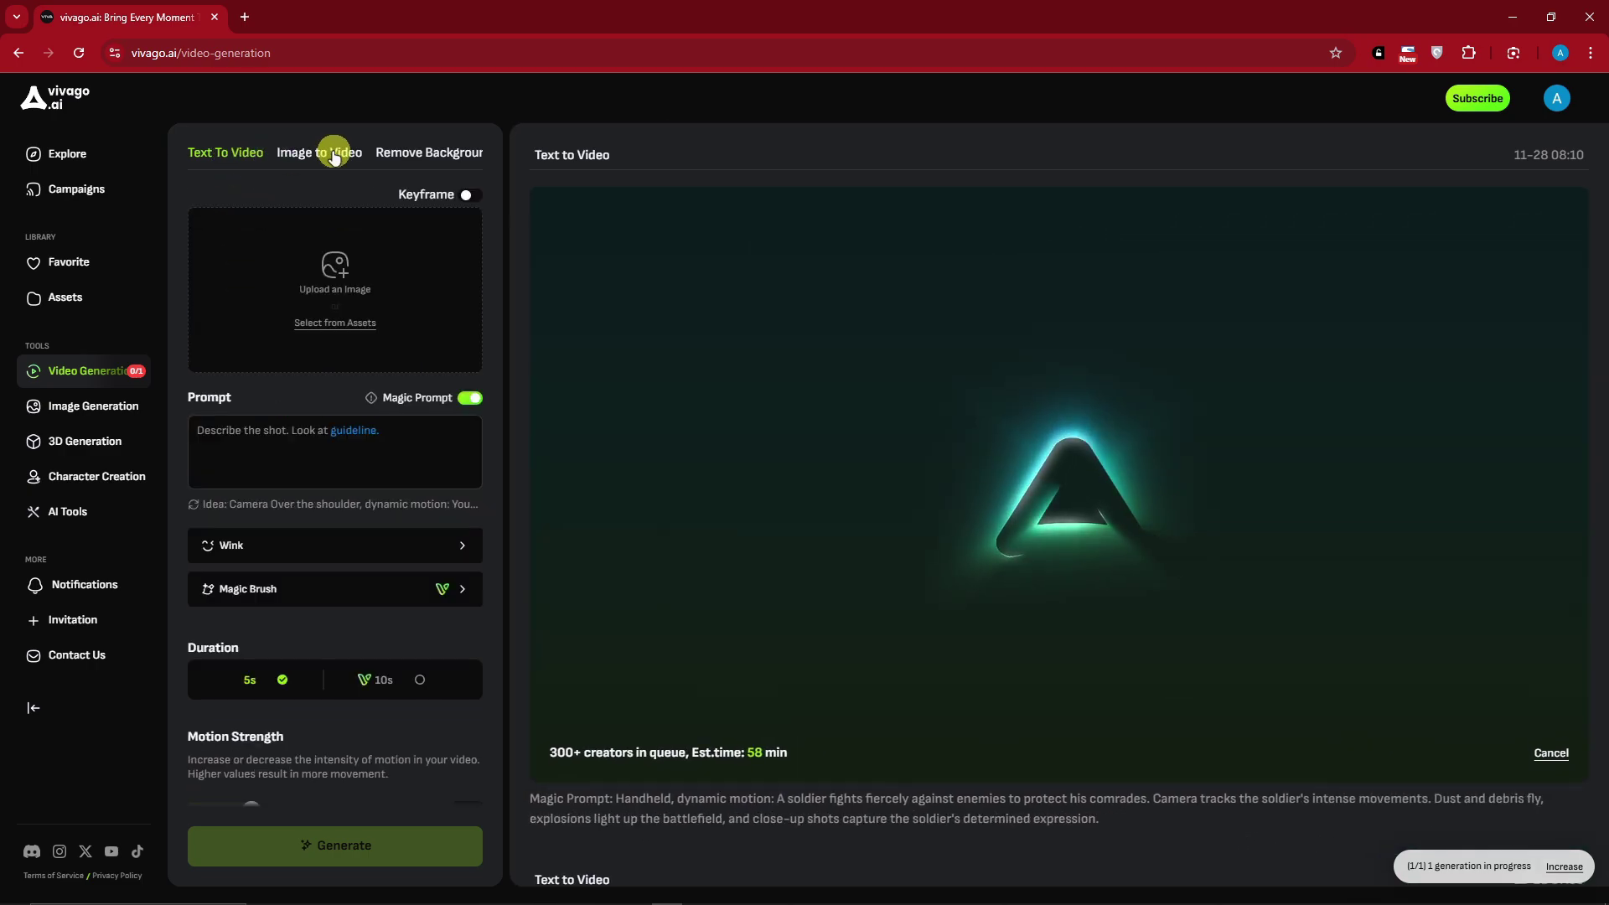
left_click(420, 151)
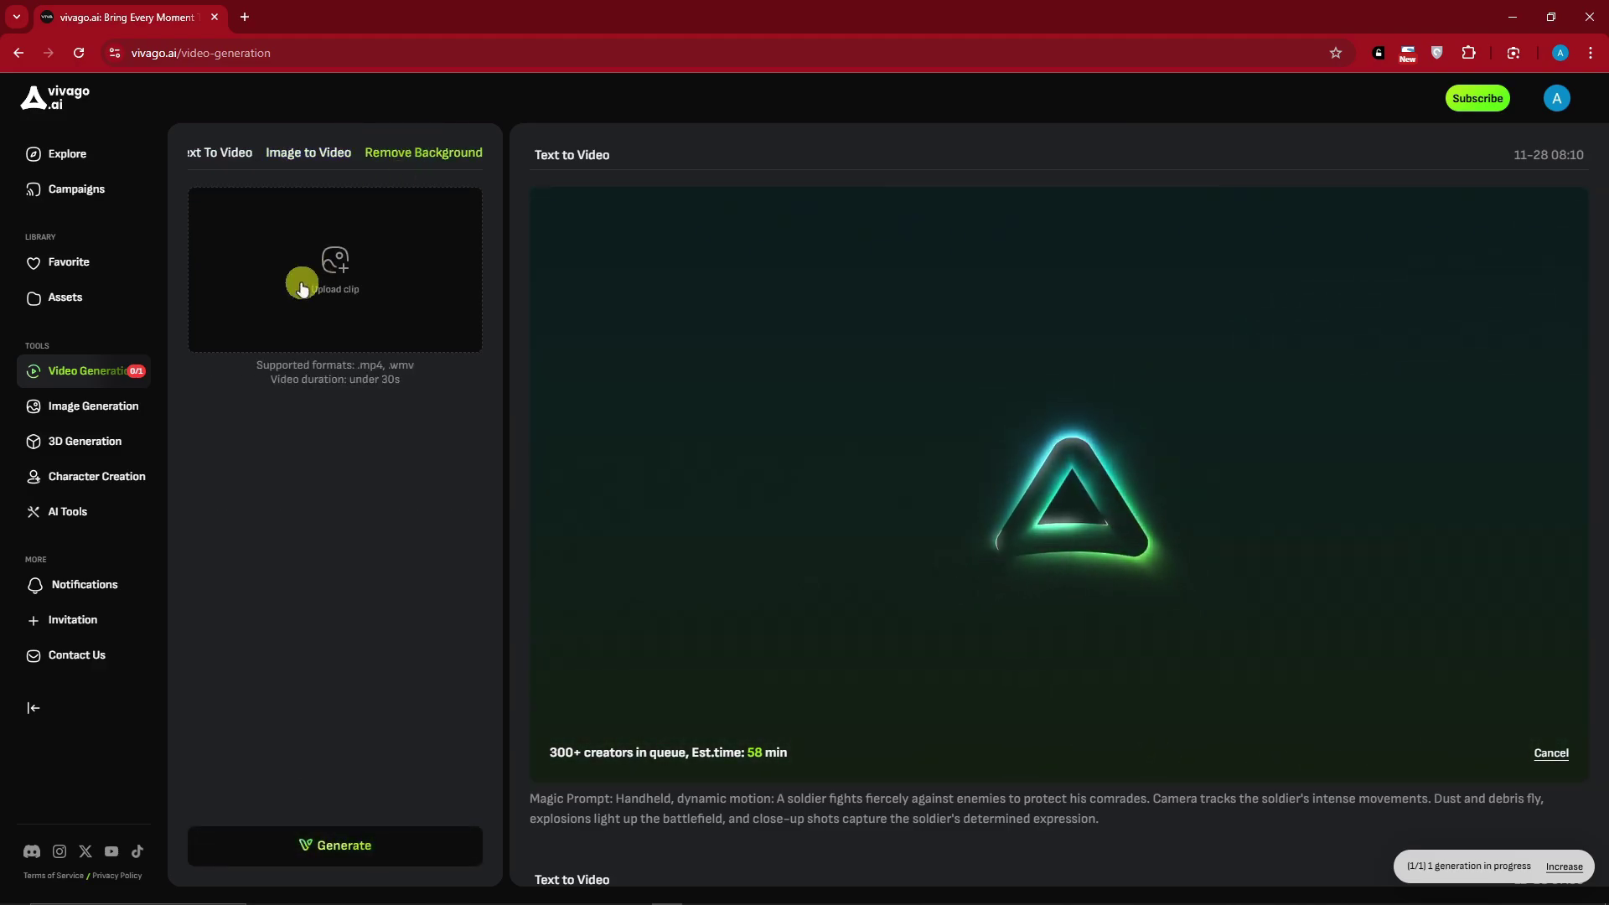
Return to Text To Video and look at the Magic Prompt option, its explanation and the prompt field.
scroll(233, 138, "up", 1)
left_click(234, 150)
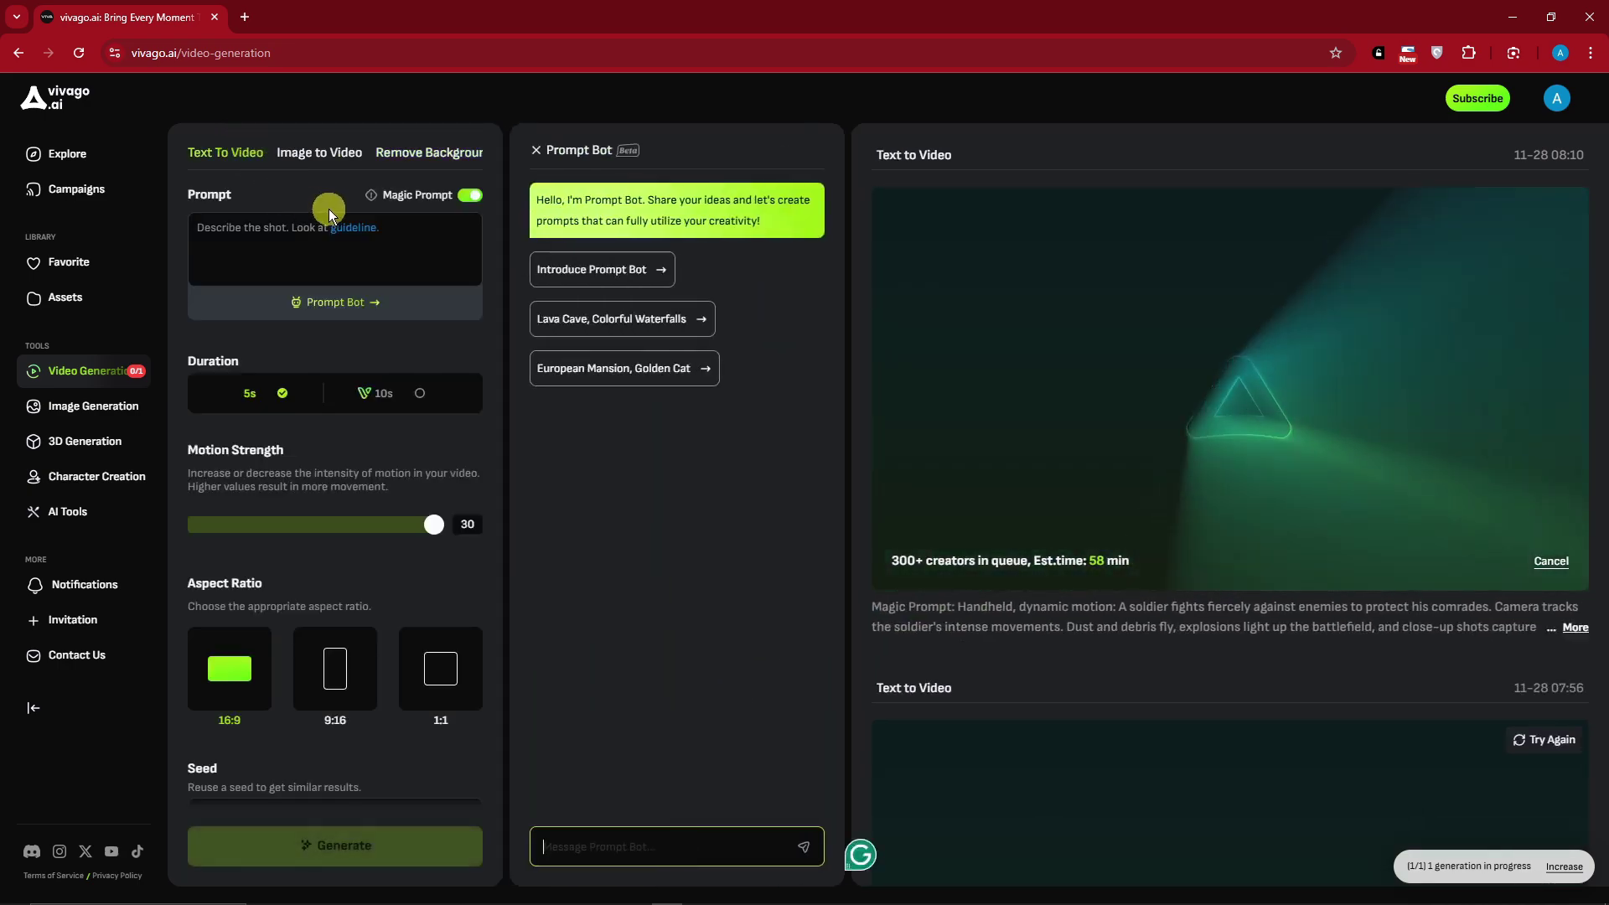
left_click(470, 197)
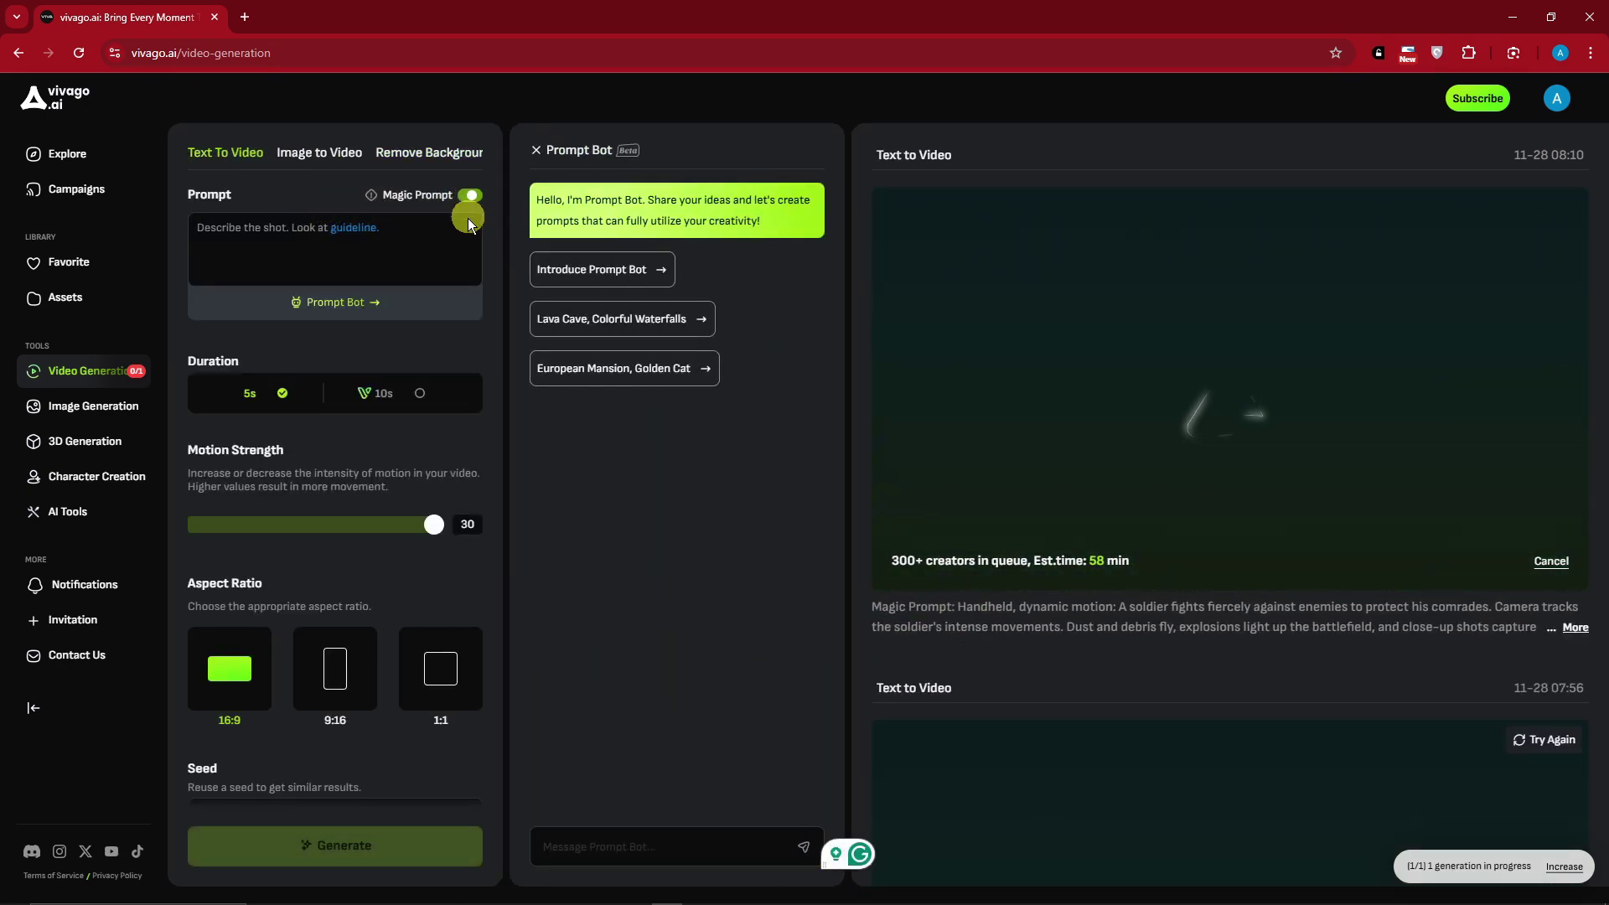
mouse_move(374, 204)
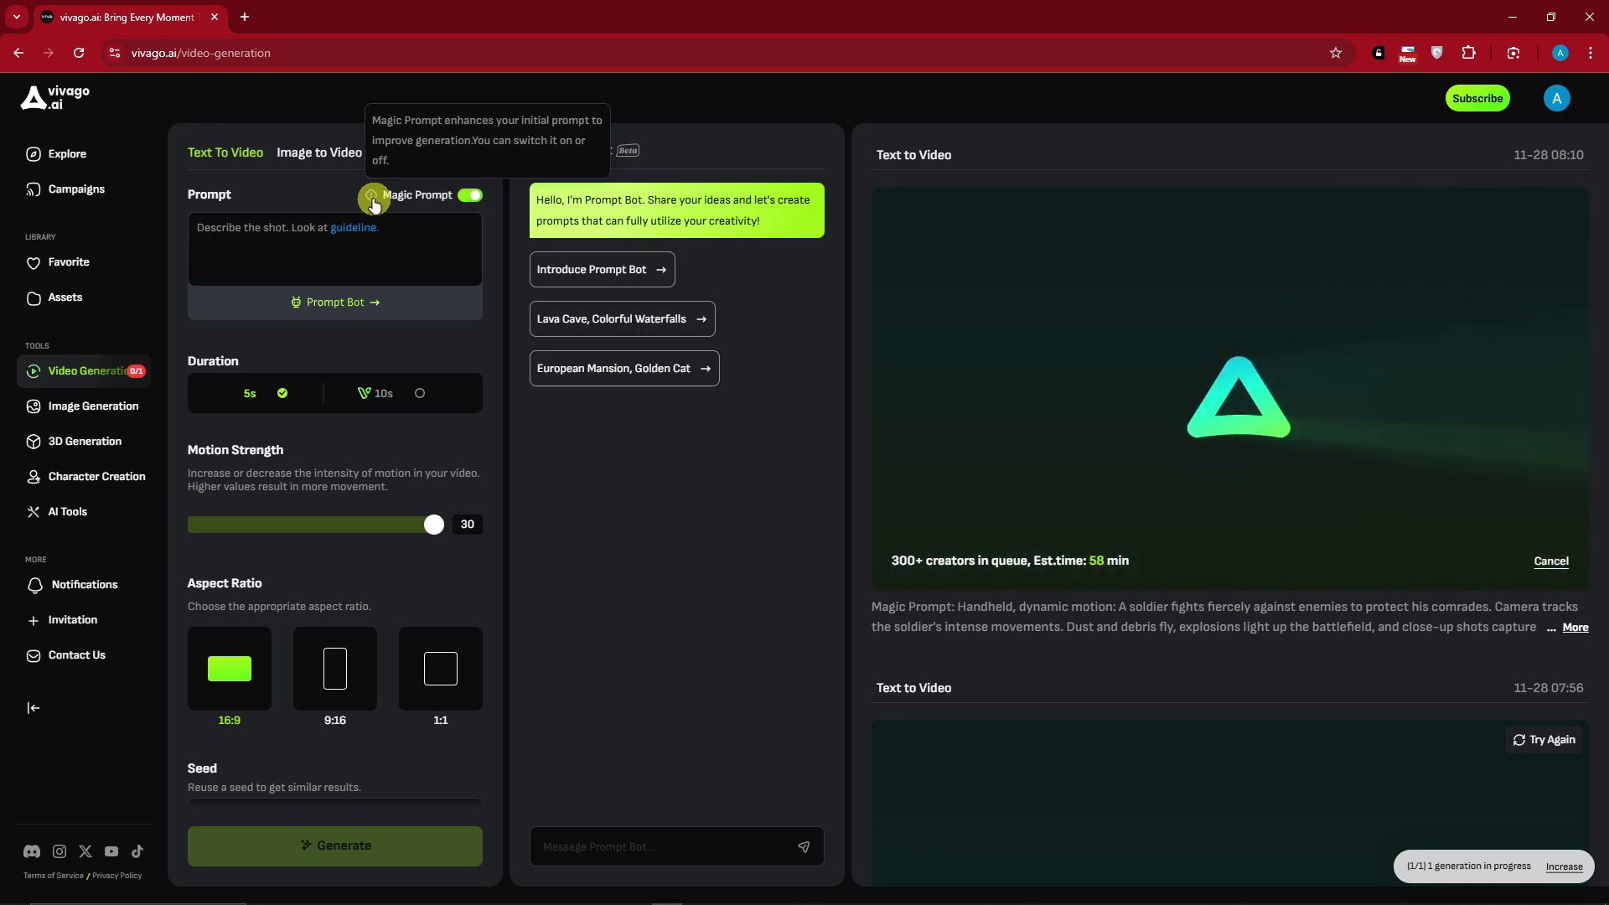
left_click(307, 238)
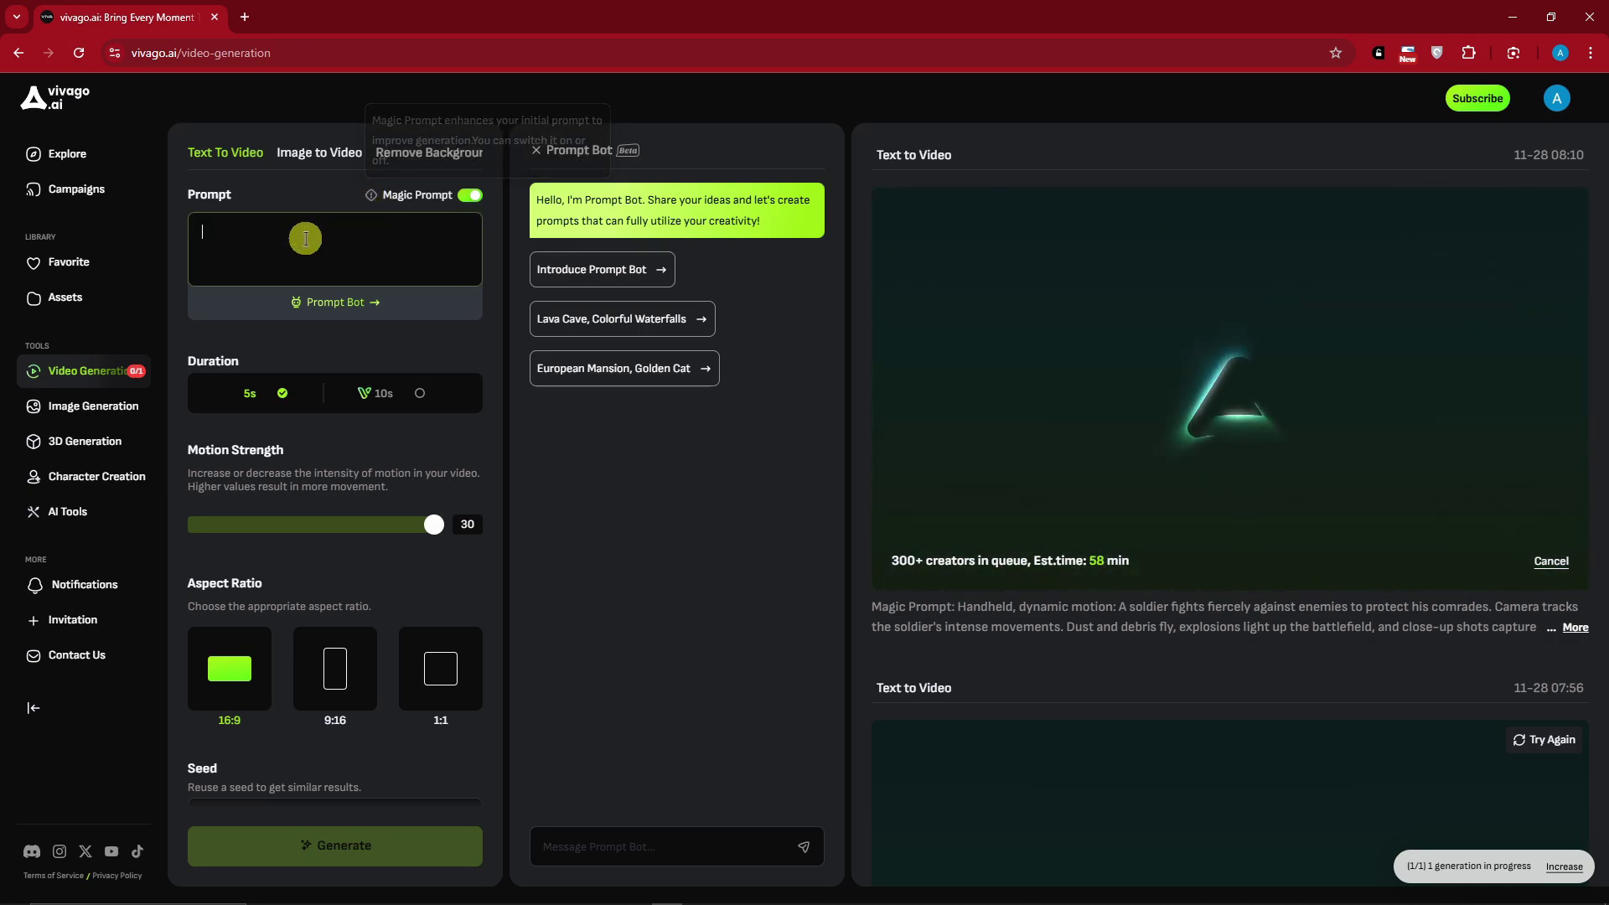
left_click(294, 206)
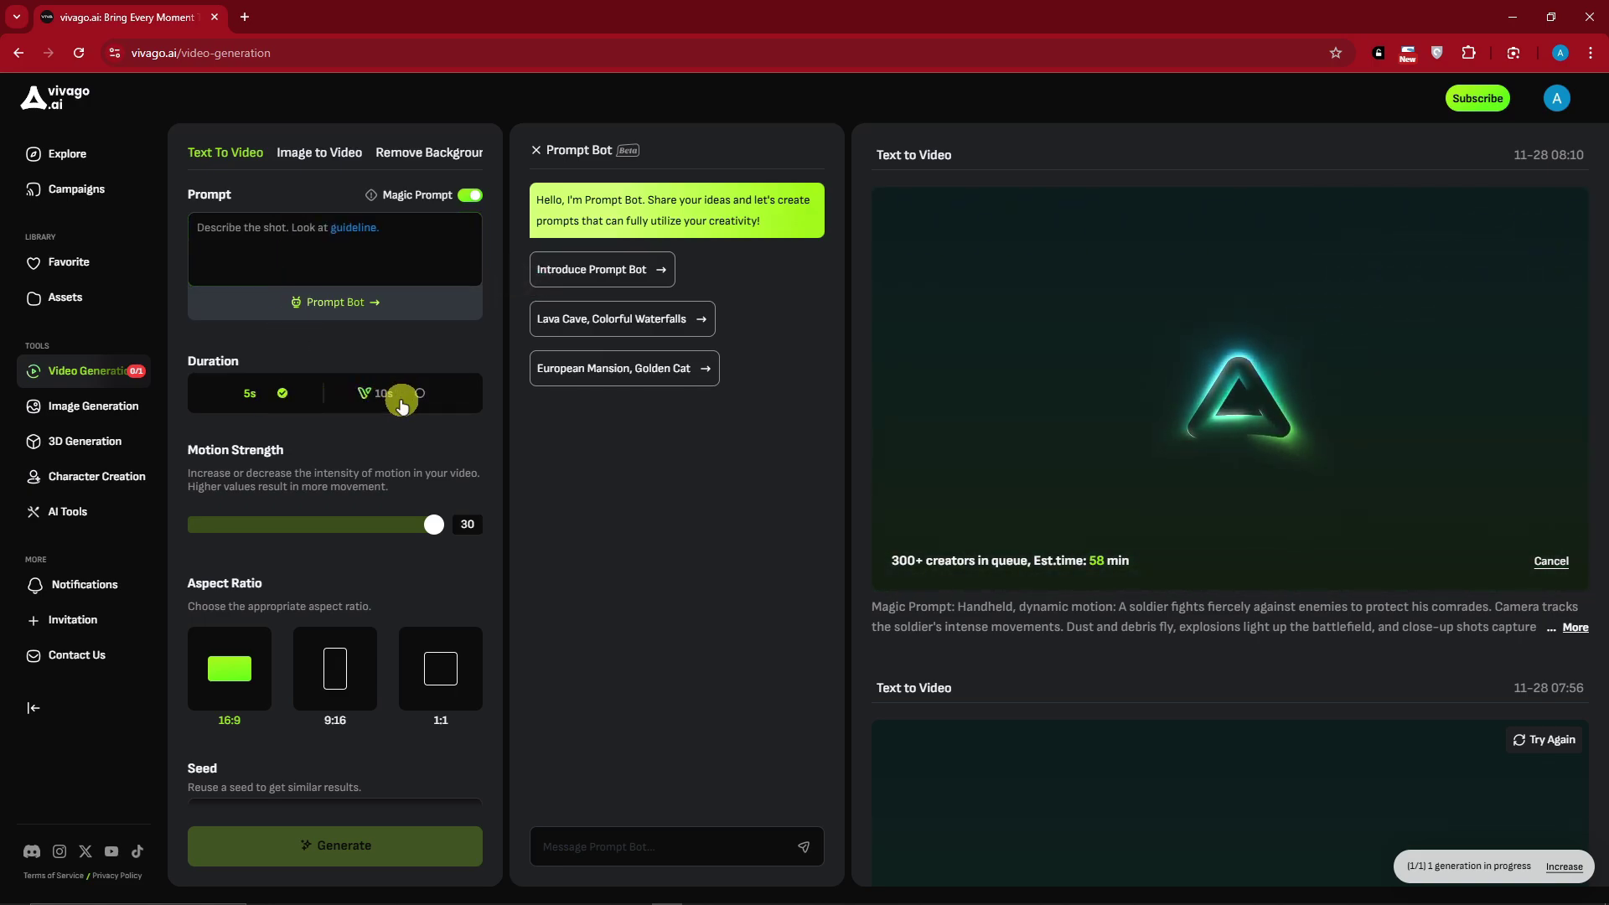
Try out the Motion Strength slider and the 9:16 and 1:1 aspect ratios, ending on Motion Strength 30 and 16:9.
scroll(394, 401, "down", 2)
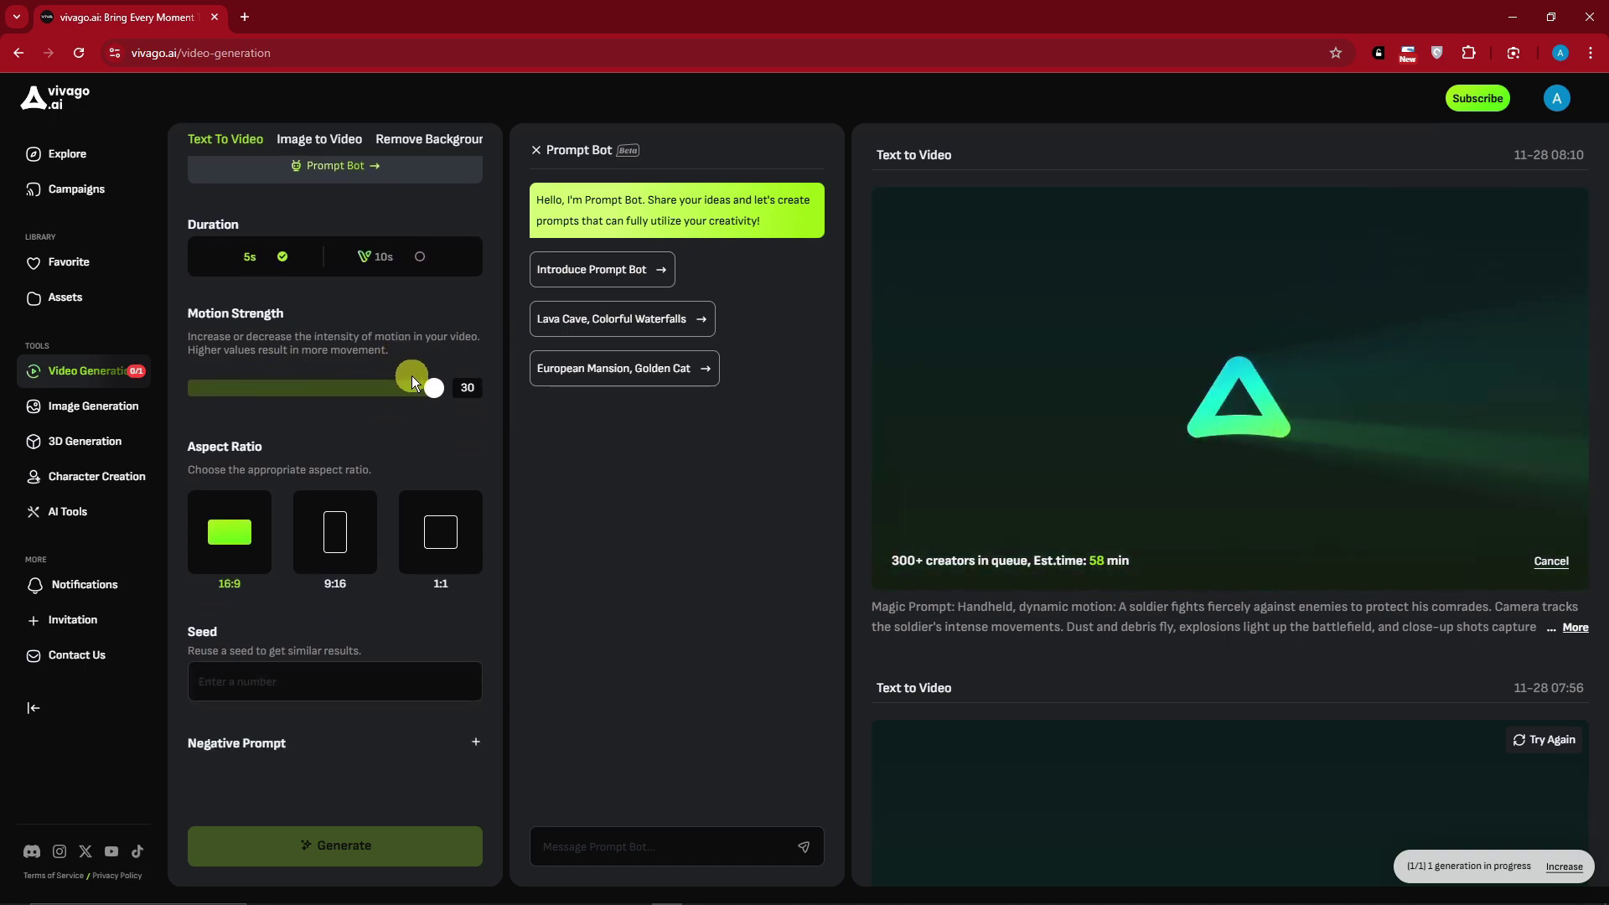
left_click_drag(433, 381, 410, 411)
left_click_drag(298, 441, 451, 456)
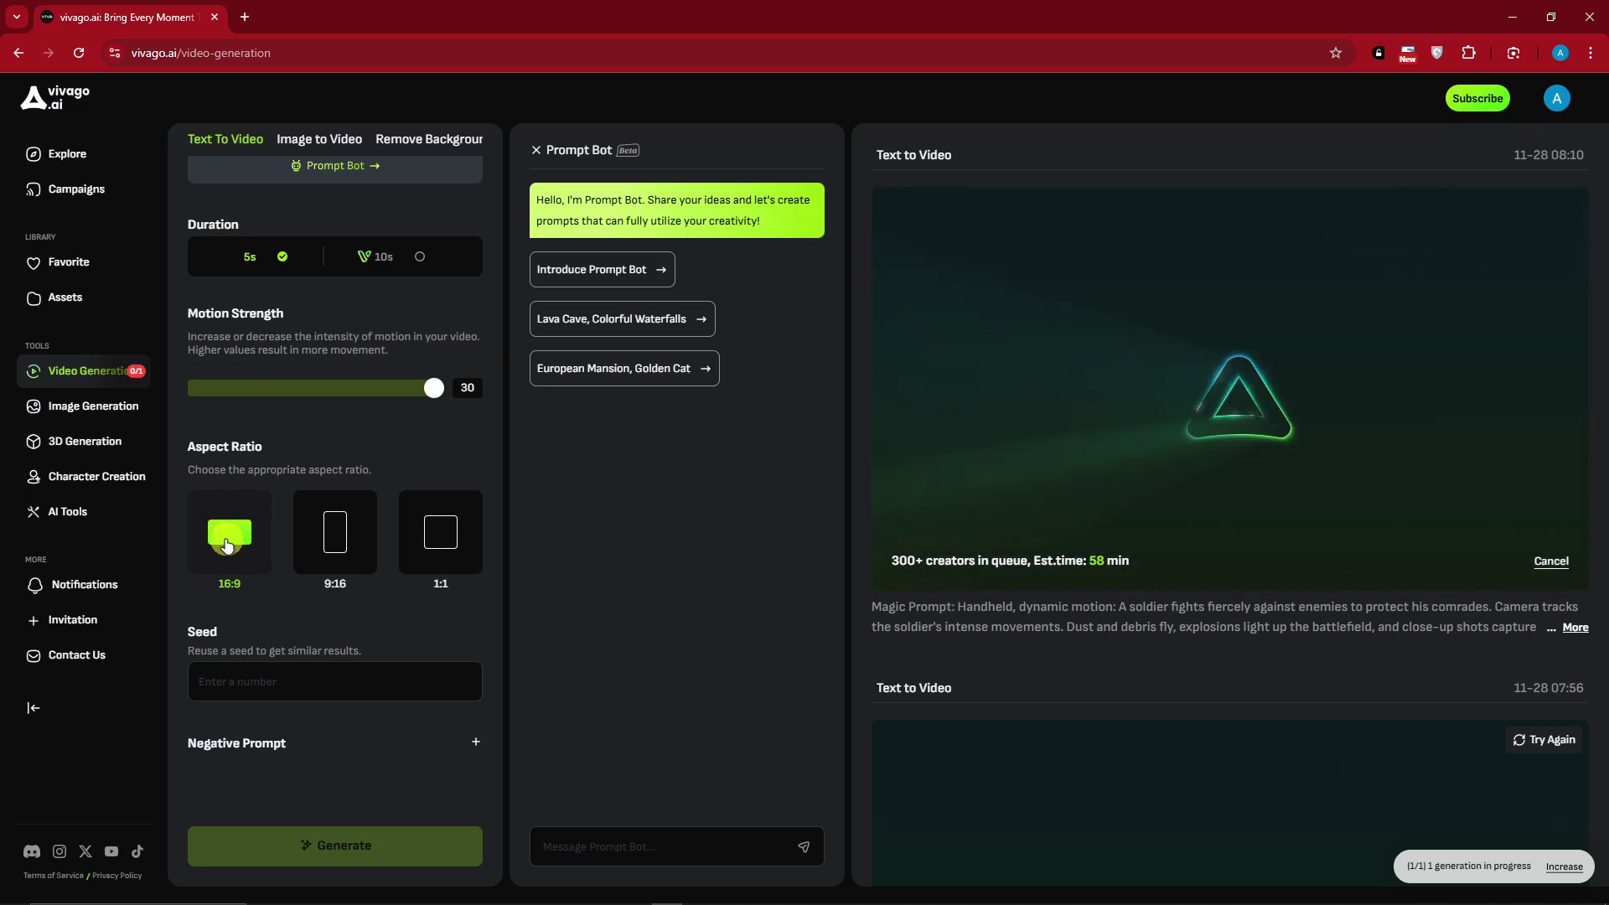
left_click(334, 532)
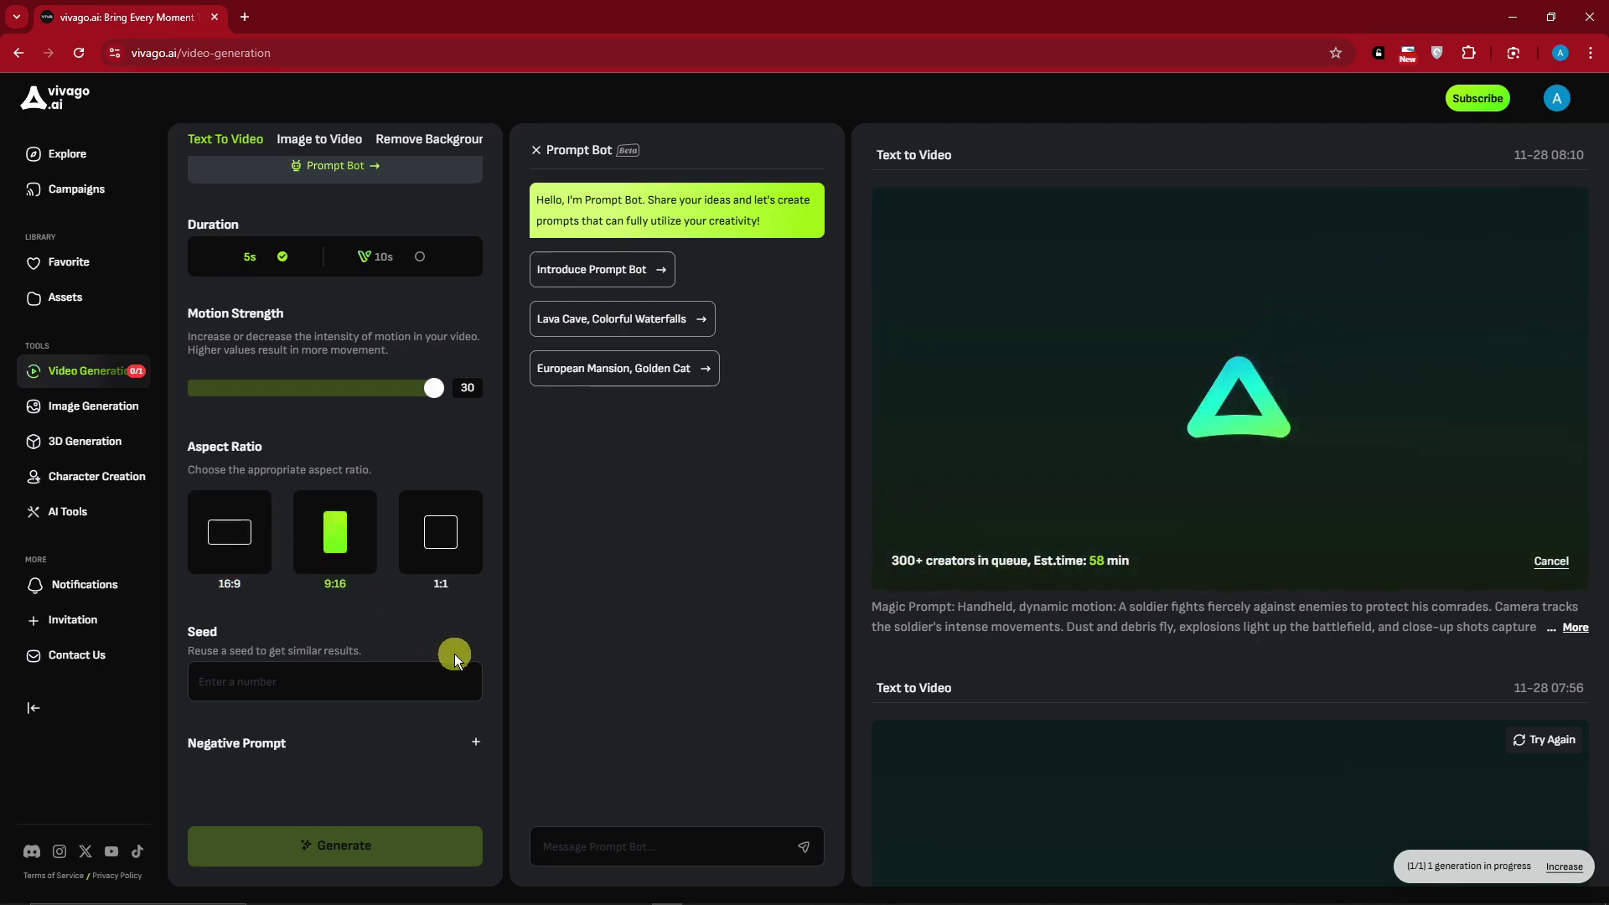
left_click(440, 531)
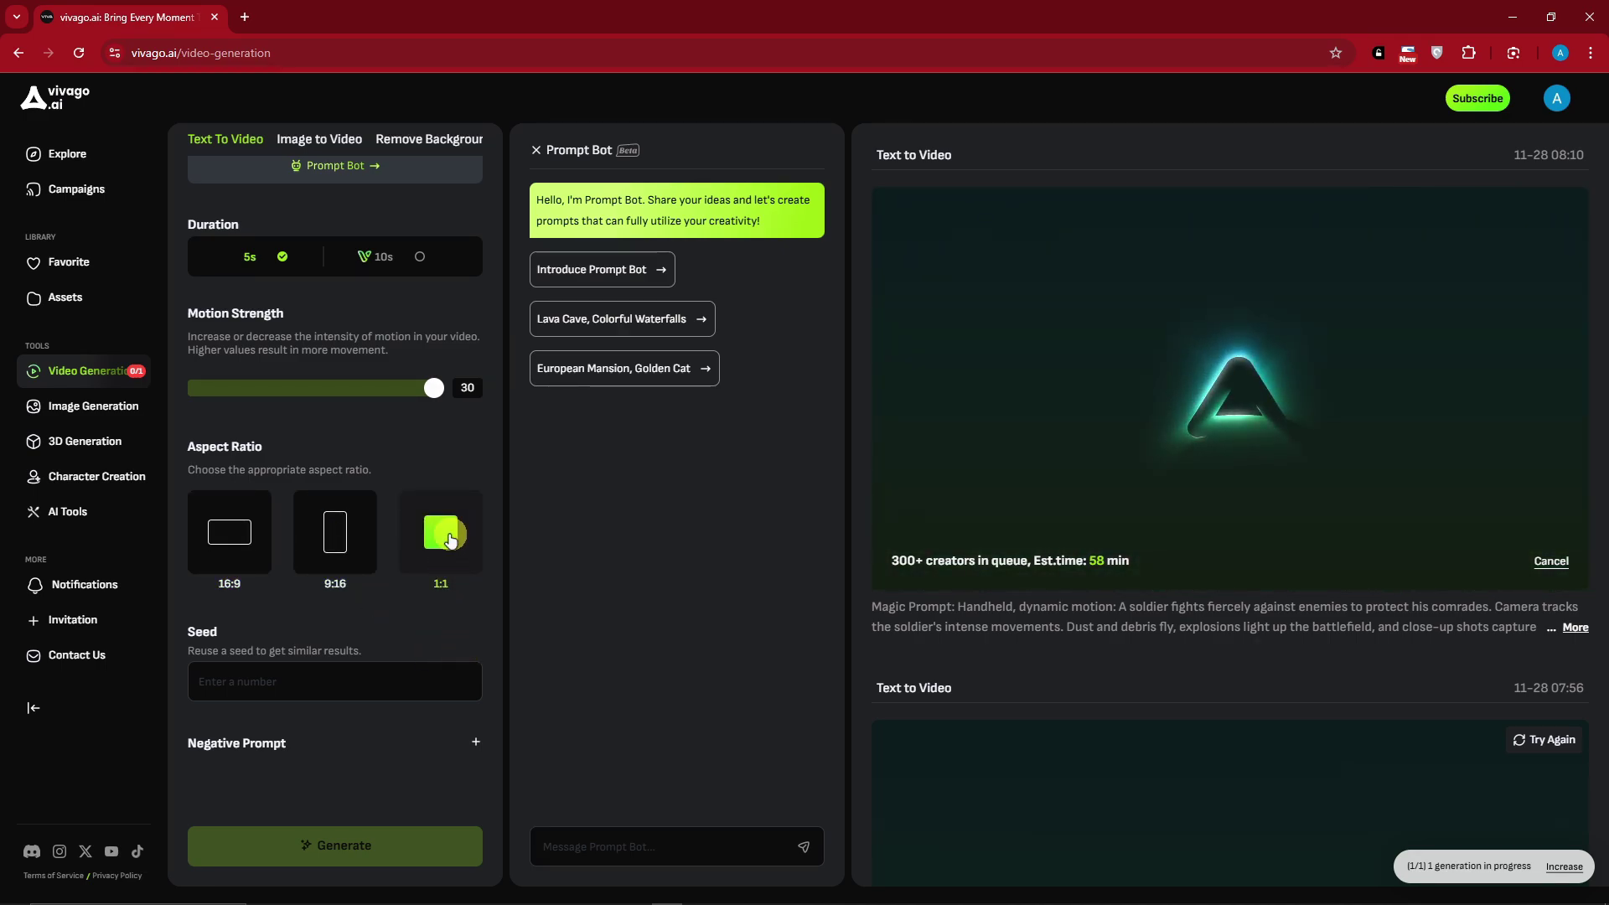
left_click(250, 523)
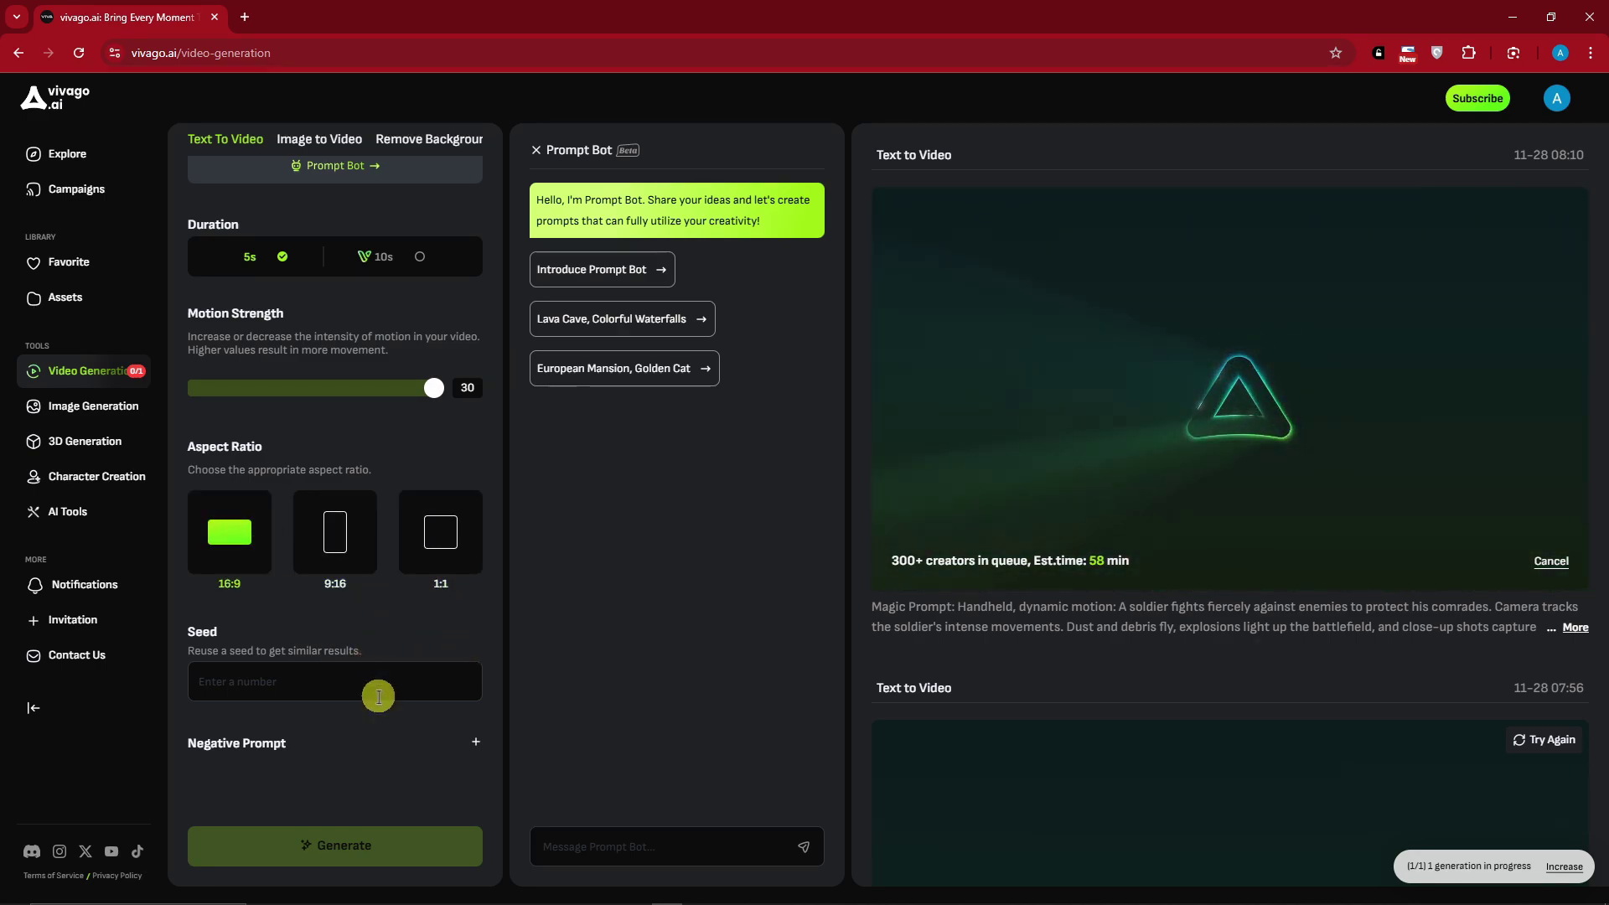
Expand the negative prompt option and enter "Blurry, Pixelated".
left_click(475, 742)
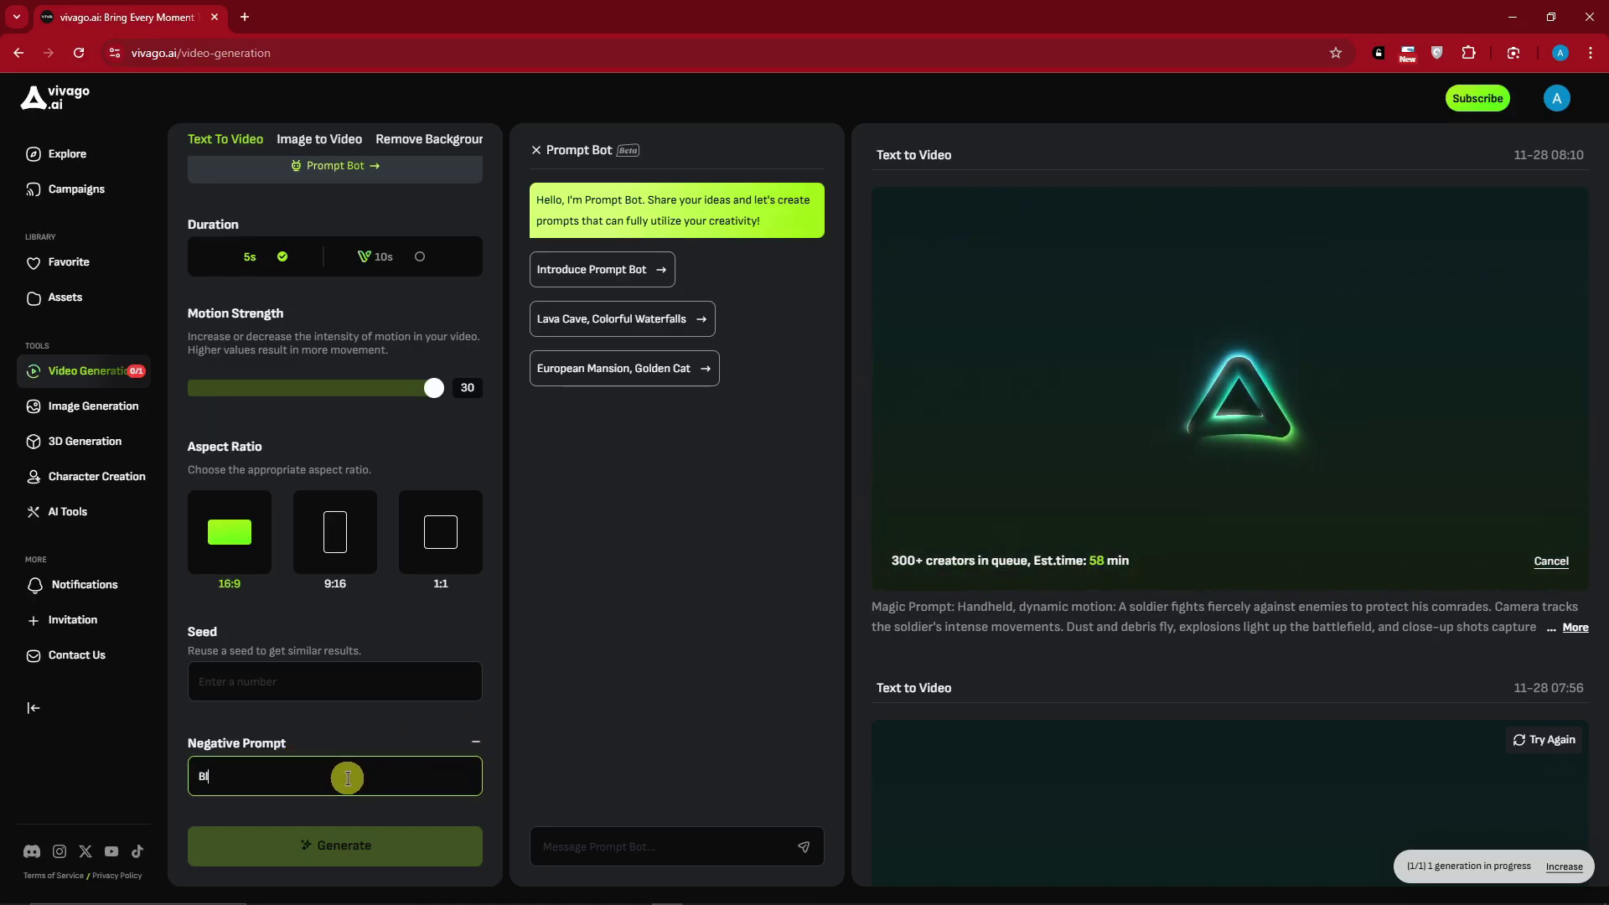
type("Bluu")
key("BackSpace")
type("rry, Pixelated")
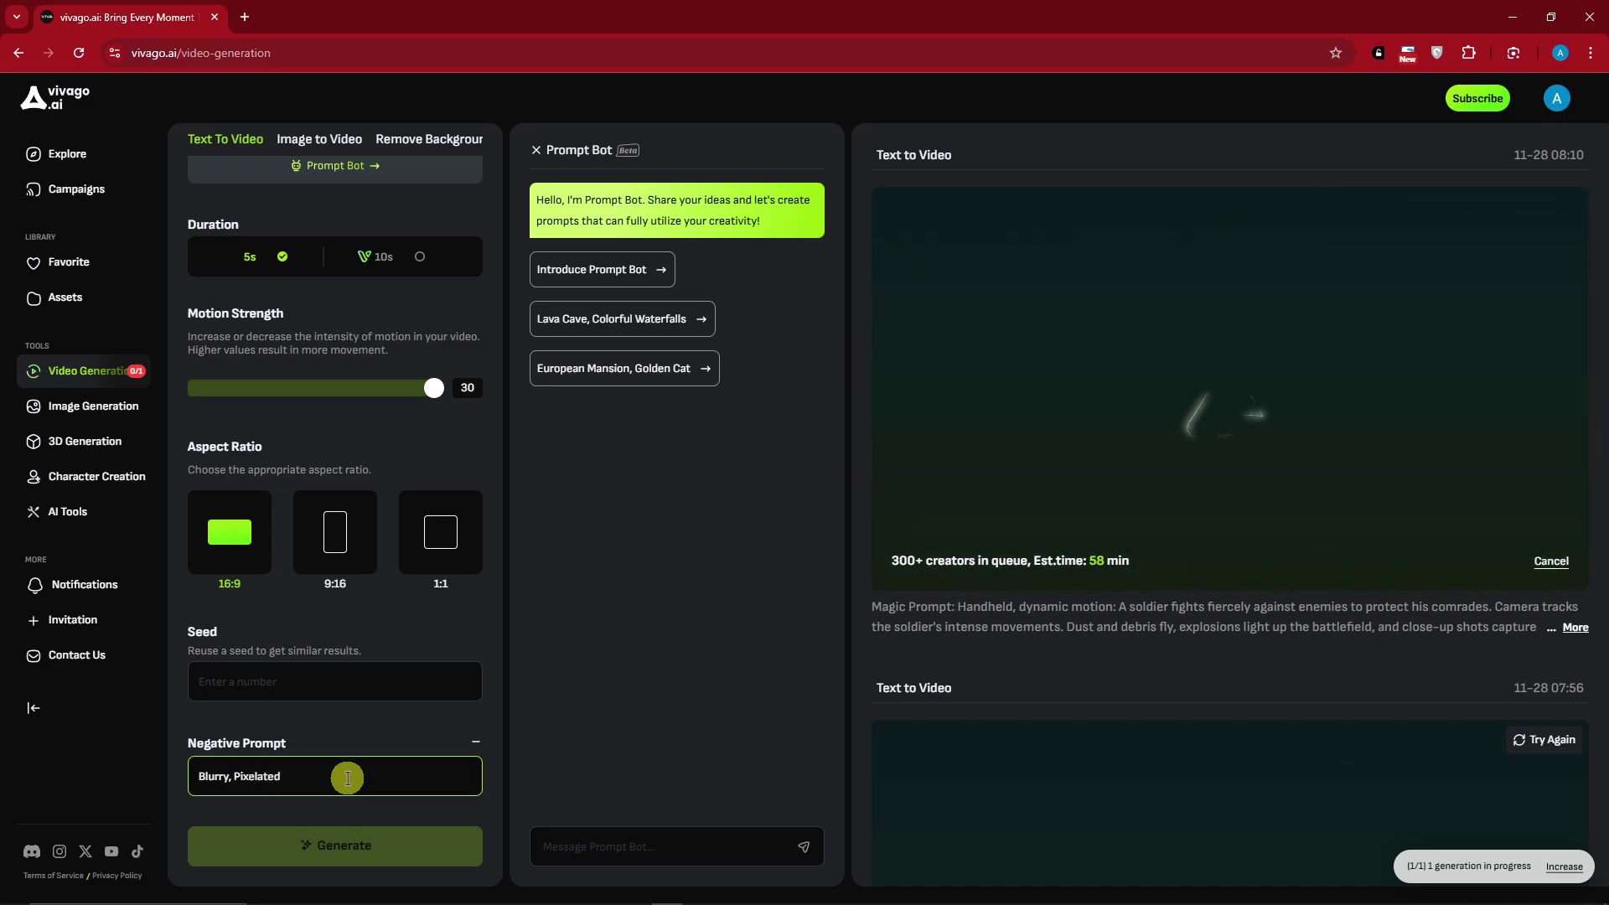
left_click_drag(361, 778, 124, 771)
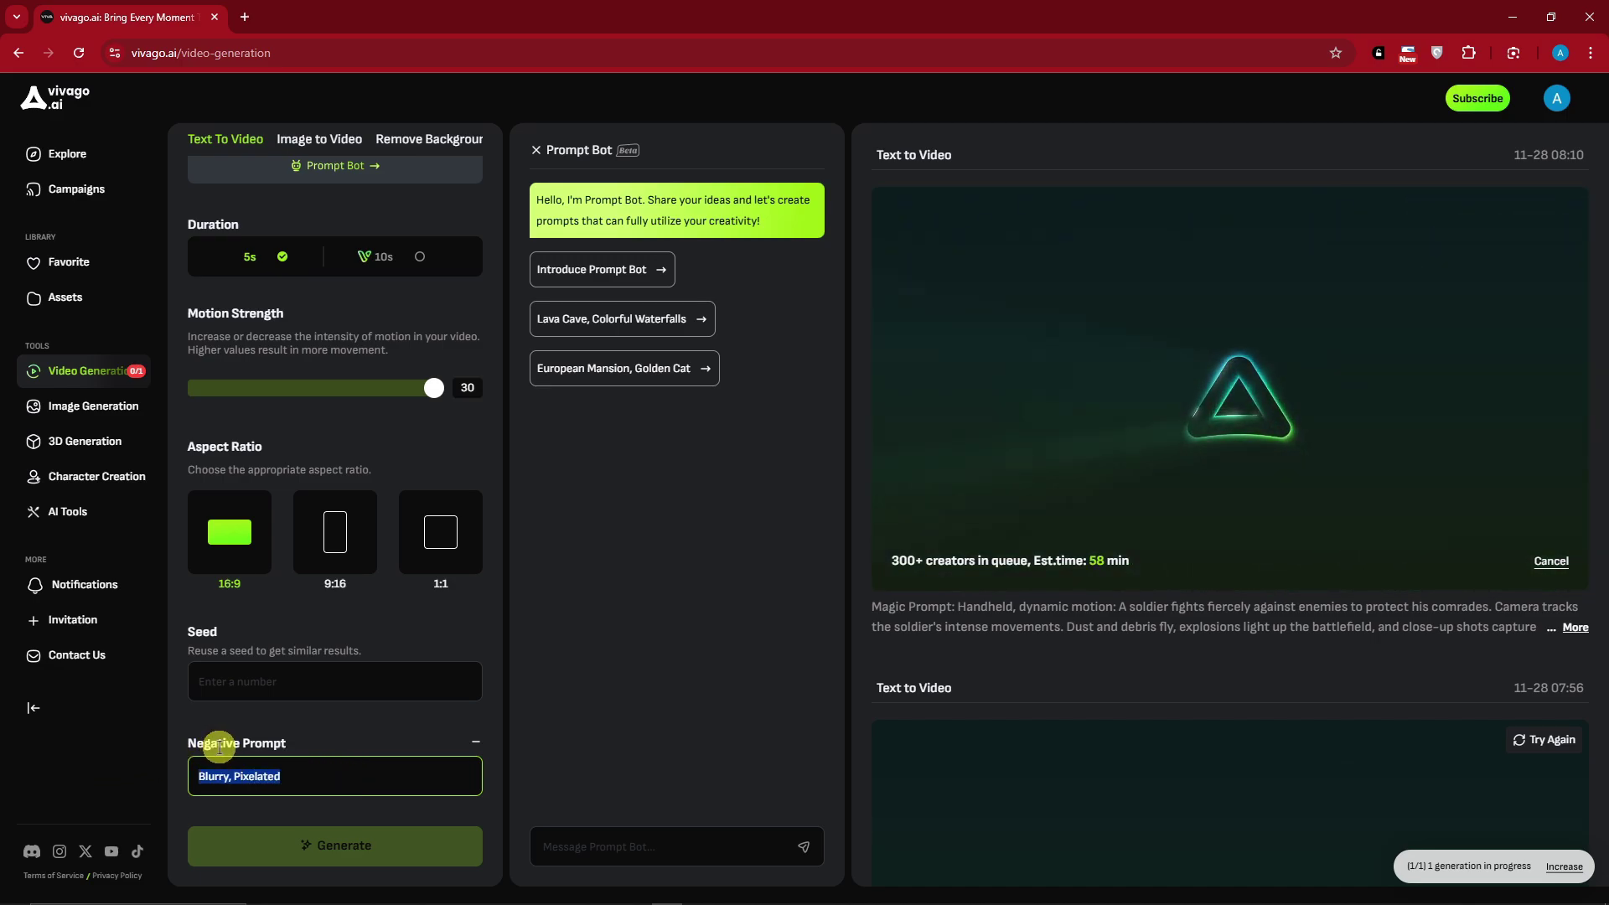
left_click(329, 728)
Close and reopen Prompt Bot, check an earlier video's prompt, and send the bot "A woman with wonderful hair".
scroll(329, 728, "up", 2)
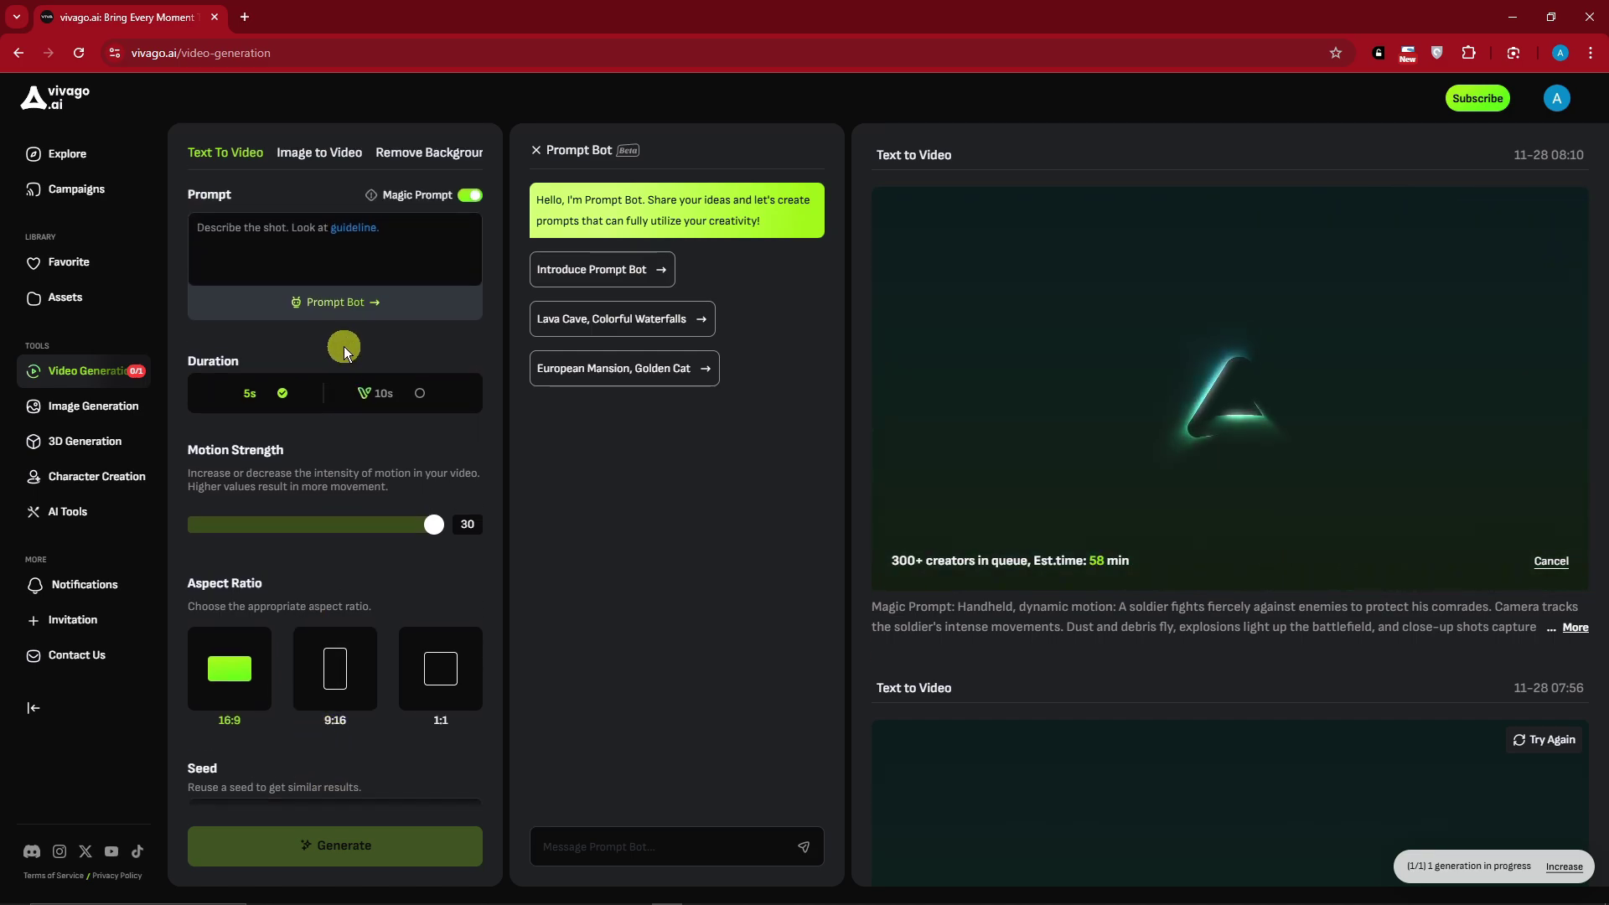
left_click(538, 151)
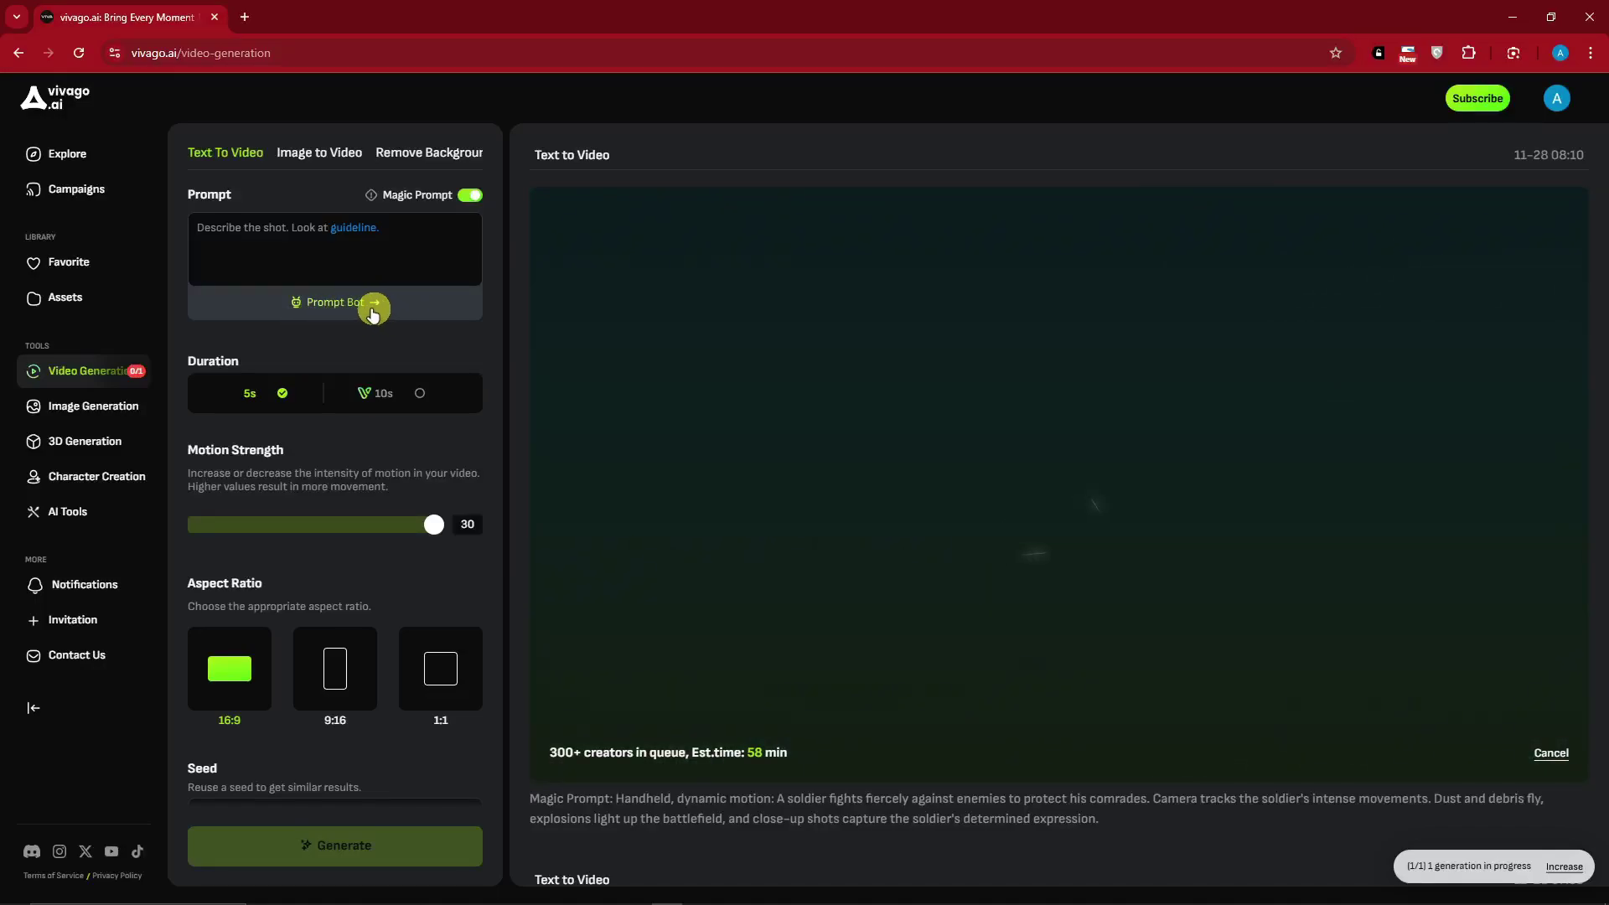
left_click(369, 304)
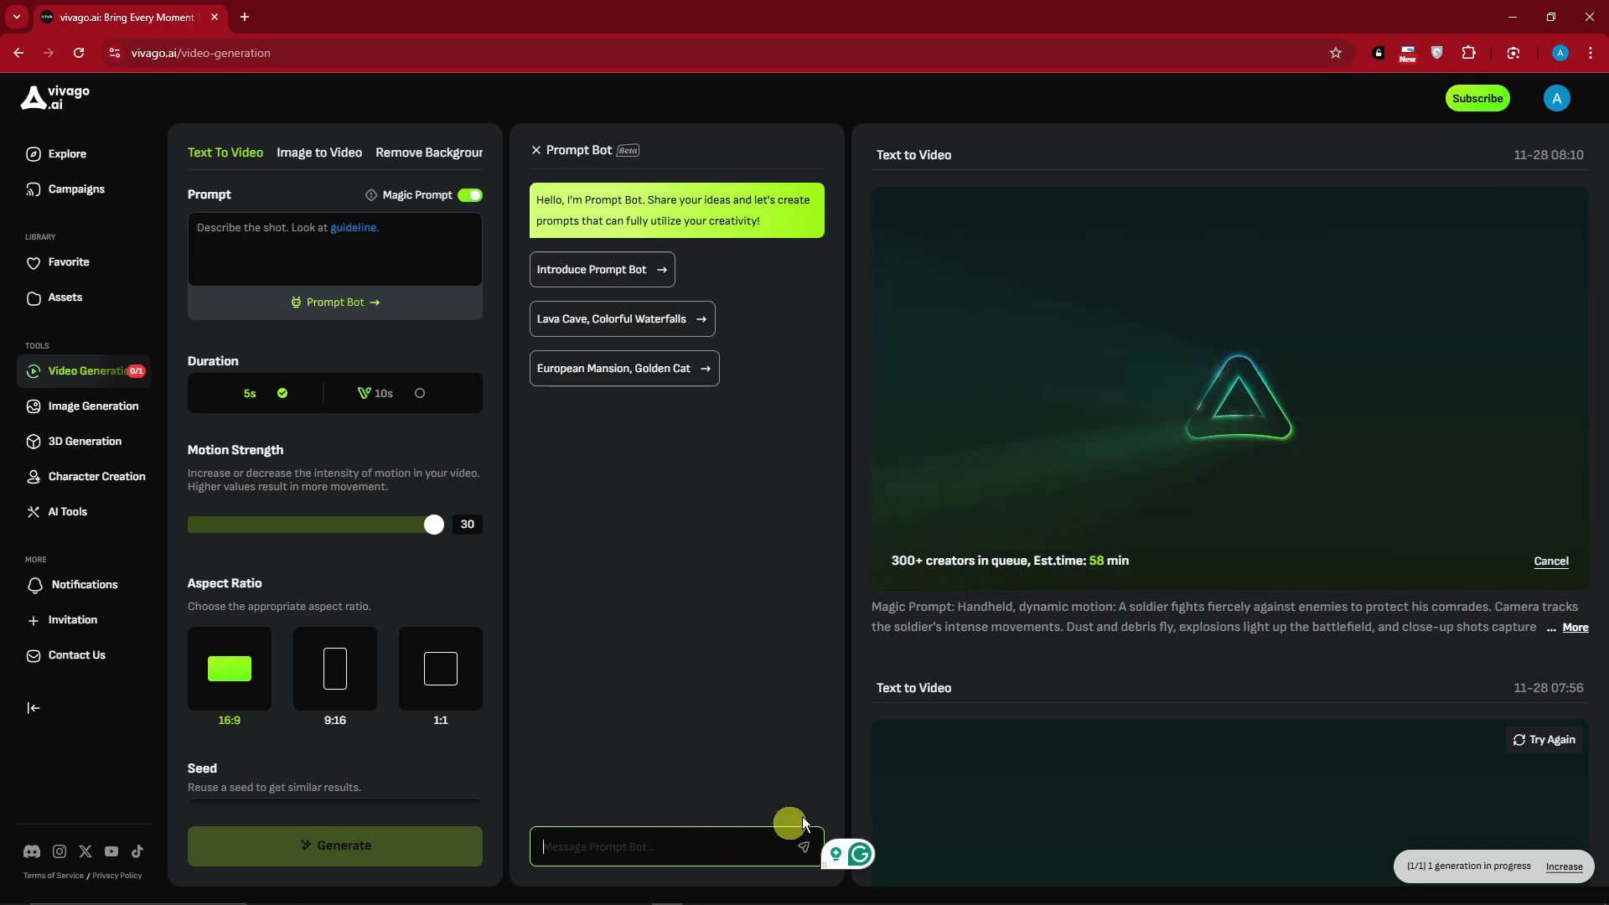
scroll(995, 671, "down", 5)
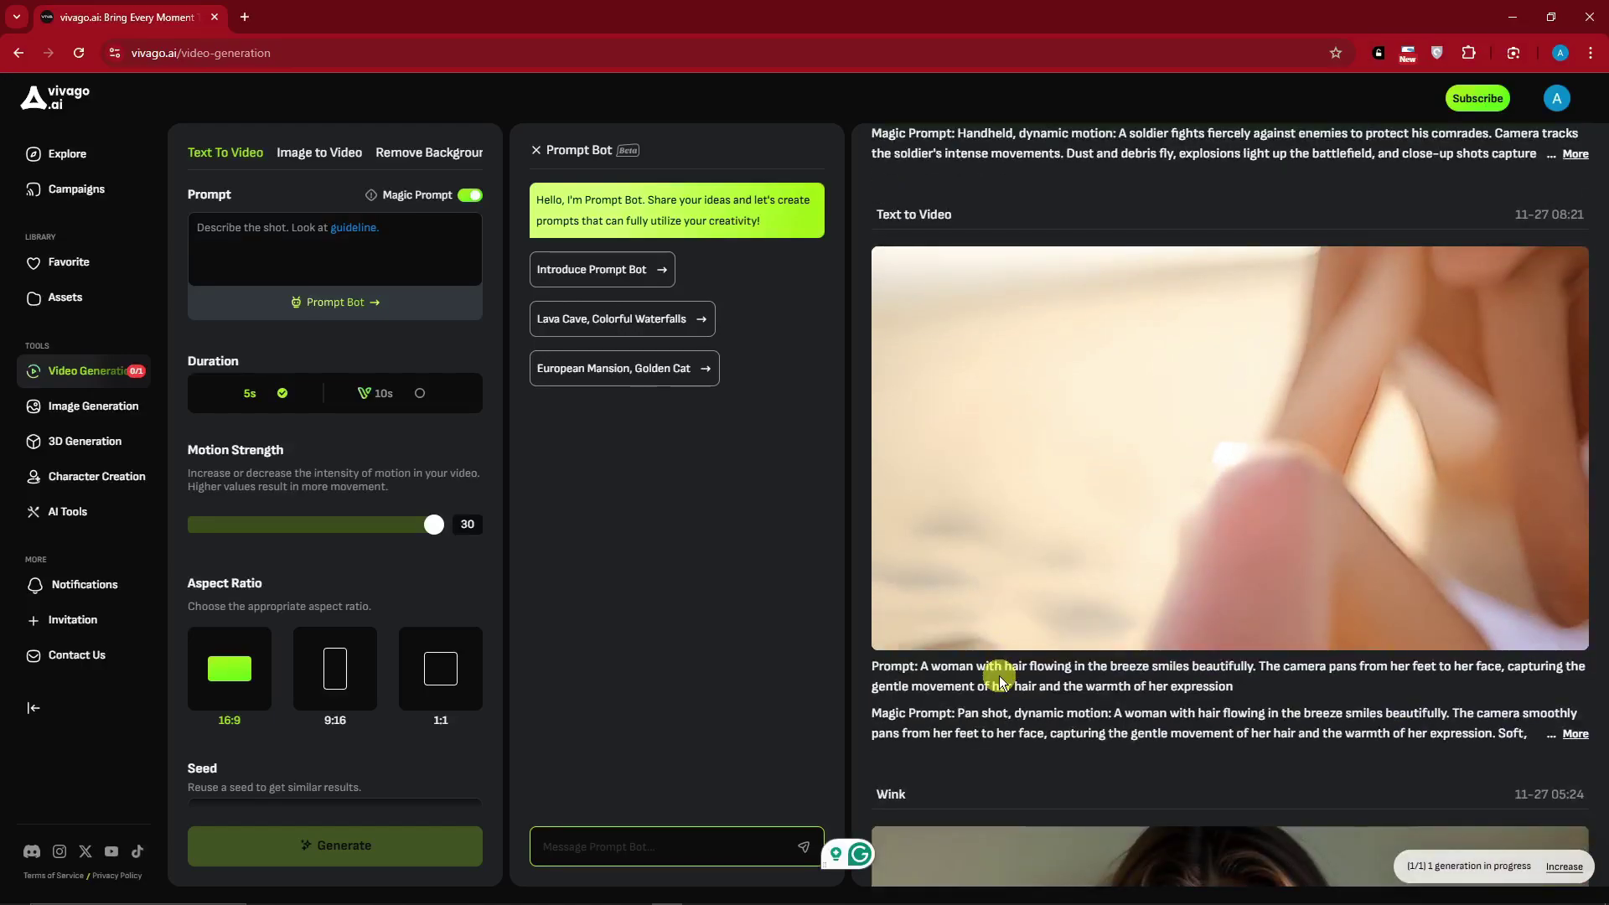
scroll(887, 600, "up", 1)
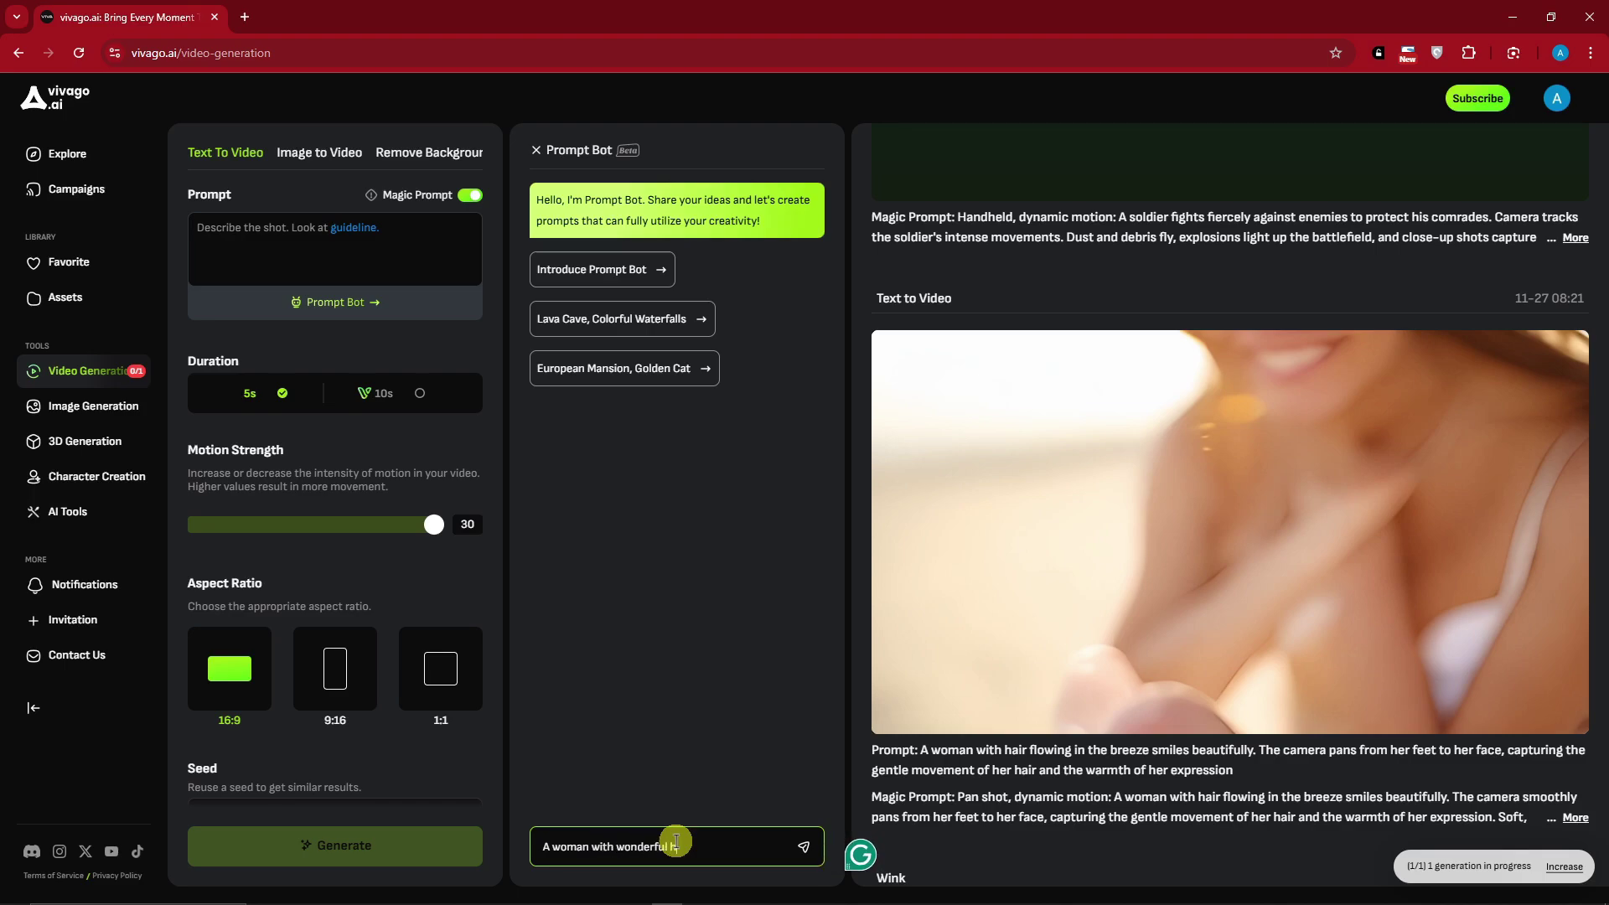
left_click(806, 850)
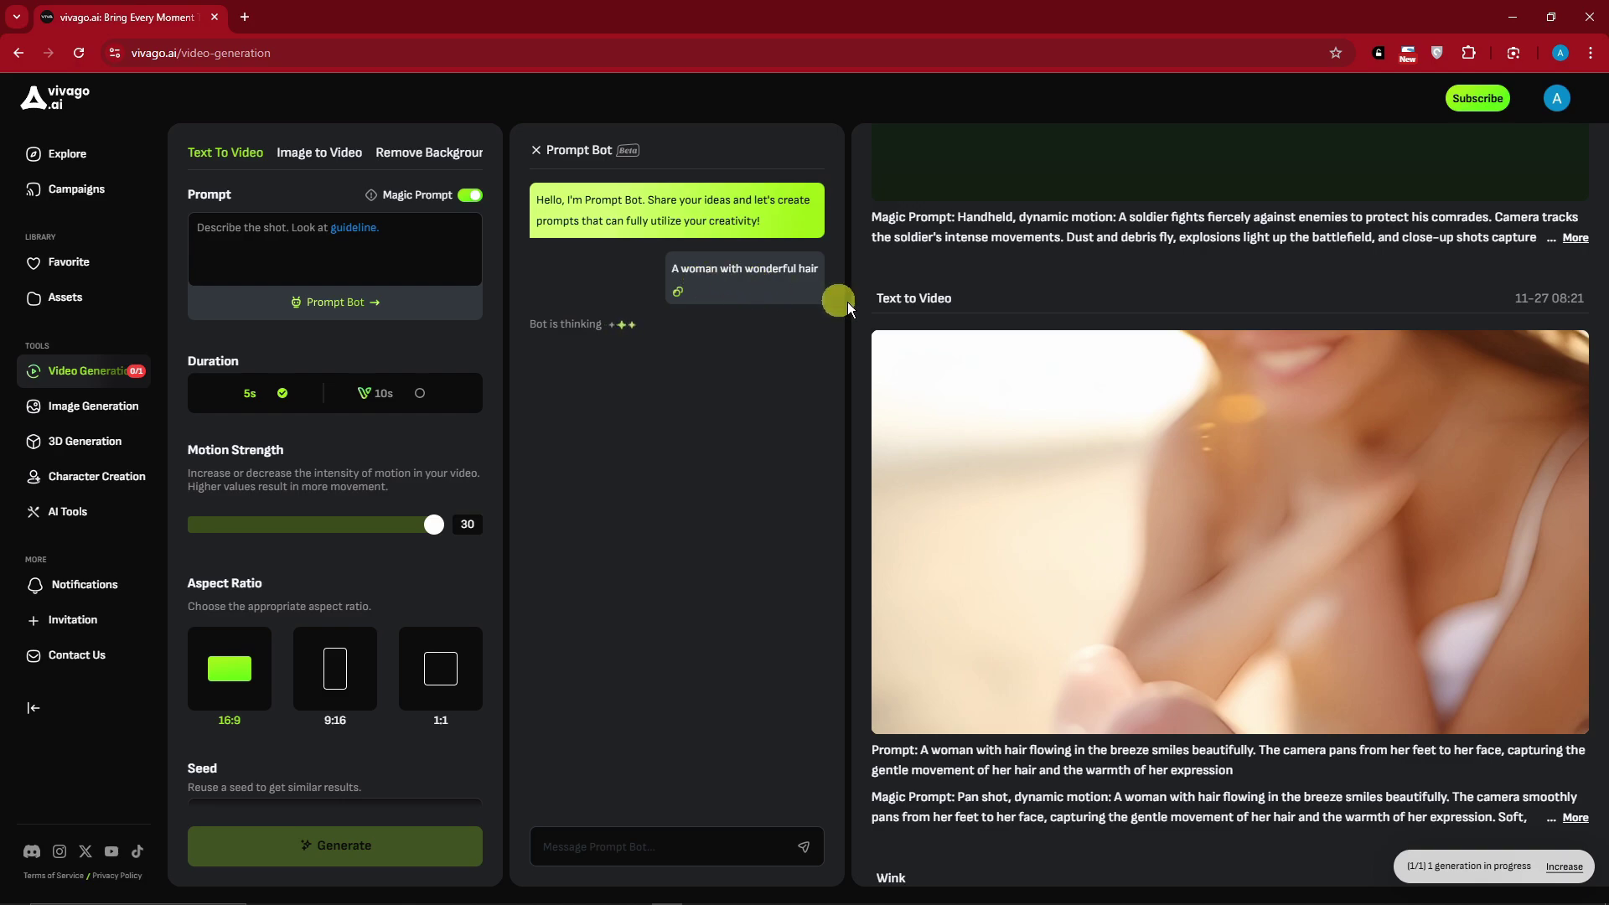
Read Prompt Bot's expanded description and use it as the Text To Video prompt.
scroll(929, 430, "up", 4)
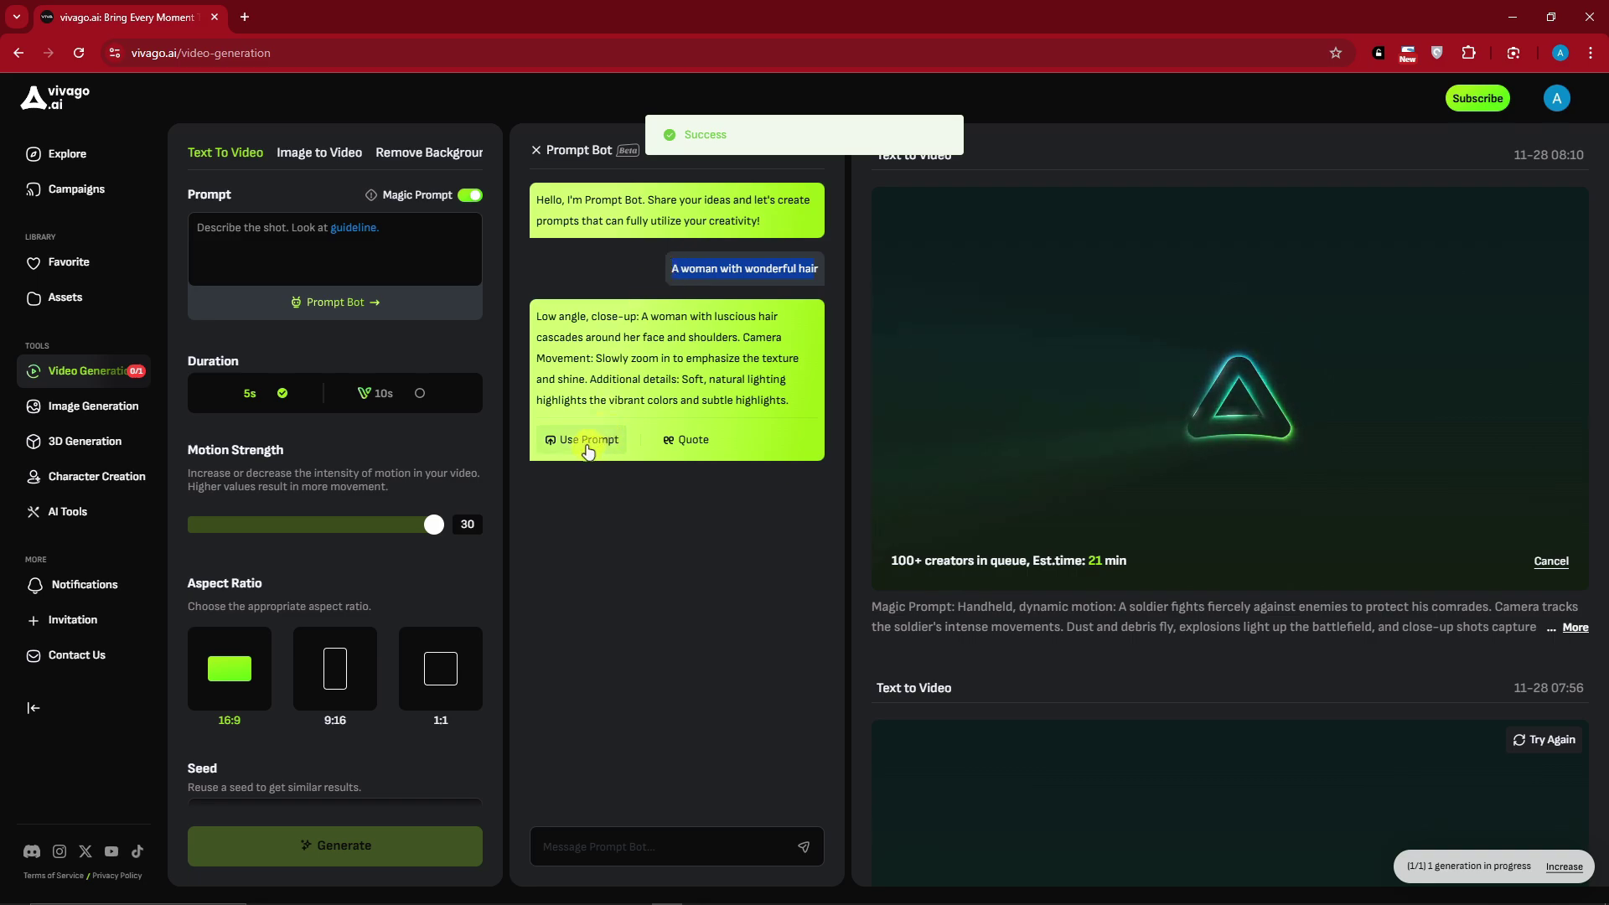
left_click_drag(537, 318, 589, 317)
left_click(654, 315)
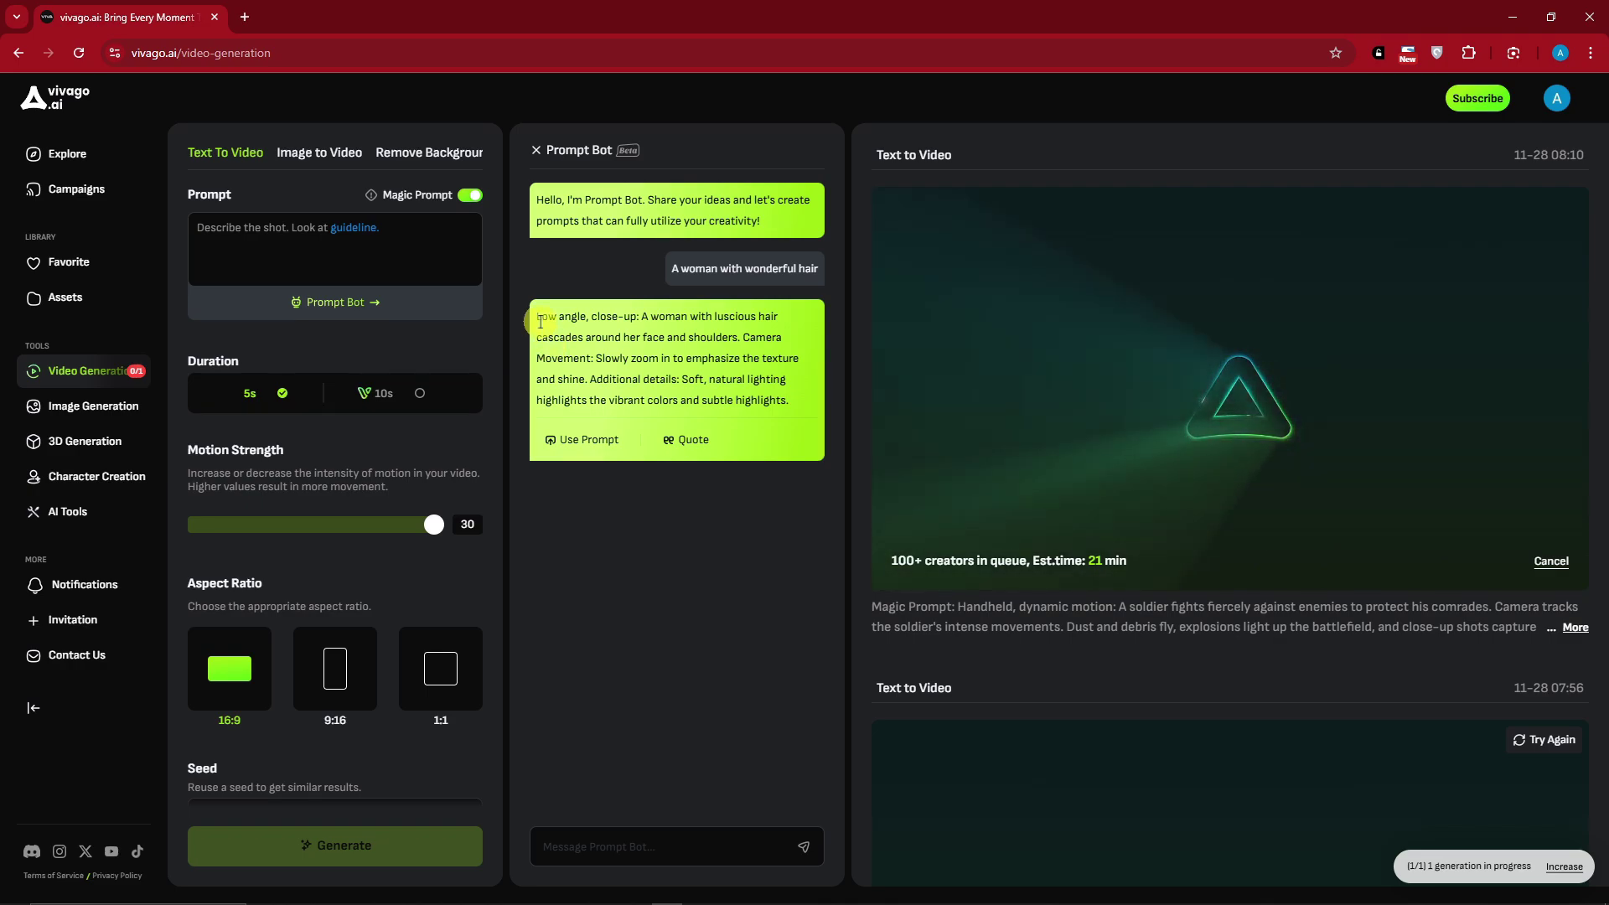
left_click_drag(538, 317, 789, 400)
left_click(607, 437)
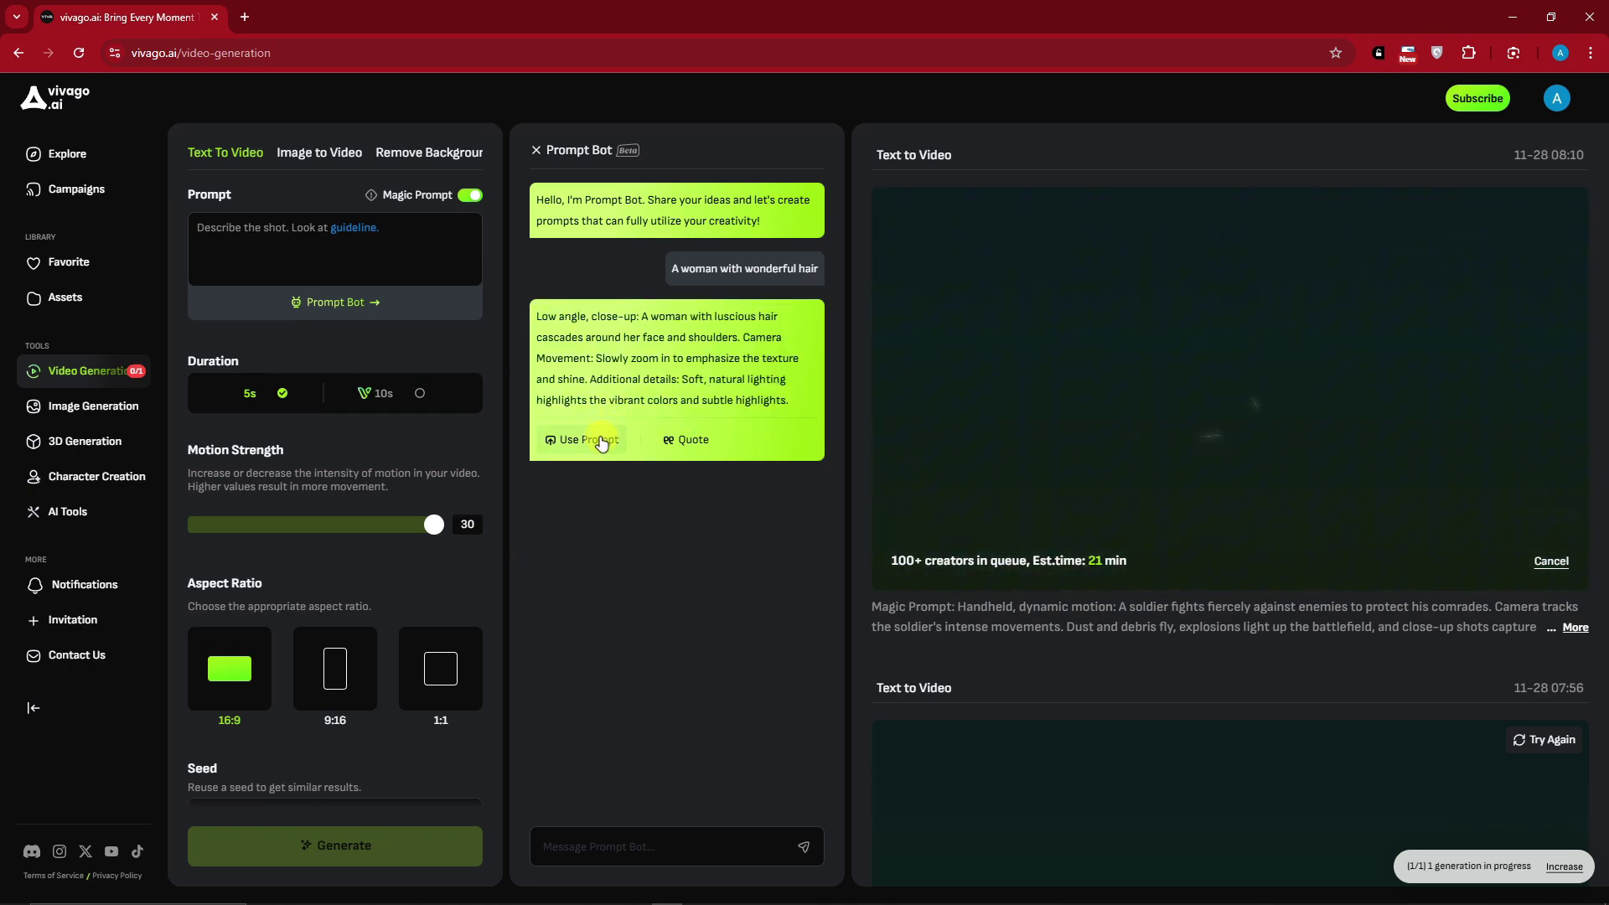
left_click(602, 441)
left_click_drag(256, 300, 165, 215)
left_click(285, 267)
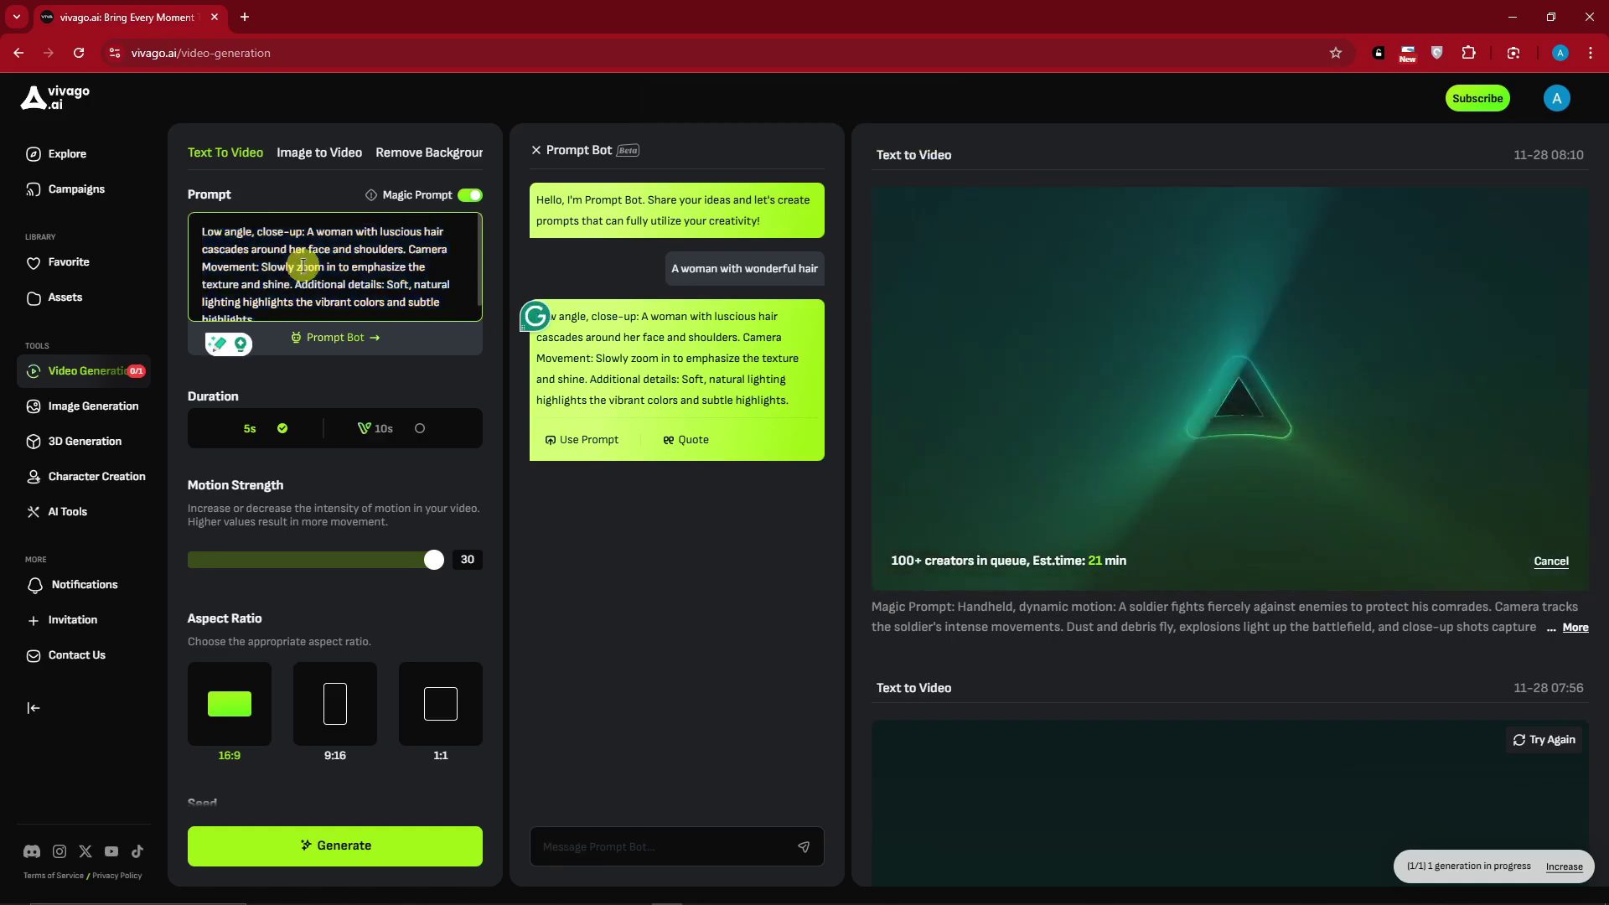
Copy the full video prompt and send it to Prompt Bot as a new message.
scroll(277, 285, "down", 1)
left_click_drag(273, 303, 170, 220)
key("ctrl+c")
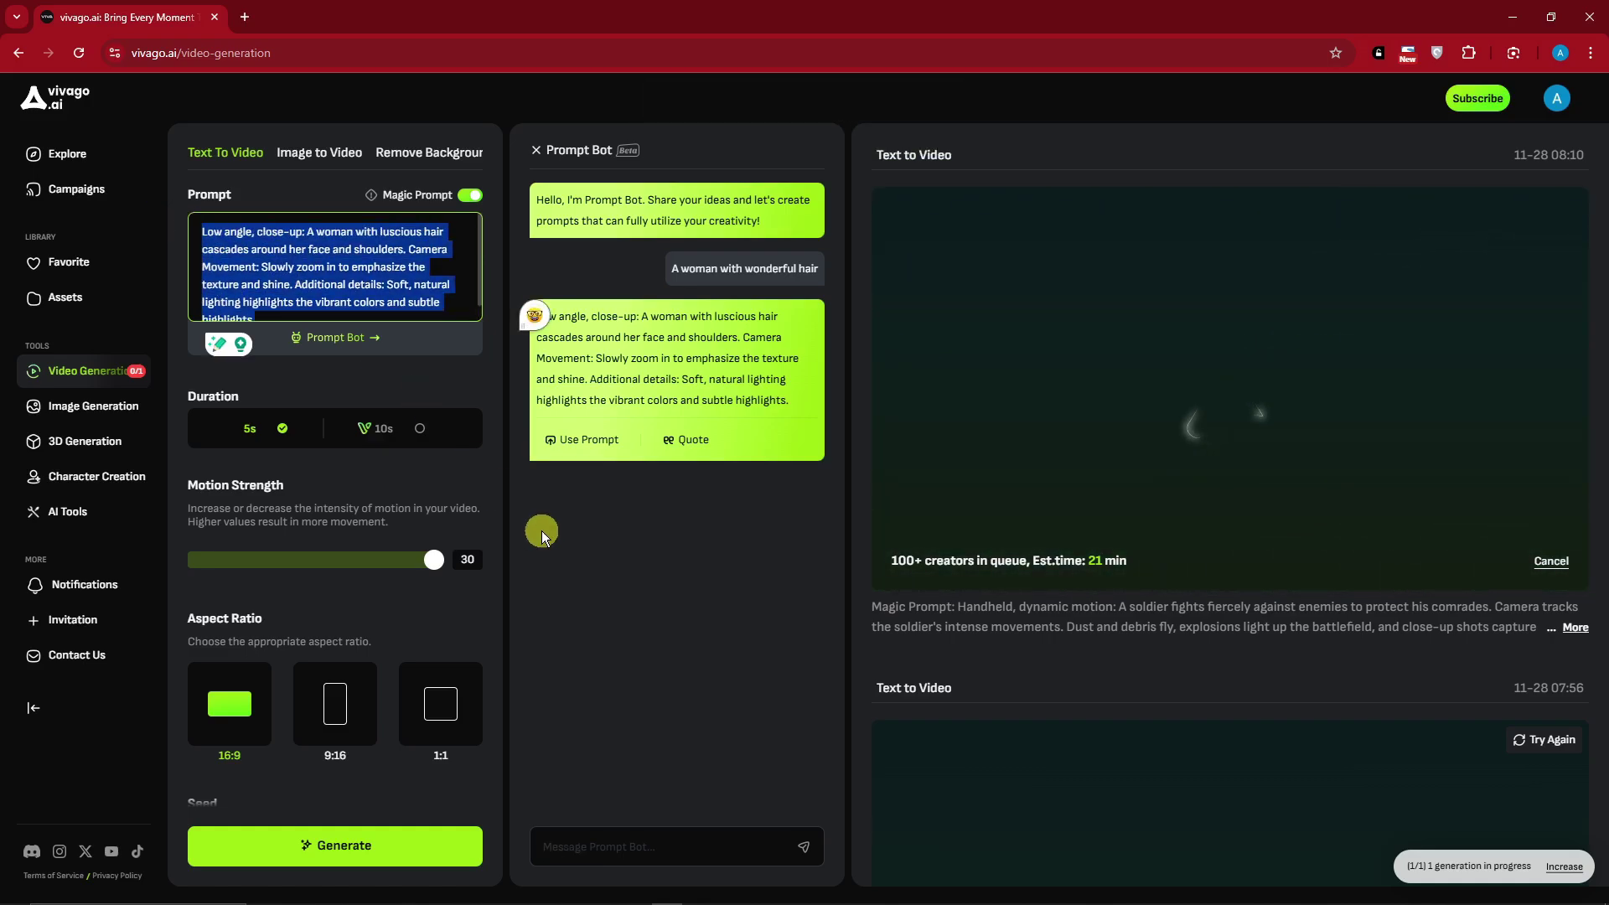
left_click(696, 862)
key("ctrl+v")
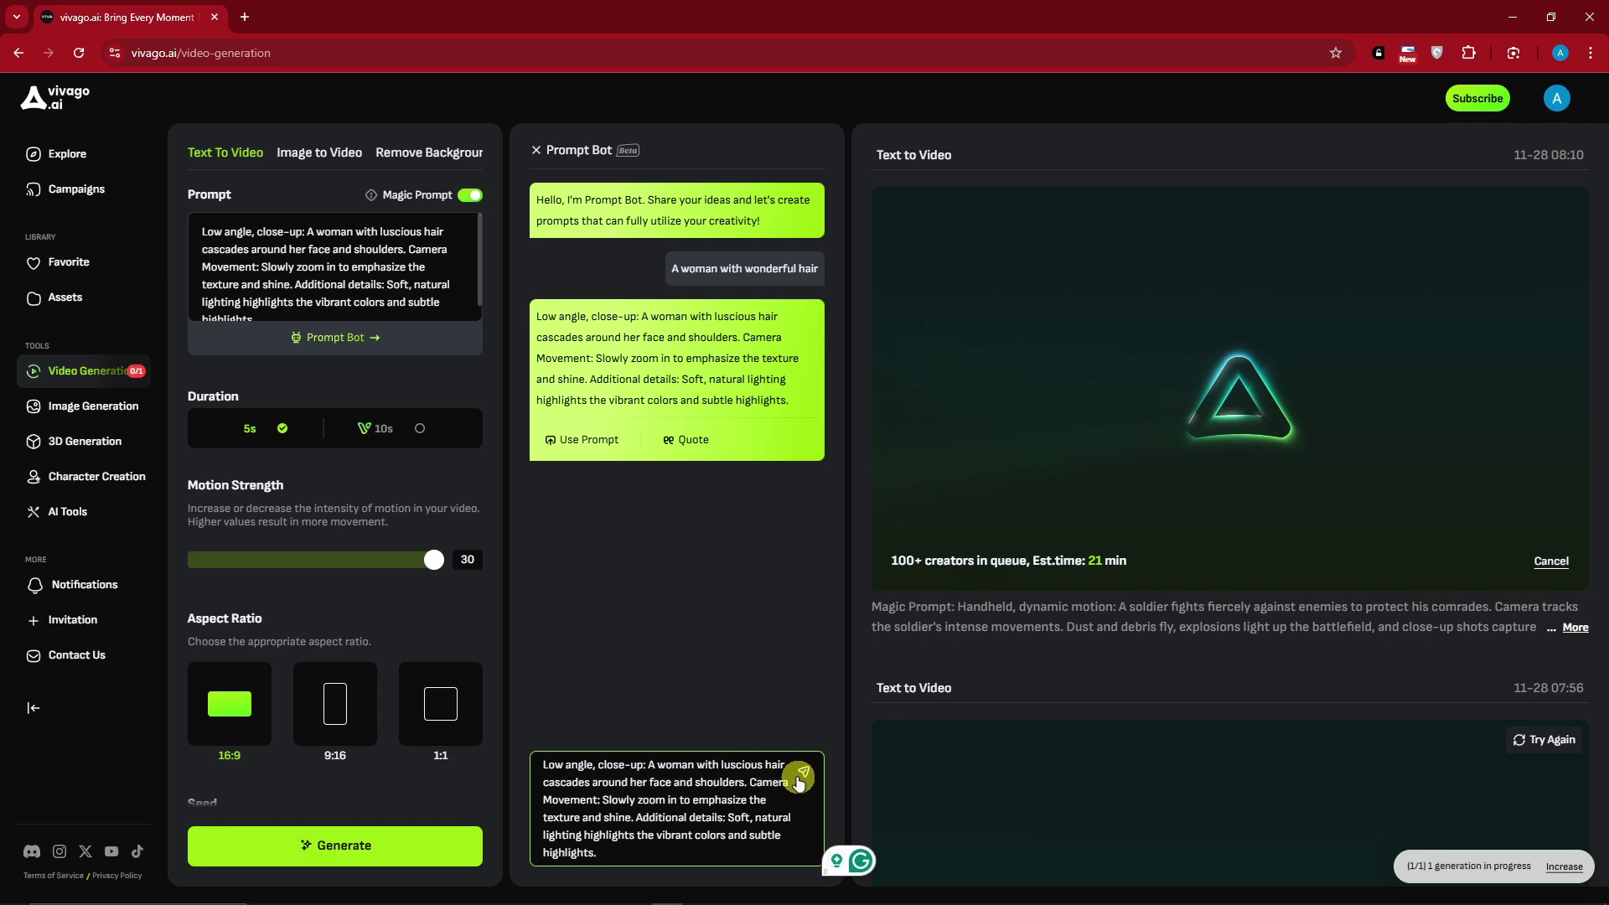
key("Return")
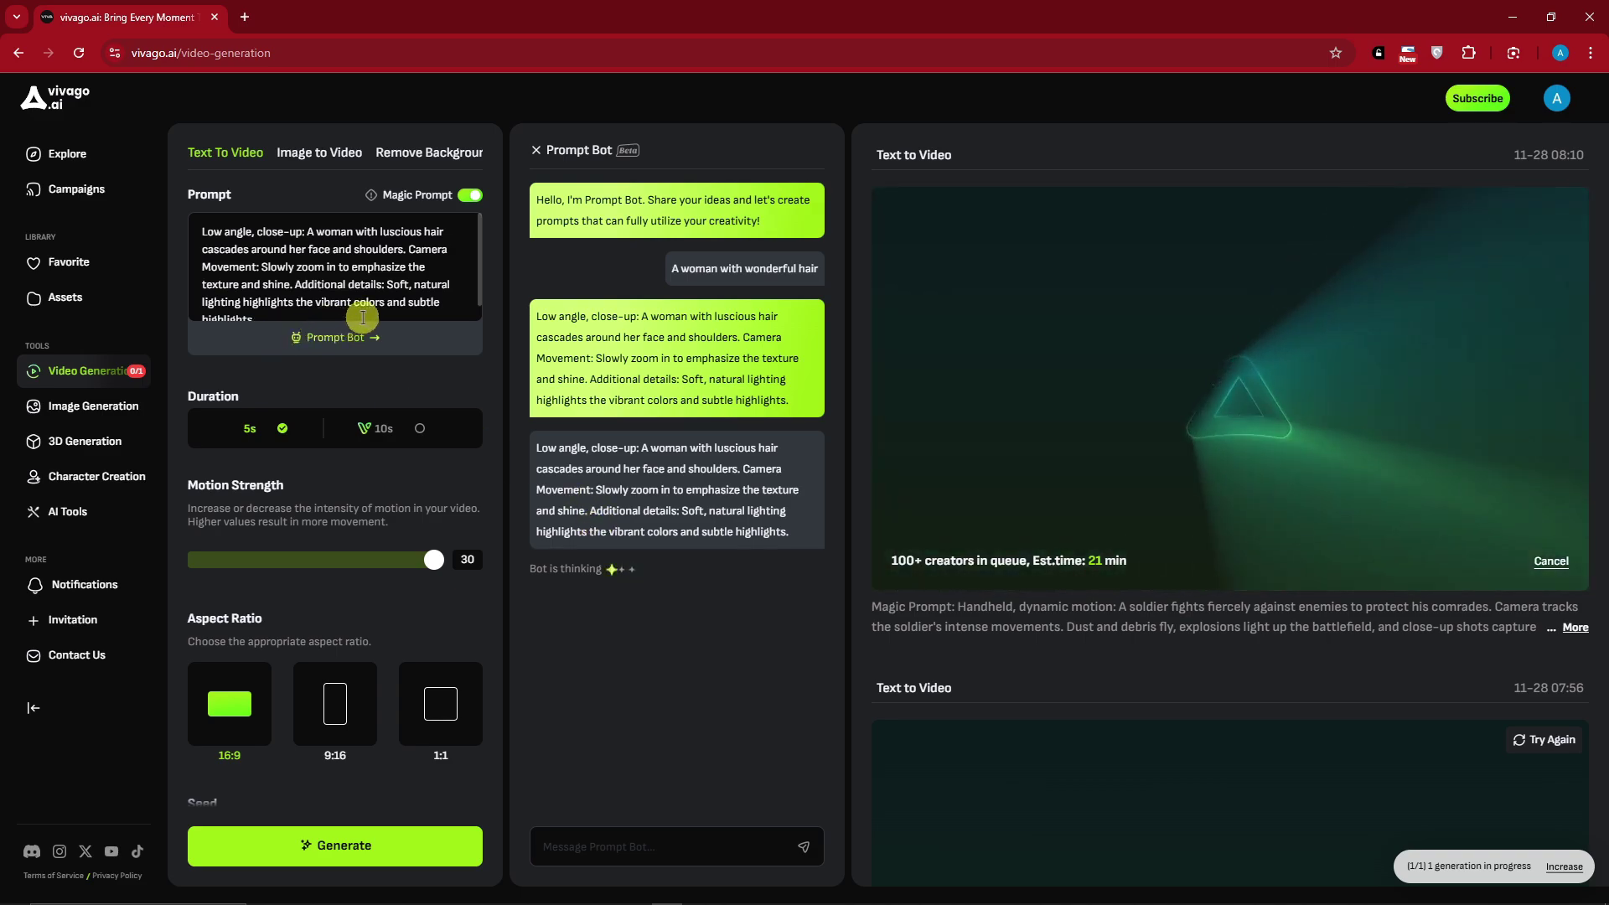
Review the prompt and generation settings, and replace the video prompt with Prompt Bot's latest reply.
scroll(309, 280, "down", 1)
left_click_drag(303, 309, 126, 198)
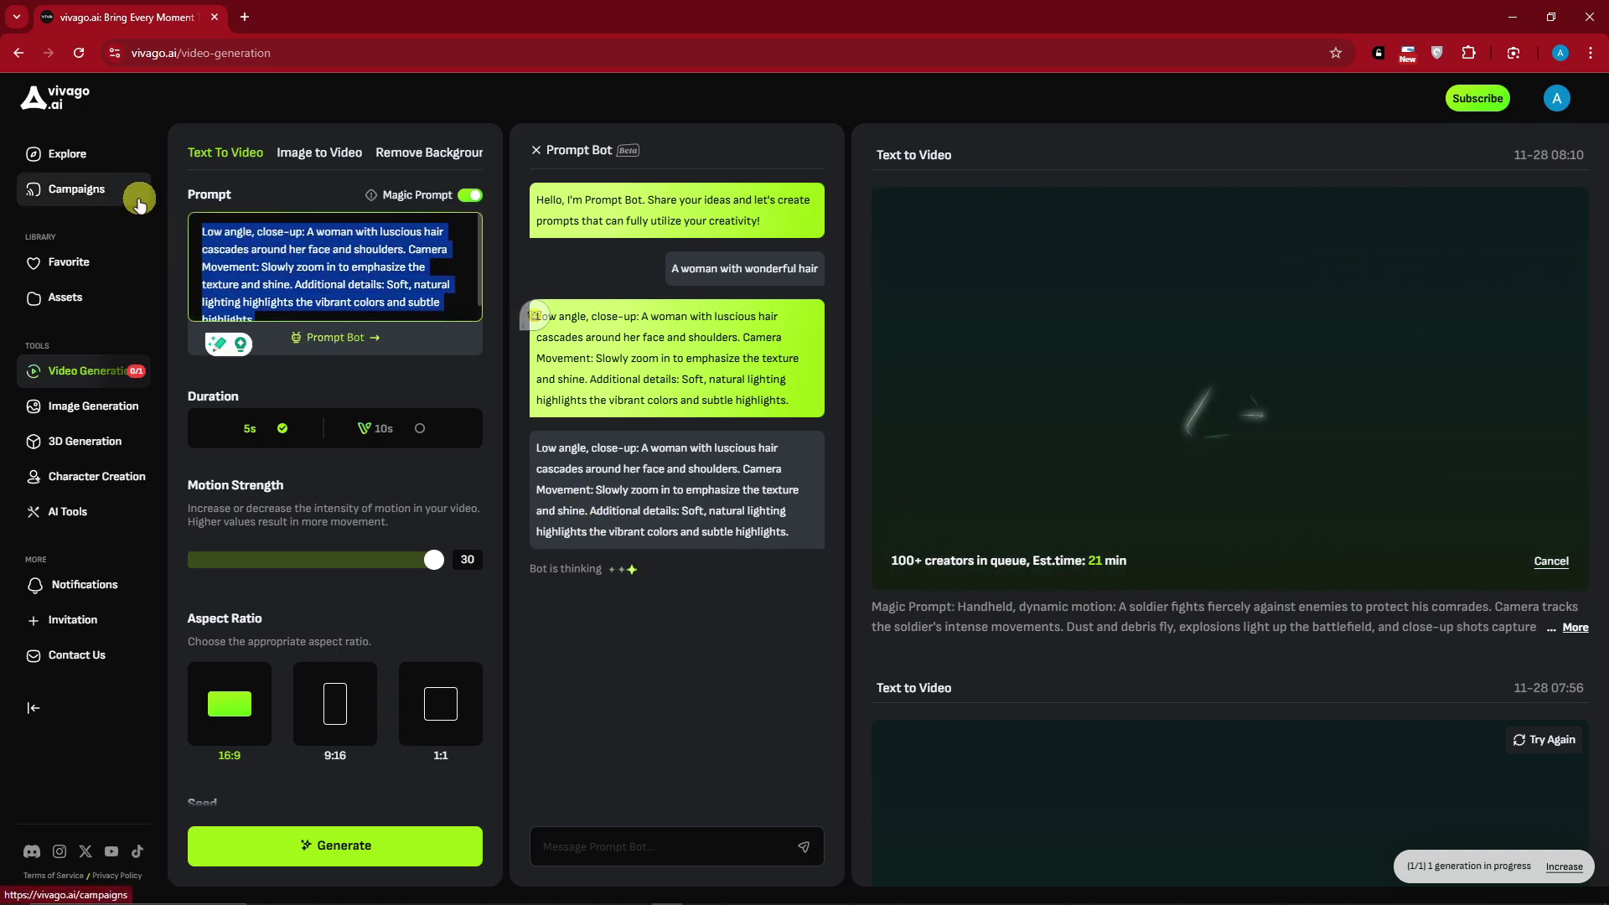
scroll(397, 502, "down", 2)
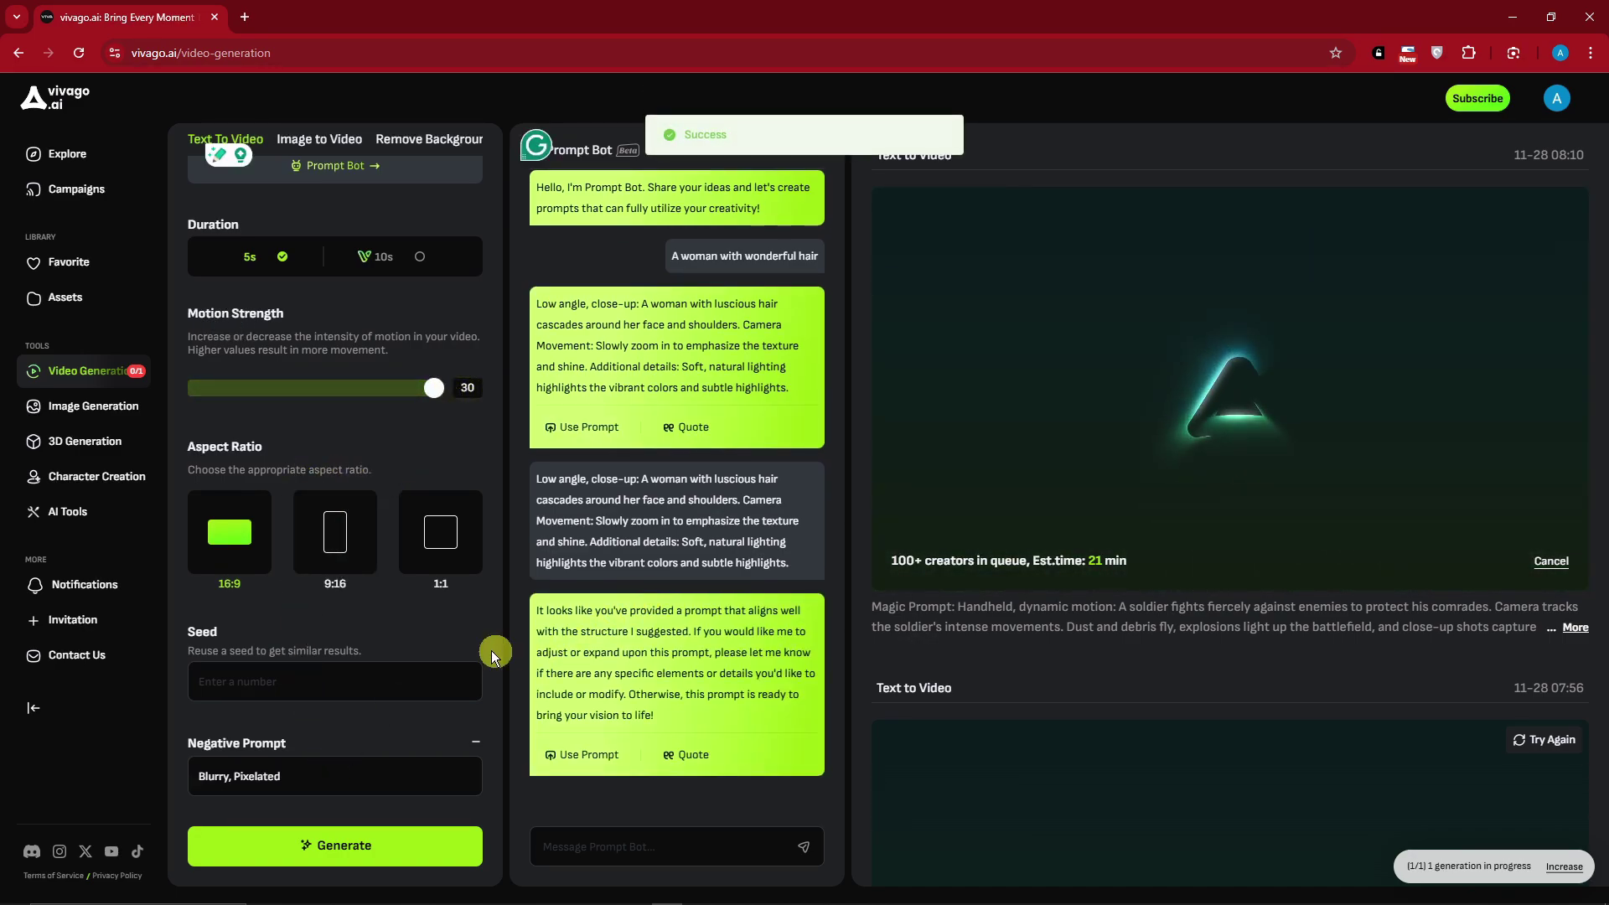
scroll(352, 637, "up", 2)
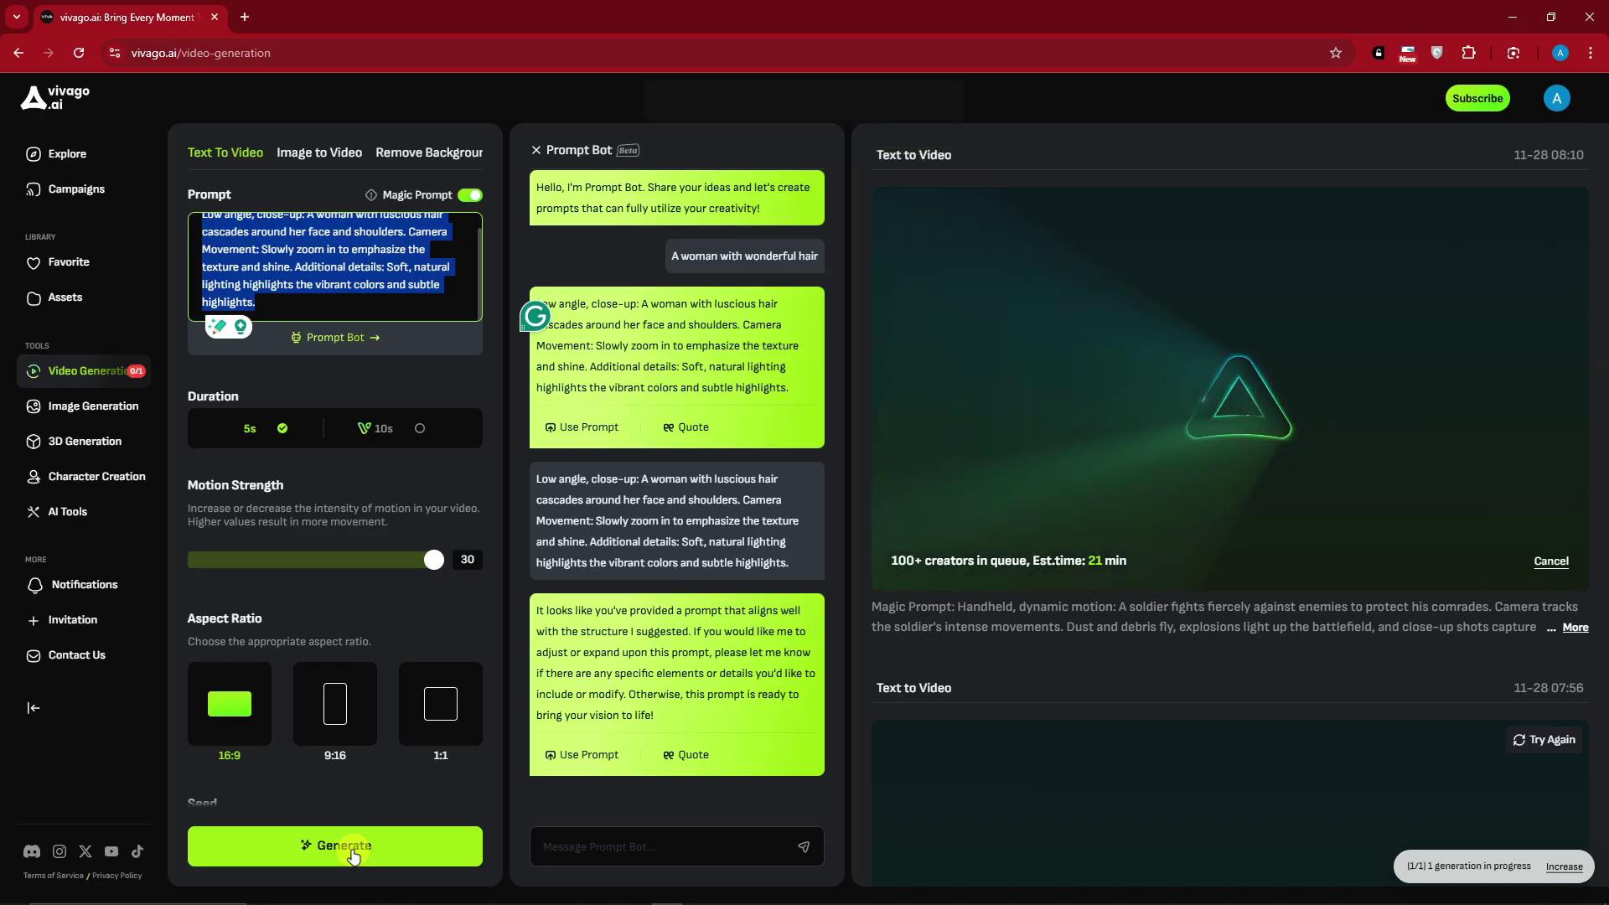
left_click_drag(655, 715, 539, 612)
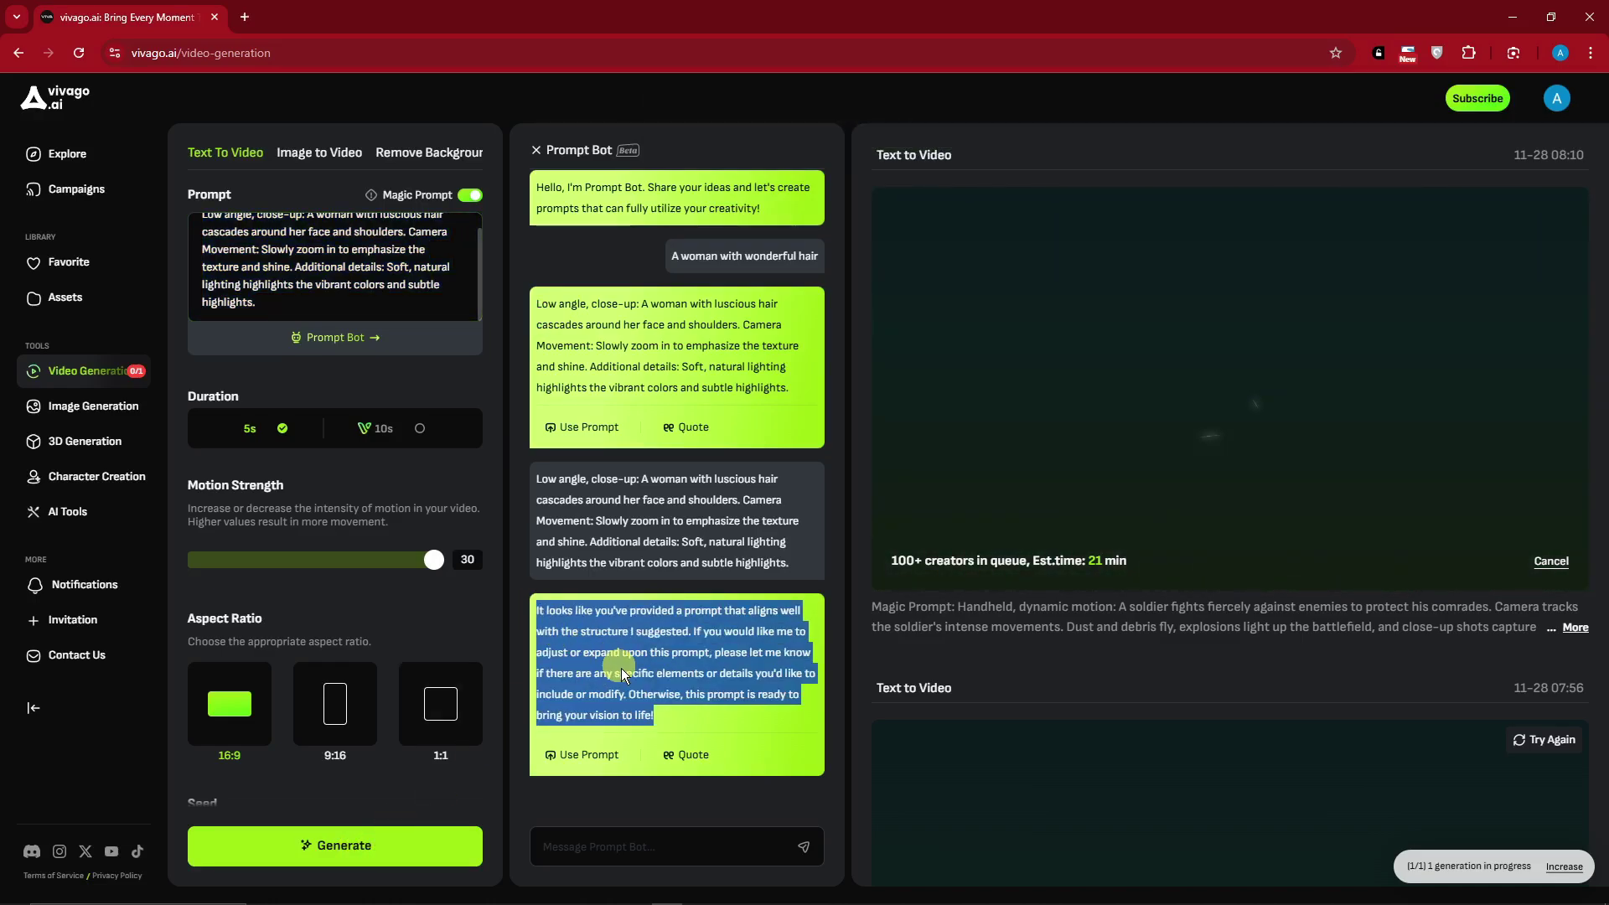
left_click(586, 757)
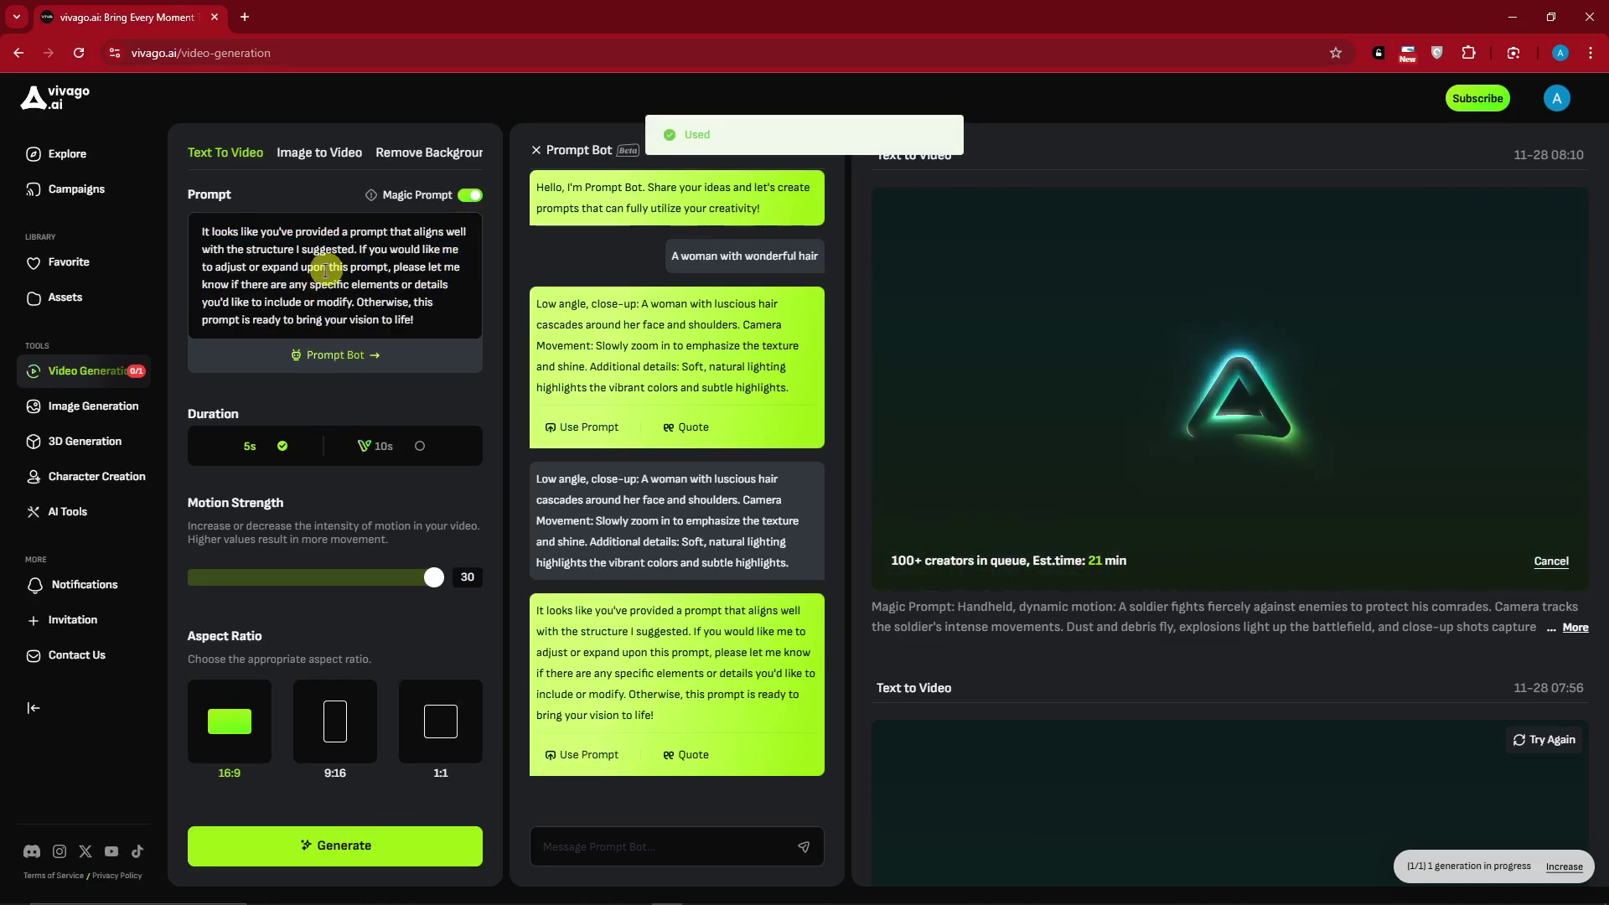
scroll(344, 377, "down", 2)
scroll(385, 536, "up", 2)
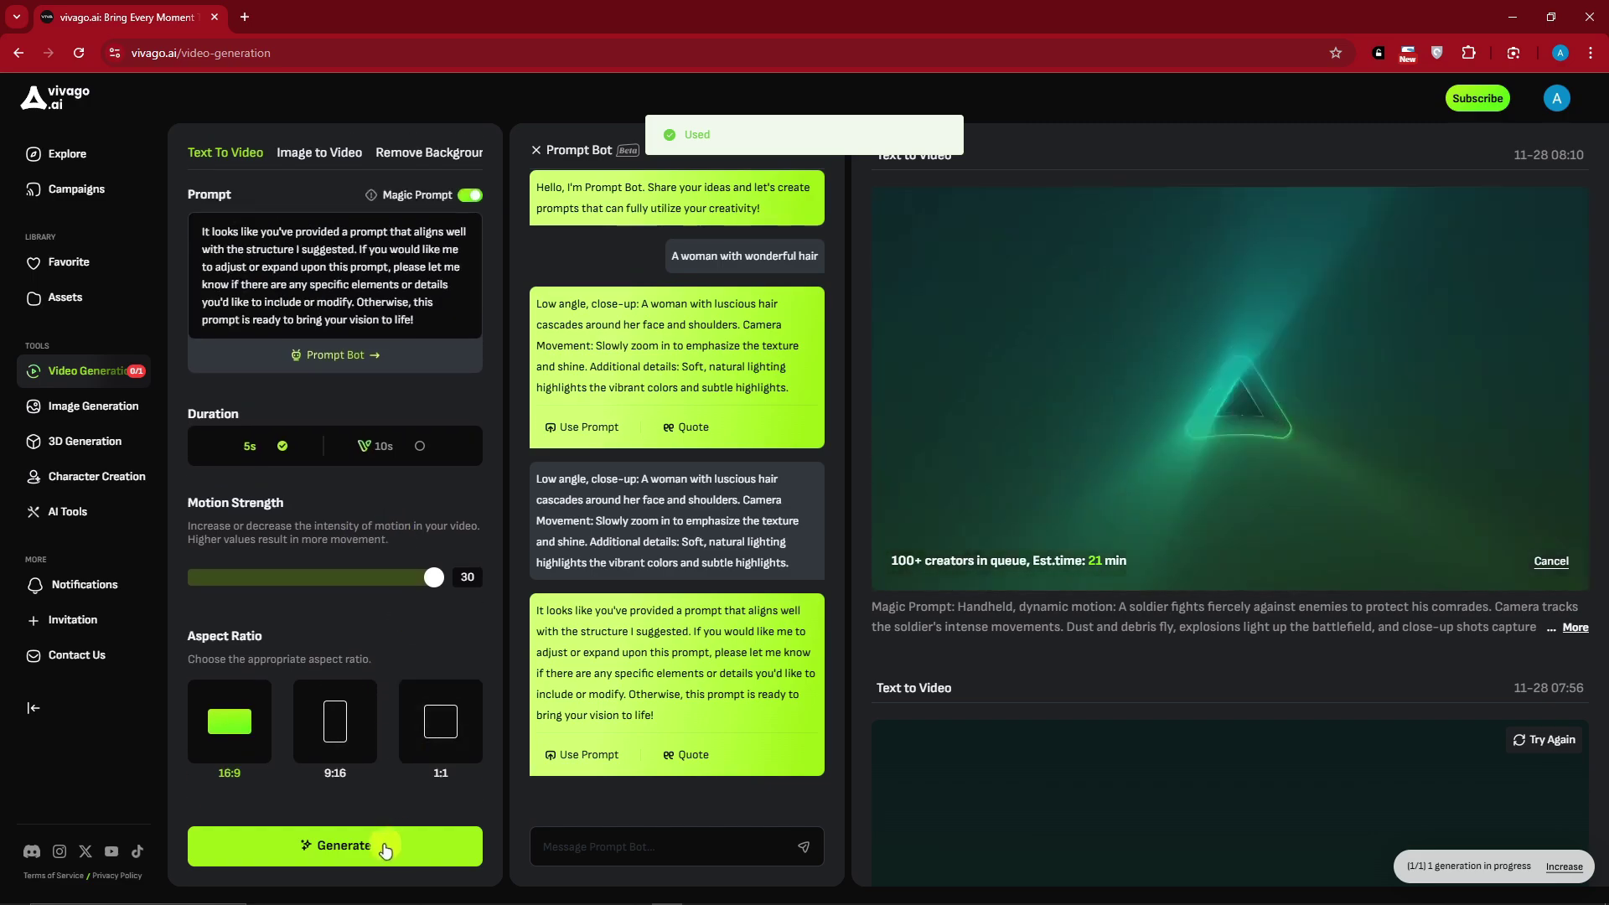
Try to generate the video from the current prompt, and look at the earlier generated videos.
left_click(386, 850)
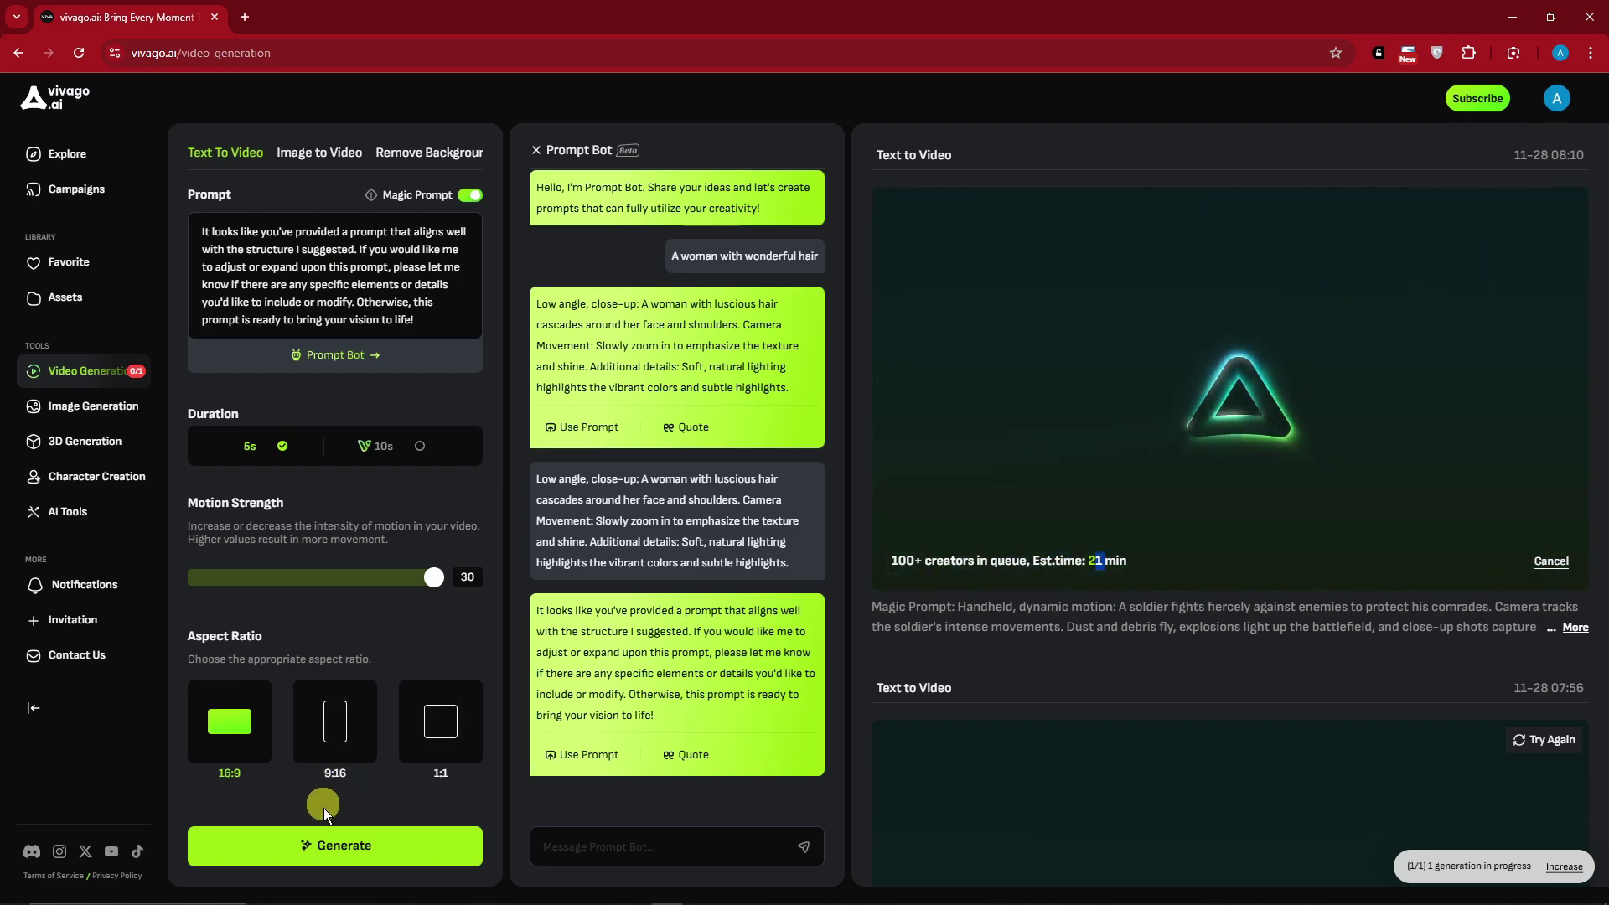
left_click(325, 843)
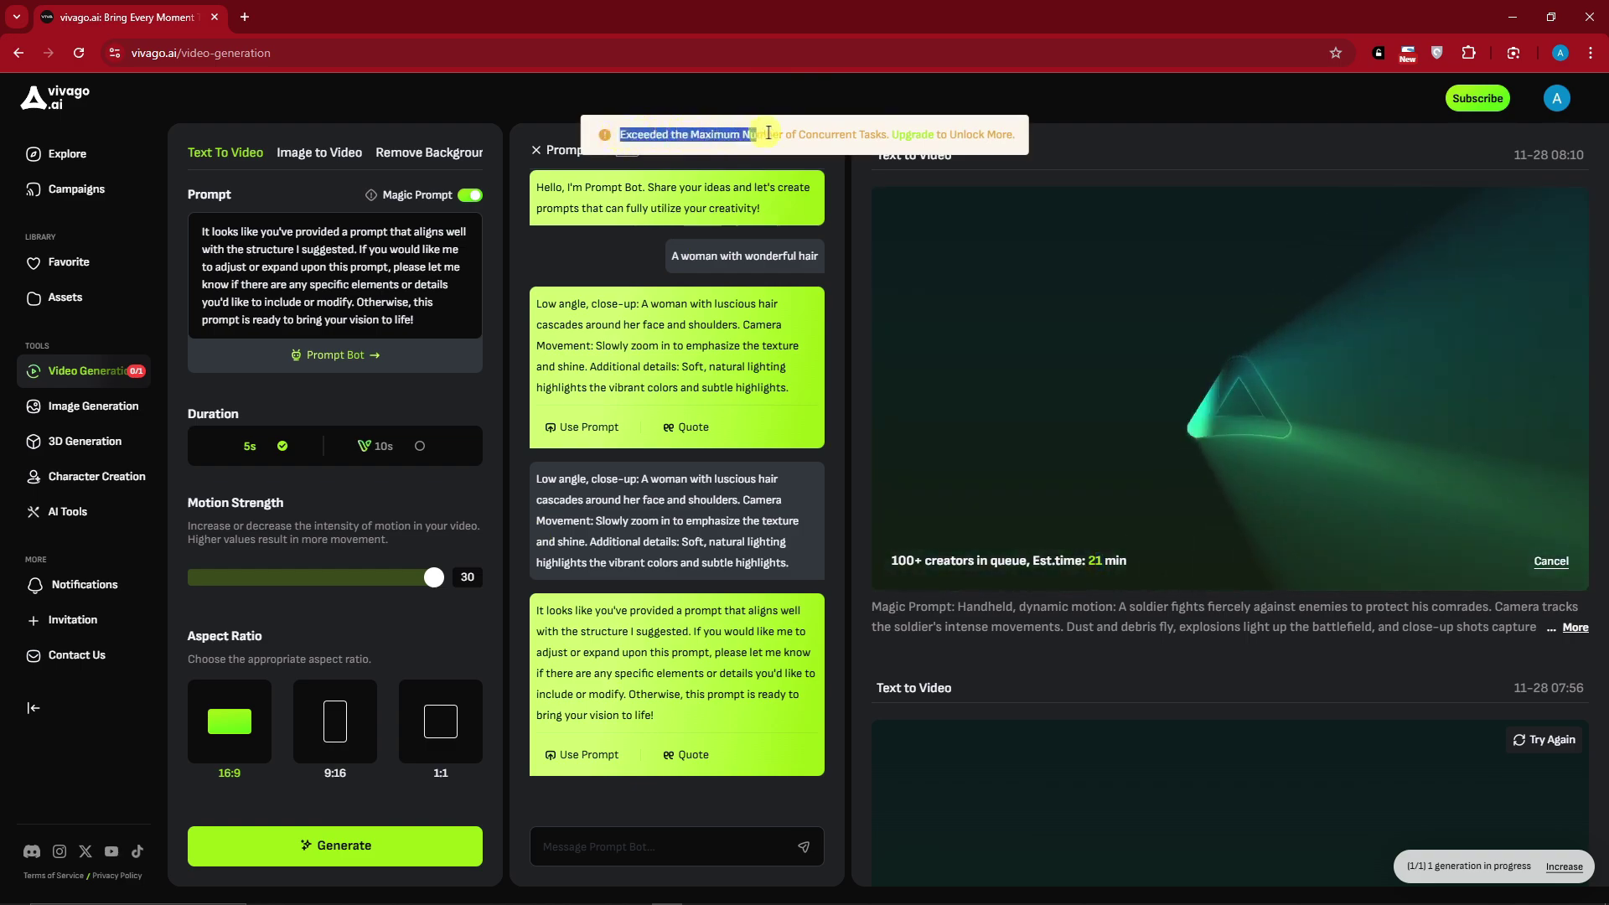
left_click_drag(1023, 139, 1147, 143)
left_click(1147, 142)
scroll(1139, 147, "down", 10)
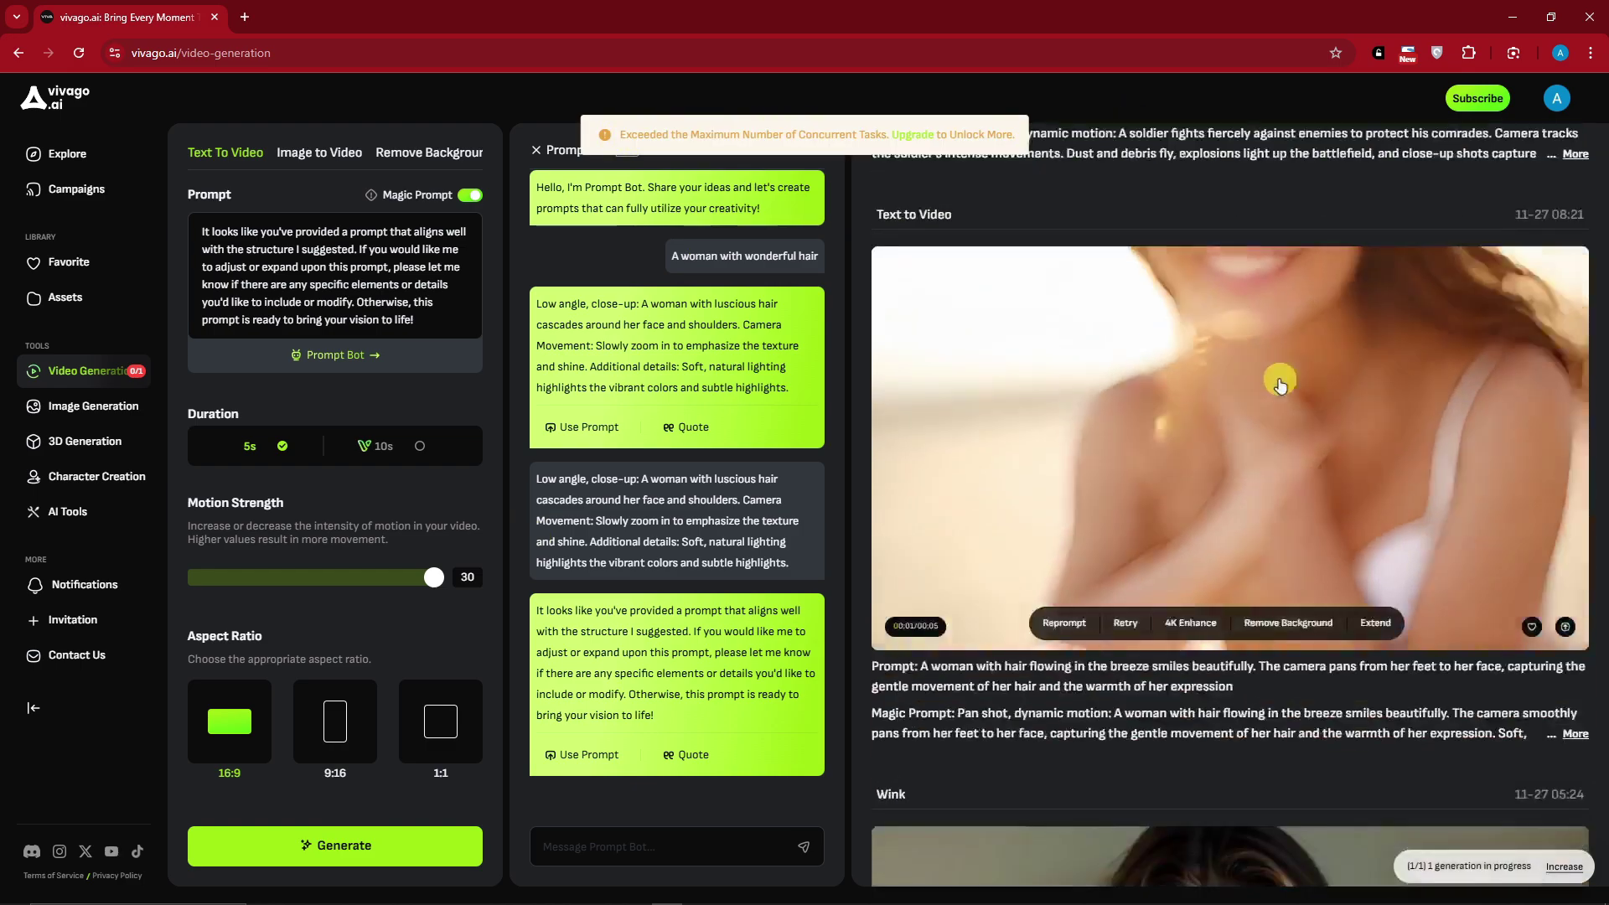
Watch the video of the woman with hair flowing in the breeze and the Wink portrait video, each in full screen.
left_click(1280, 384)
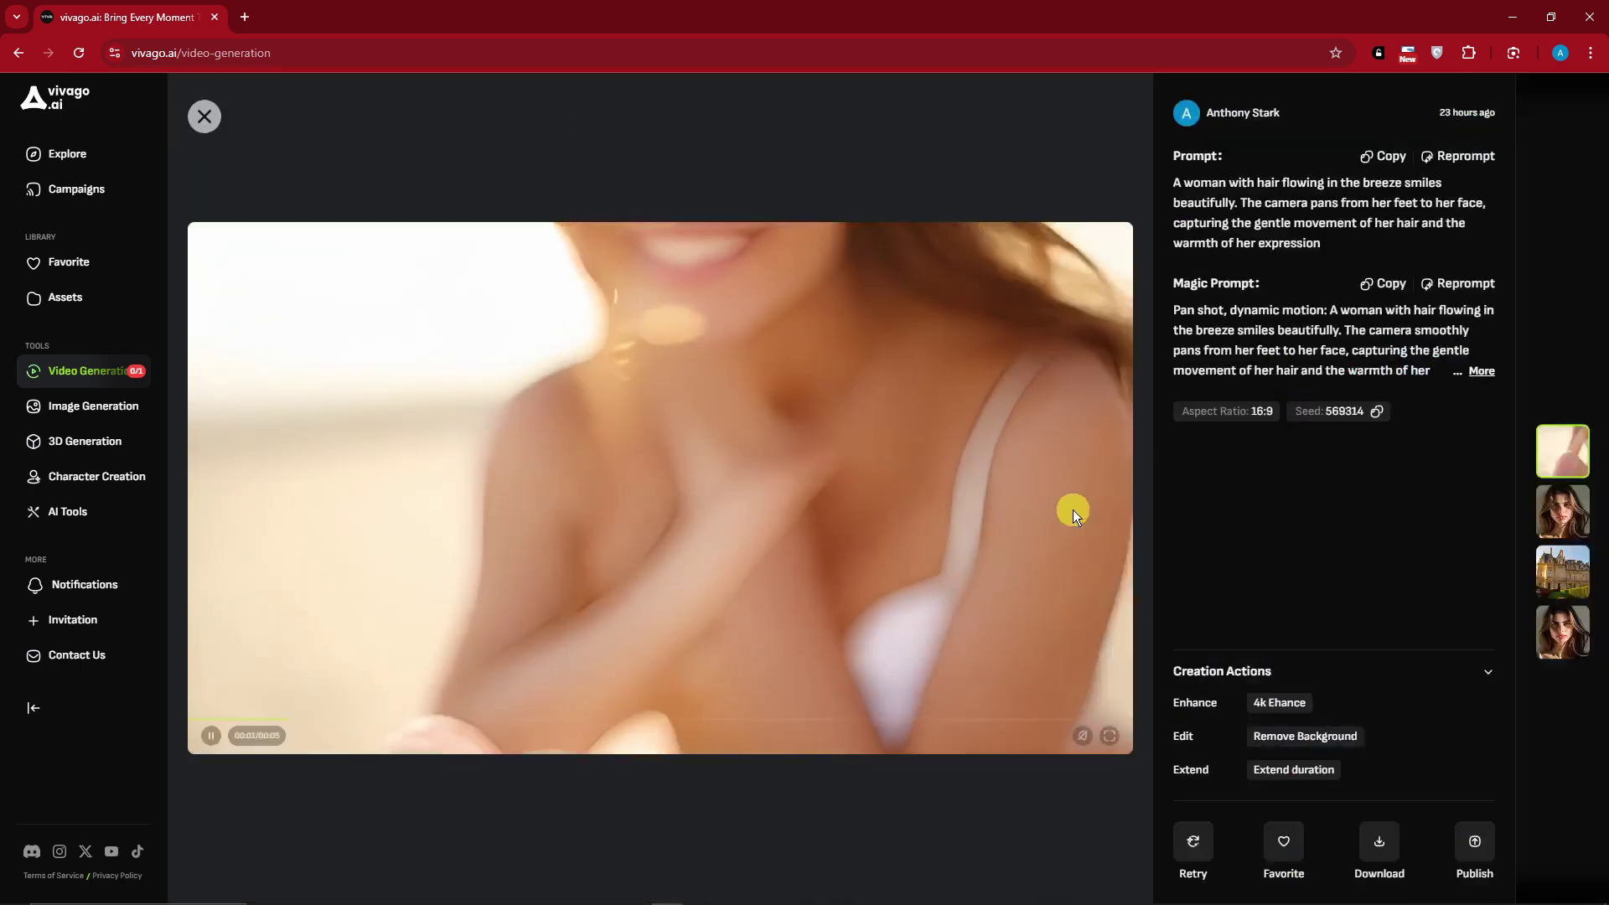
left_click(1111, 736)
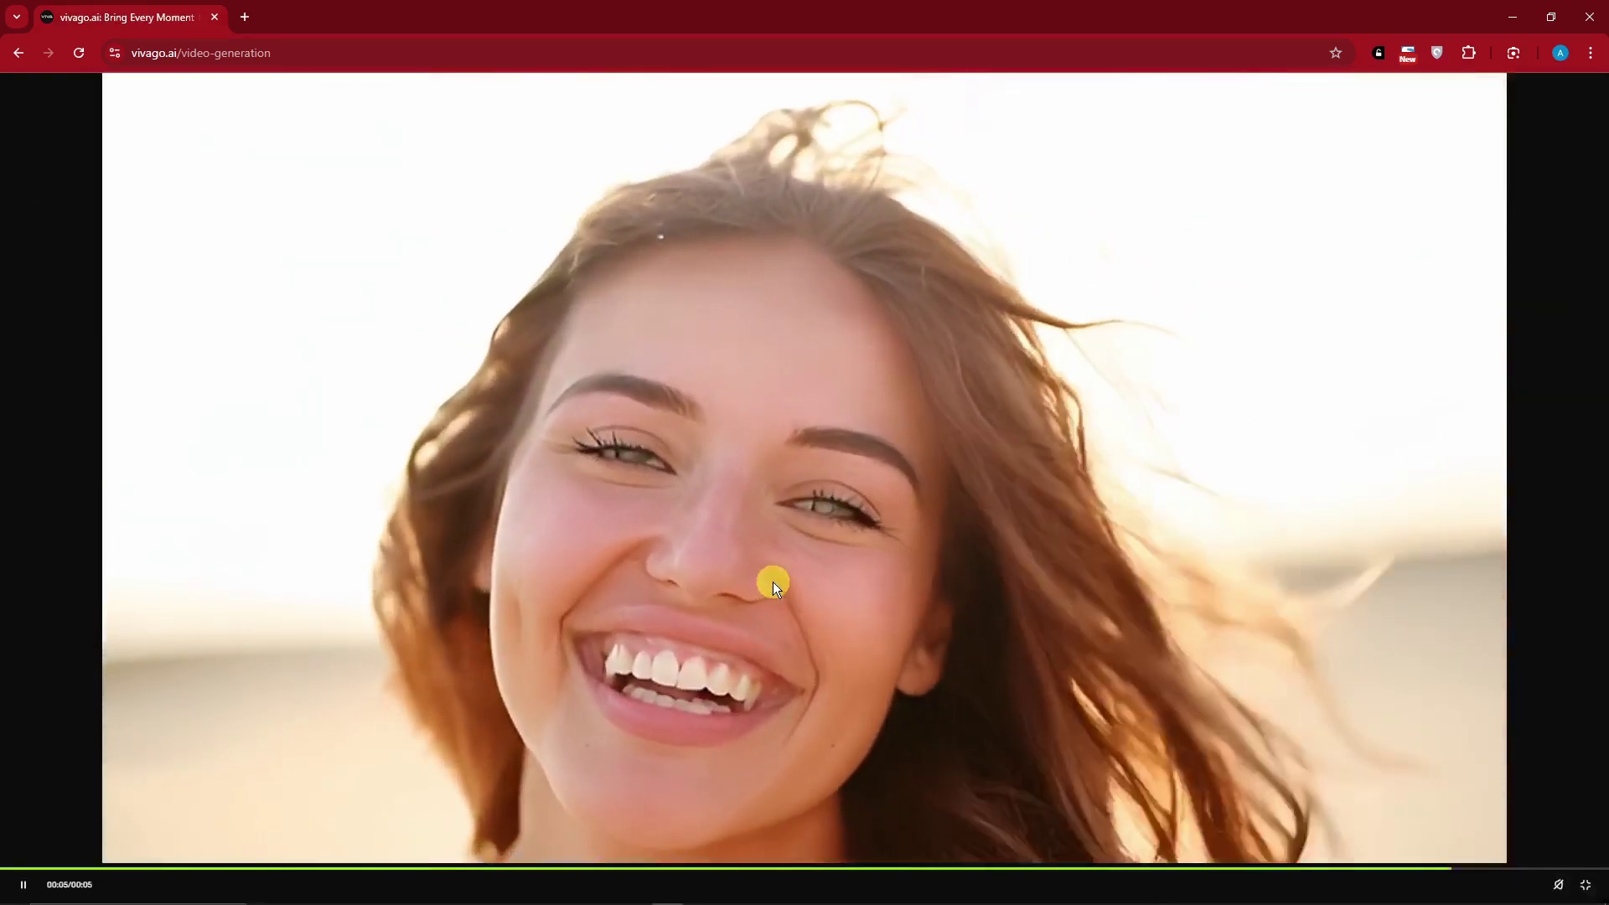
key("Escape")
scroll(1124, 550, "down", 8)
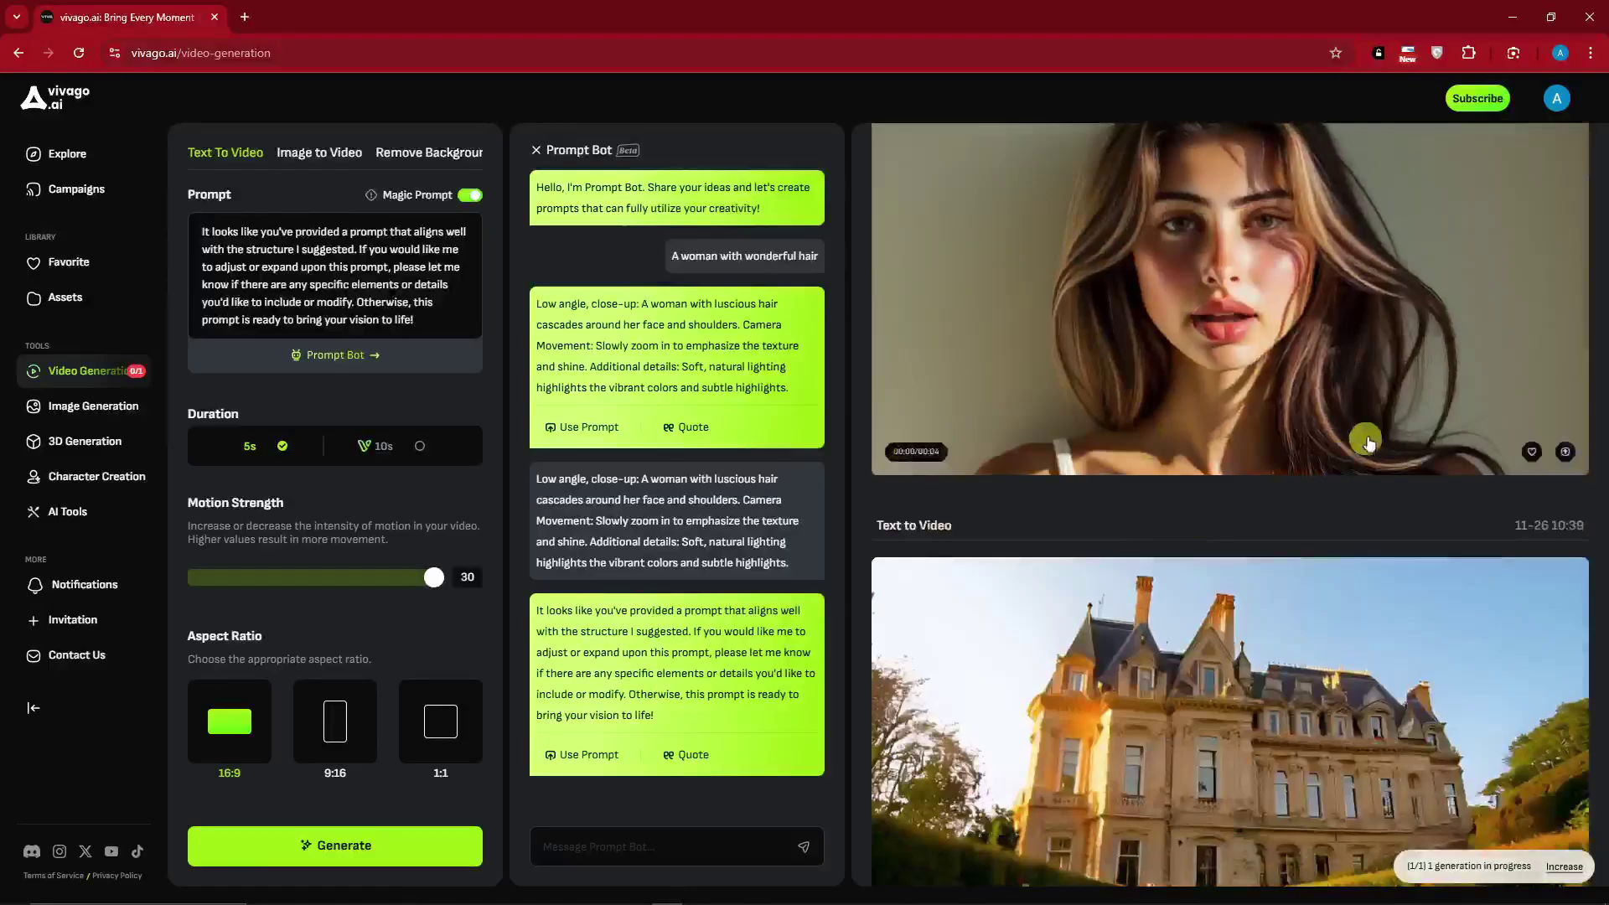
left_click(1365, 439)
left_click(1109, 736)
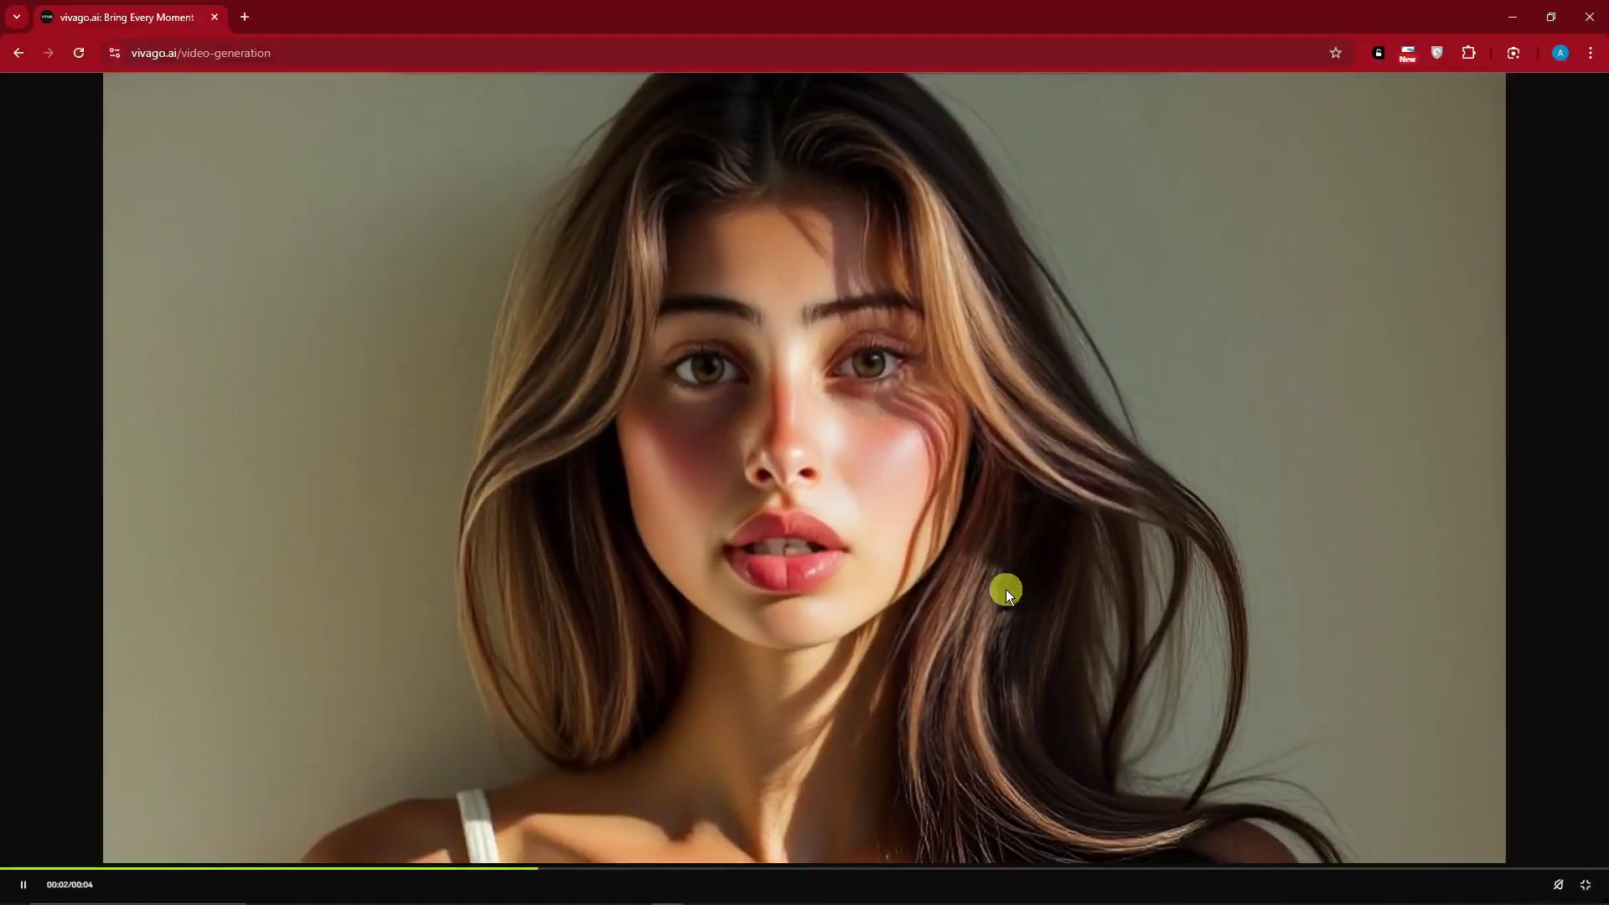
key("Escape")
scroll(1017, 575, "down", 5)
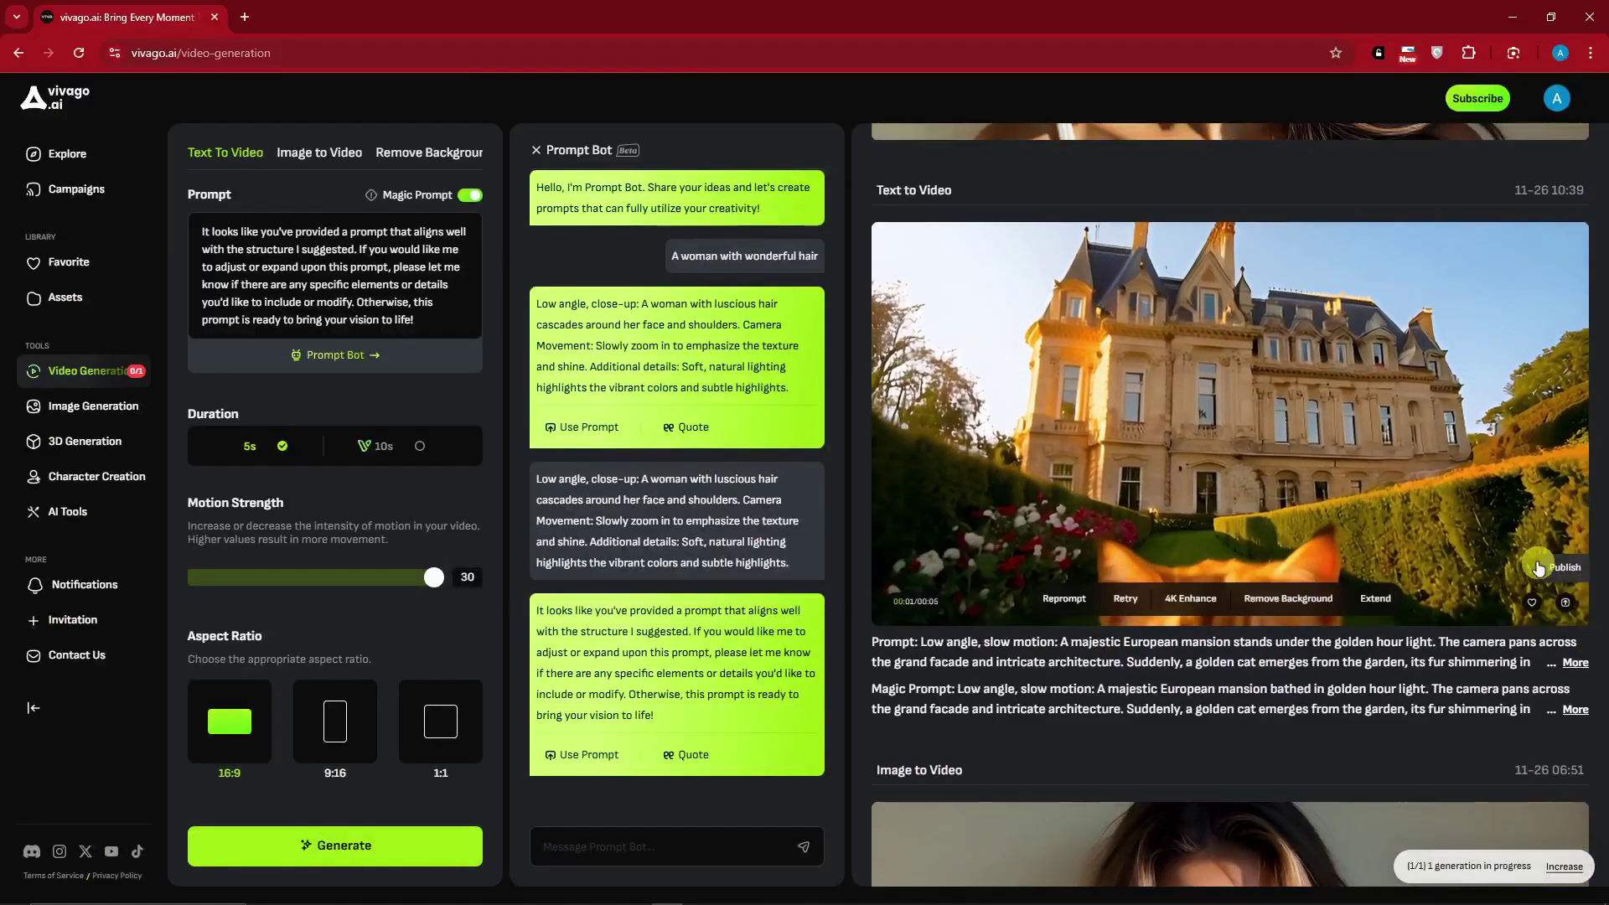
Watch the European mansion and golden cat video in full screen, and read its prompt and expanded magic prompt.
left_click(1428, 503)
left_click(1113, 740)
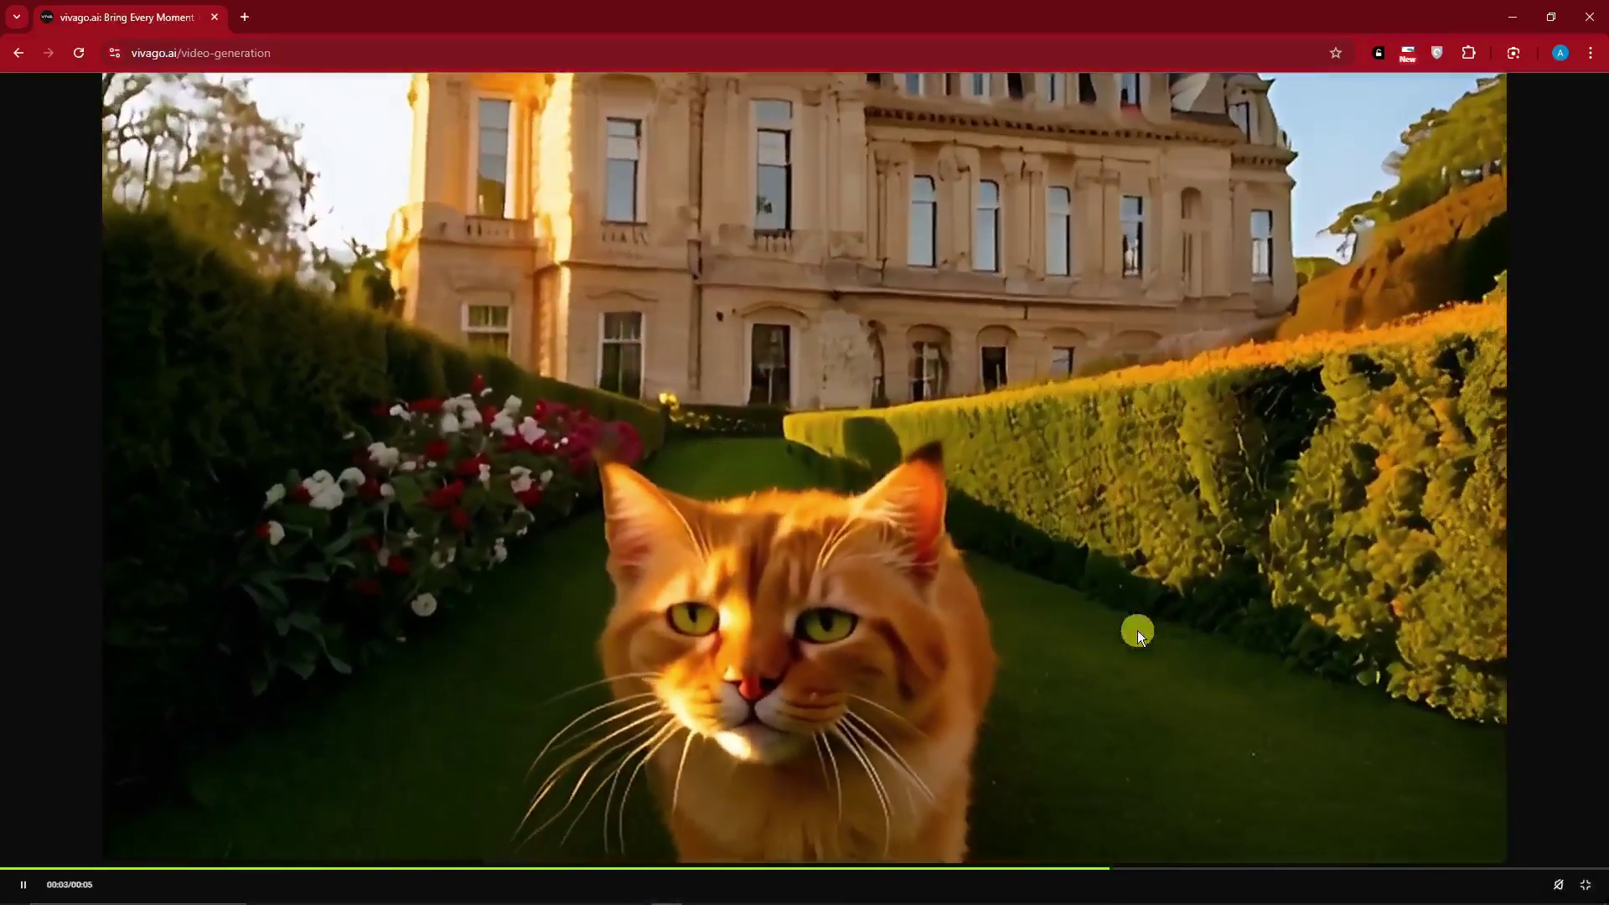
key("Escape")
scroll(1149, 627, "down", 1)
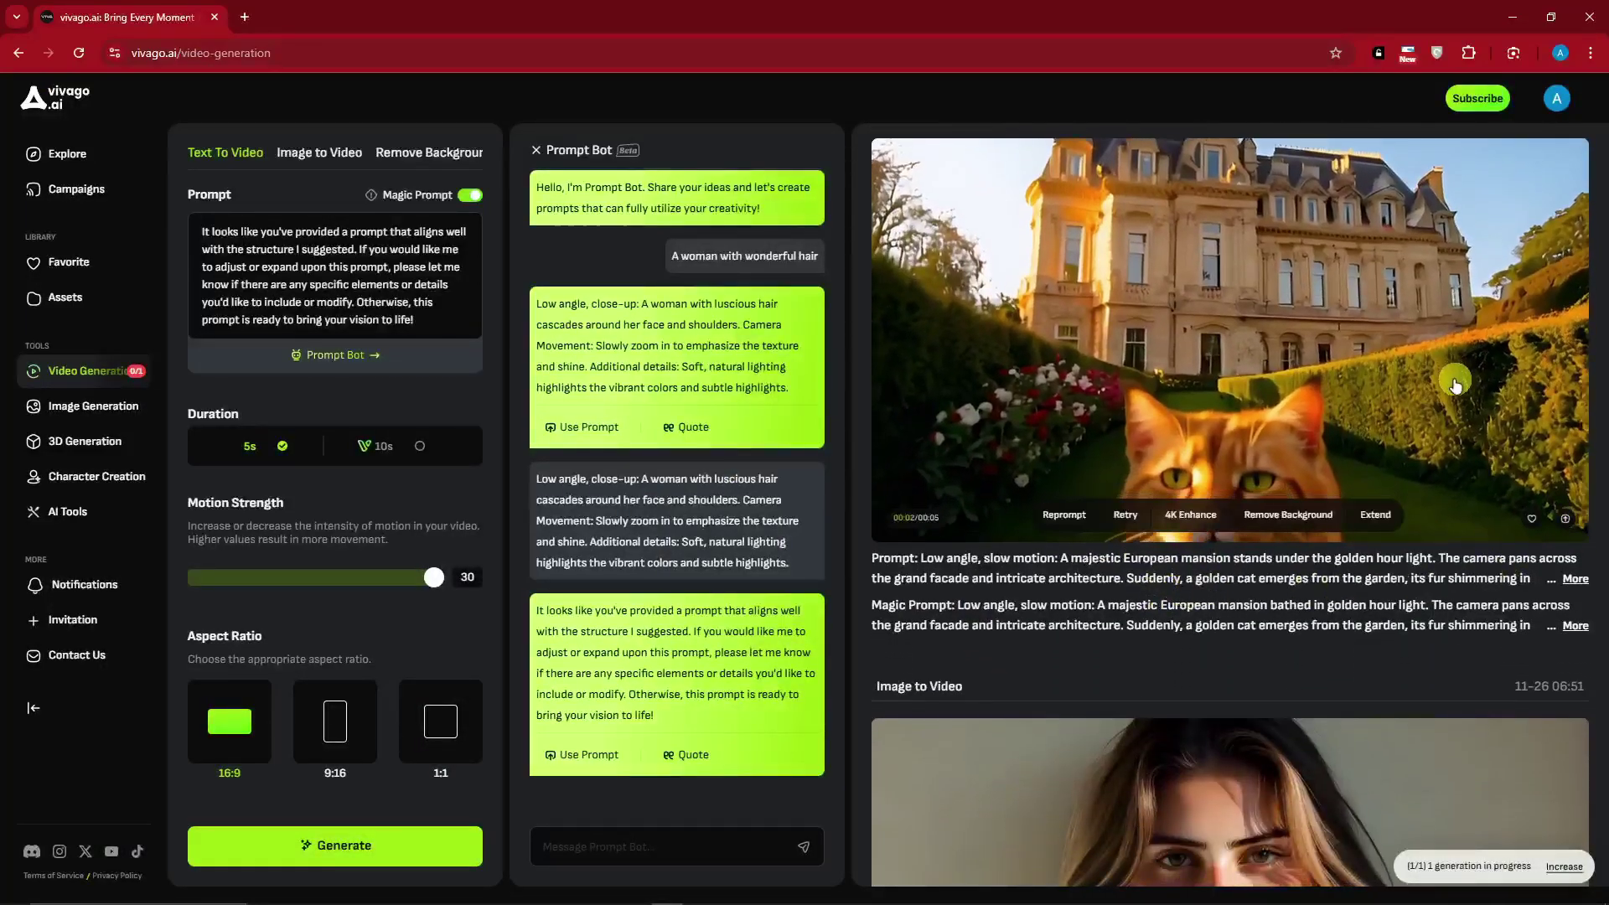
left_click(1148, 503)
left_click_drag(1177, 188, 1415, 245)
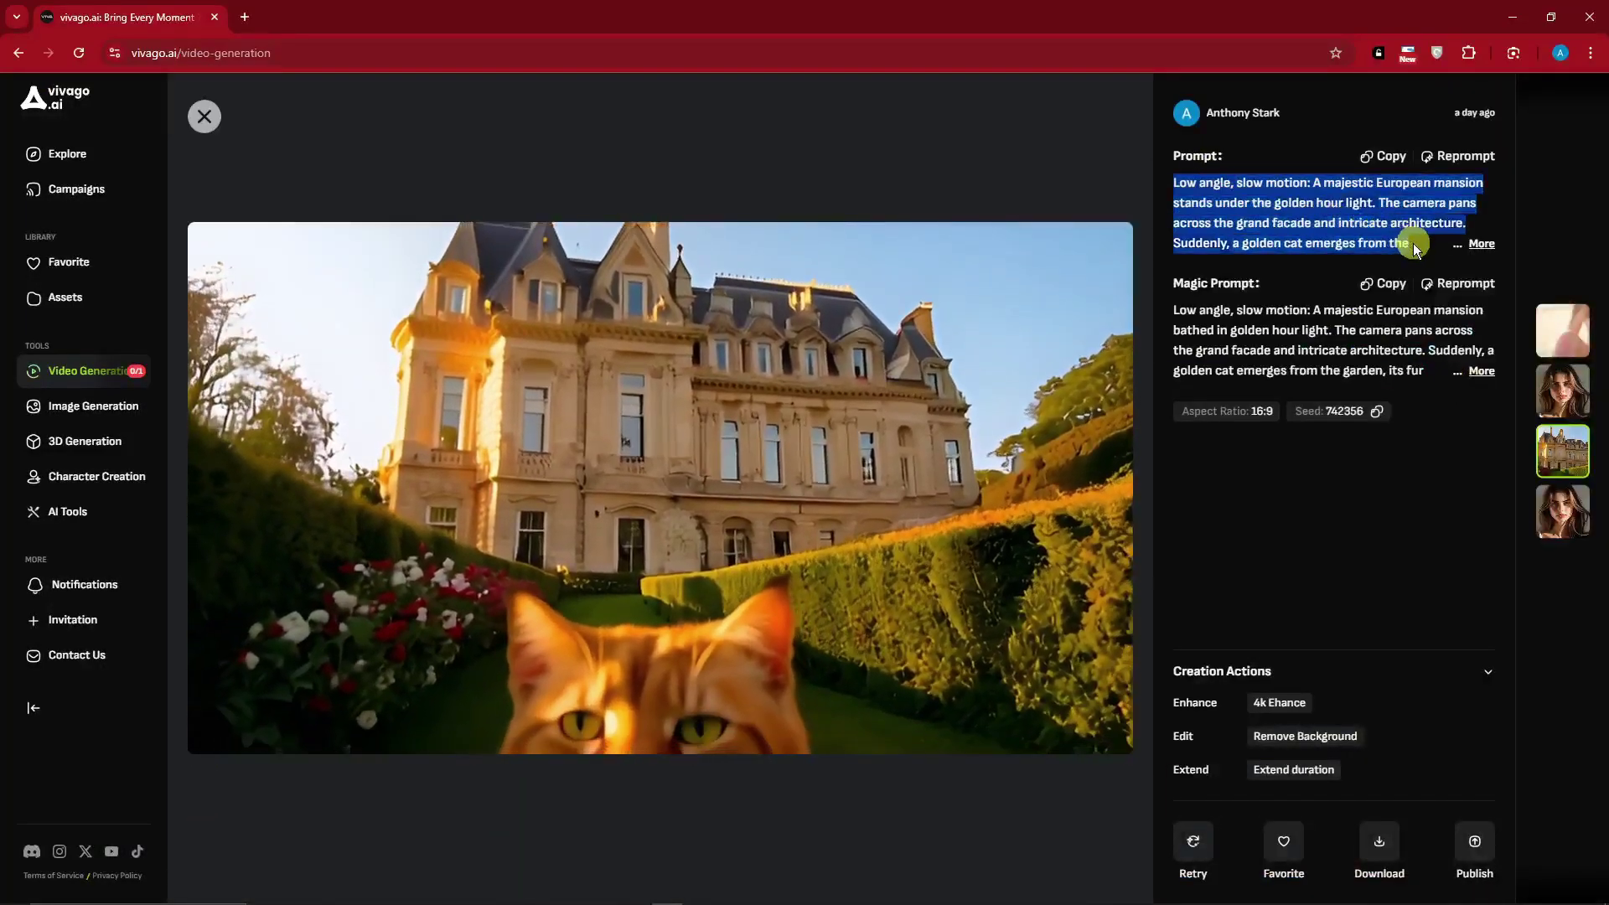
left_click_drag(1439, 386, 1082, 324)
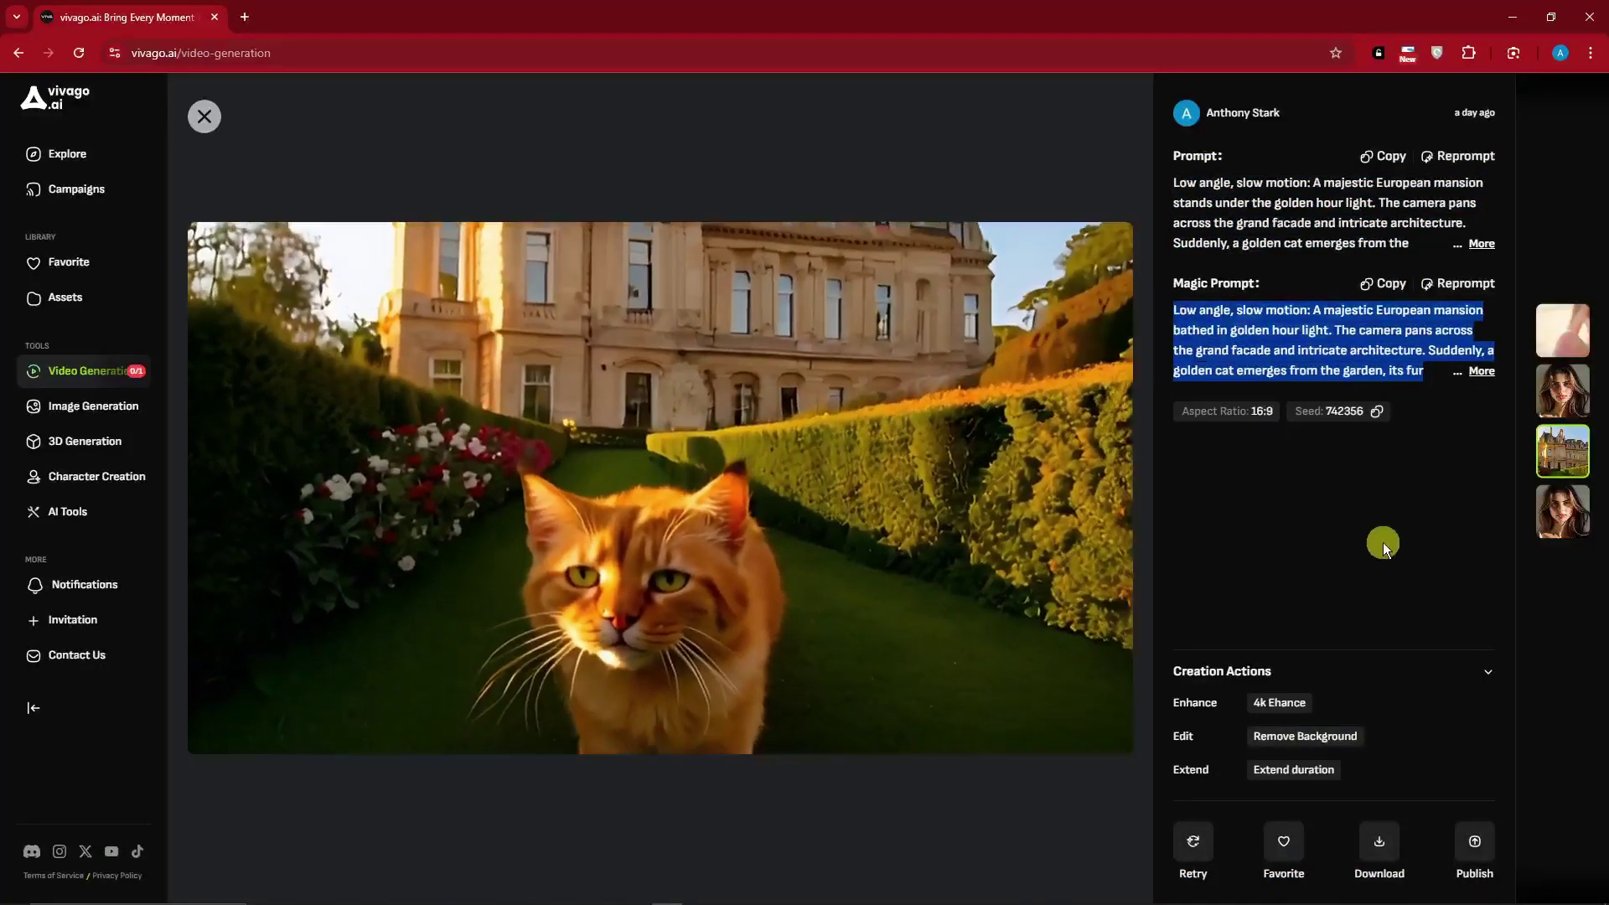
left_click(1378, 541)
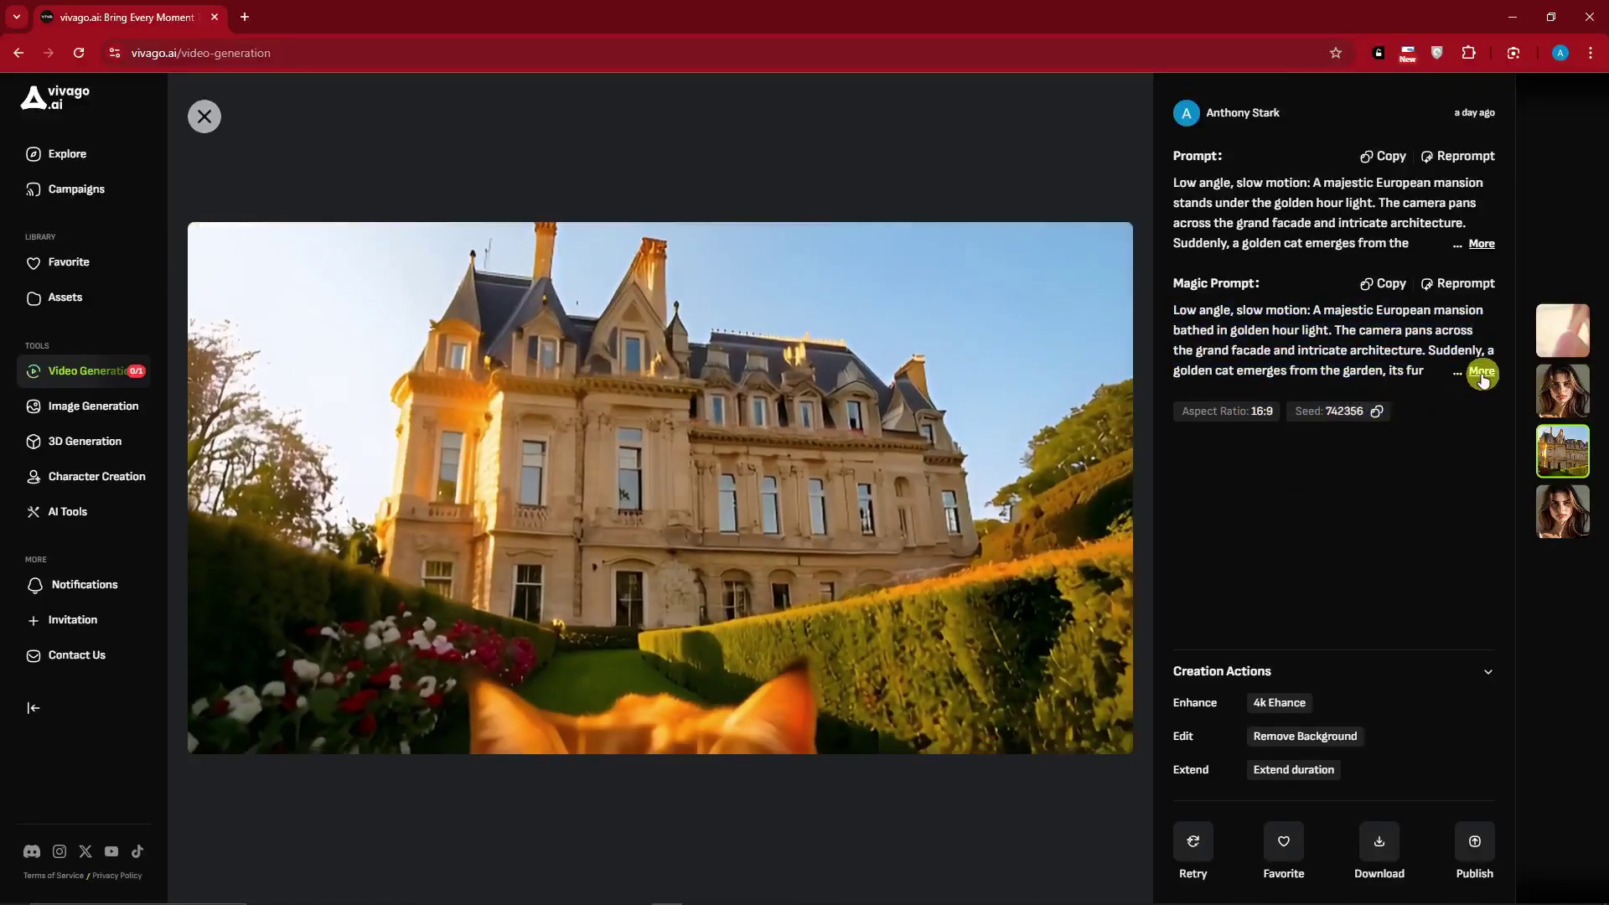
left_click(1480, 372)
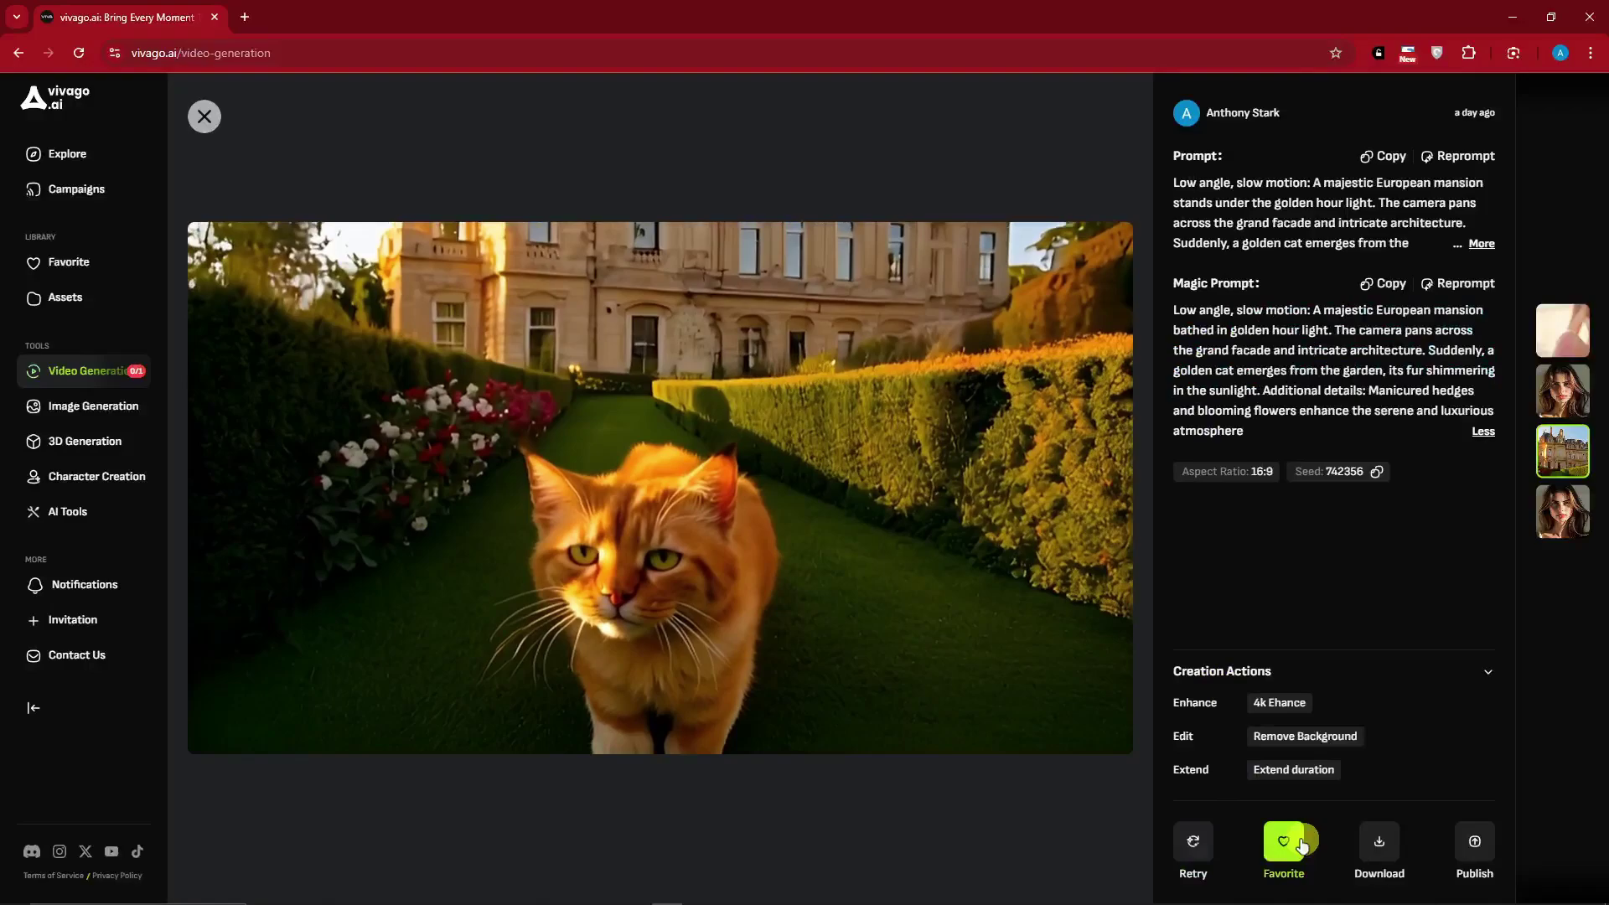
Mark the mansion video as a favorite and publish it, looking at its download watermark options in between.
left_click(1283, 842)
left_click(1379, 842)
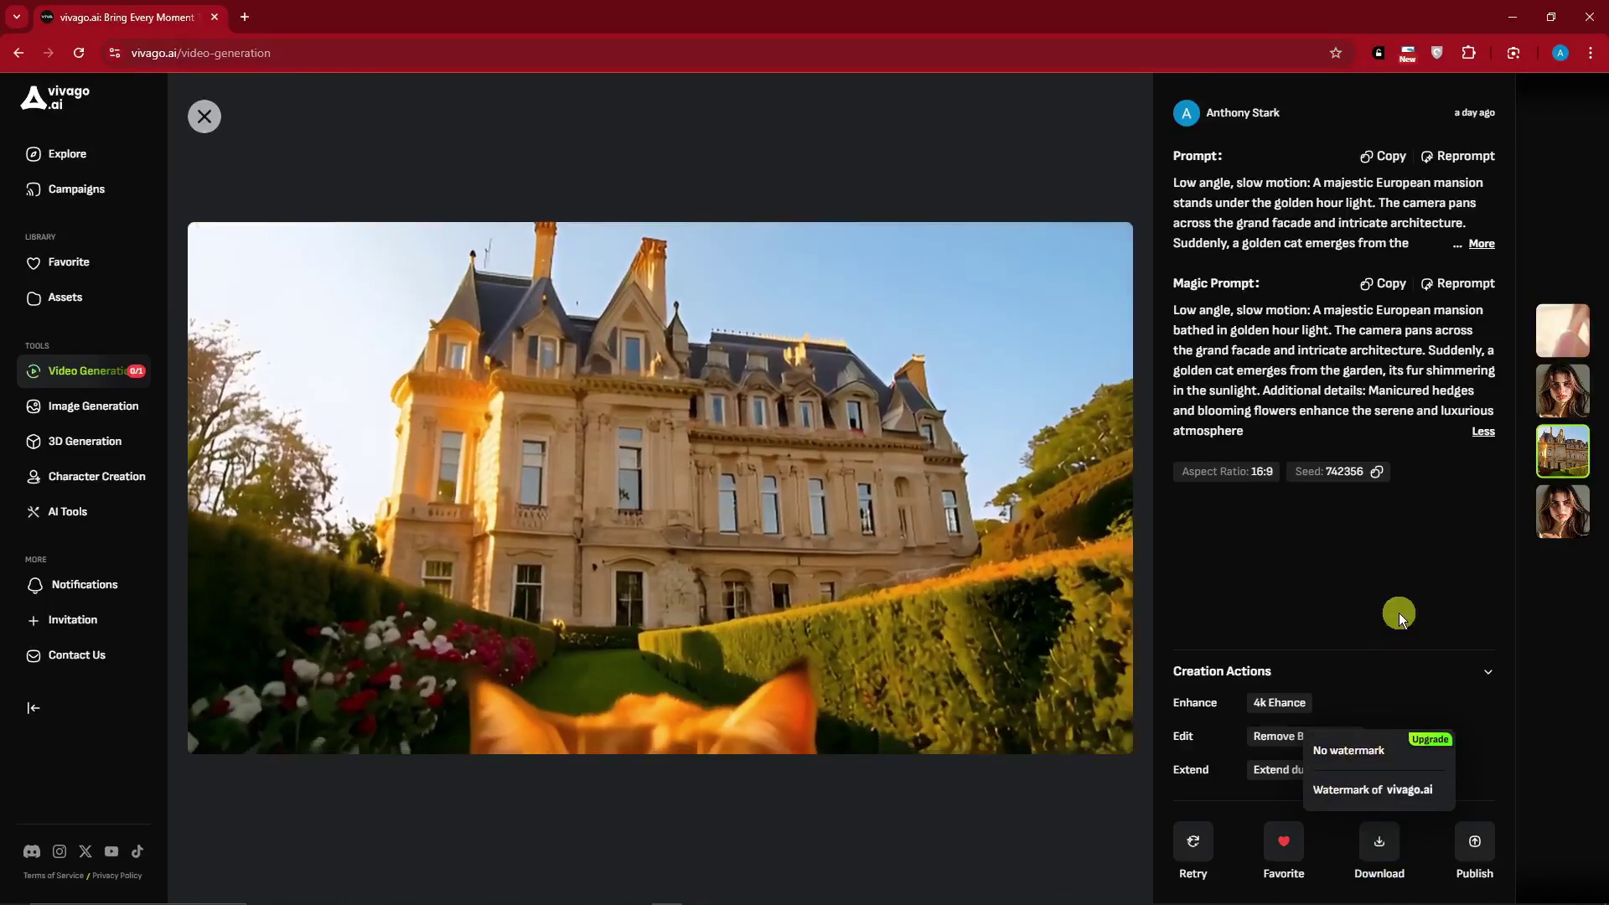
left_click(1480, 849)
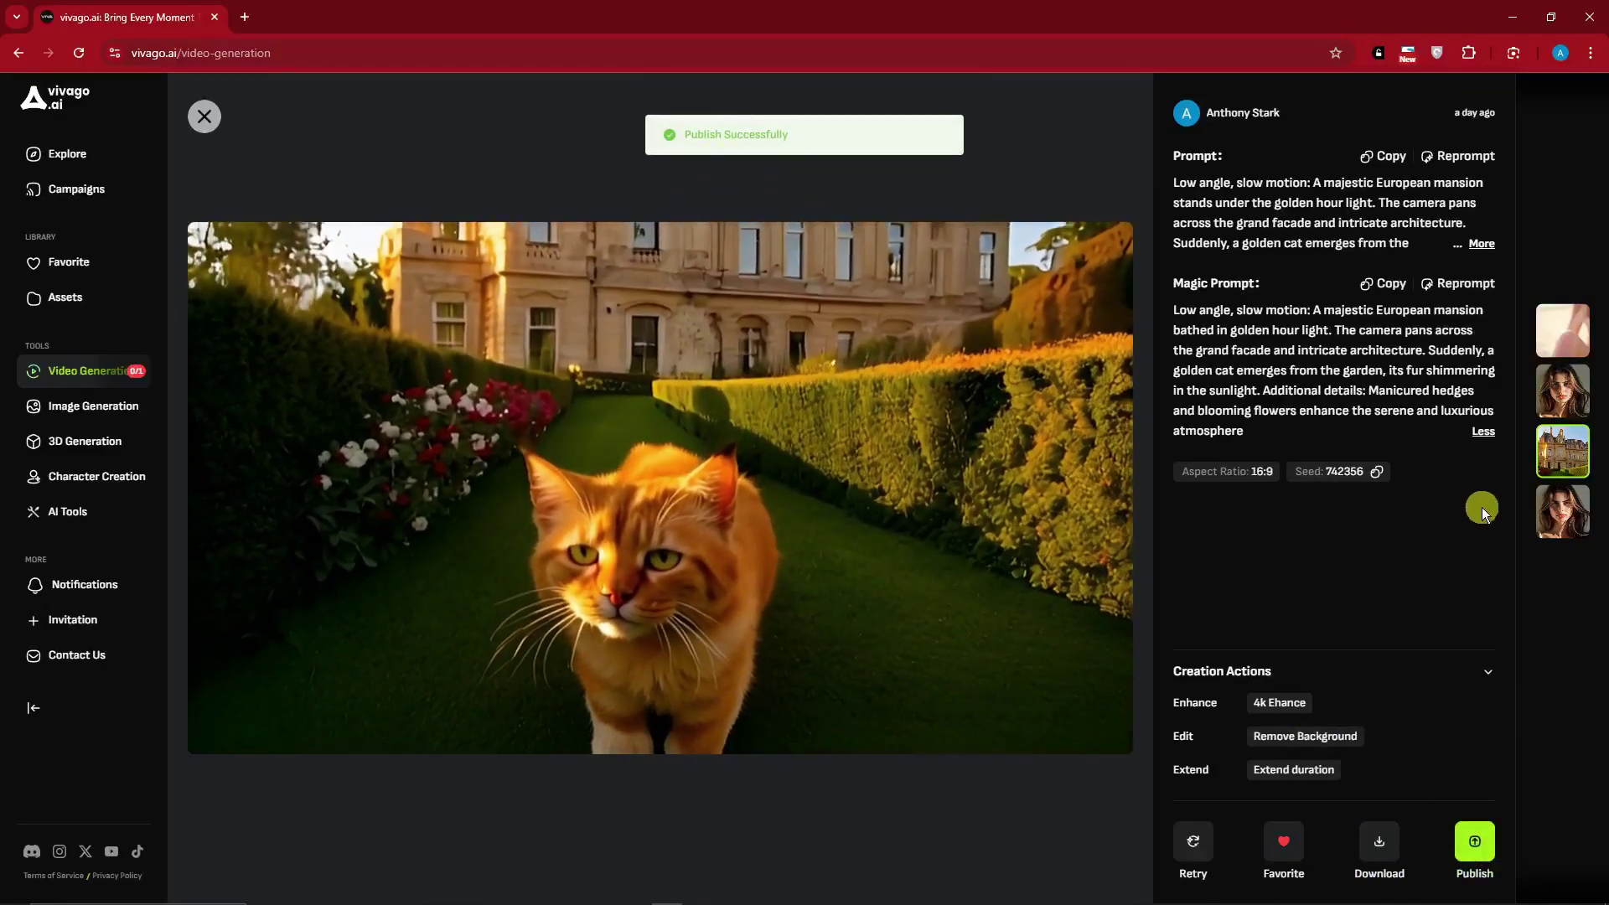
View the "Turn into wonderwoman" video's details, close them, and look over the Text To Video settings.
left_click(1563, 511)
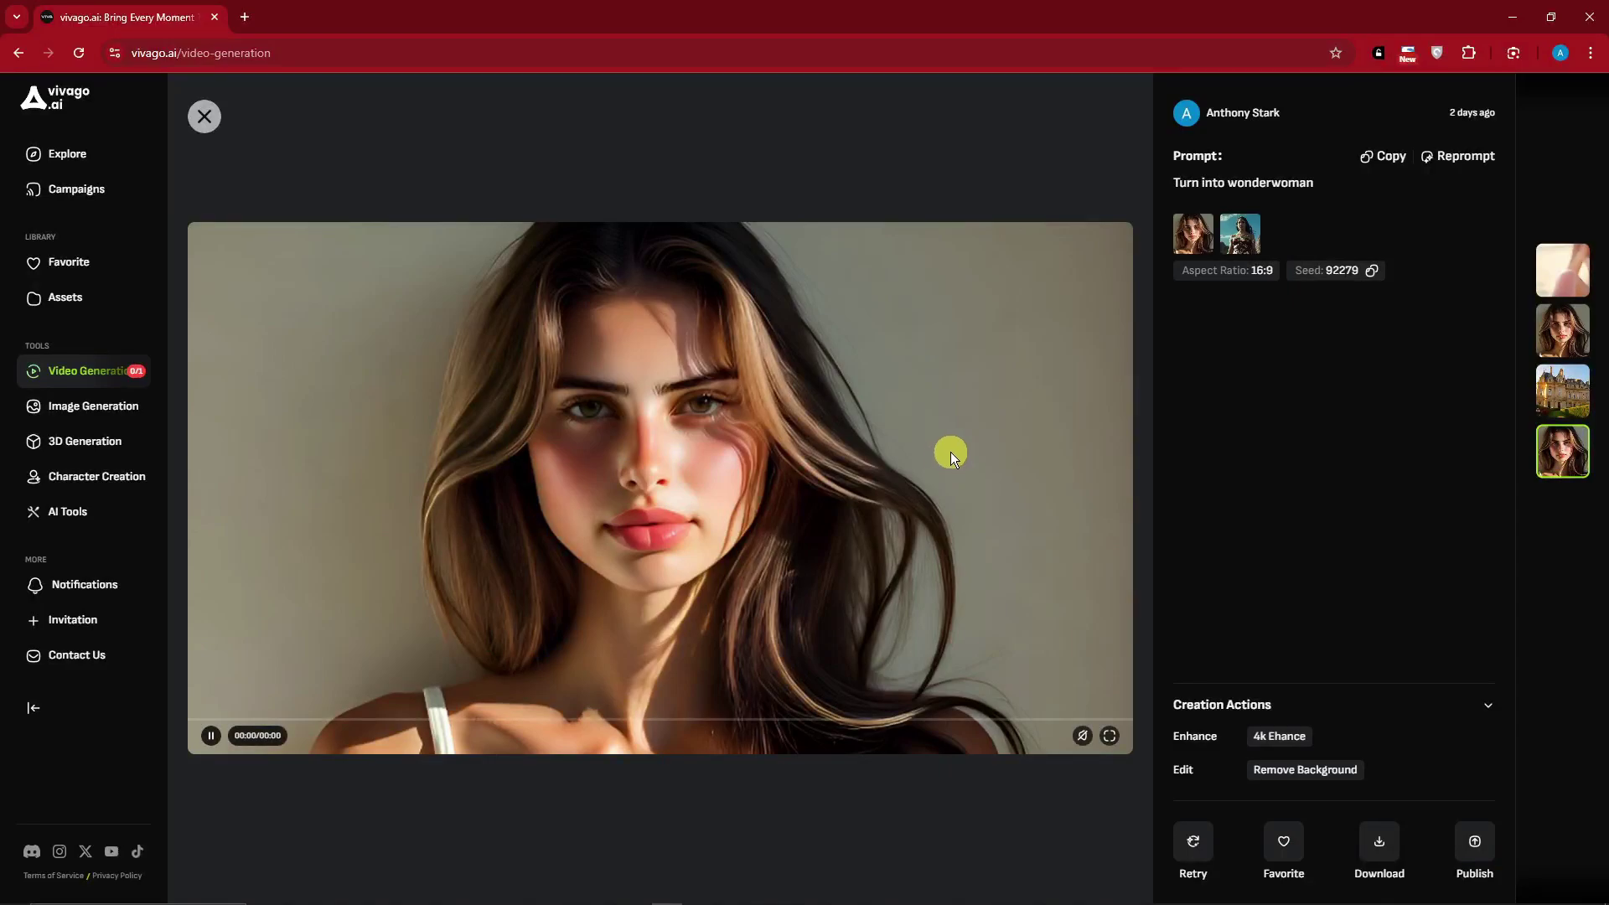
left_click(206, 118)
scroll(350, 431, "down", 2)
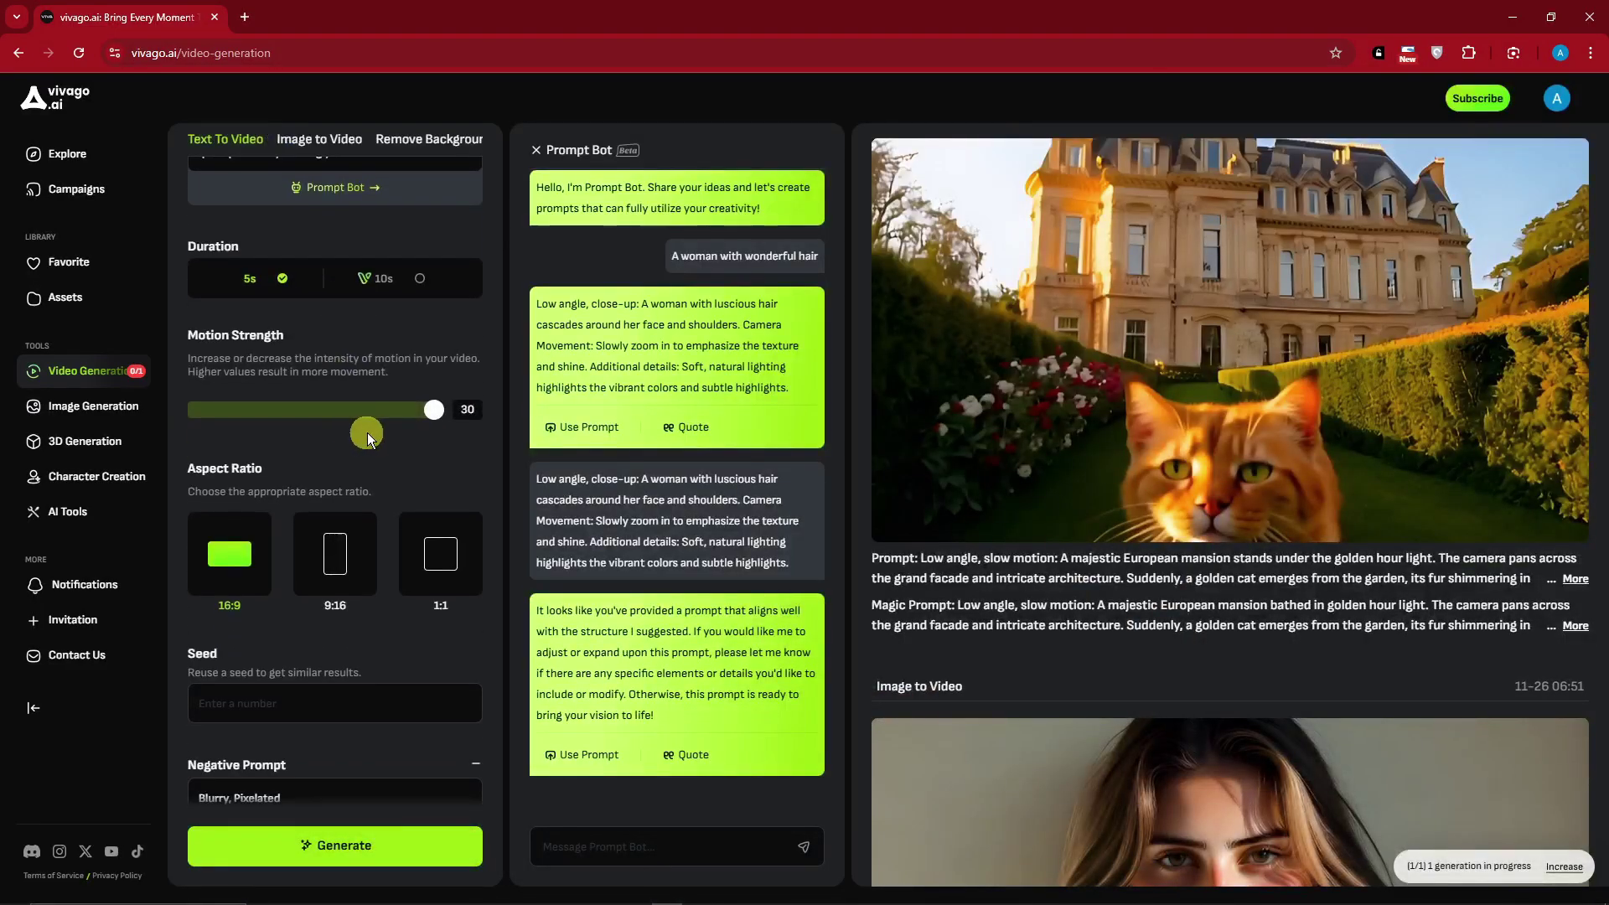
scroll(367, 433, "up", 2)
Switch to Image to Video and try the Keyframe option on and off.
left_click(318, 159)
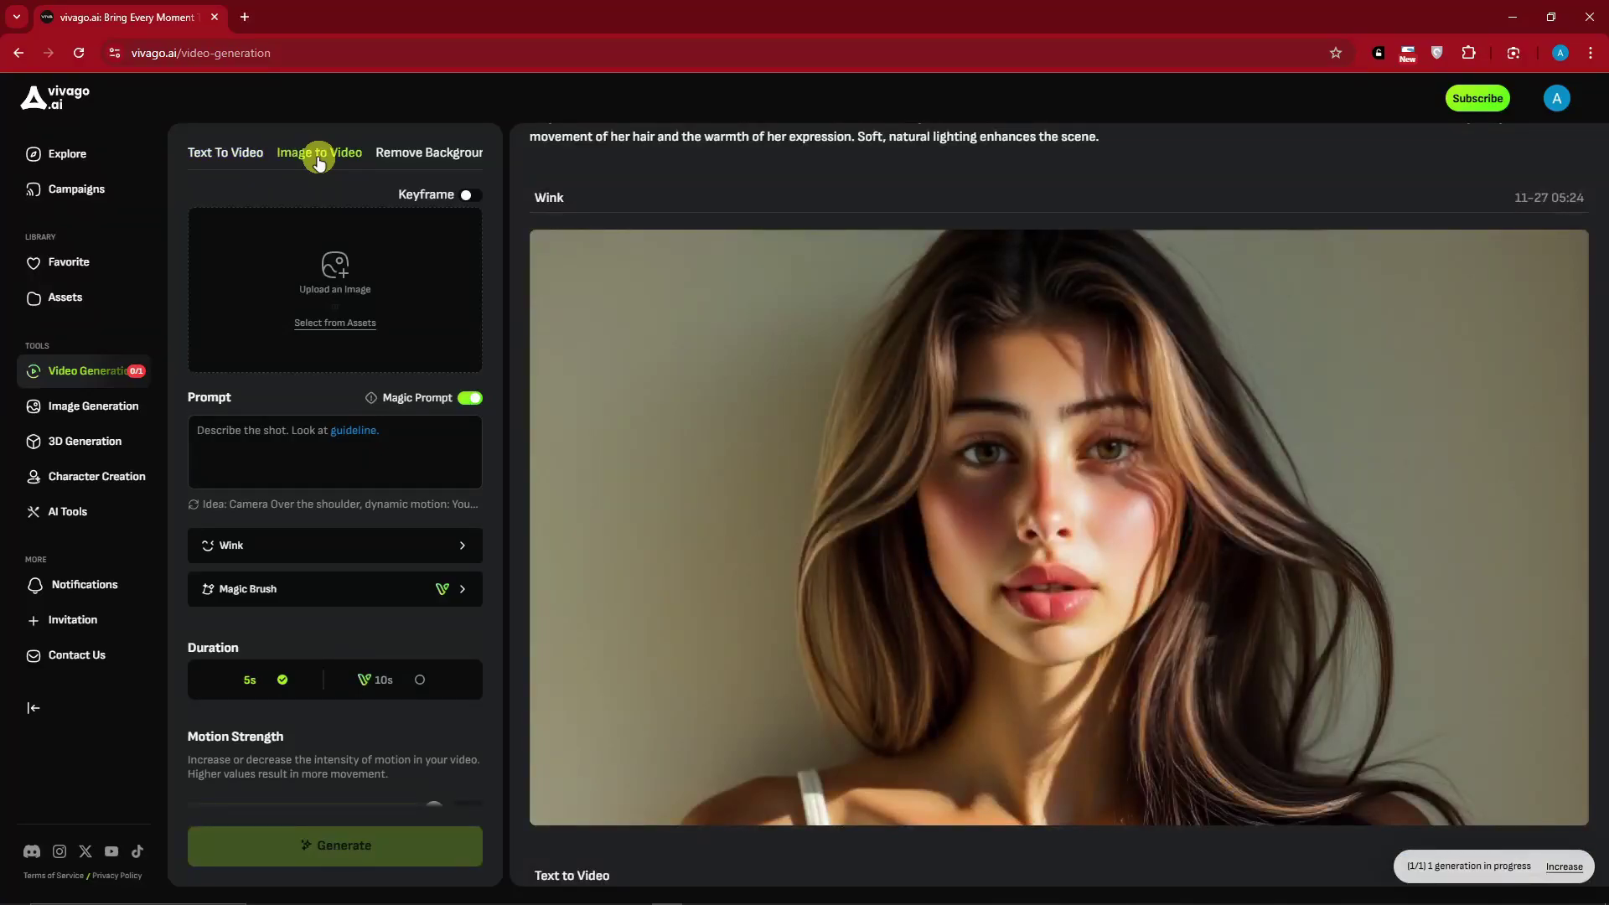
left_click(471, 197)
left_click(468, 198)
Upload the portrait of the long-haired woman in a white top from Downloads, cropped 16:9 to its upper part.
left_click(329, 274)
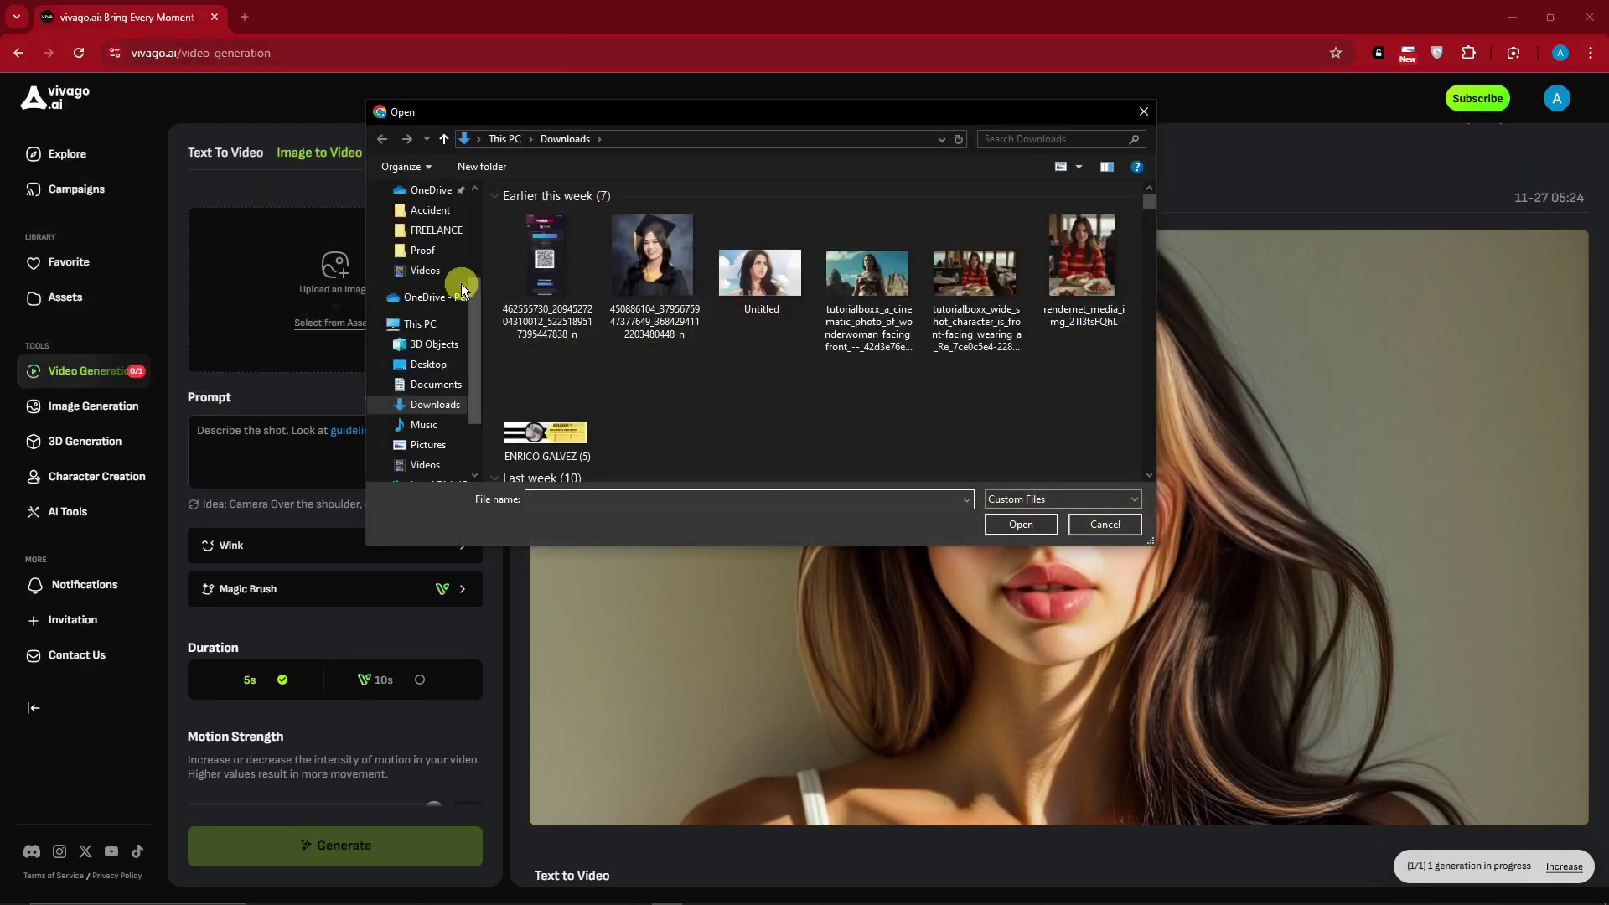
scroll(476, 295, "up", 3)
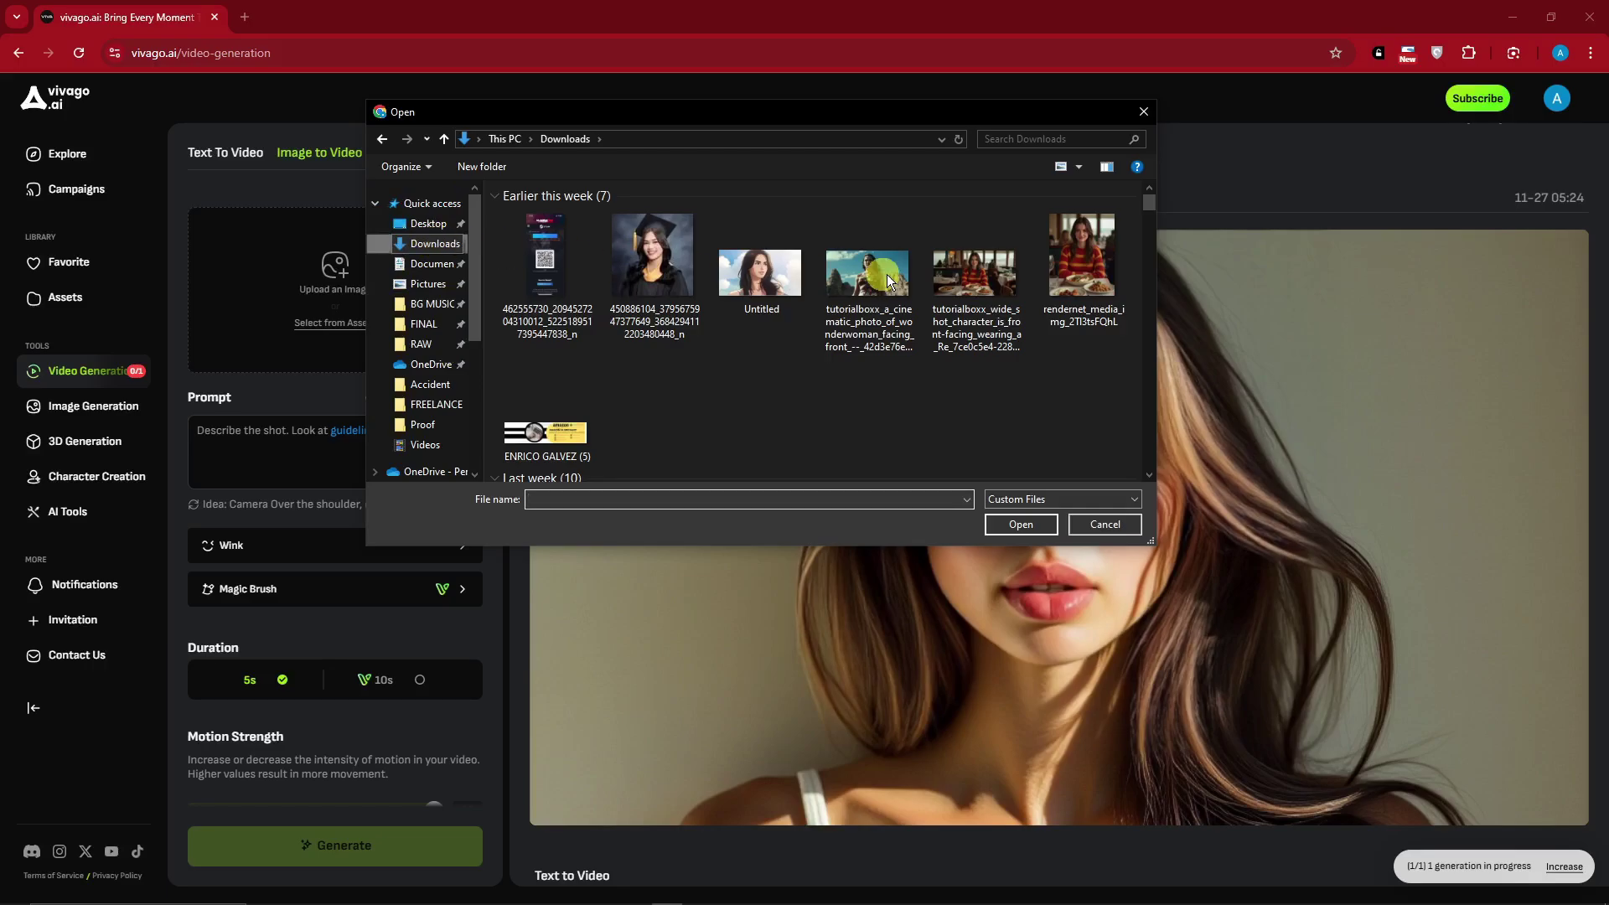
left_click_drag(1148, 203, 1150, 254)
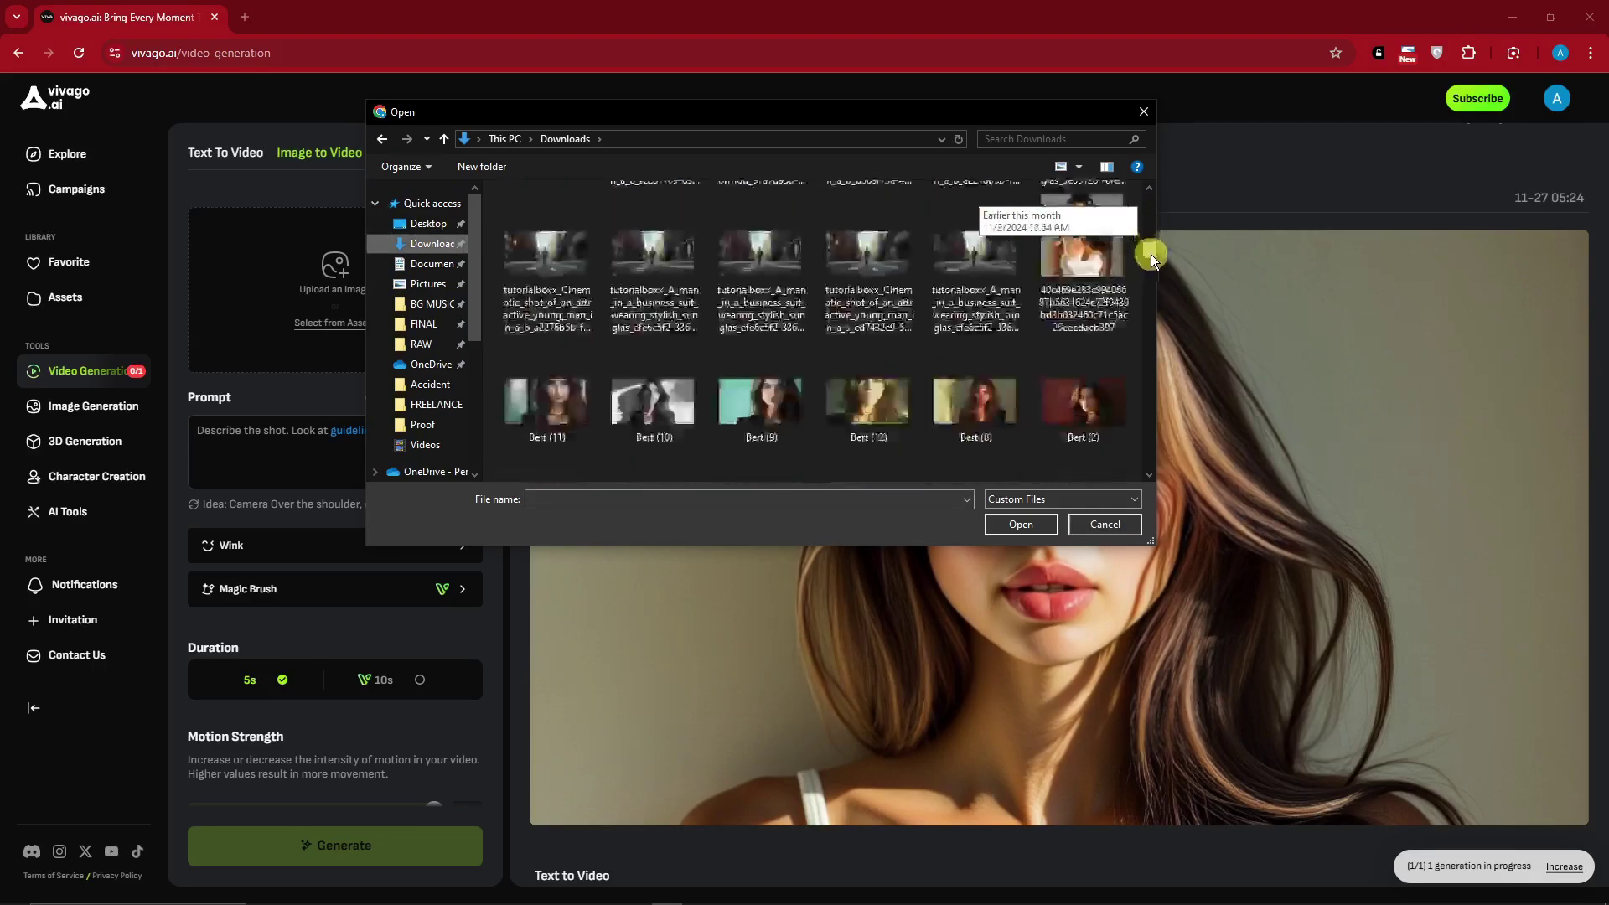
double_click(1056, 251)
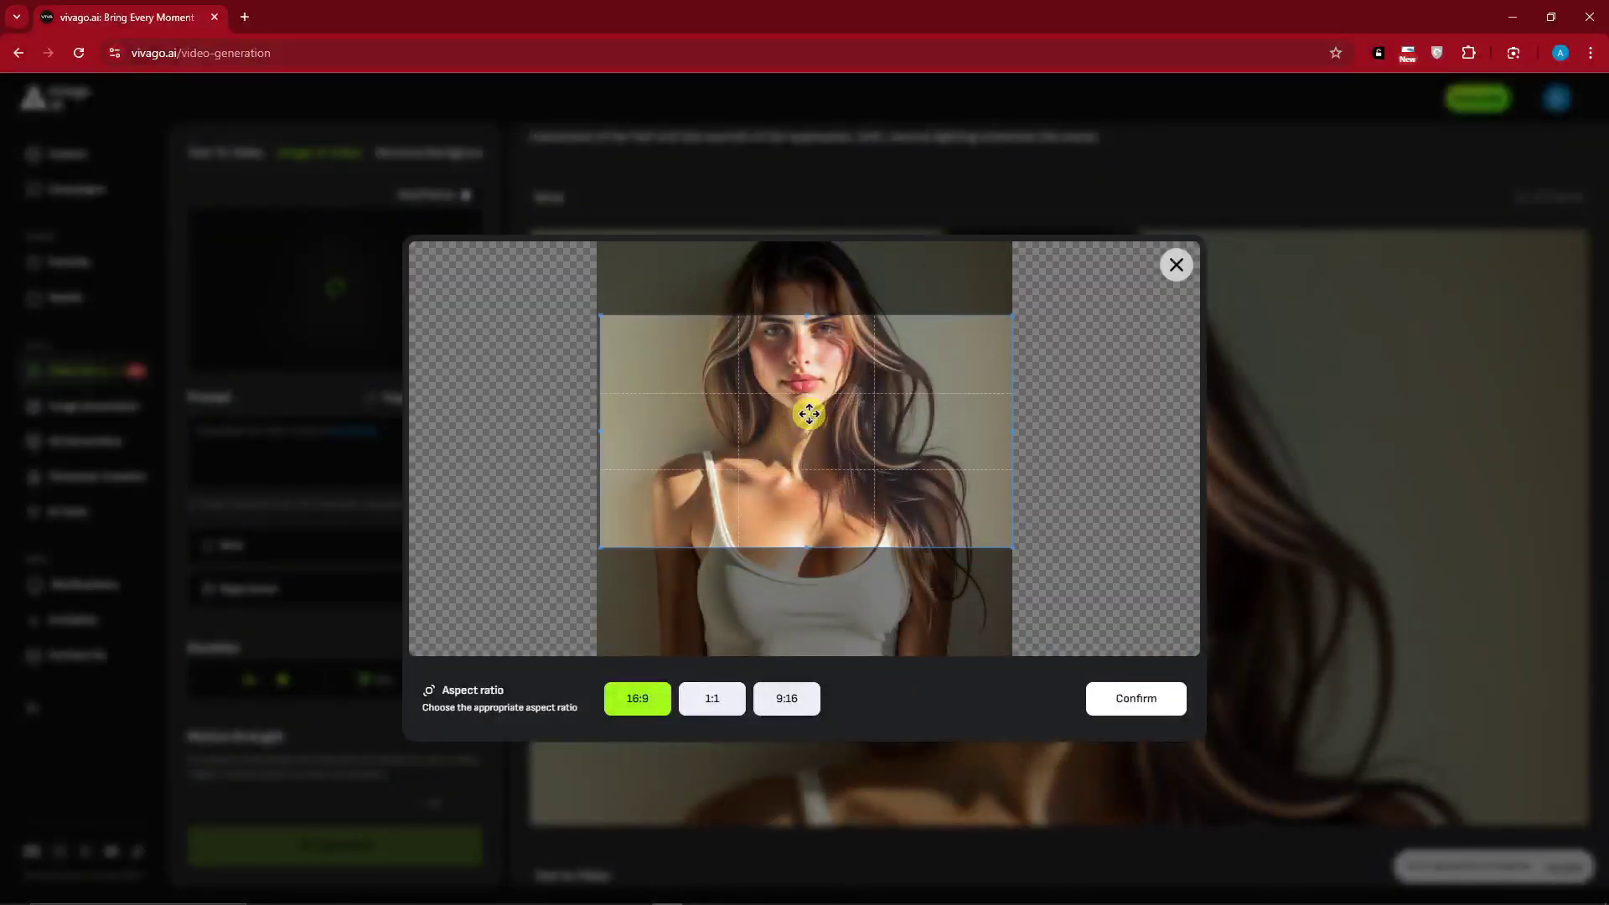
left_click_drag(809, 413, 837, 379)
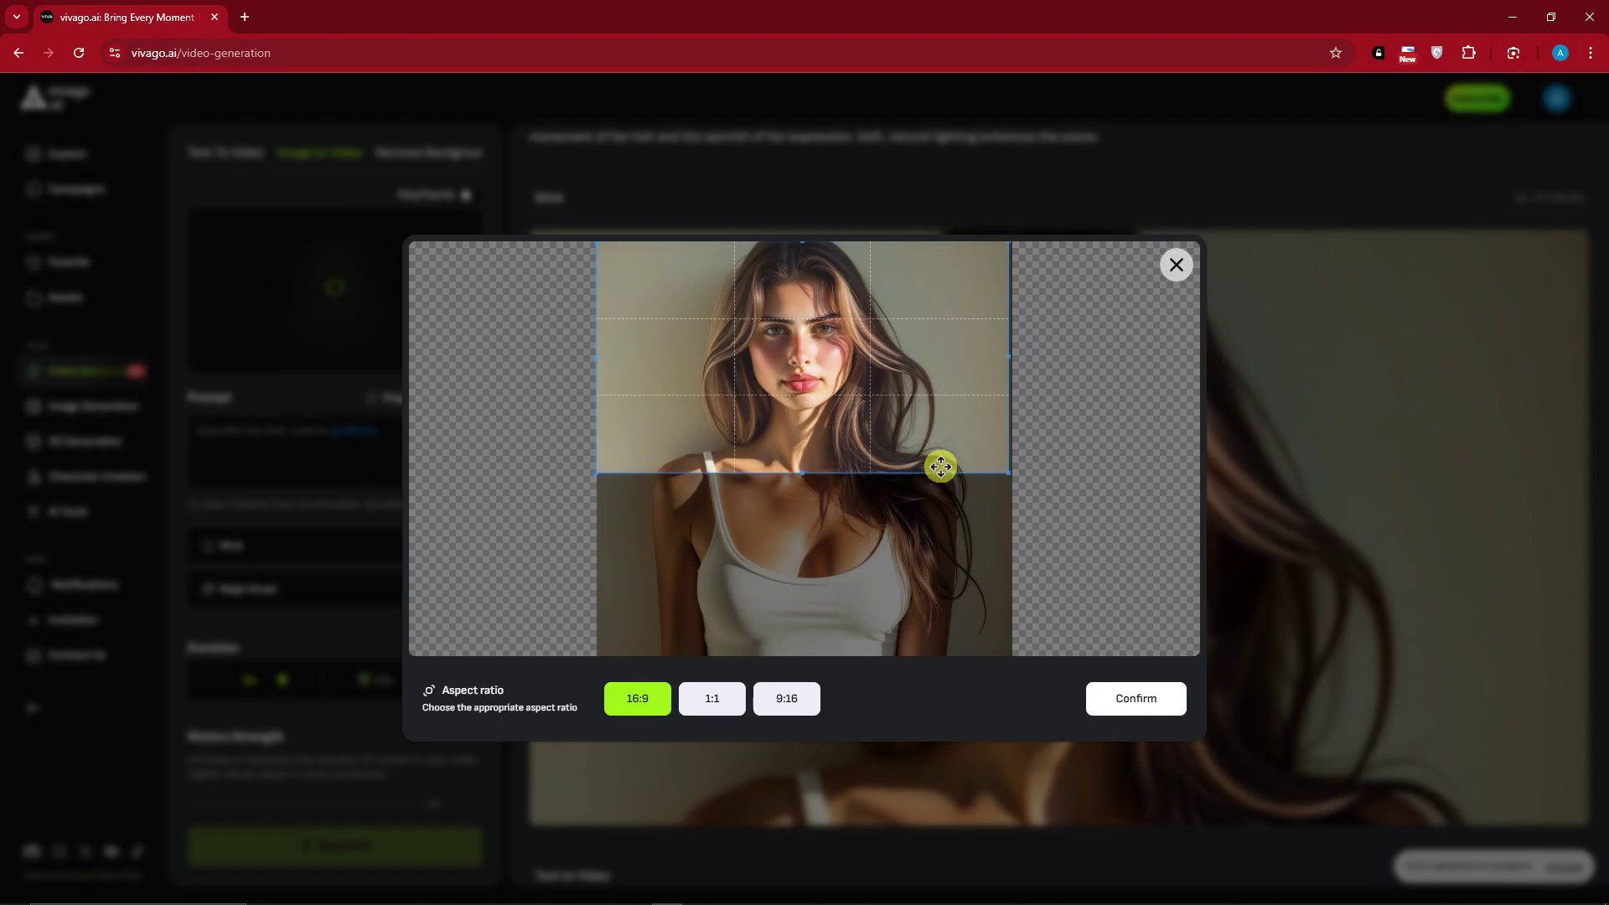
left_click(1160, 701)
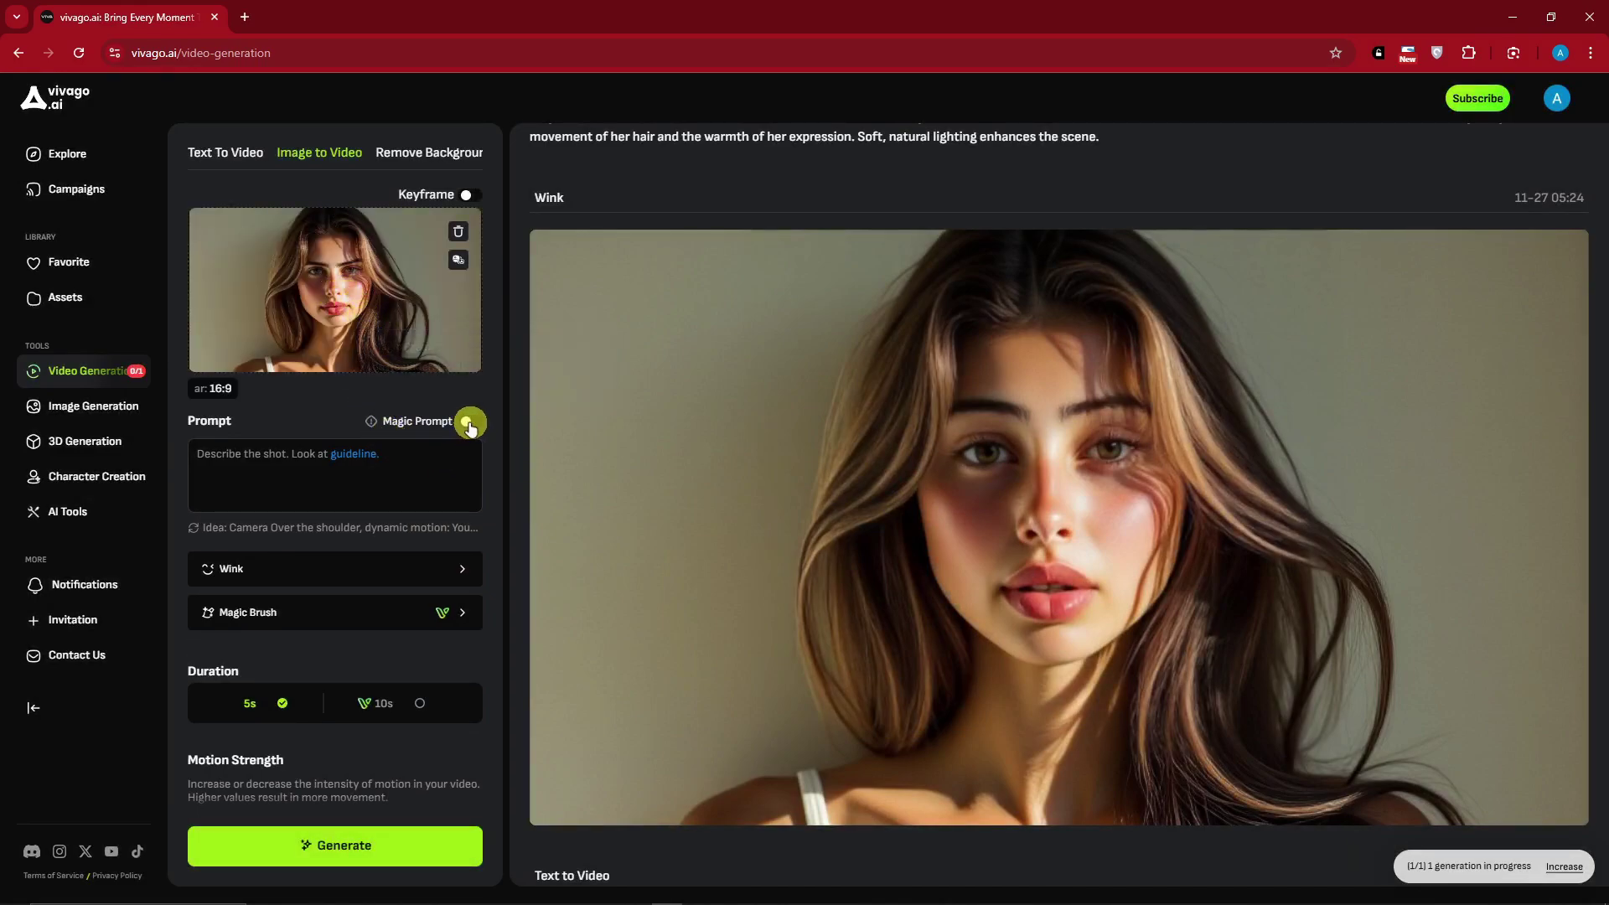
Enter the prompt "A photo of a beautiful woman" and try to generate a Wink video with the Speaking template.
left_click(281, 463)
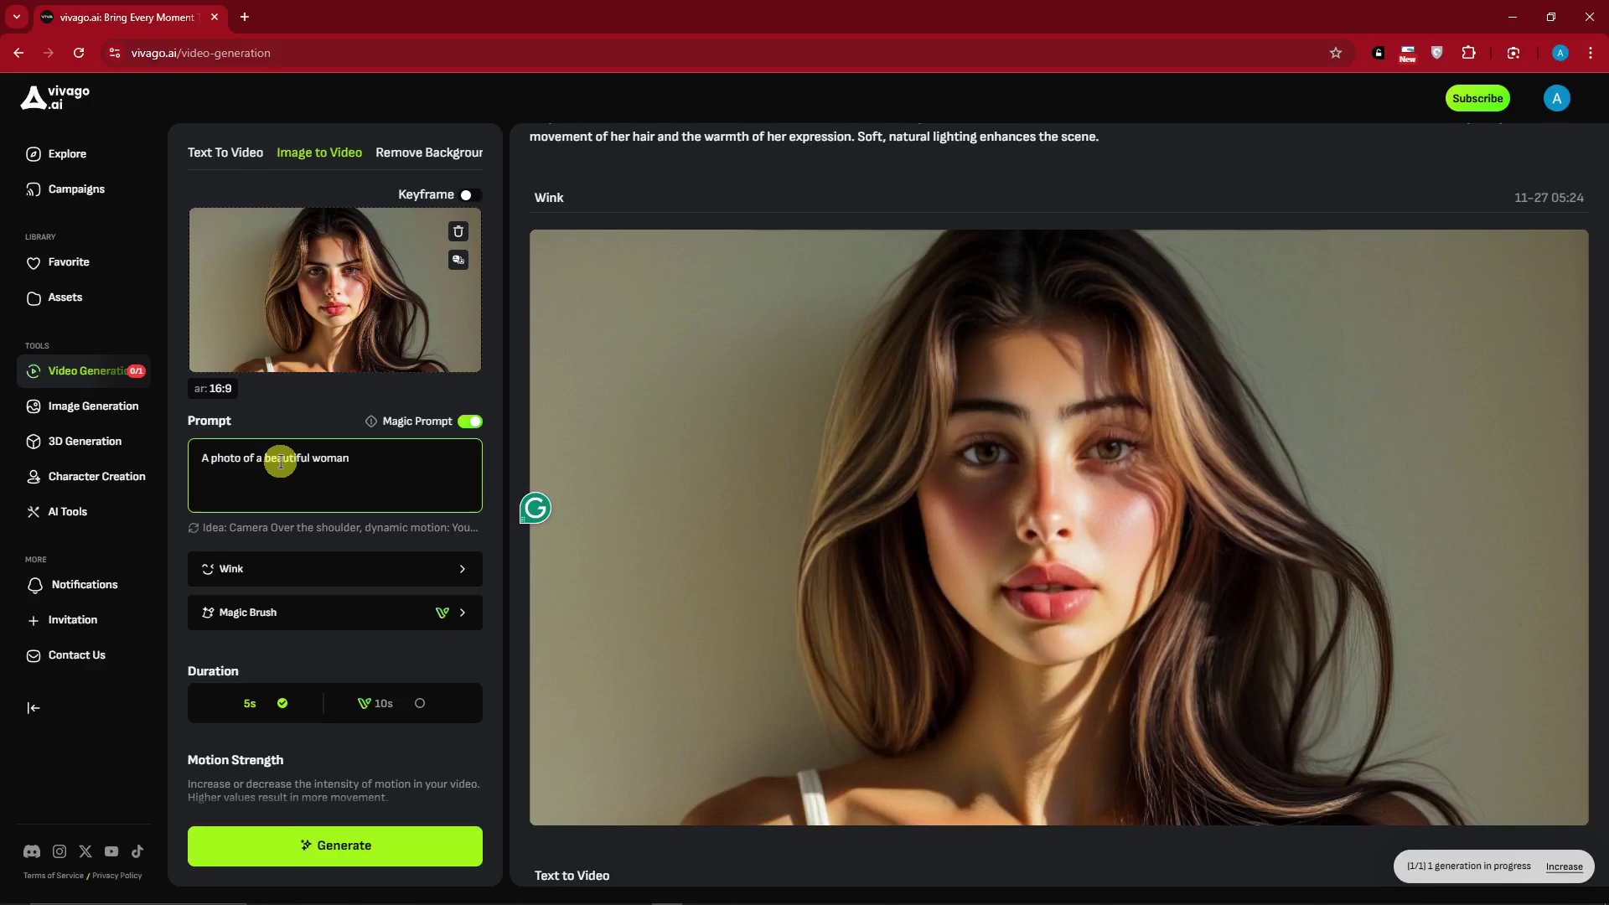
scroll(336, 486, "down", 2)
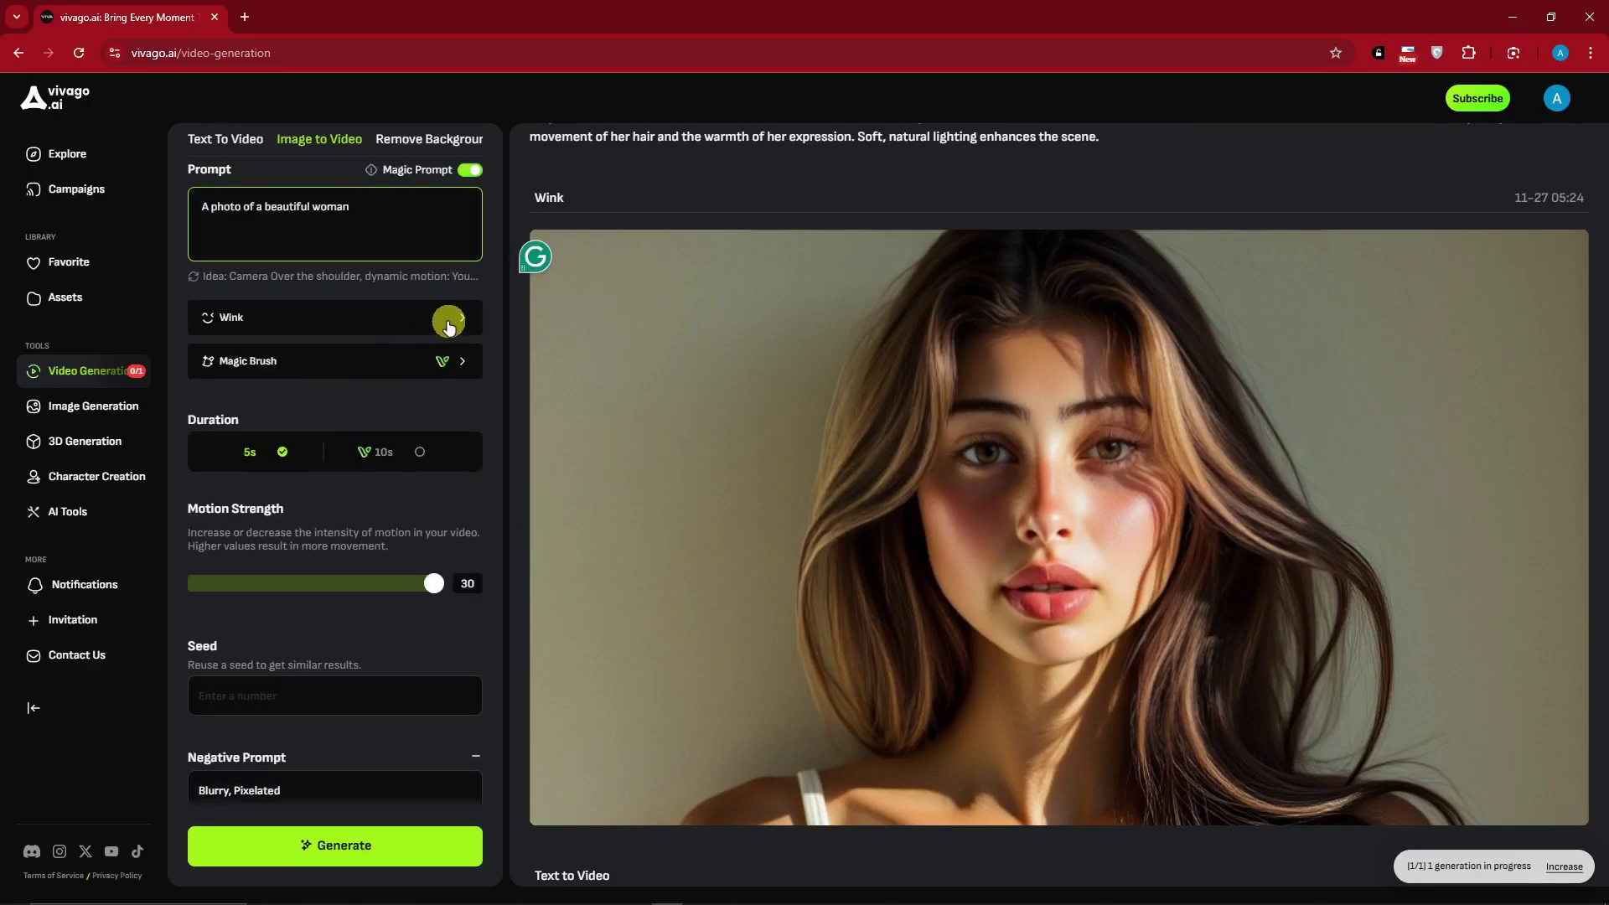
left_click(336, 325)
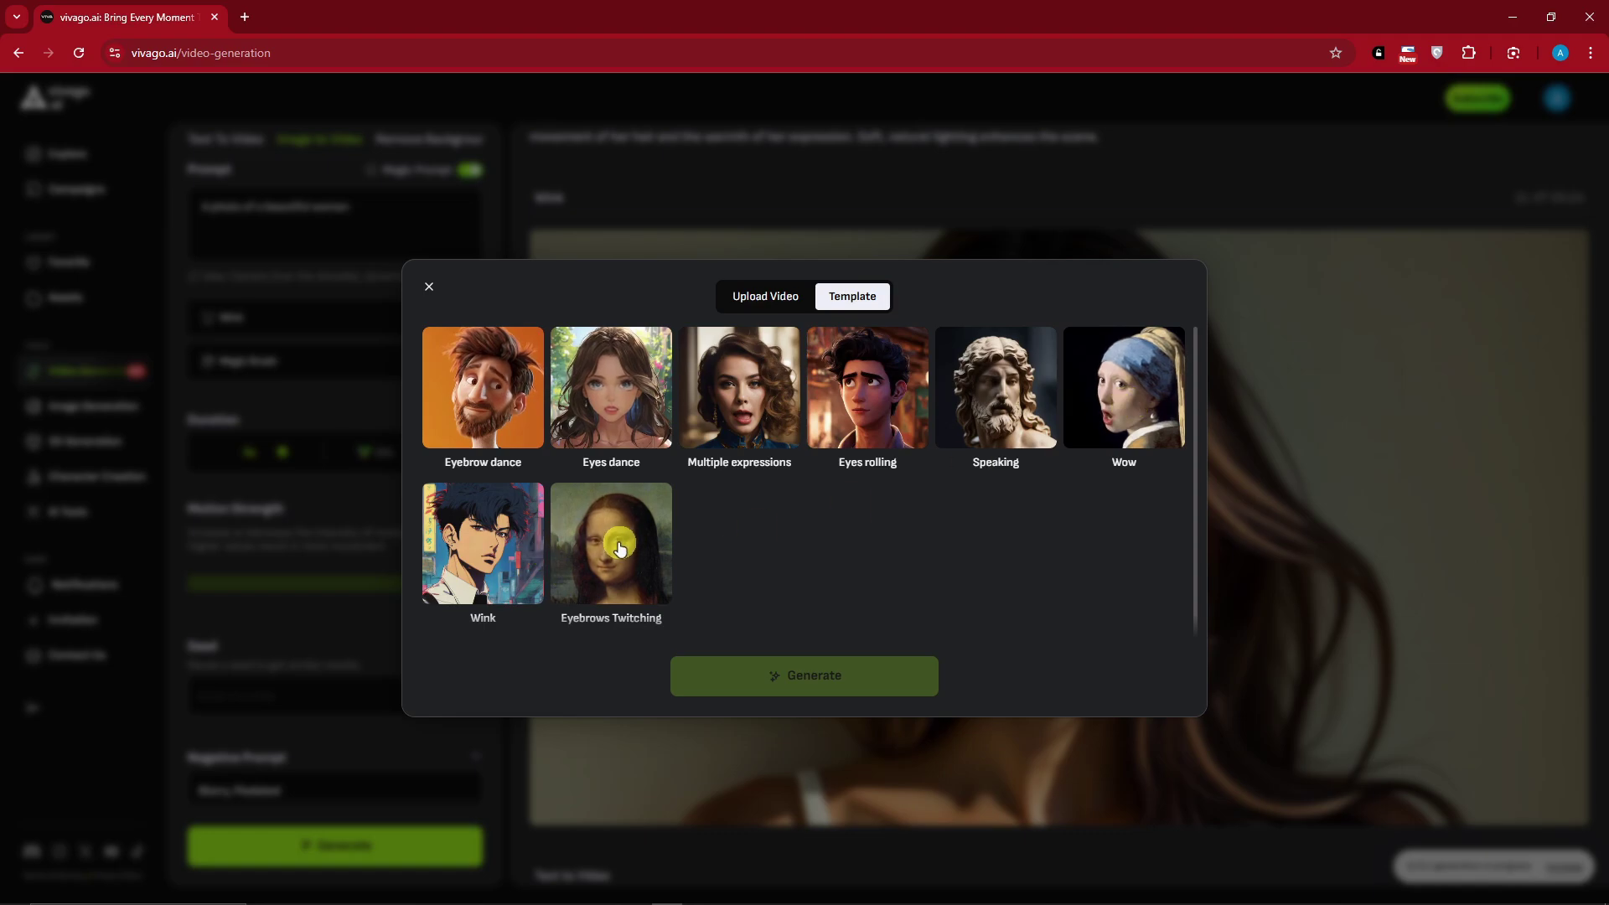
left_click(982, 435)
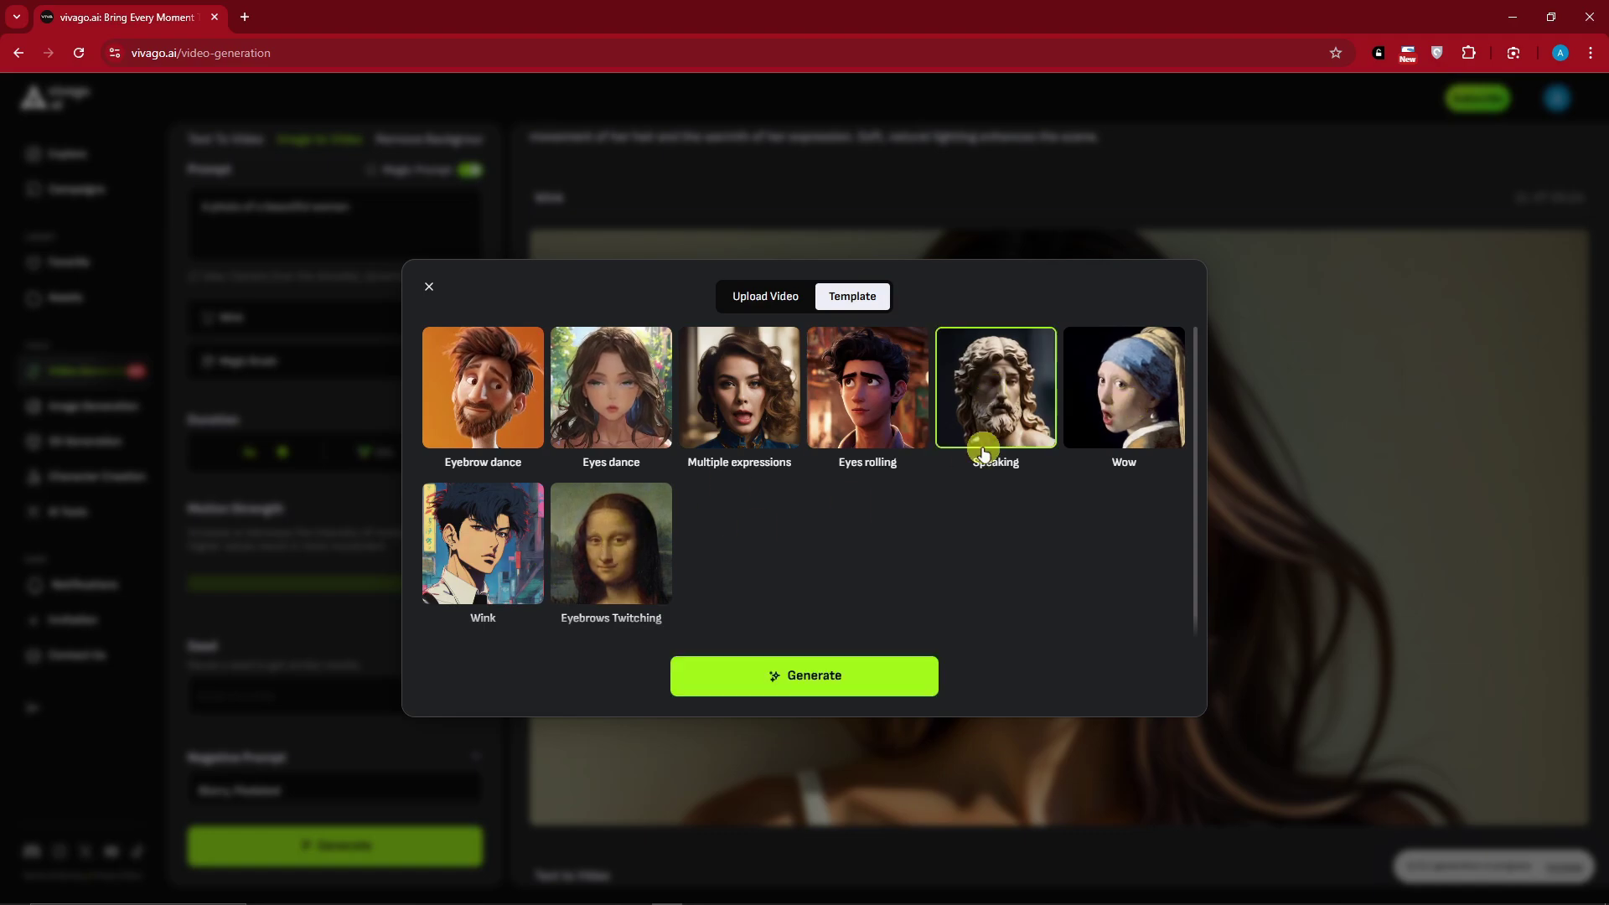
left_click(801, 685)
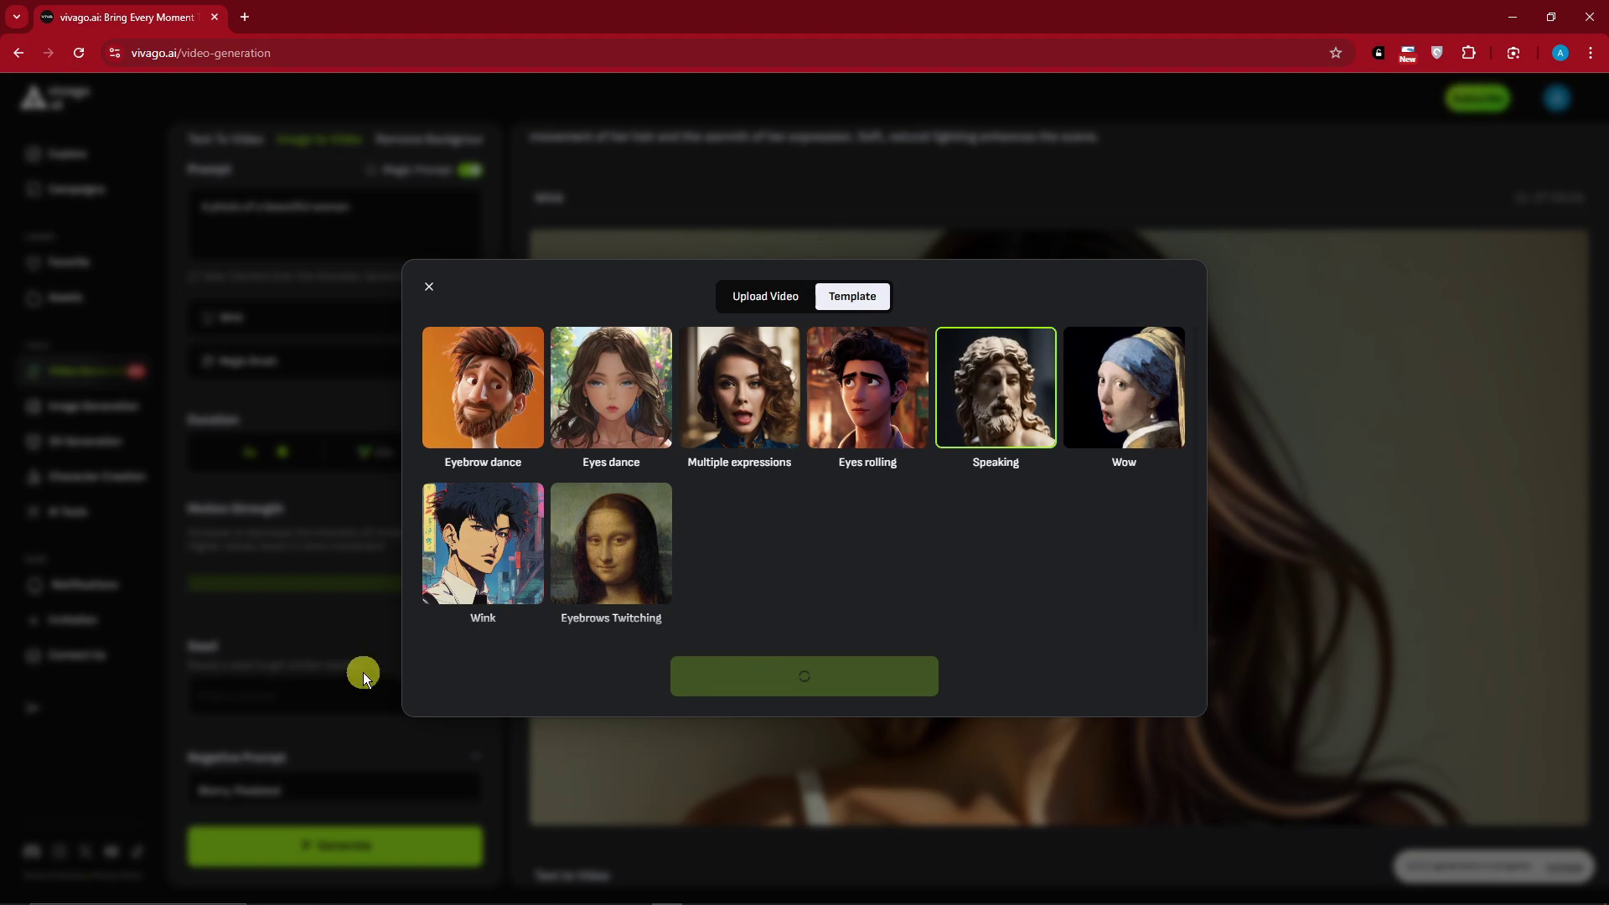
left_click(430, 292)
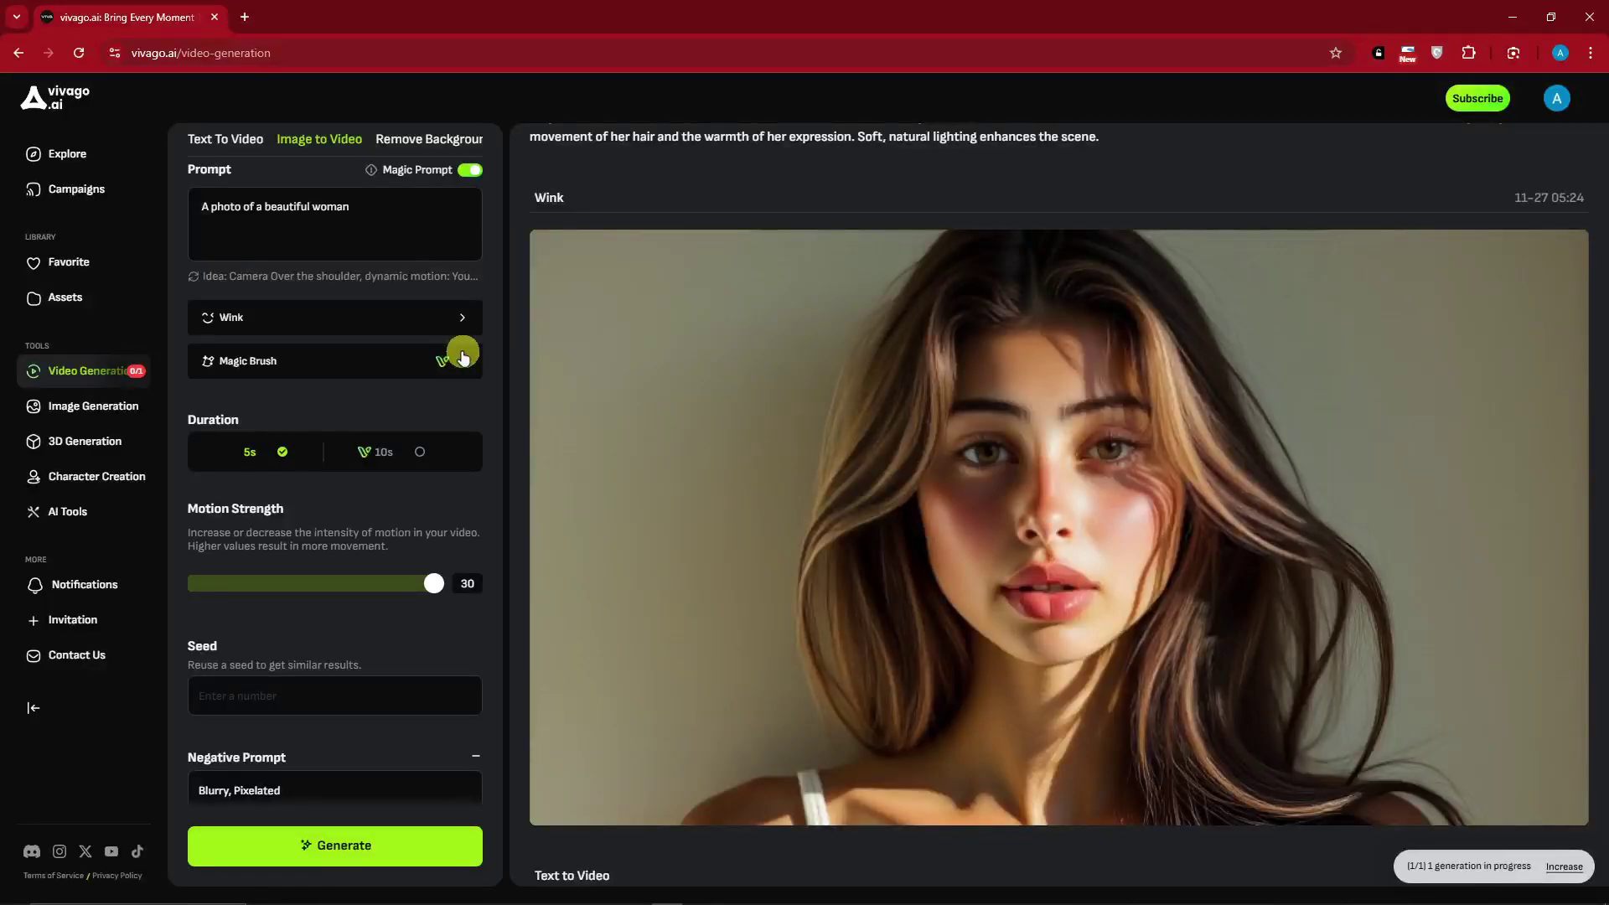
Open the Magic Brush feature for the uploaded portrait and close it again.
scroll(464, 356, "down", 1)
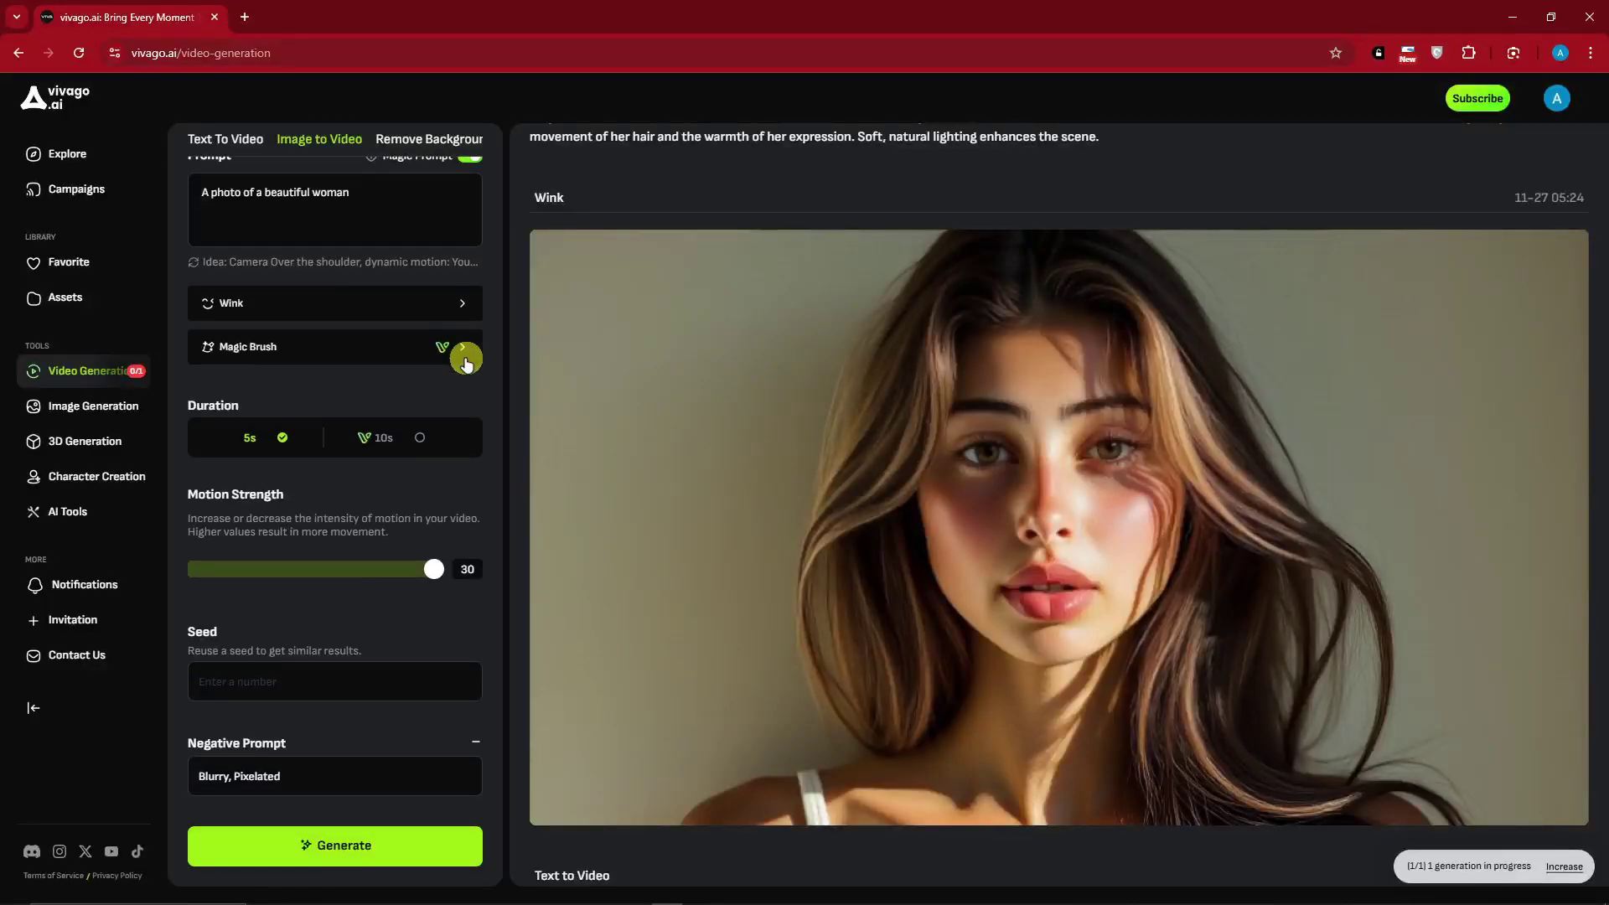
left_click(401, 348)
left_click(1245, 242)
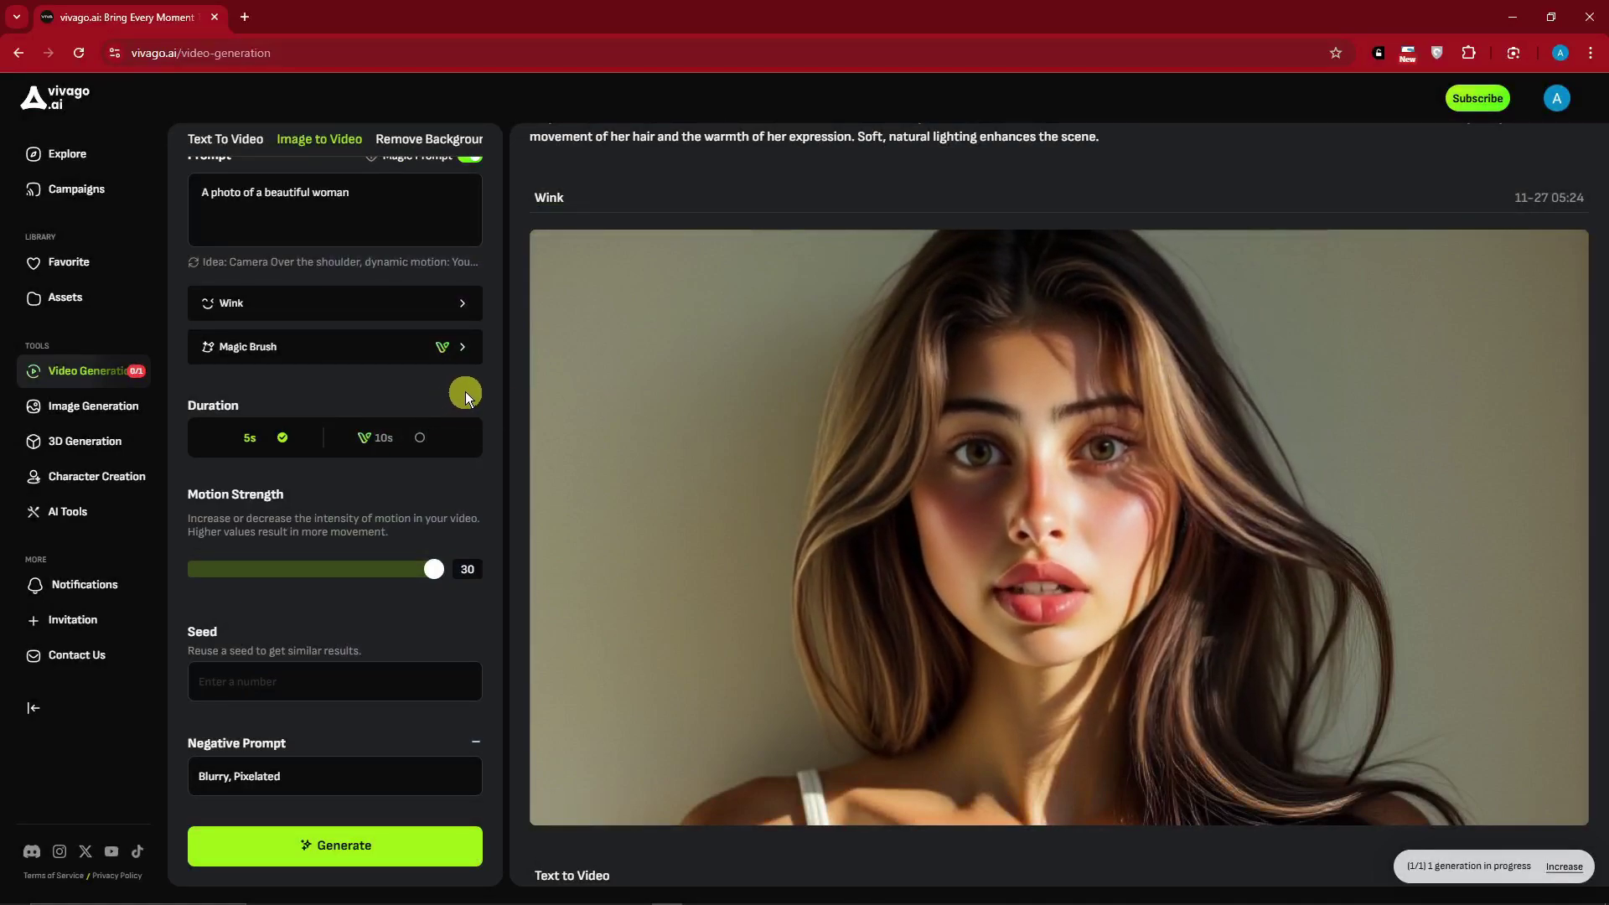
Review the Image to Video settings, including Motion Strength, and watch the earlier Wink video in full screen.
left_click_drag(200, 492, 334, 507)
scroll(339, 609, "up", 3)
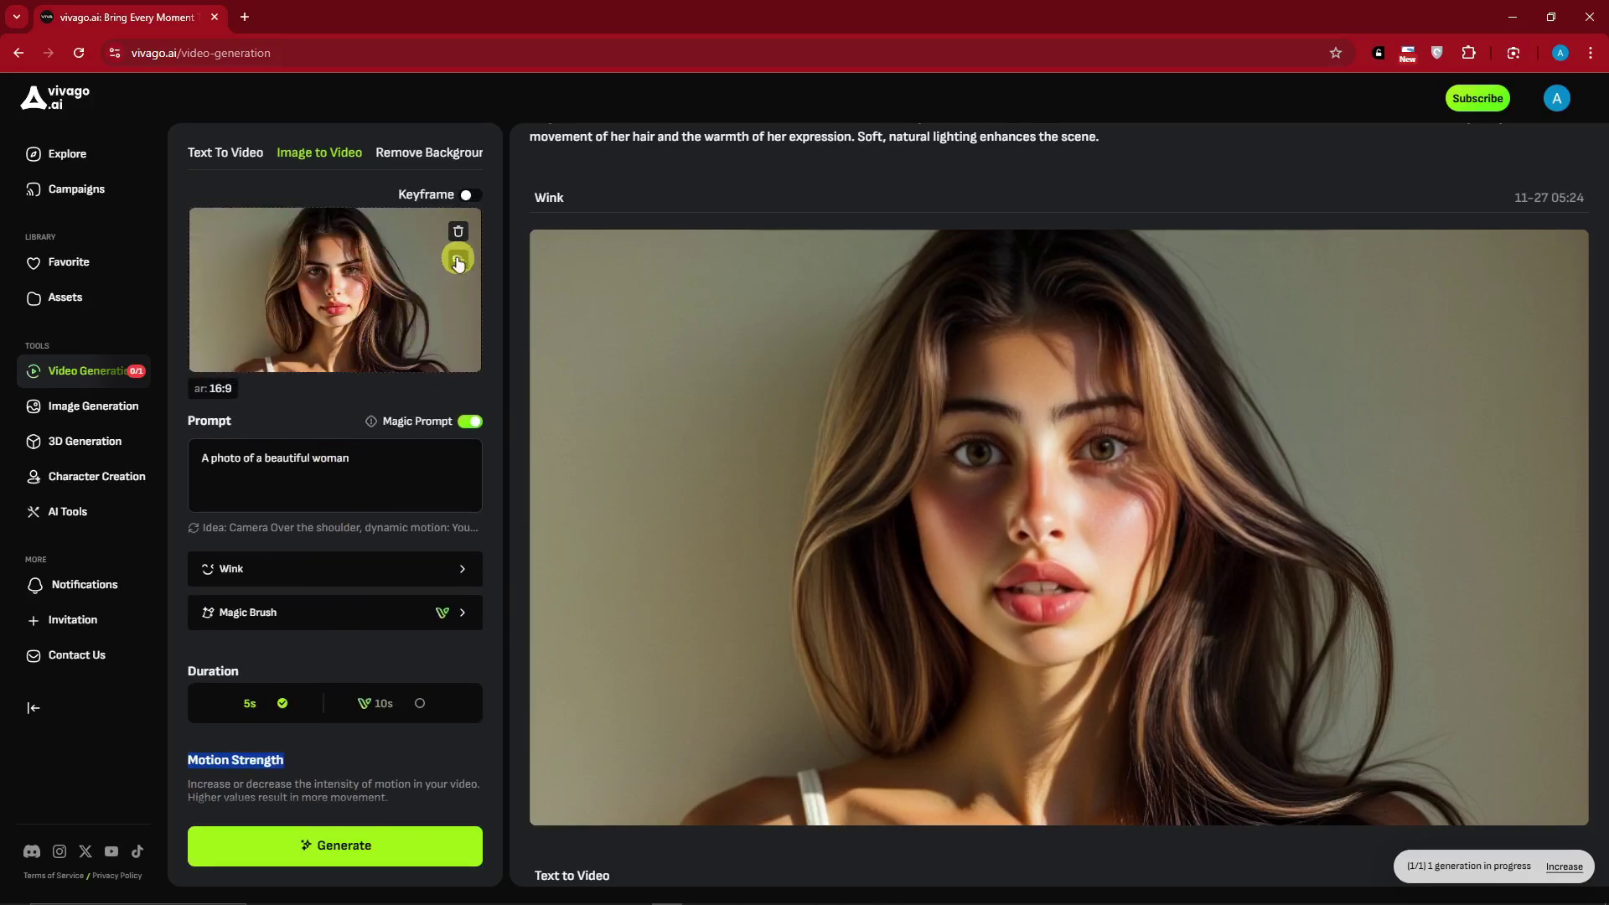
scroll(1508, 420, "down", 3)
left_click(1509, 420)
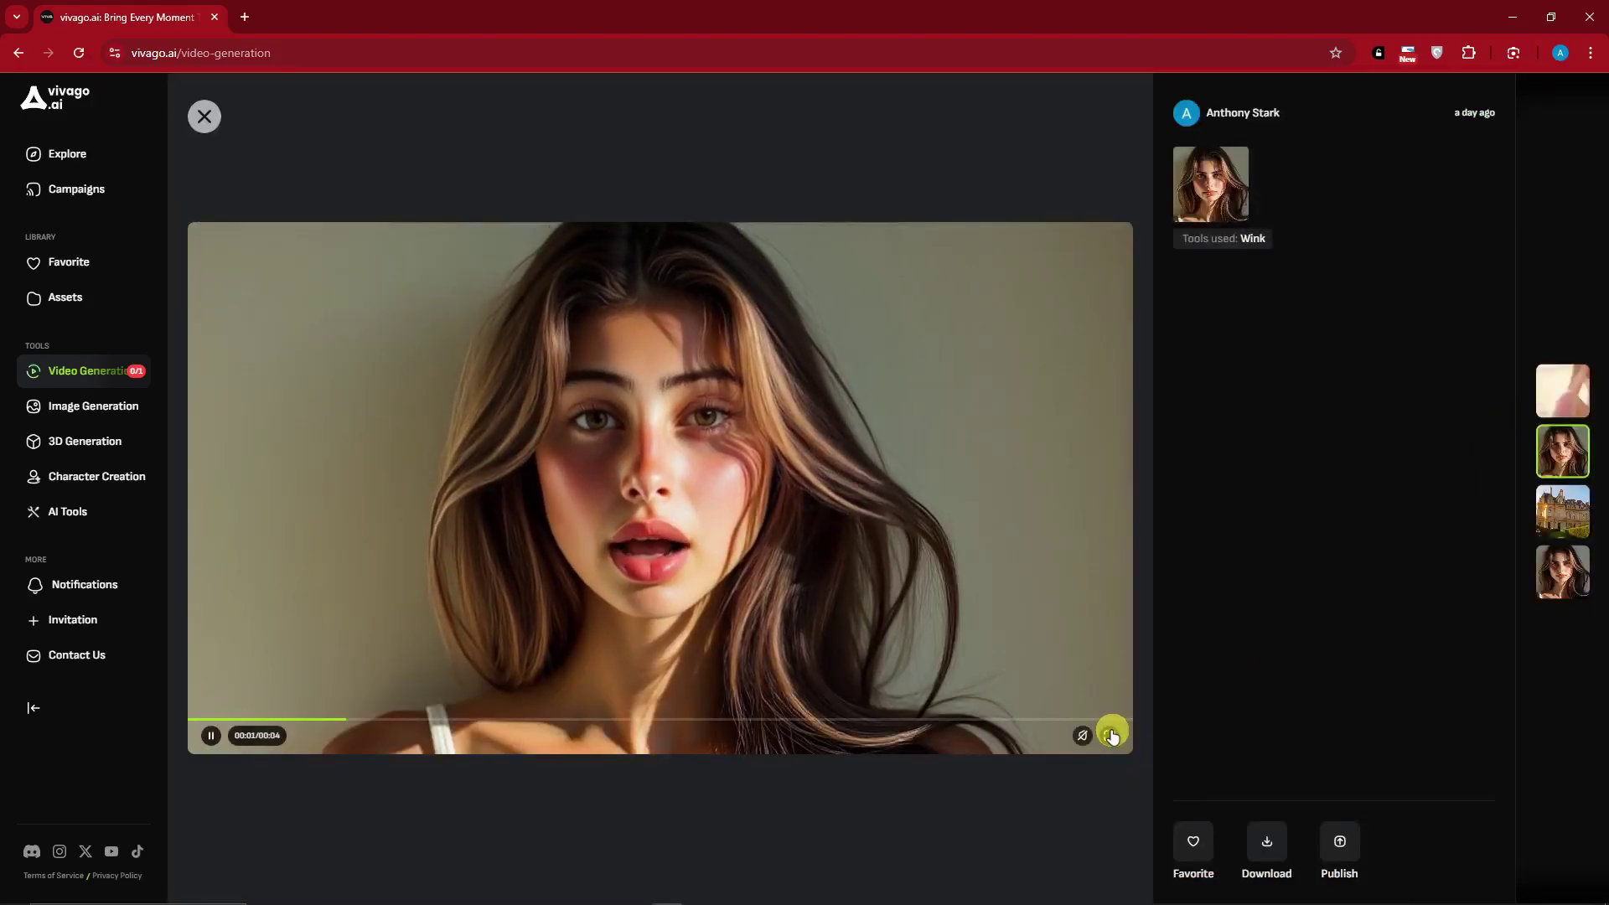
left_click(1112, 736)
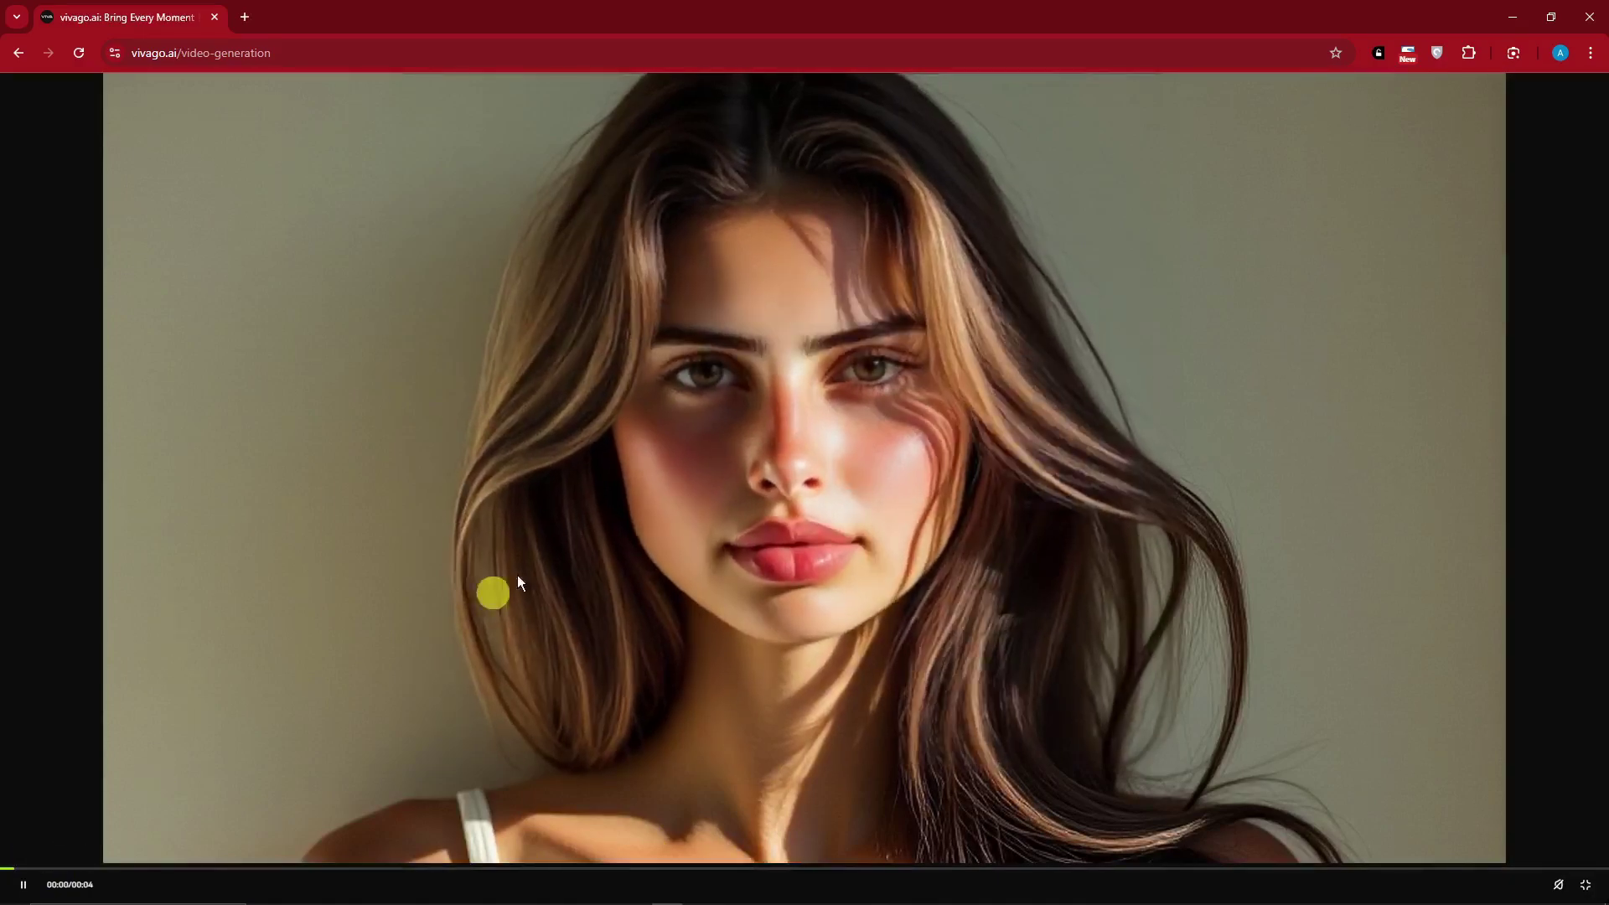
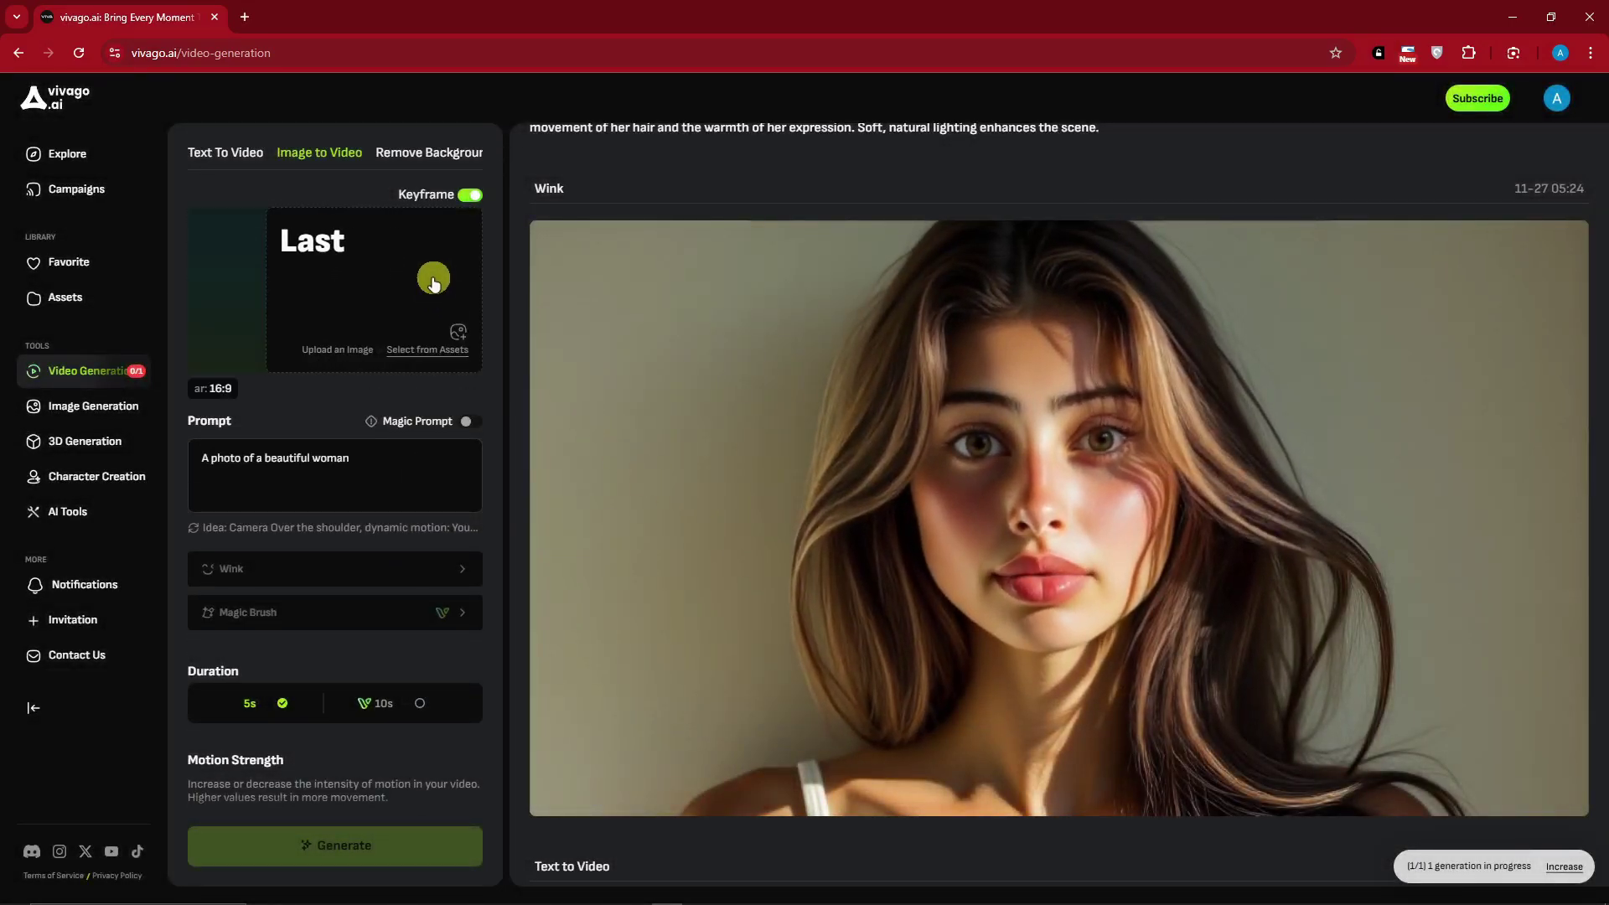
Upload the cinematic Wonder Woman image from Downloads as the last keyframe and accept its crop.
left_click(436, 283)
double_click(872, 258)
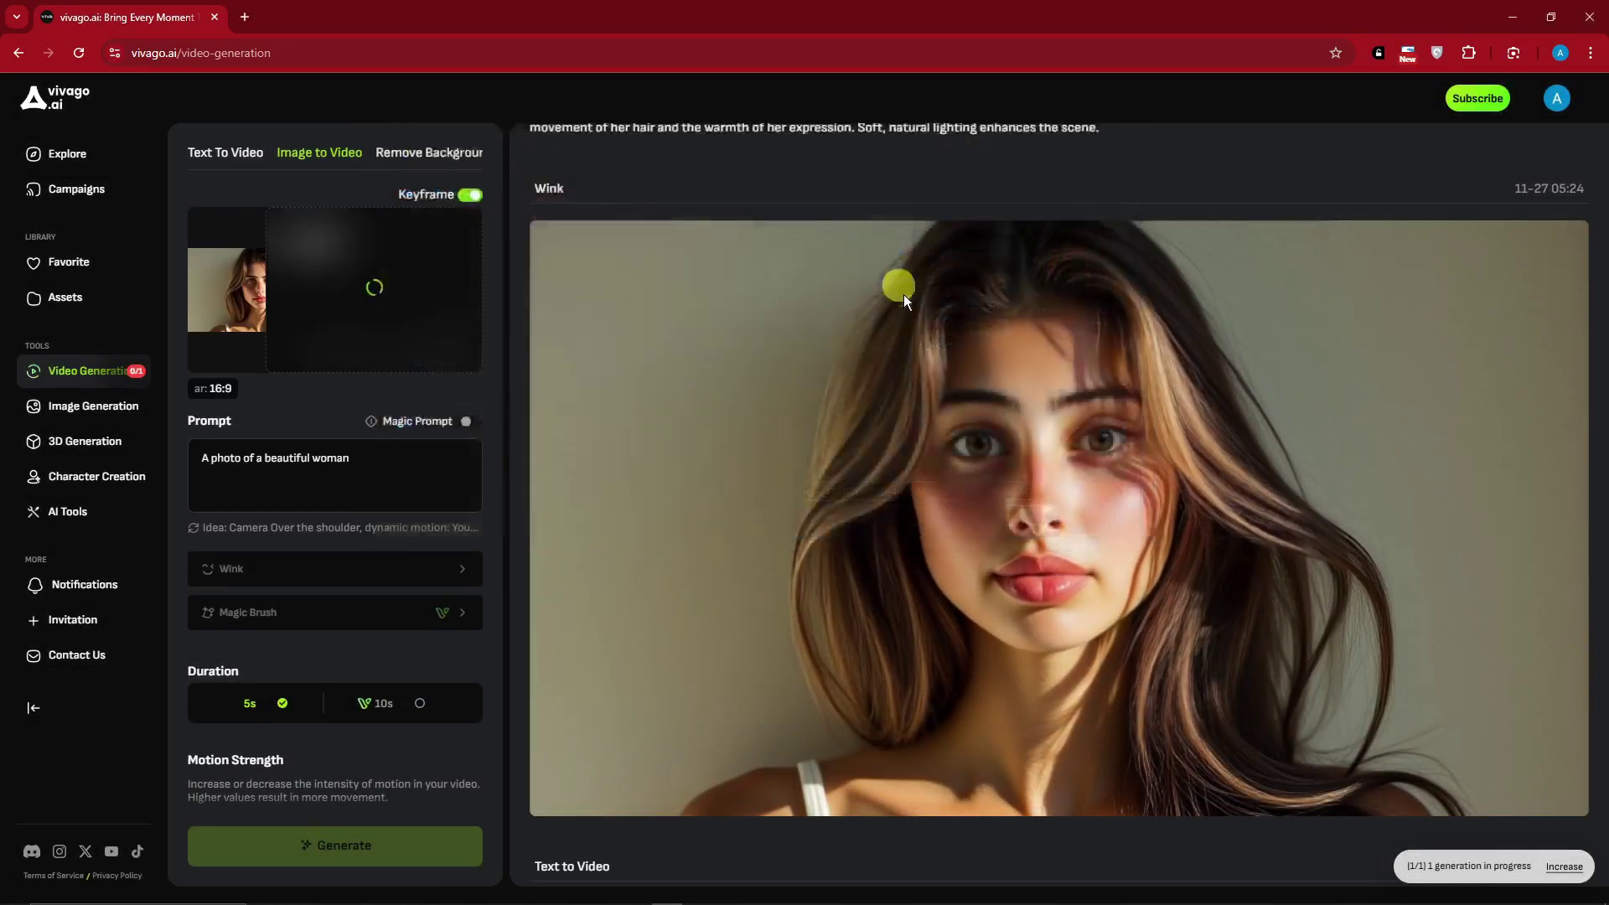
left_click(1110, 696)
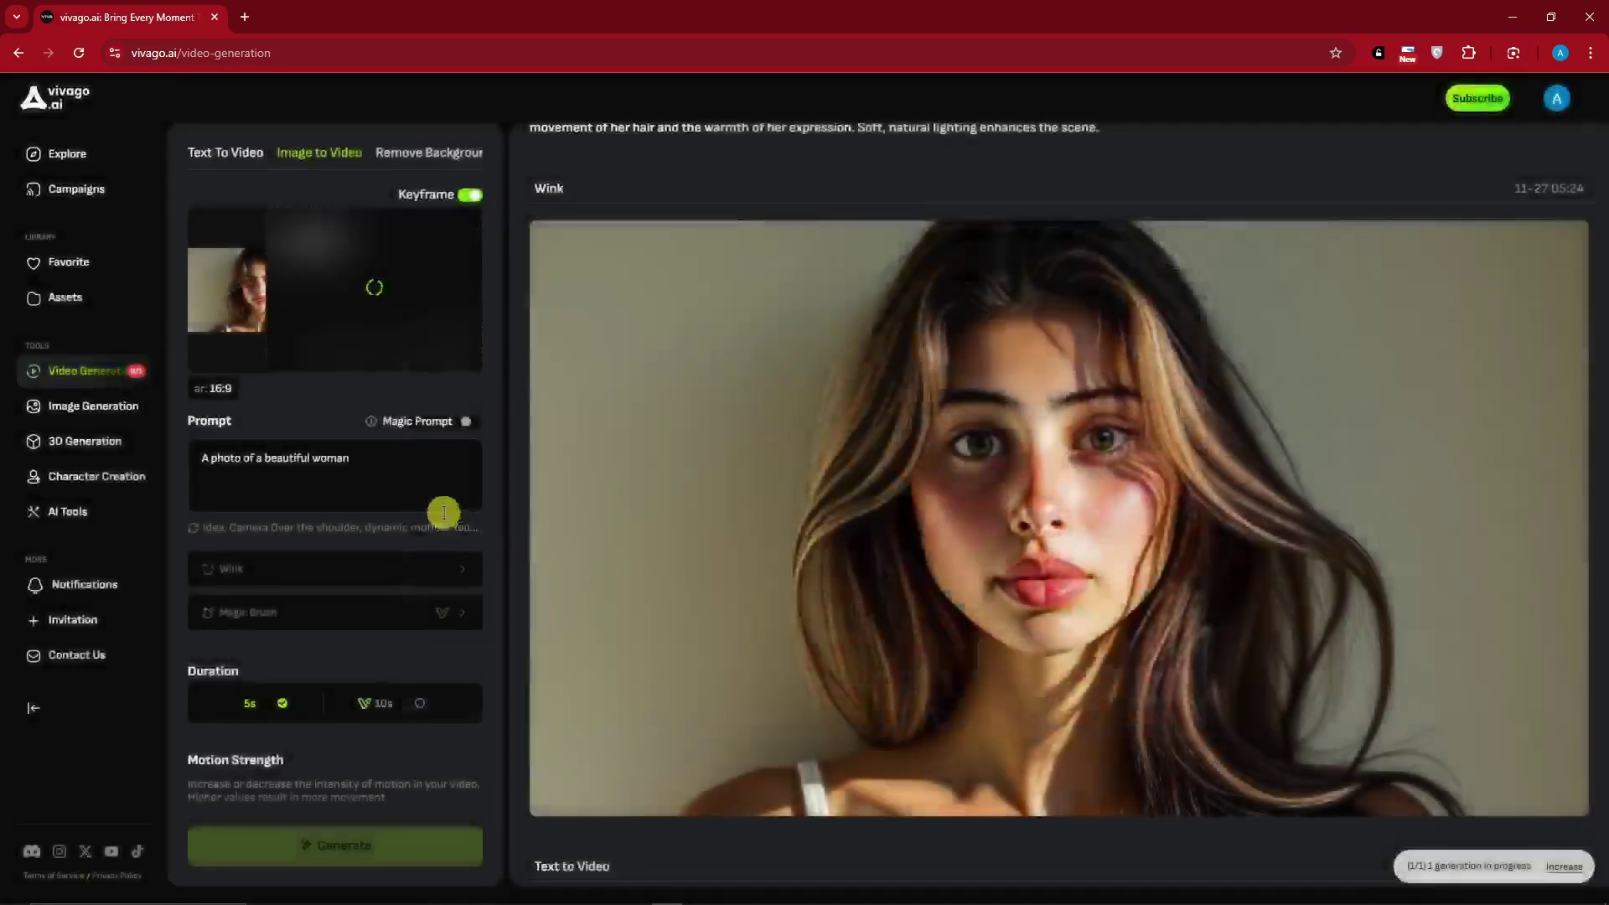
Replace the keyframe video's prompt with "become wonderwoman" and review the Magic Prompt, Wink, Duration and Motion Strength settings.
left_click(384, 457)
key("ctrl+a")
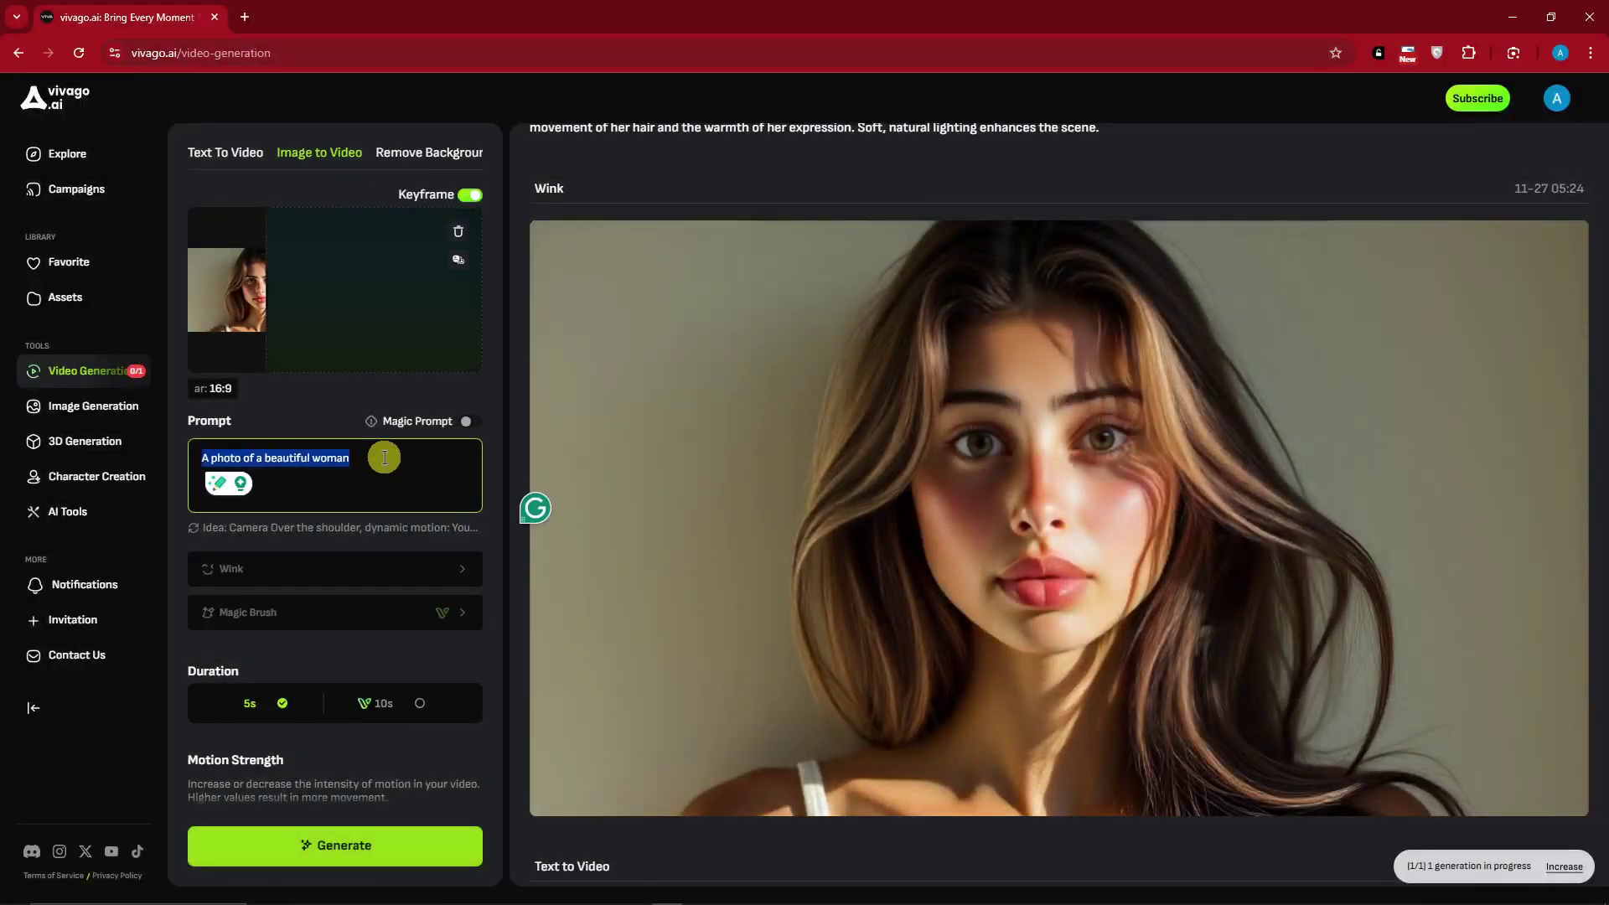
type("Wod")
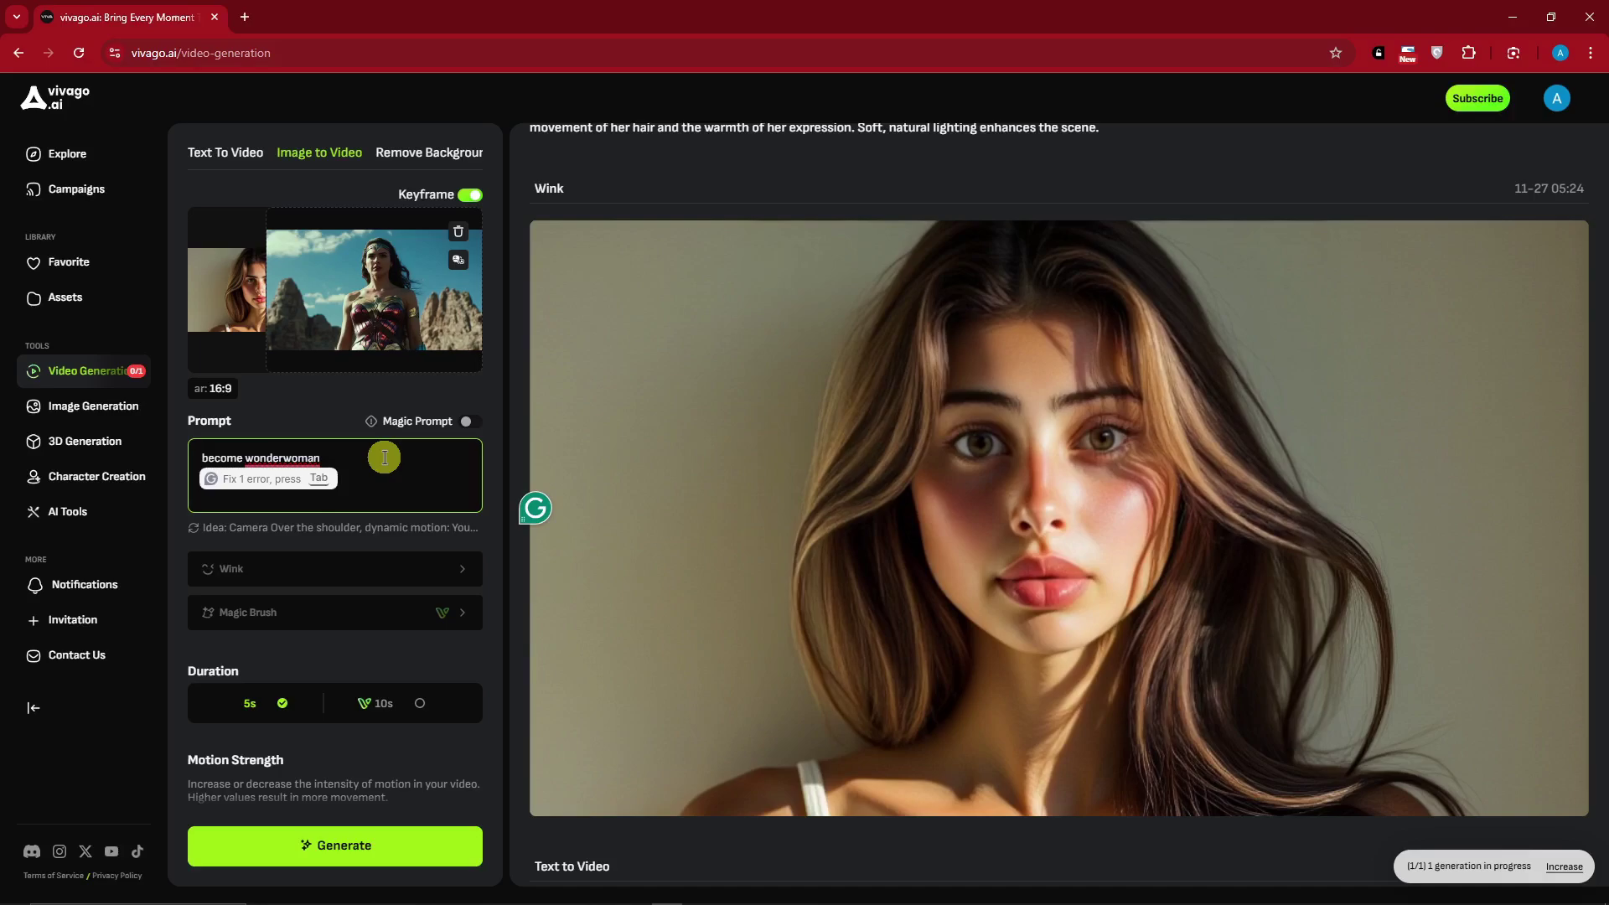
left_click(470, 421)
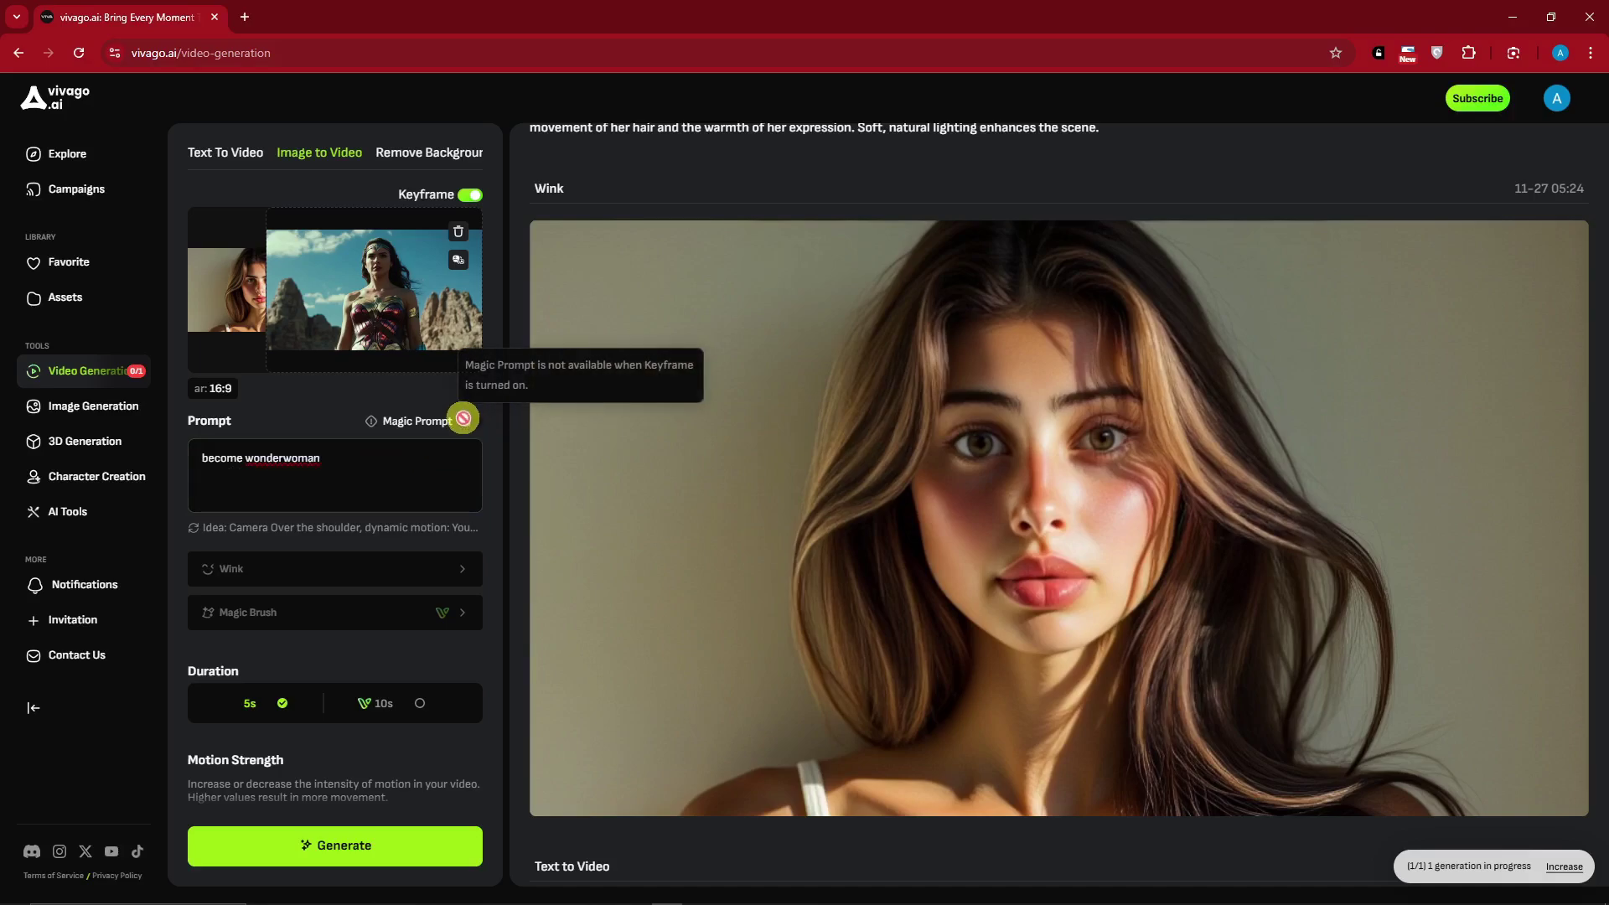
scroll(452, 503, "down", 3)
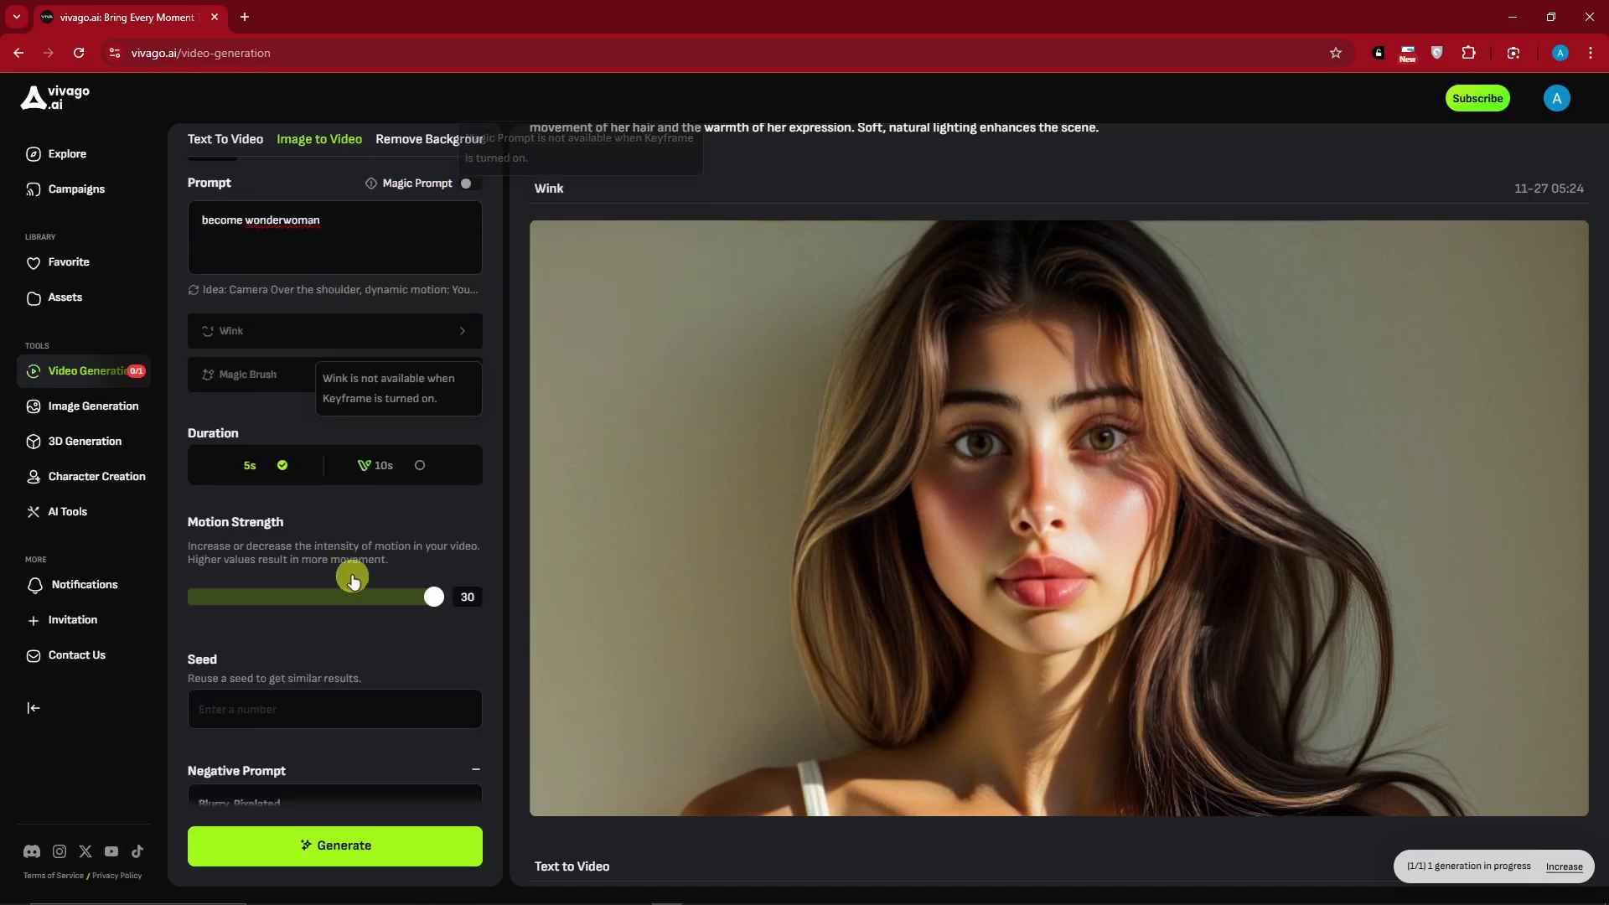
left_click(370, 308)
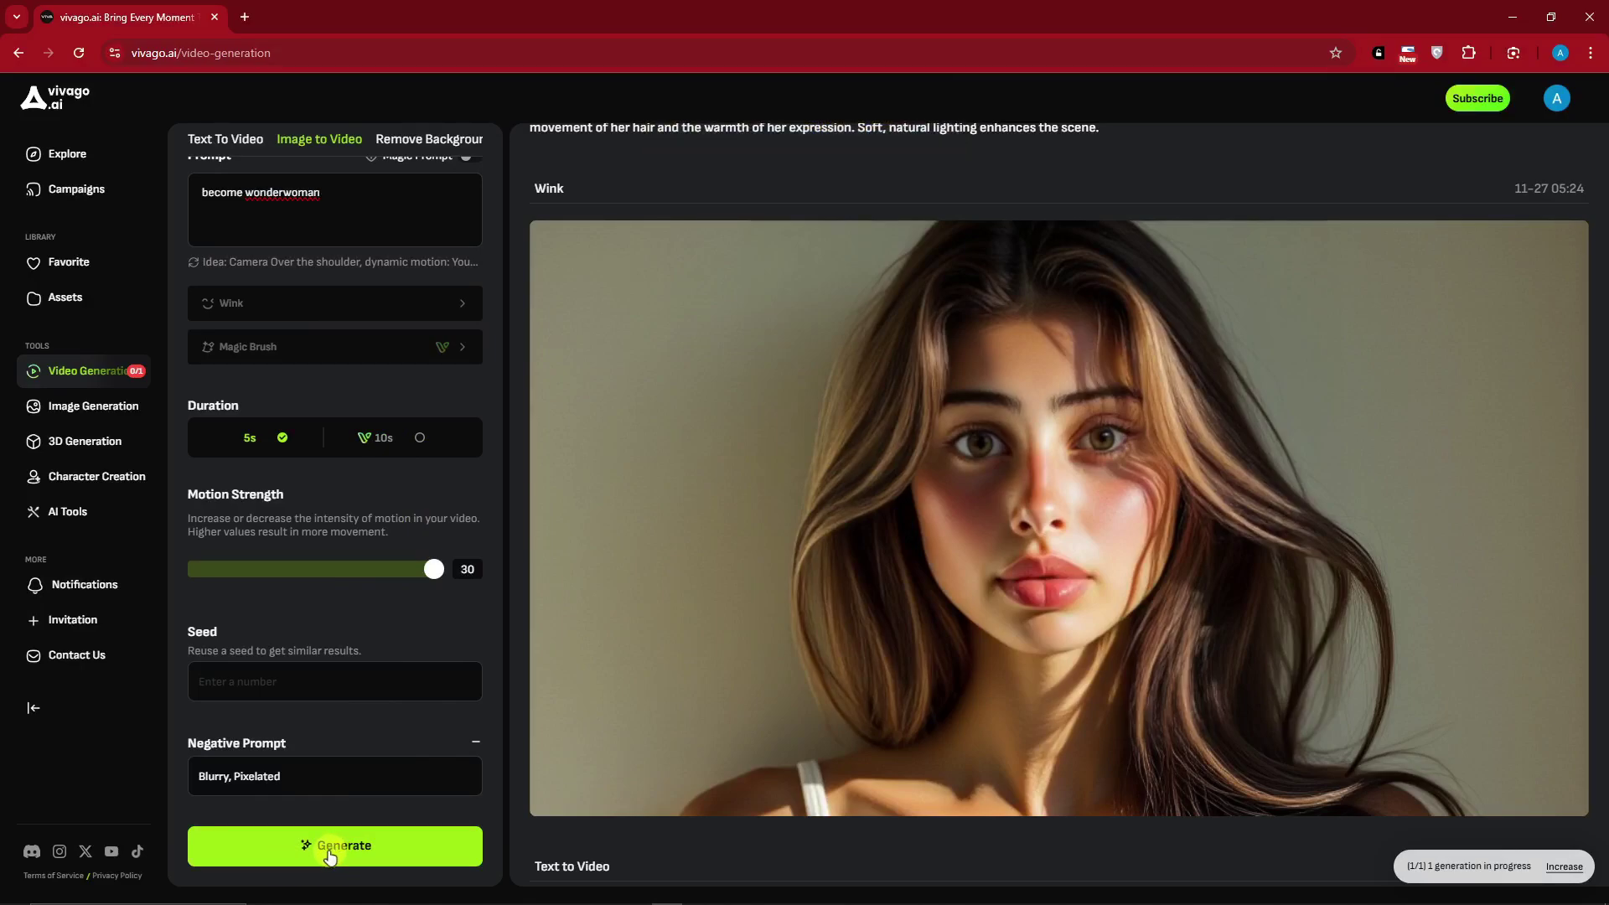
Open the earlier "Turn into wonderwoman" keyframe video and watch it in full screen.
scroll(922, 579, "down", 15)
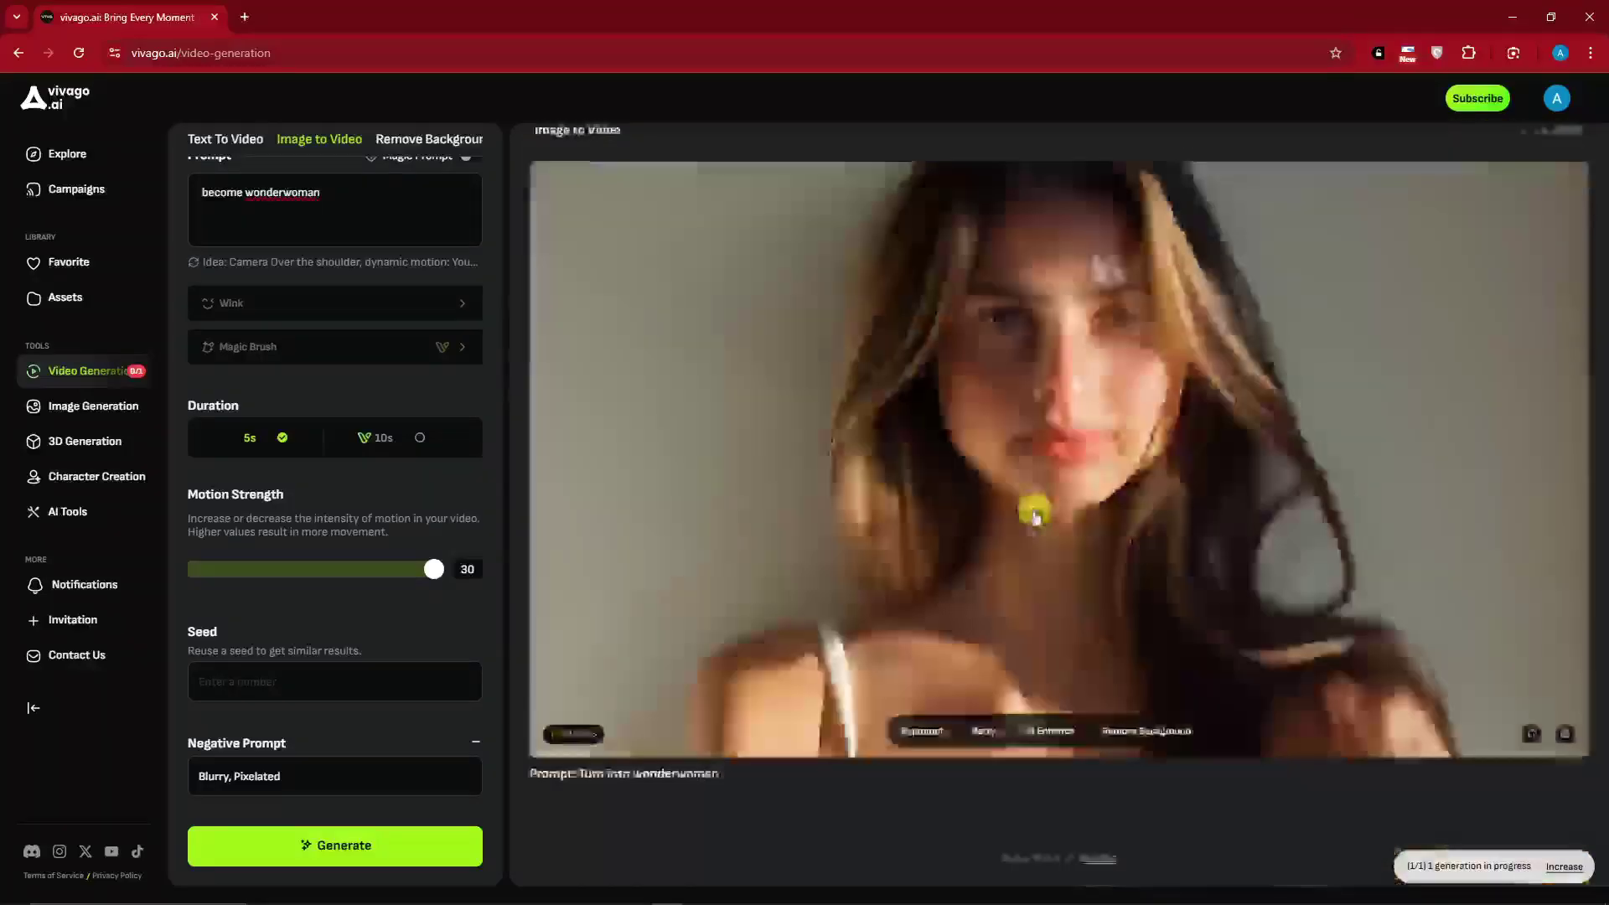
left_click(1036, 516)
left_click(1112, 735)
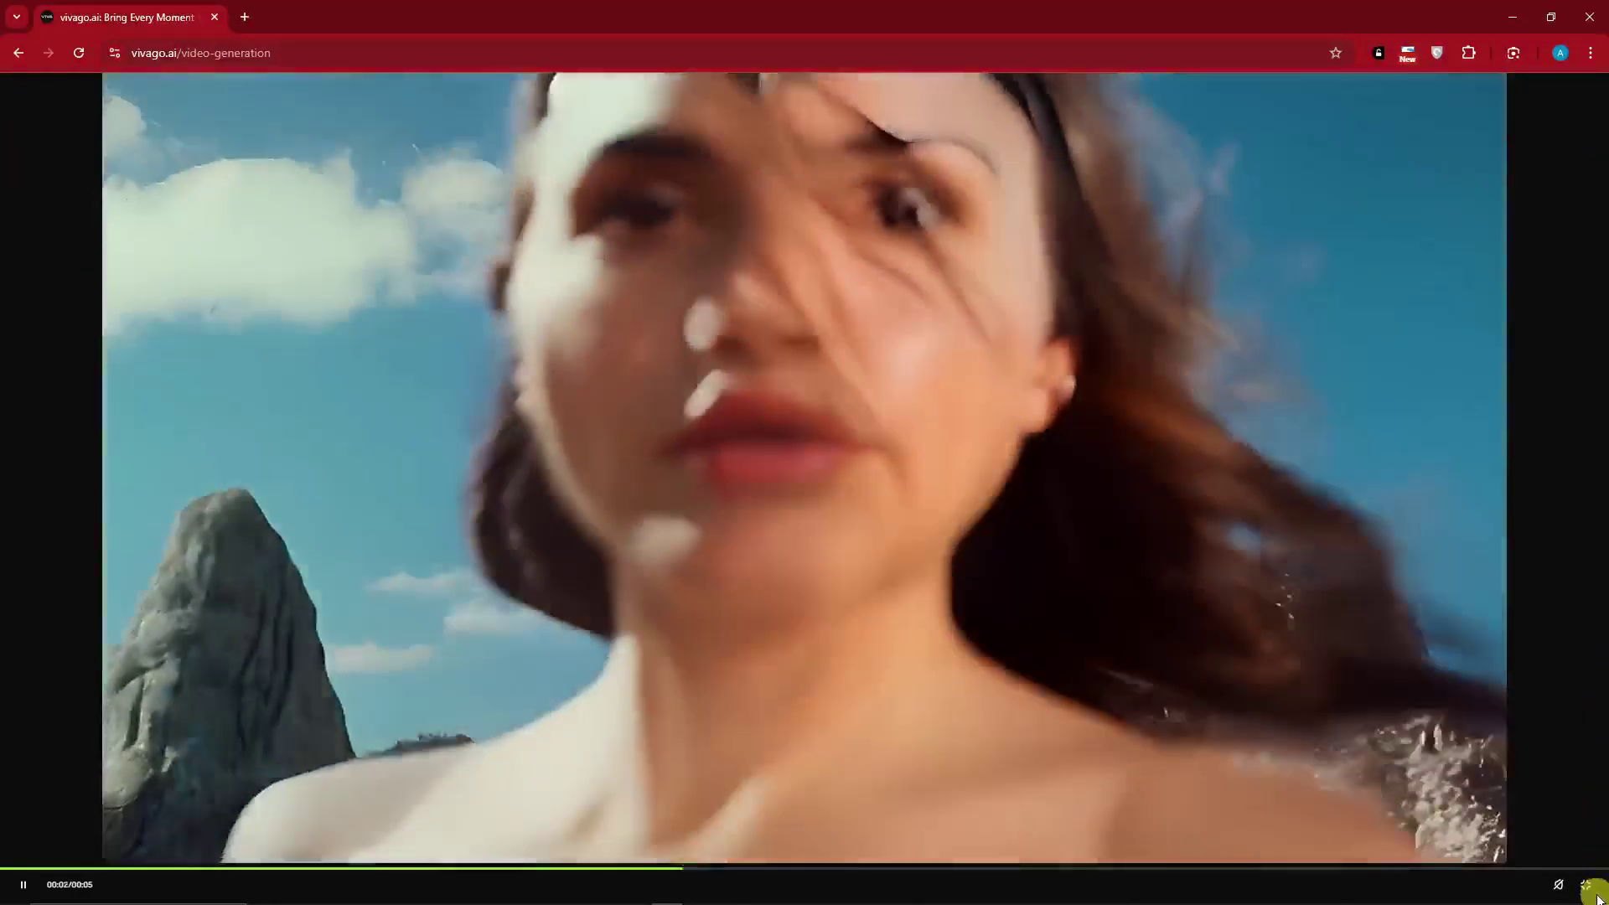
left_click(1588, 886)
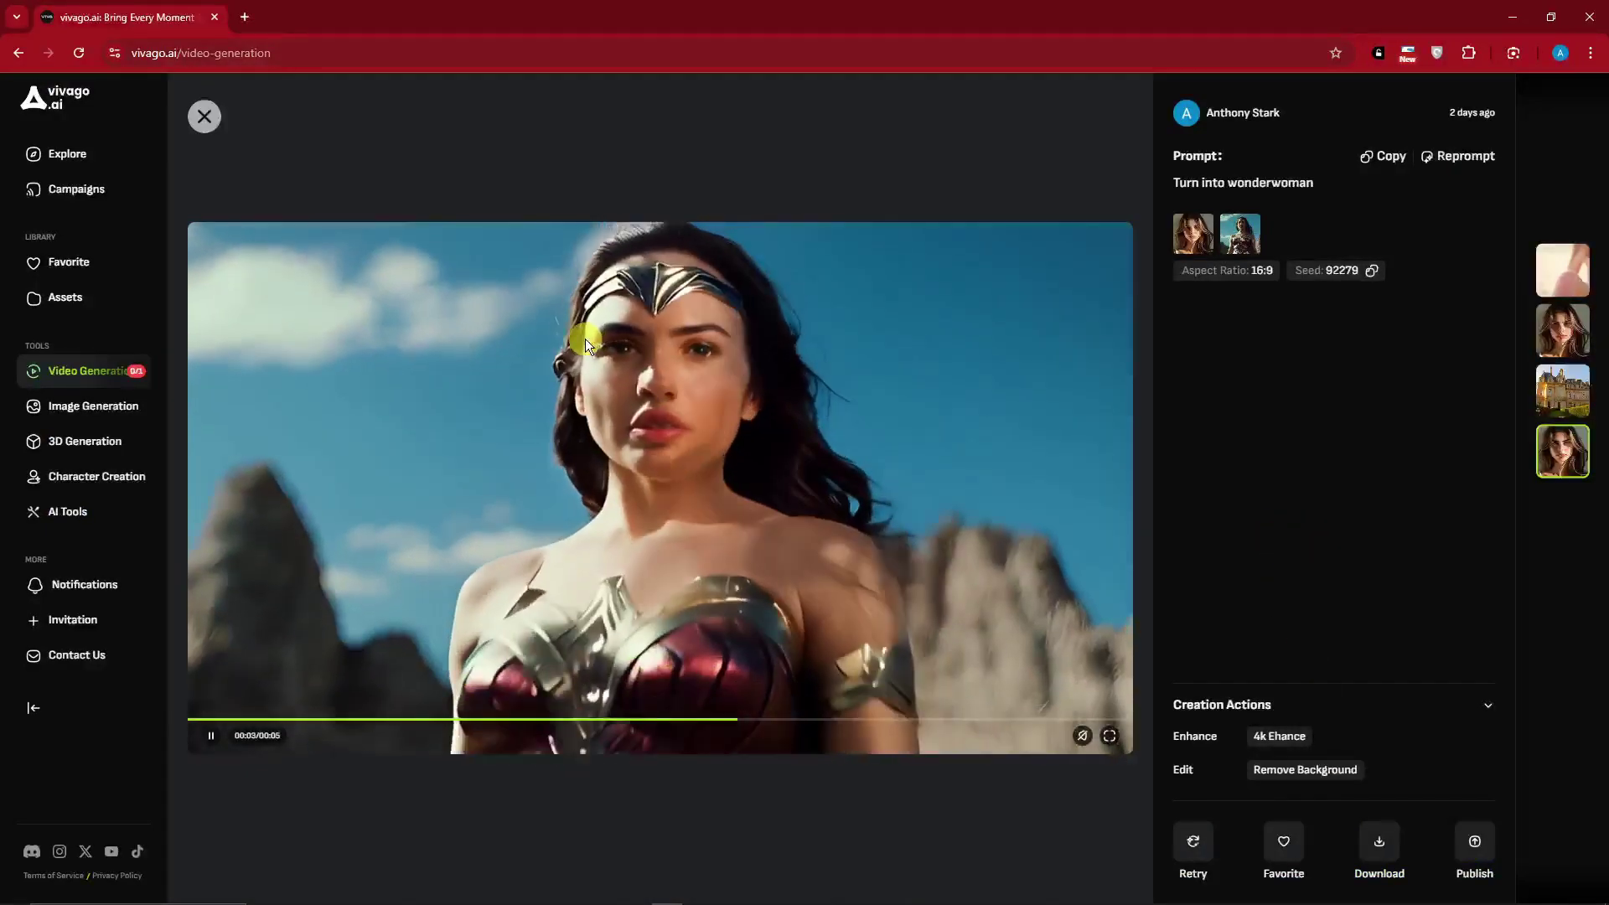
Try the 4K enhancement on the Wonder Woman video, dismiss the upgrade offer and return to the Image to Video settings.
left_click(1272, 734)
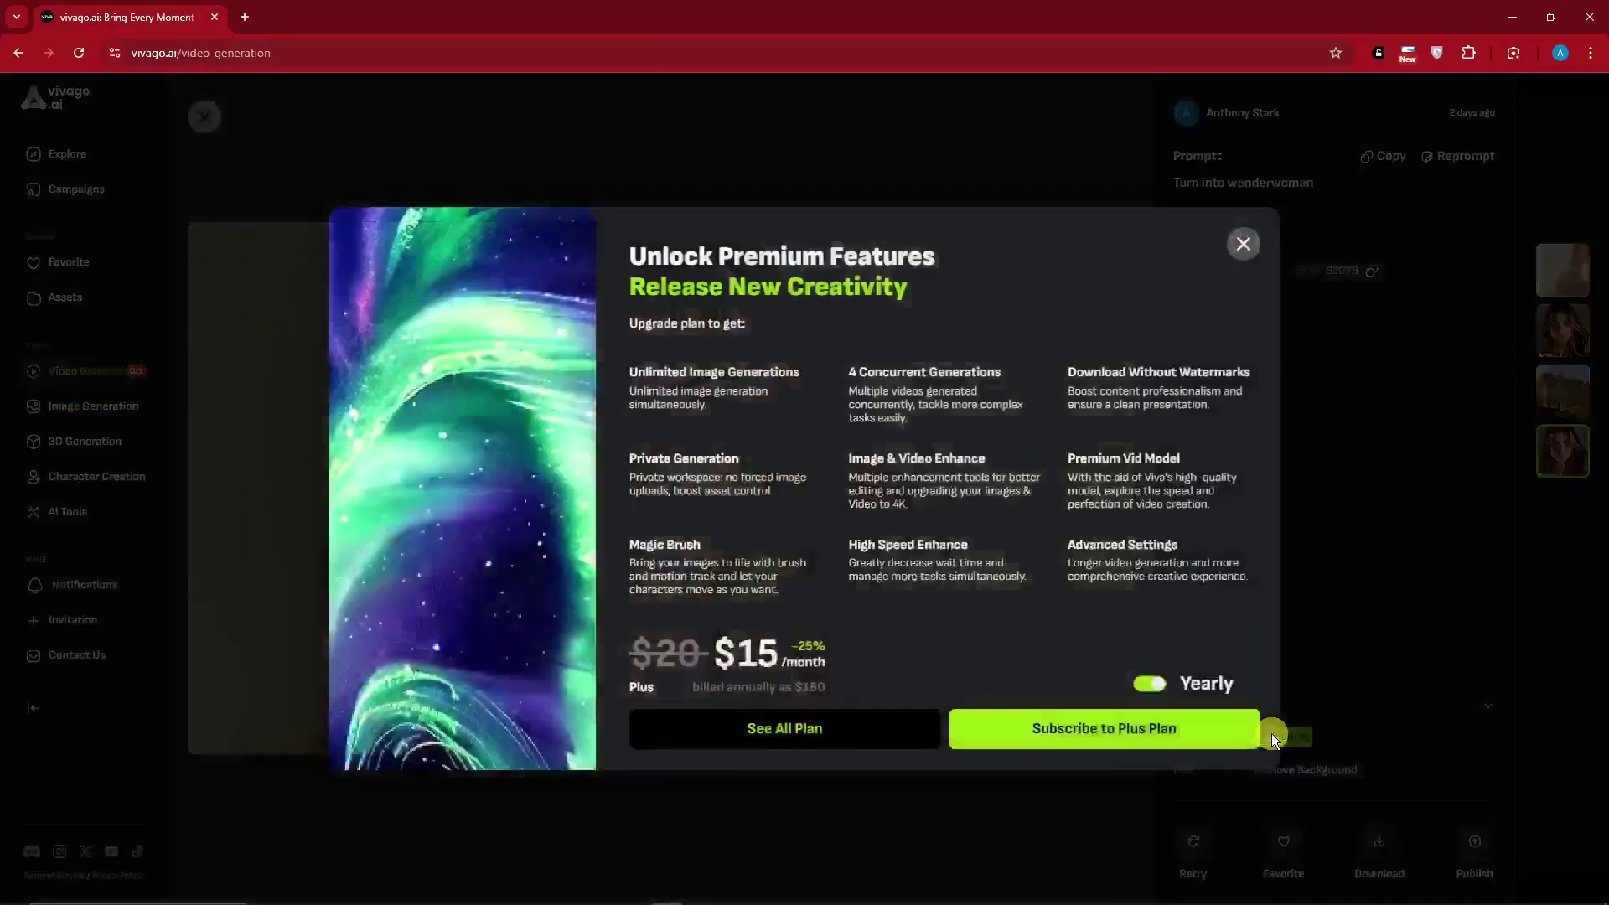
left_click(1247, 245)
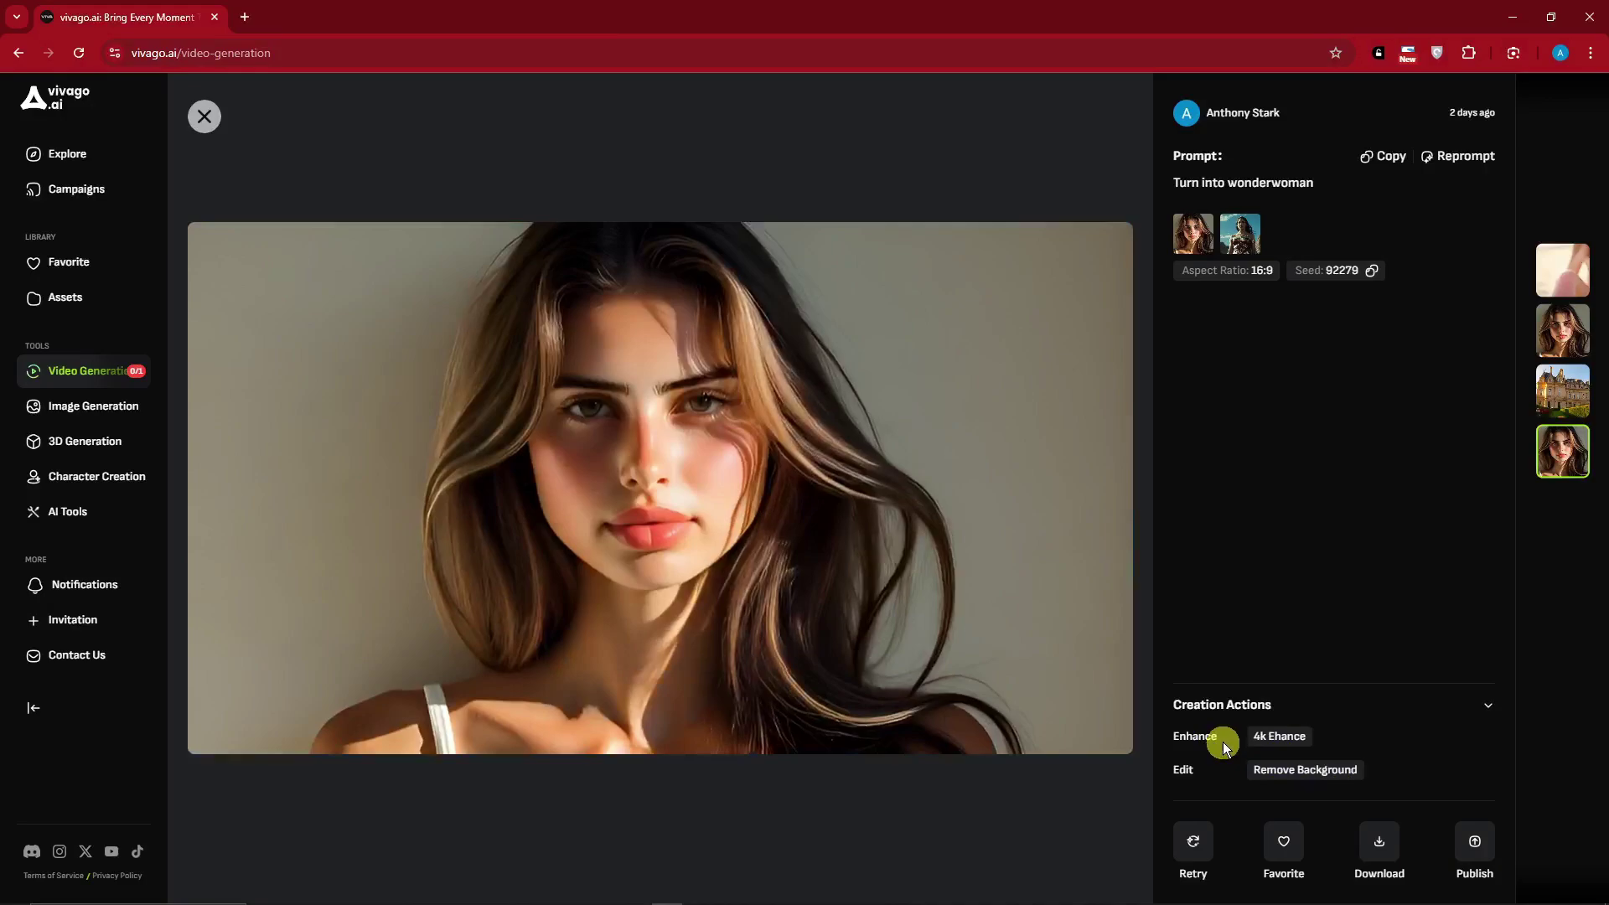
left_click(204, 117)
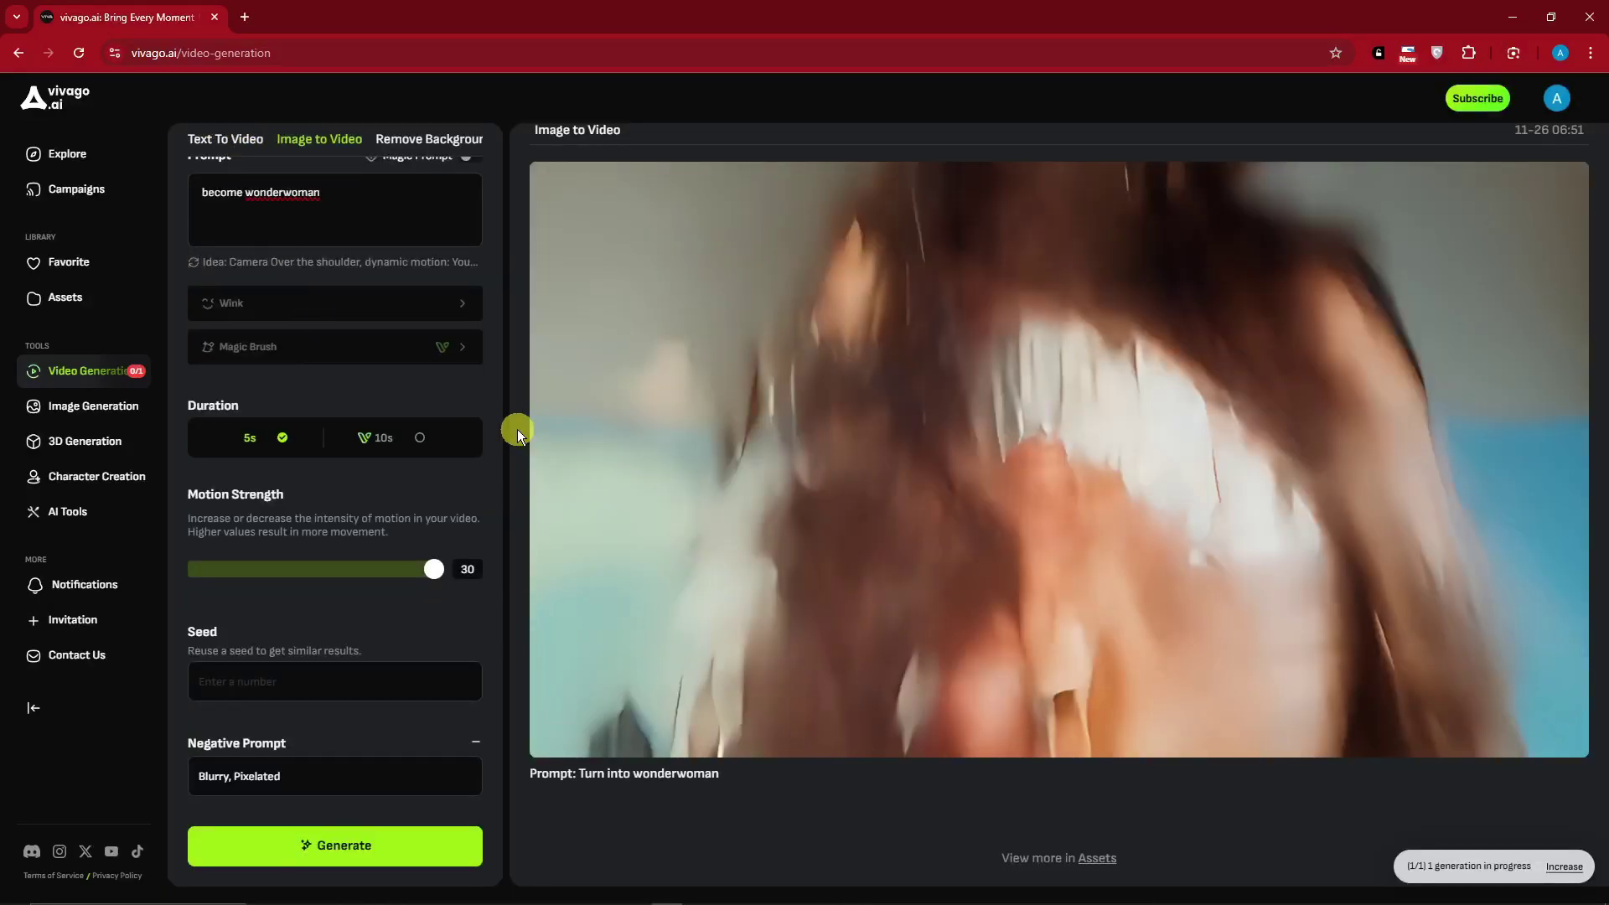
scroll(456, 424, "up", 3)
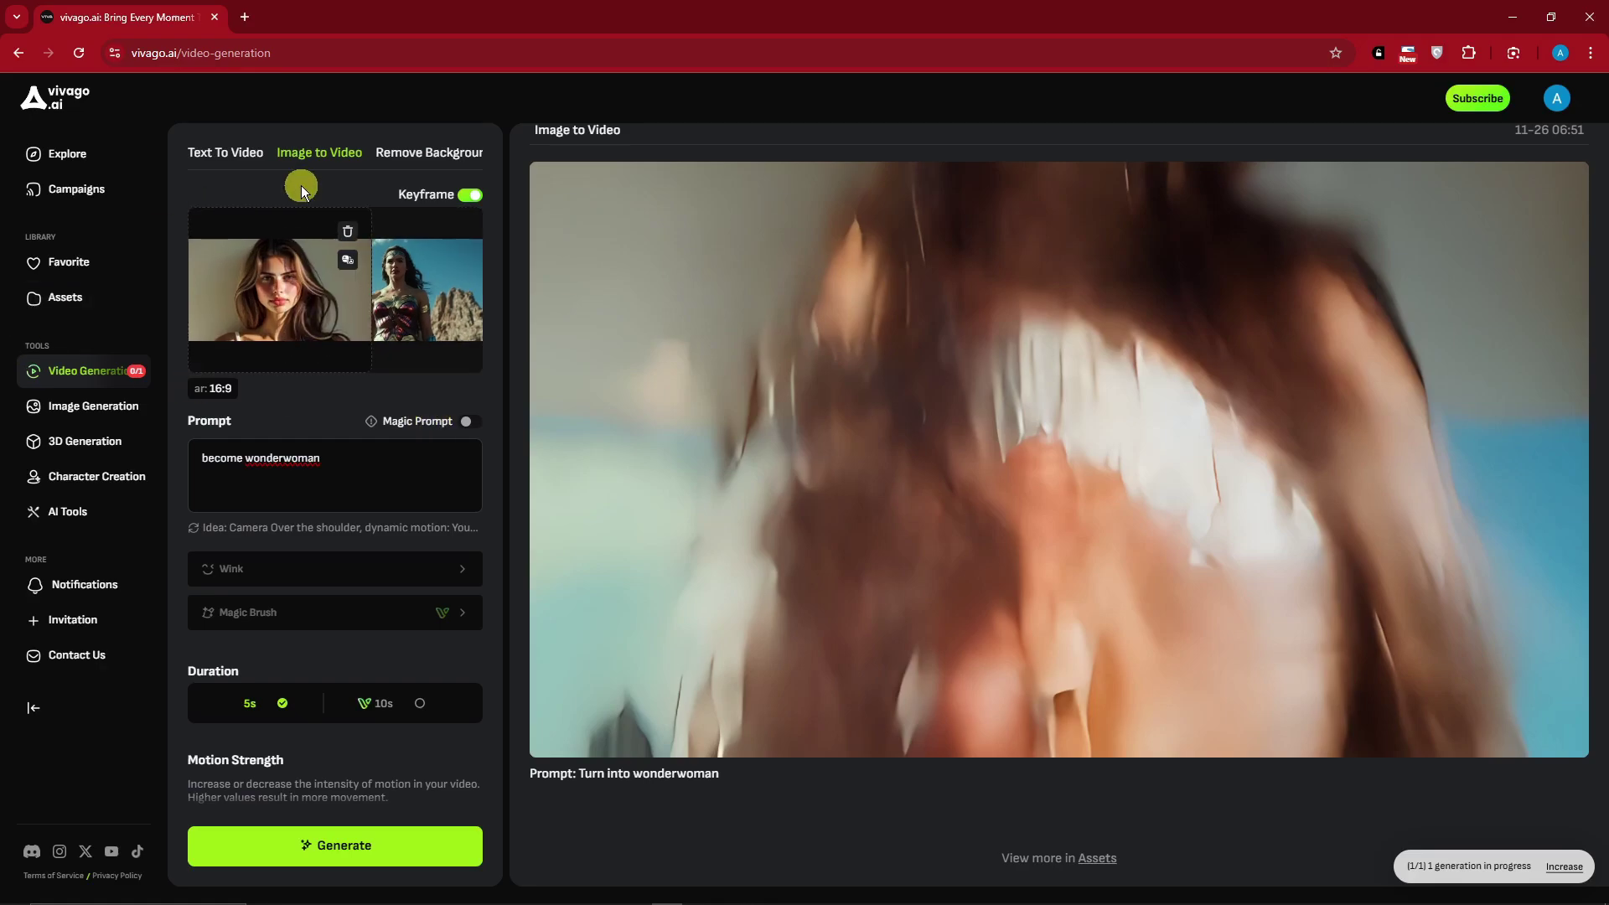
Switch to Image Generation and fill the prompt with the suggested idea of a grouchy green cat with oversized ears.
left_click(103, 410)
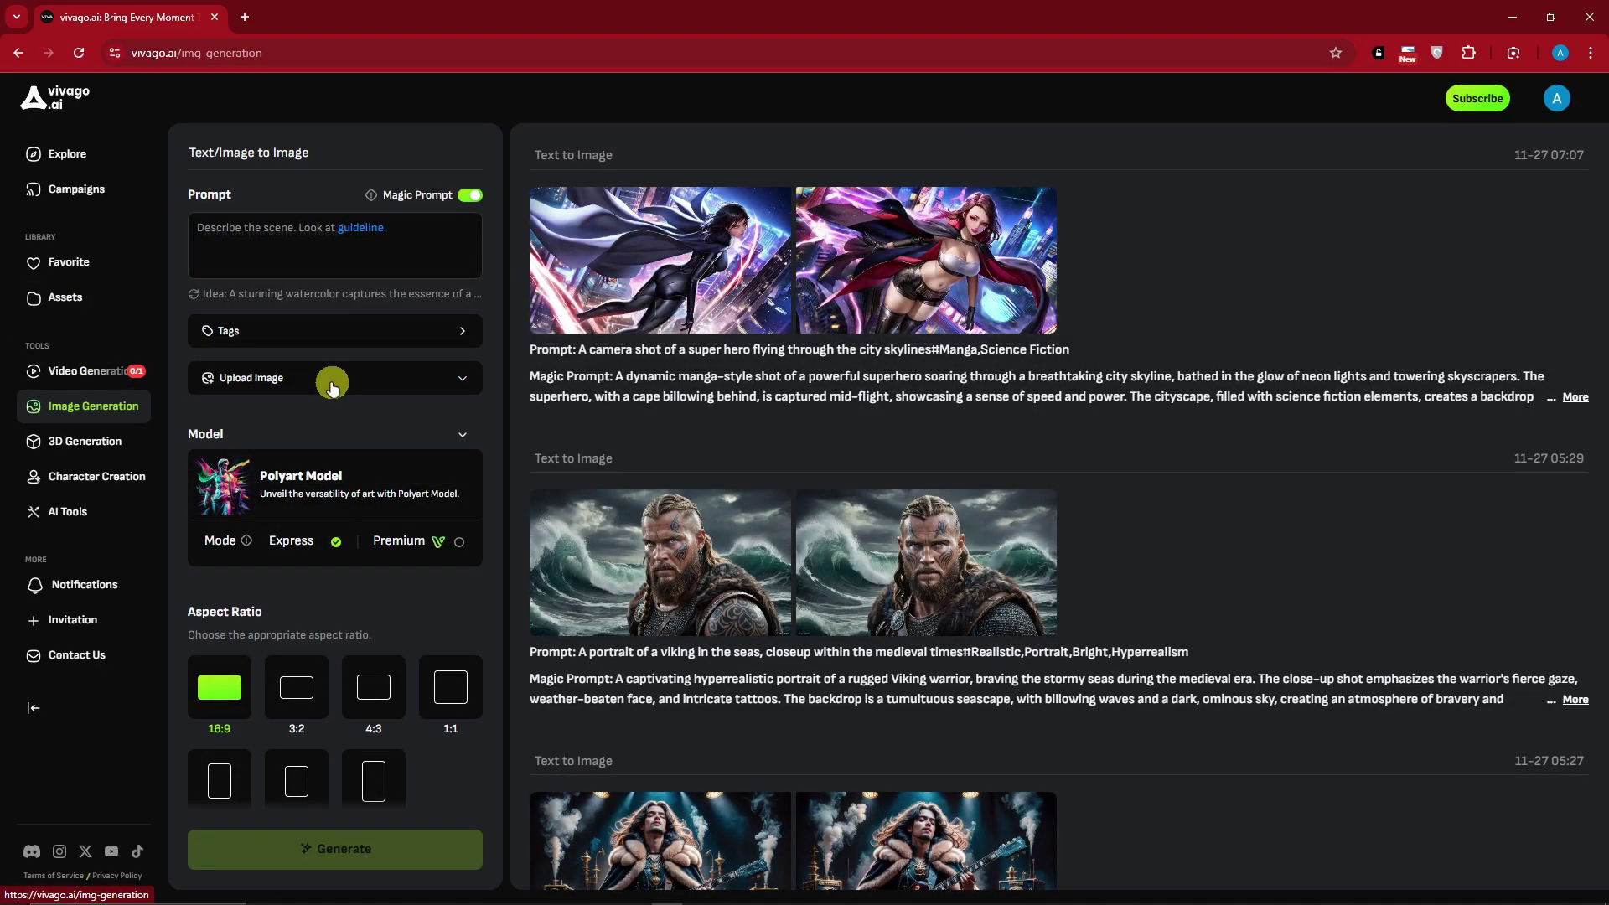
left_click(285, 228)
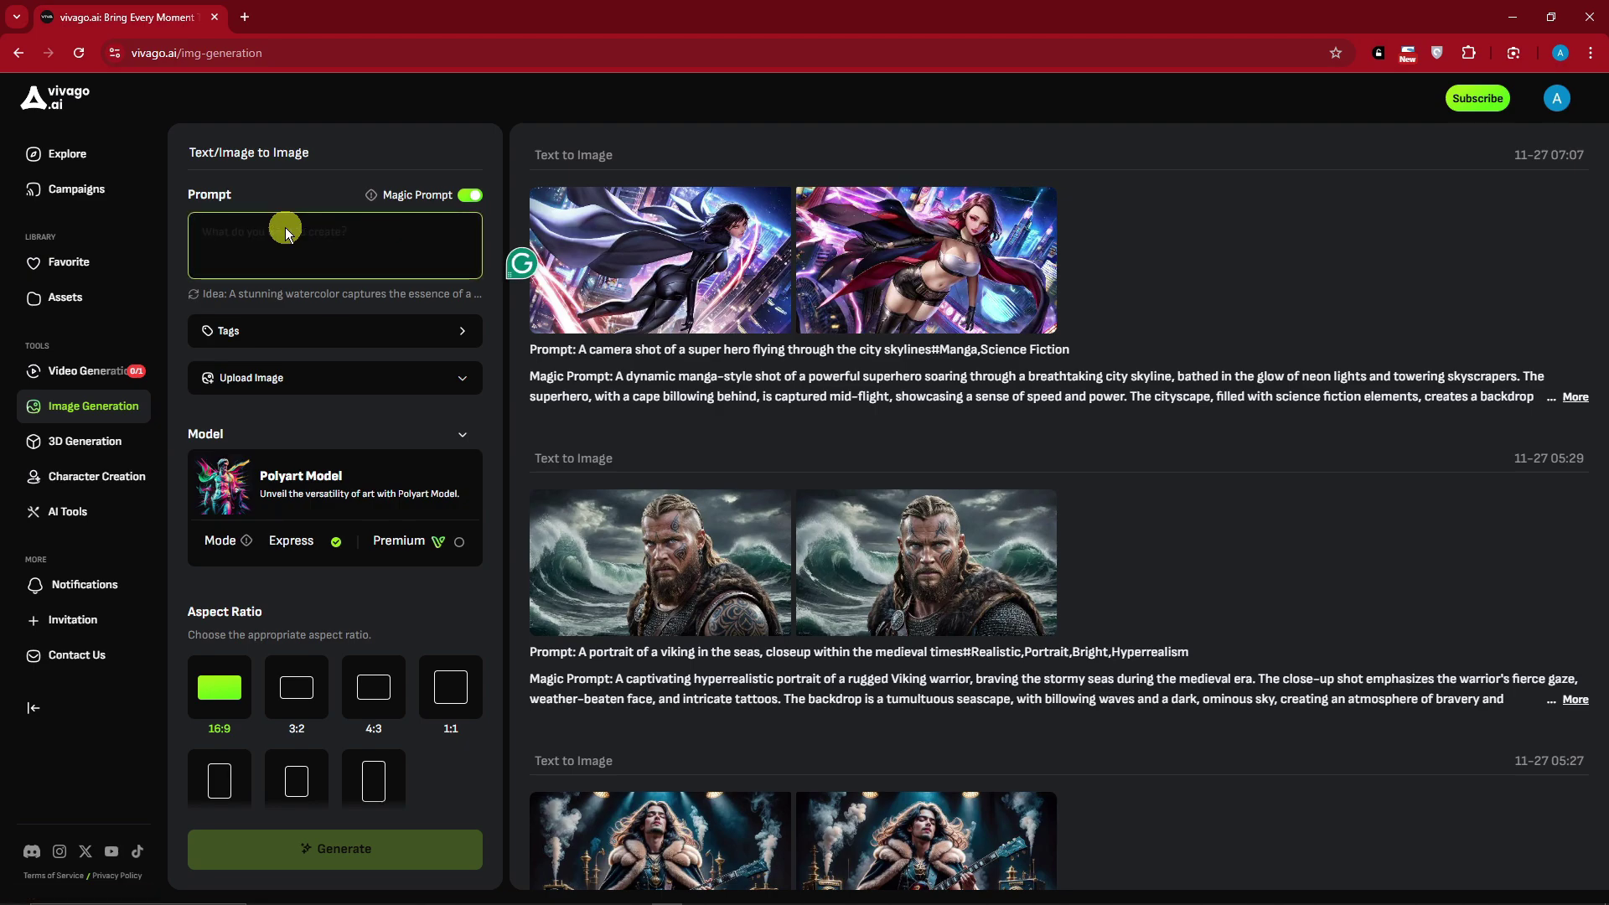
left_click(469, 196)
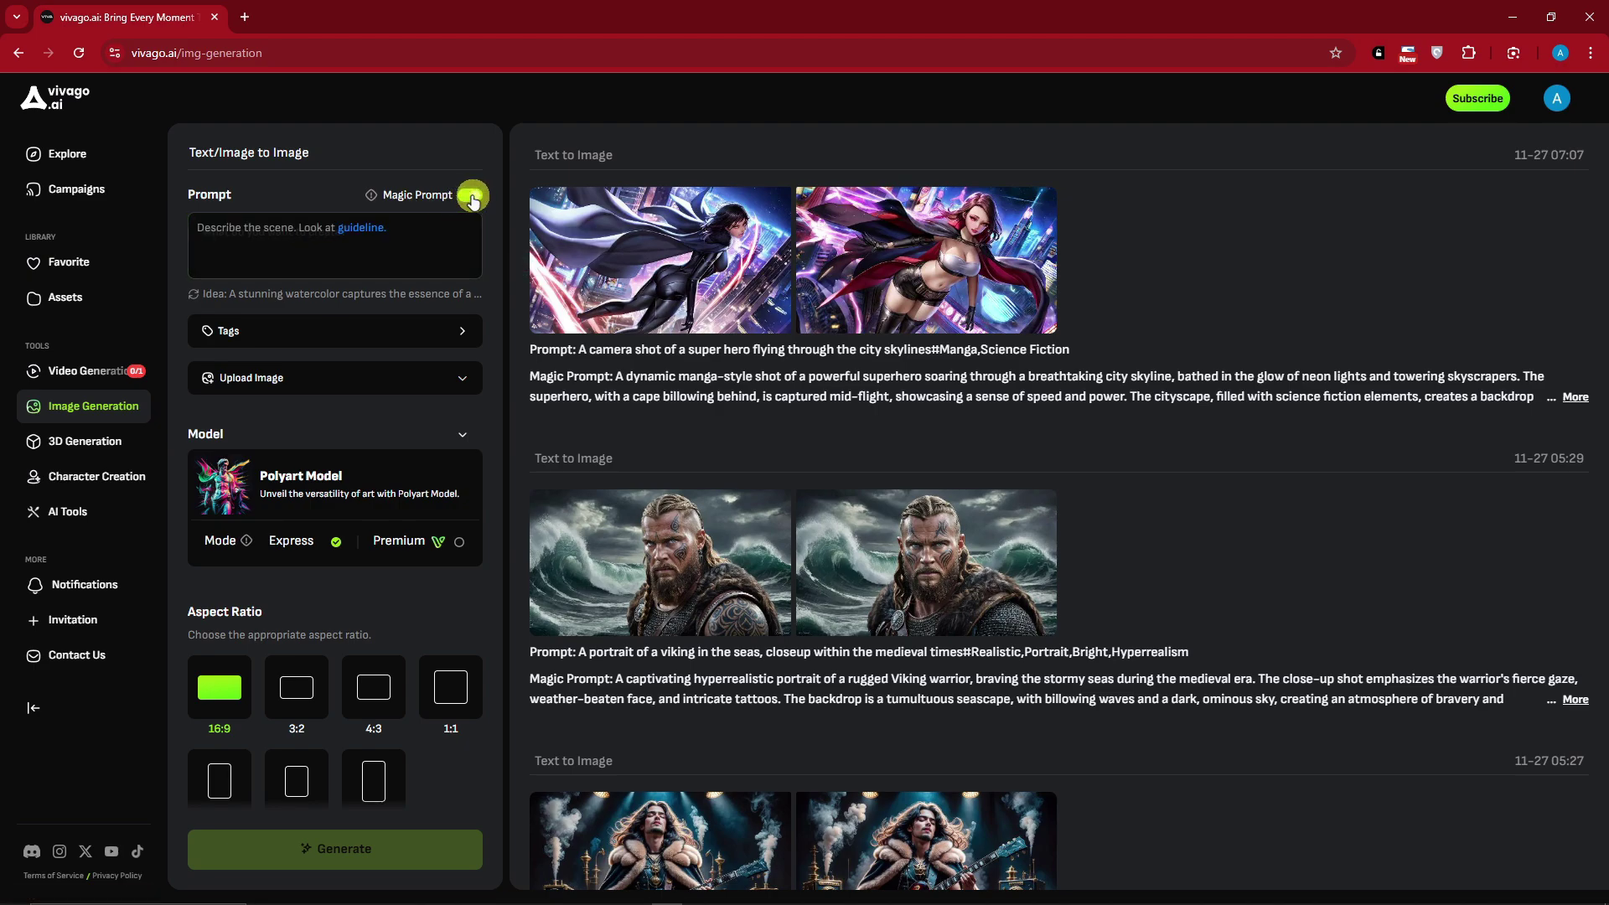
left_click(192, 293)
left_click(247, 292)
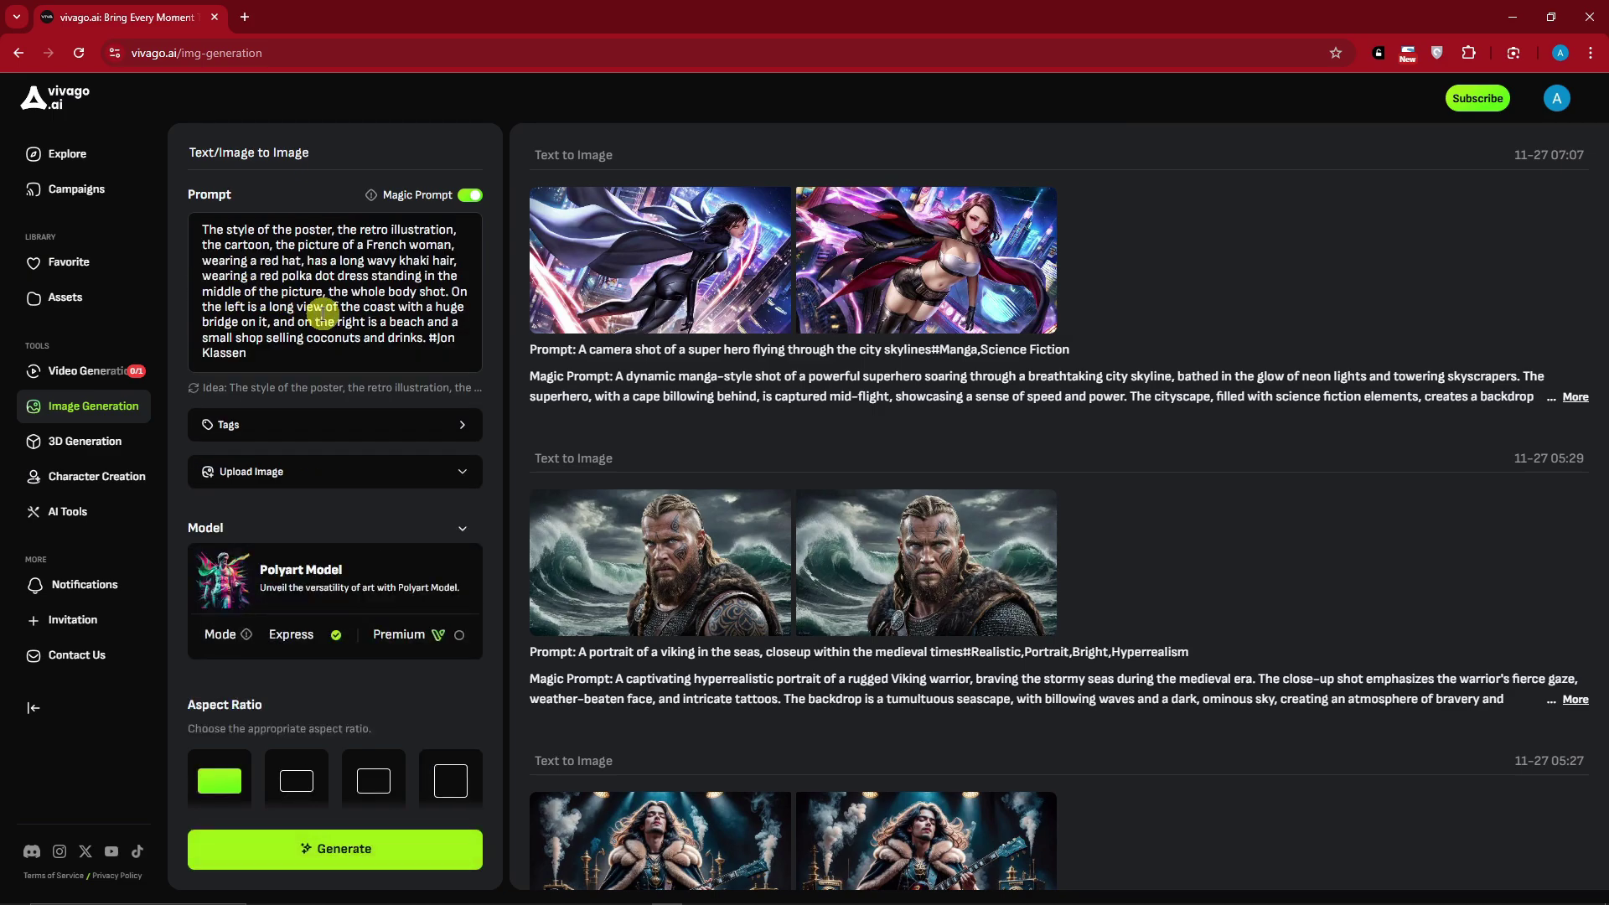
left_click(275, 389)
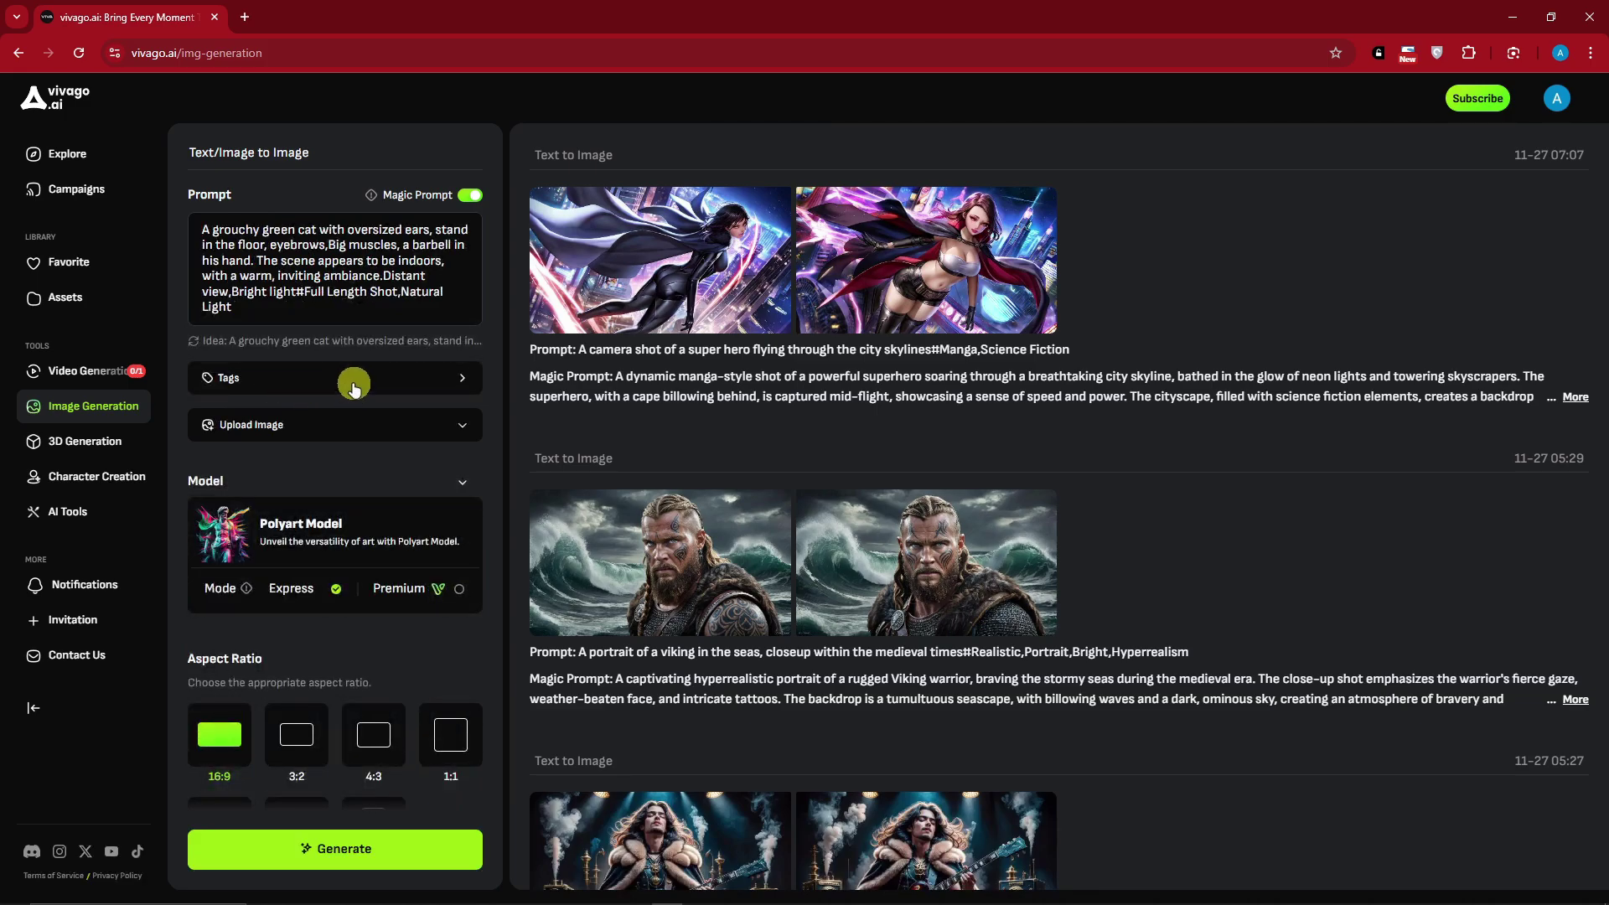
Browse the prompt tag categories and add the style tags Anime, Abstract, Vector Art and Sand Painting.
scroll(646, 478, "down", 3)
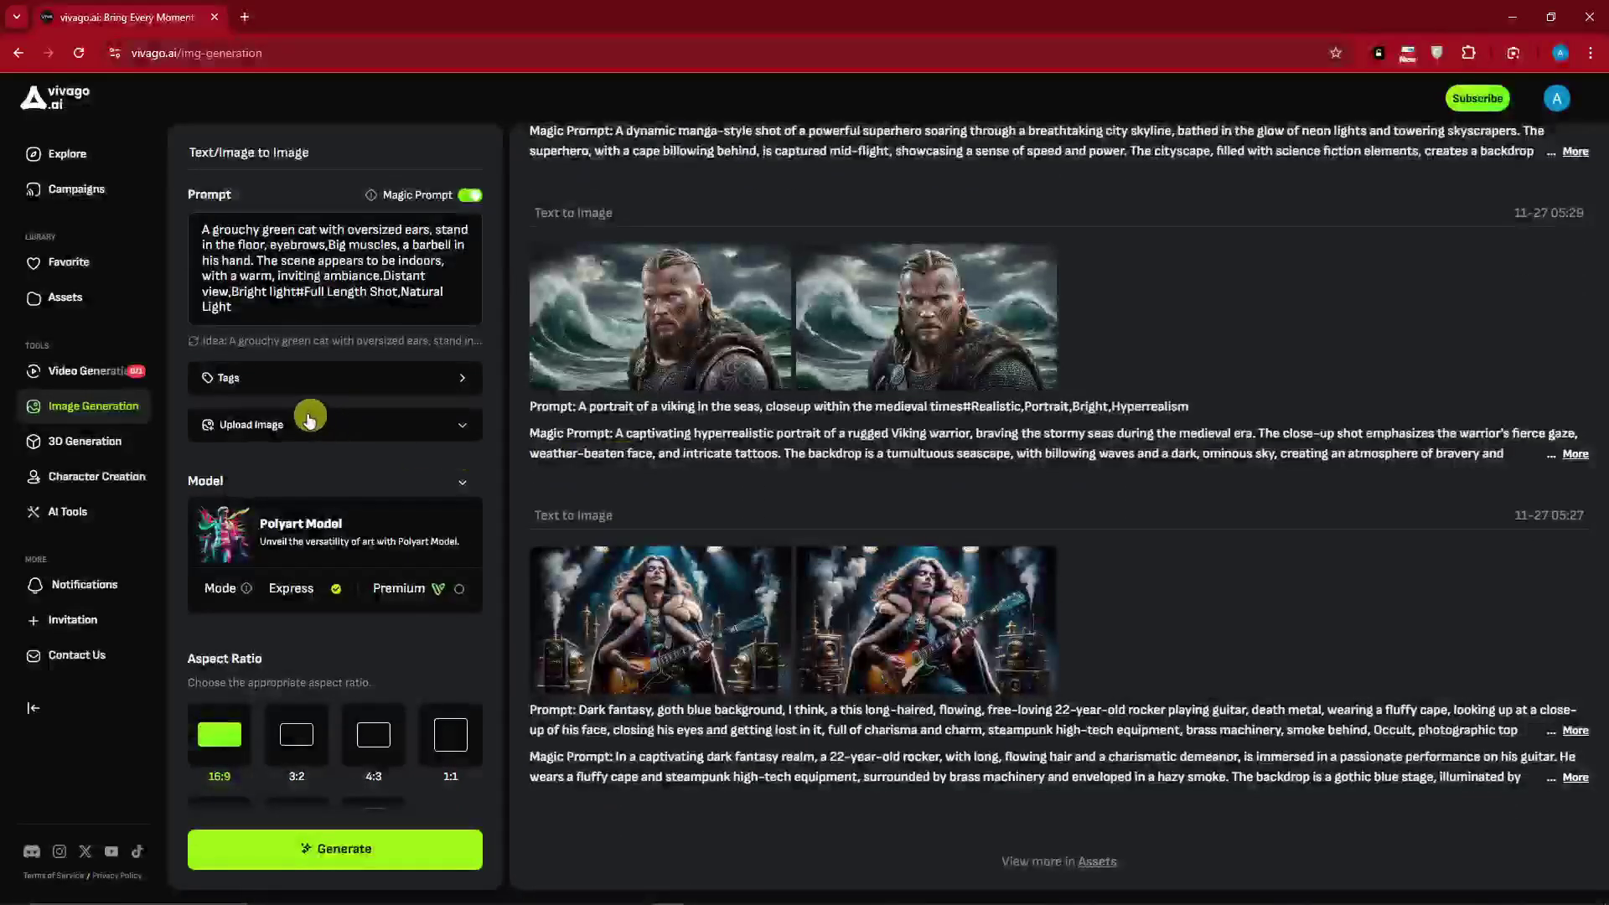
left_click(245, 379)
left_click(566, 292)
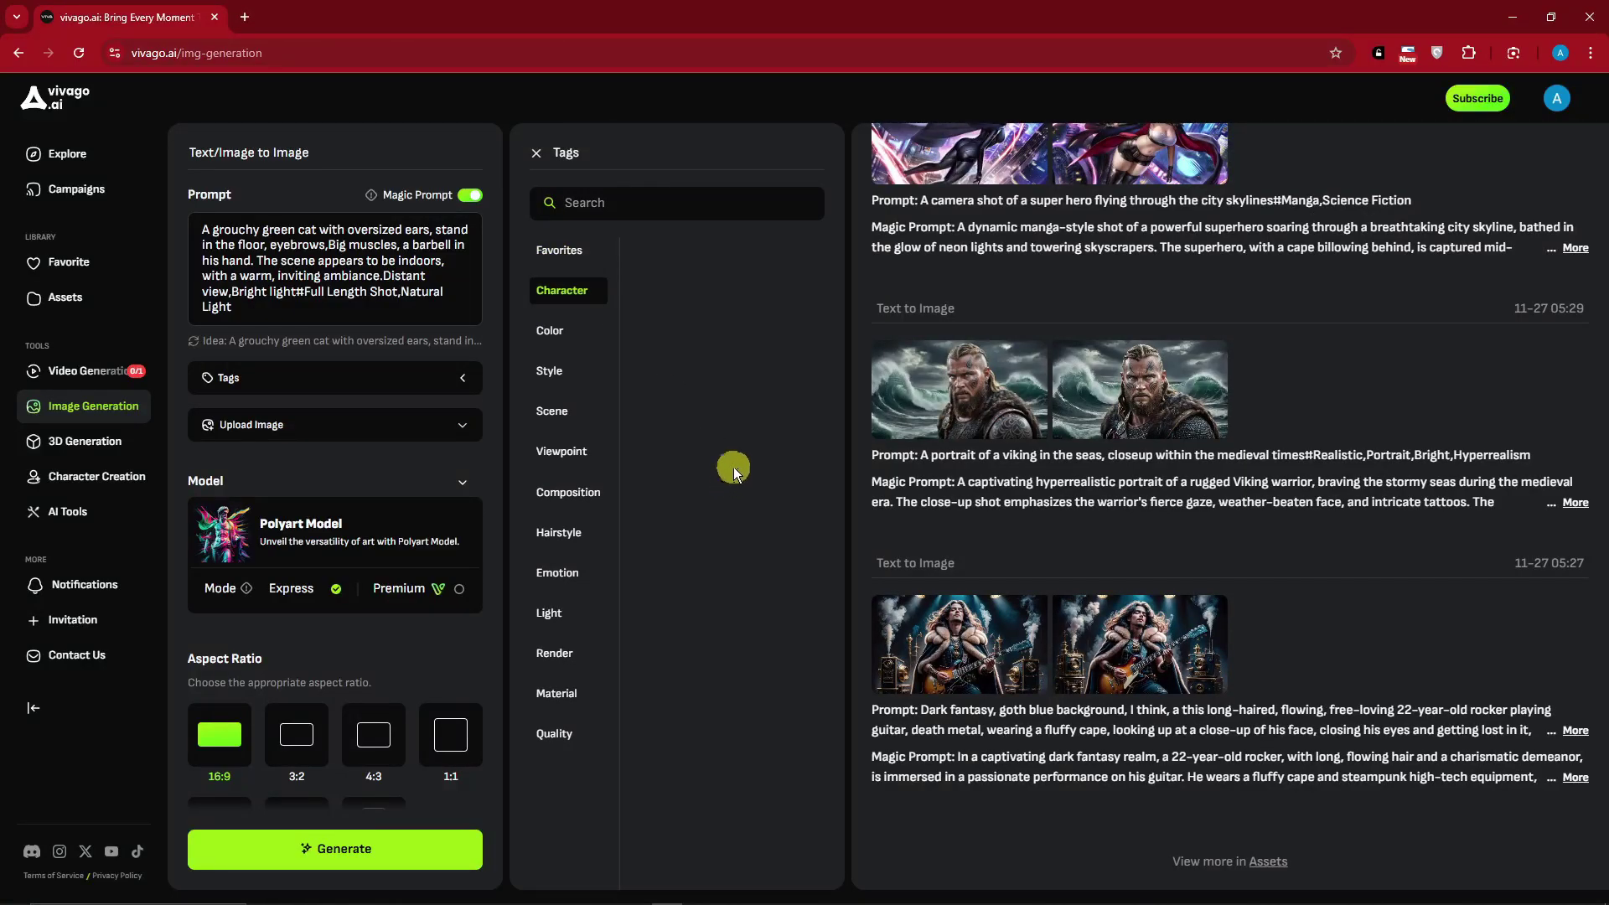
left_click(565, 331)
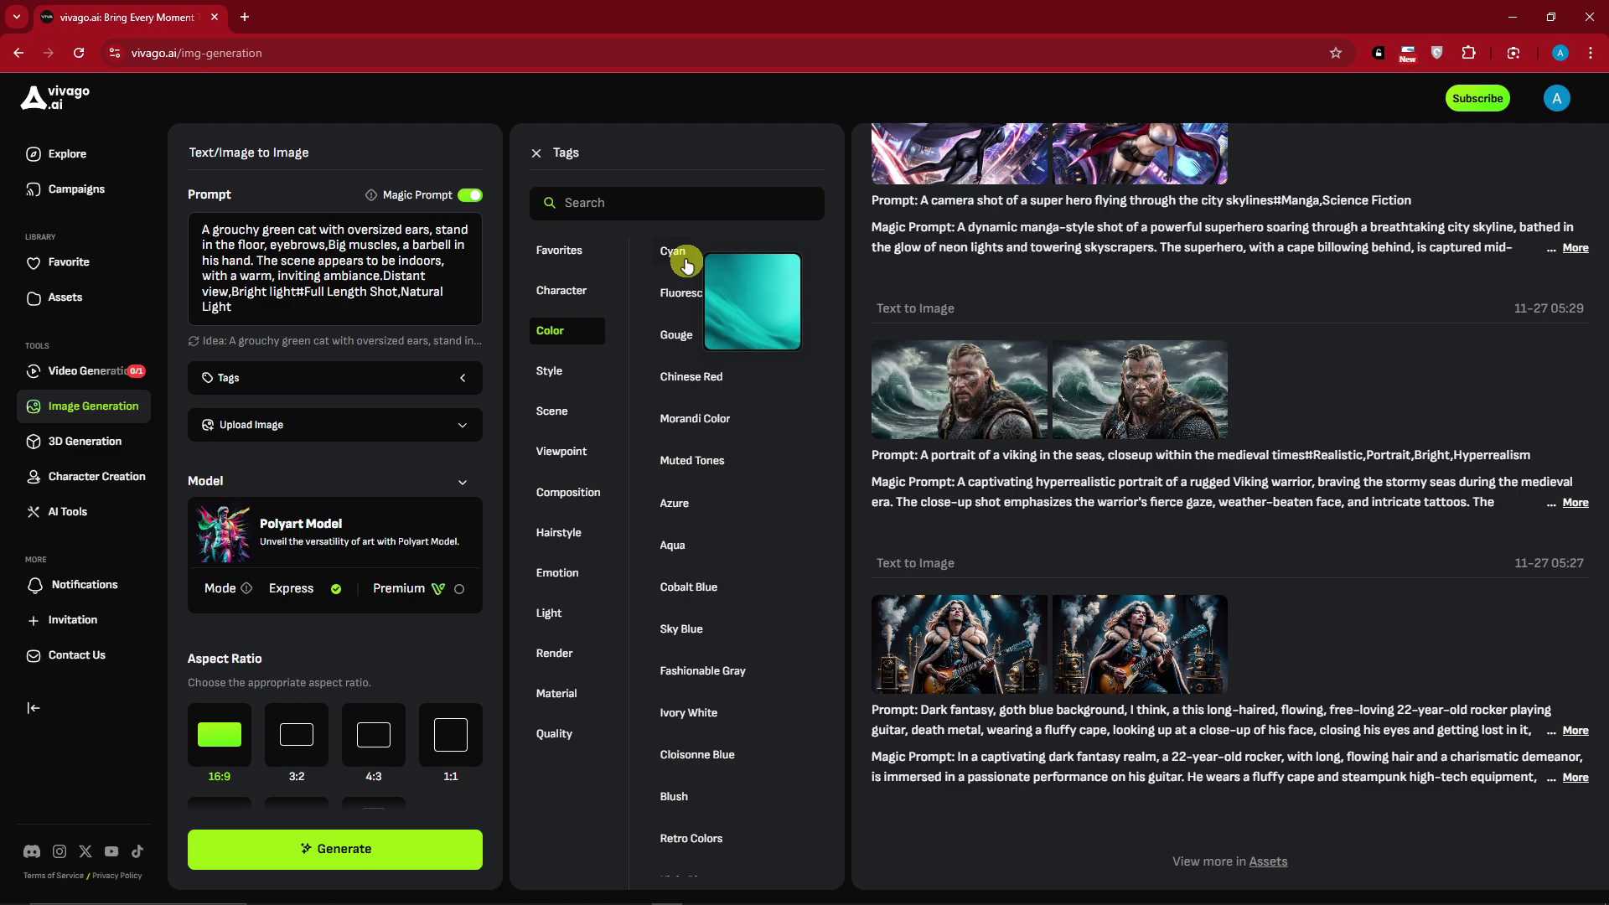
left_click(551, 371)
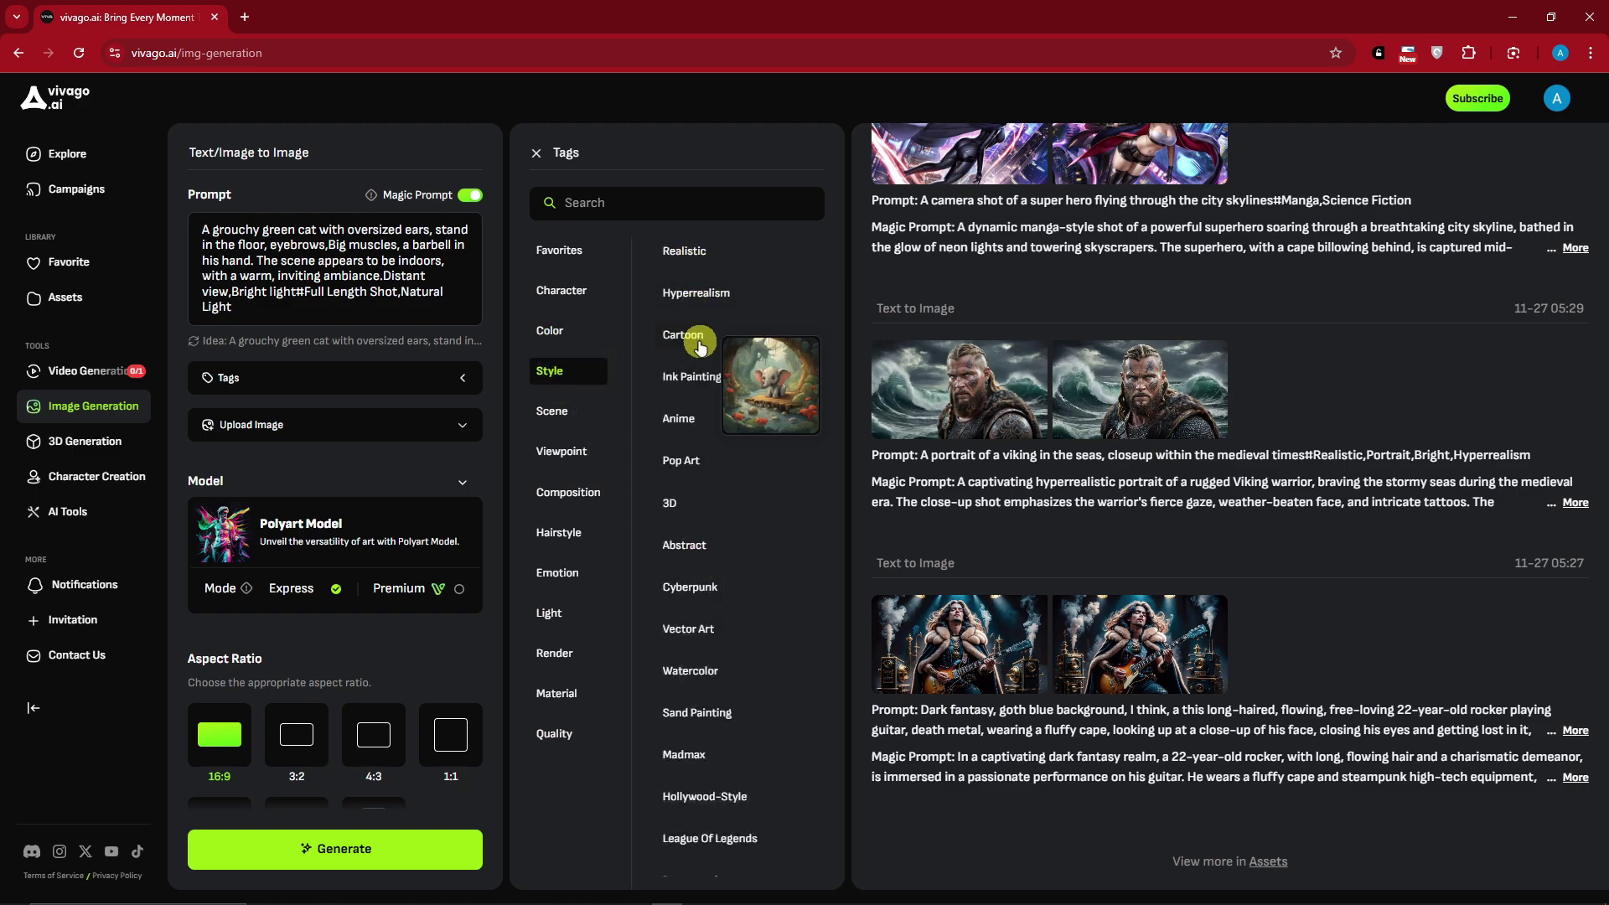
left_click(685, 420)
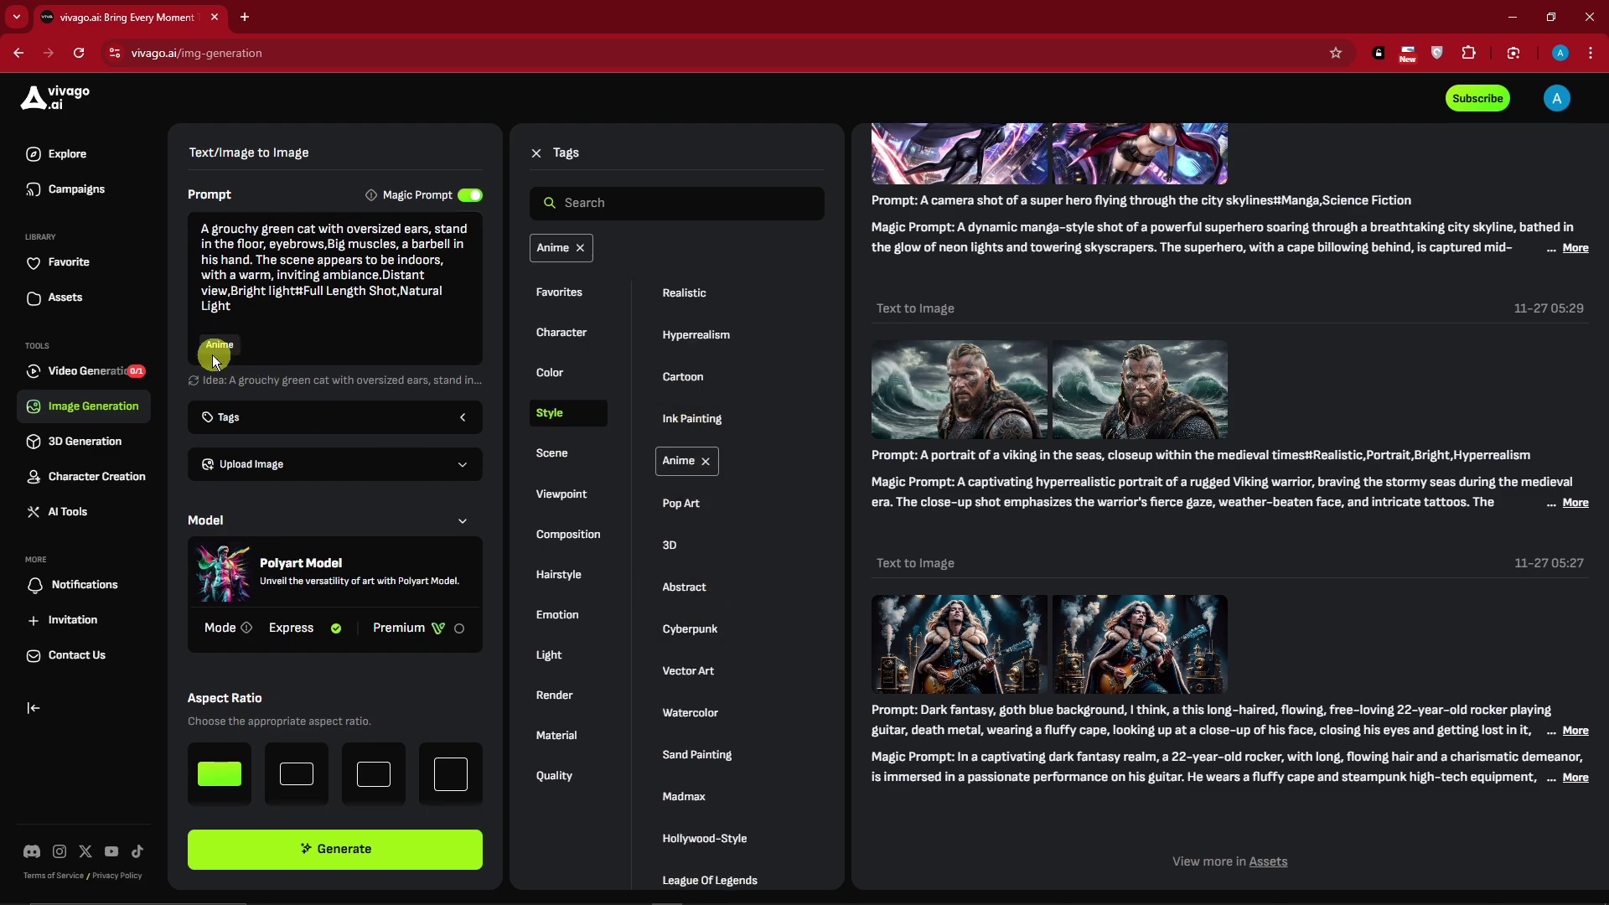
scroll(713, 473, "down", 2)
left_click(685, 419)
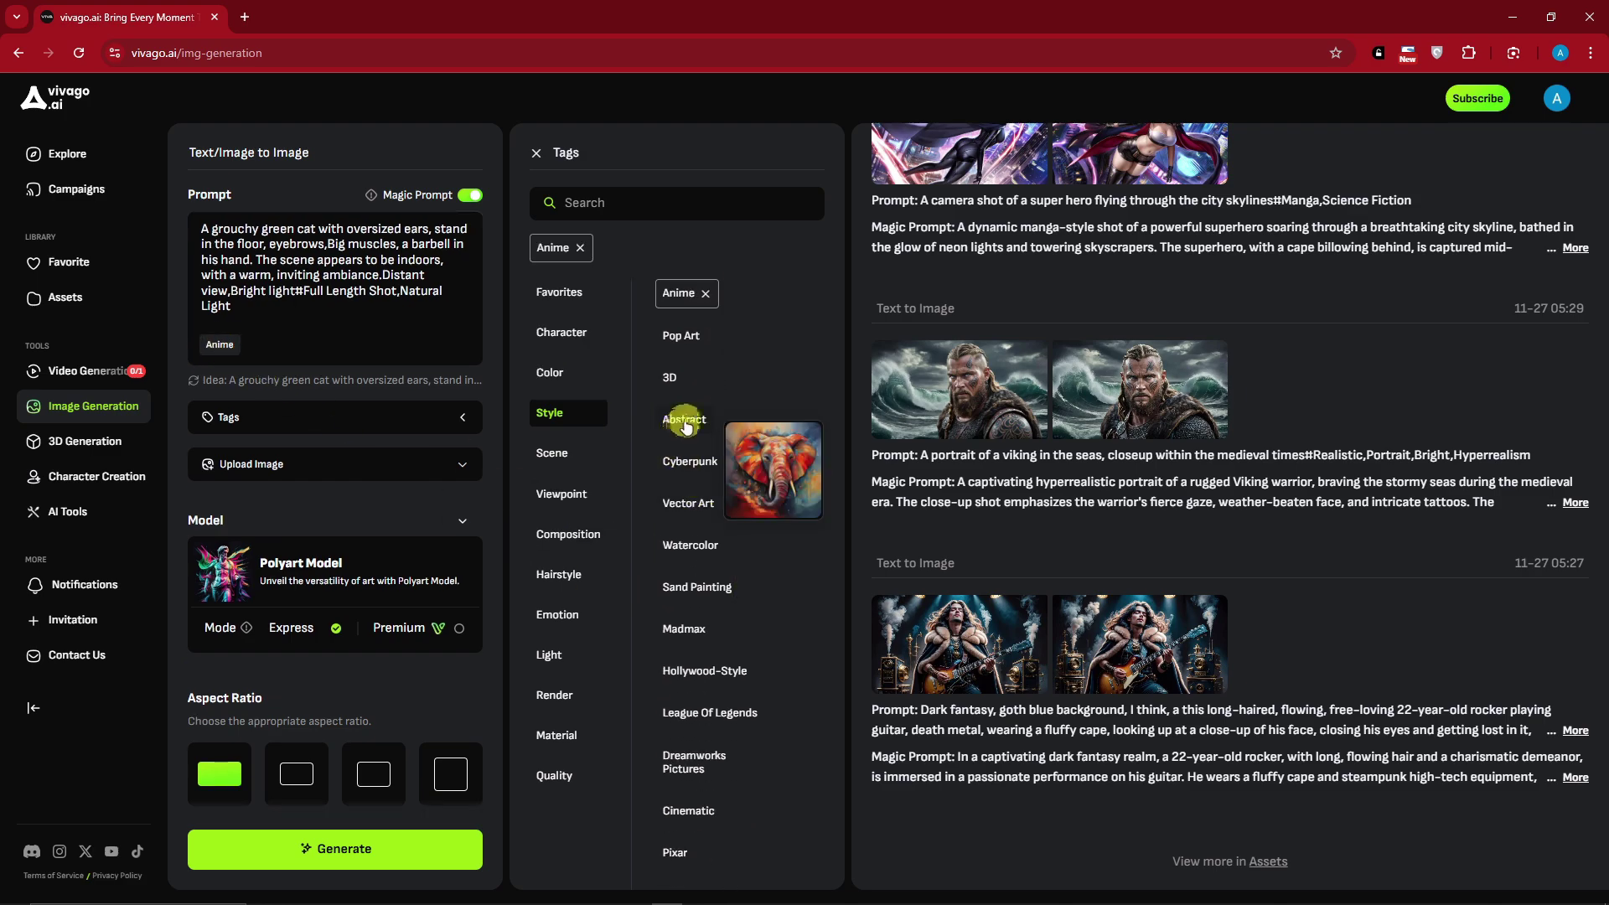
left_click(694, 503)
left_click(725, 591)
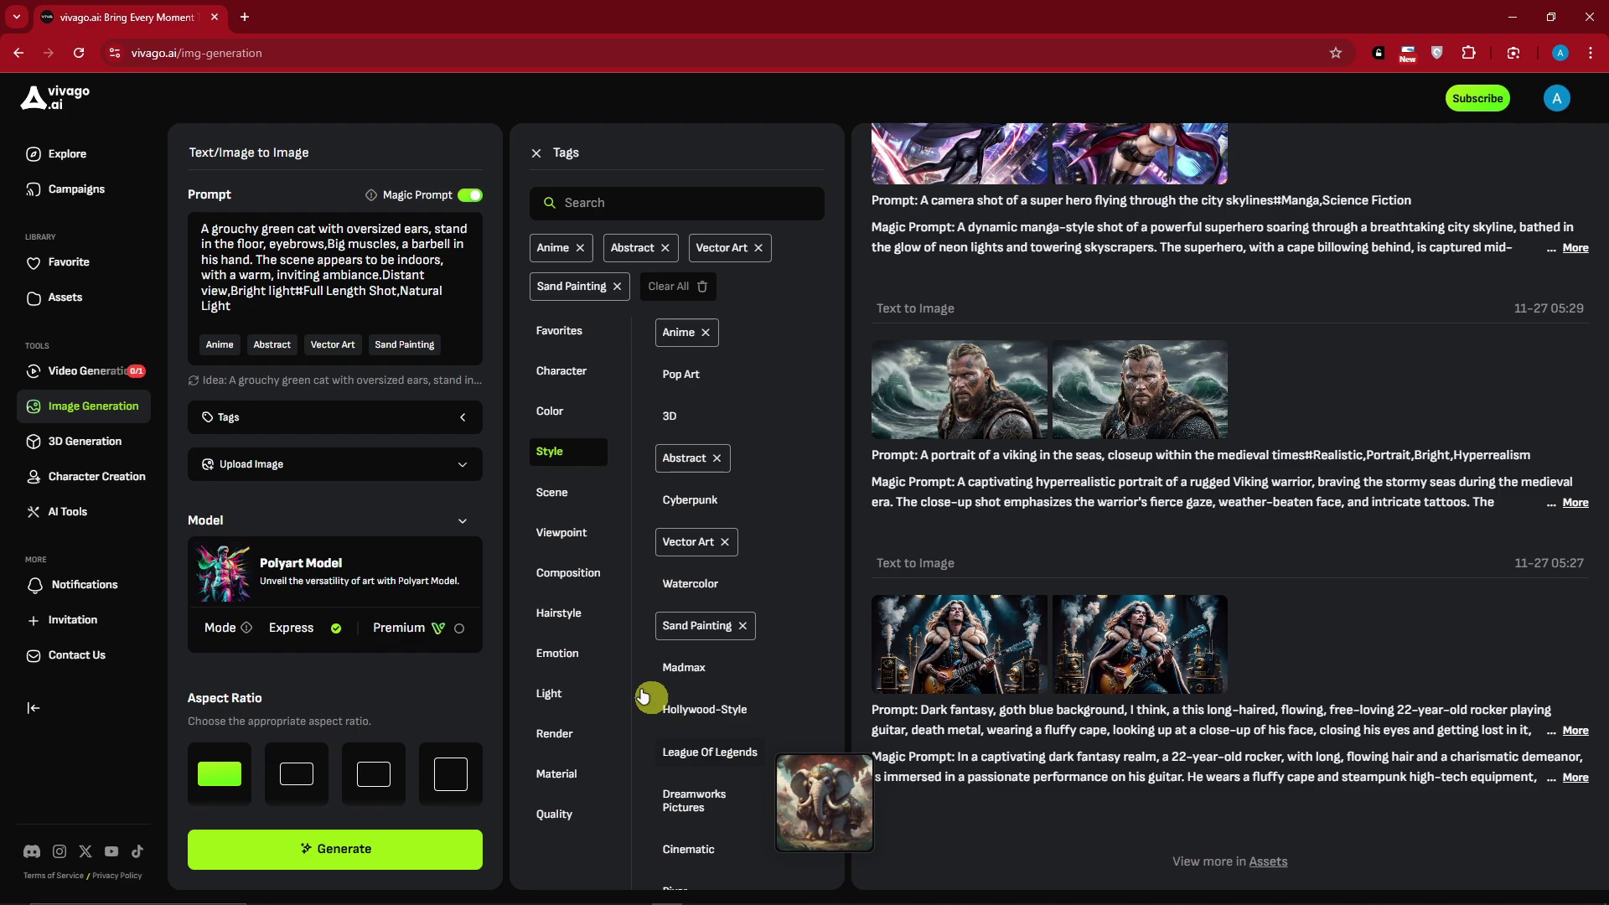
scroll(734, 641, "down", 1)
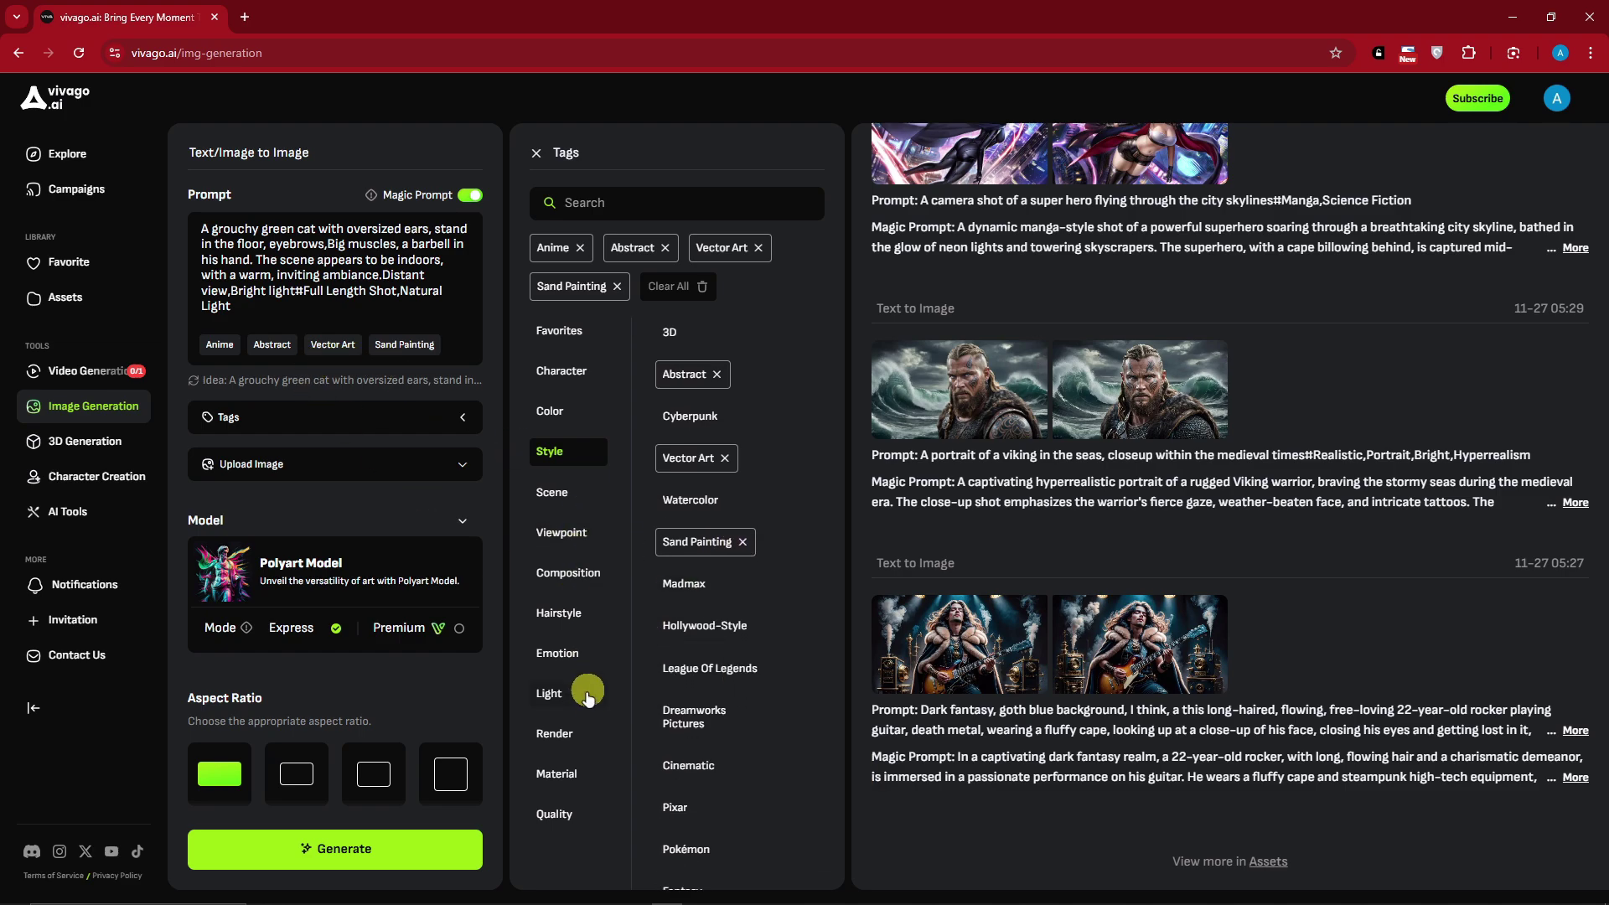
left_click(567, 493)
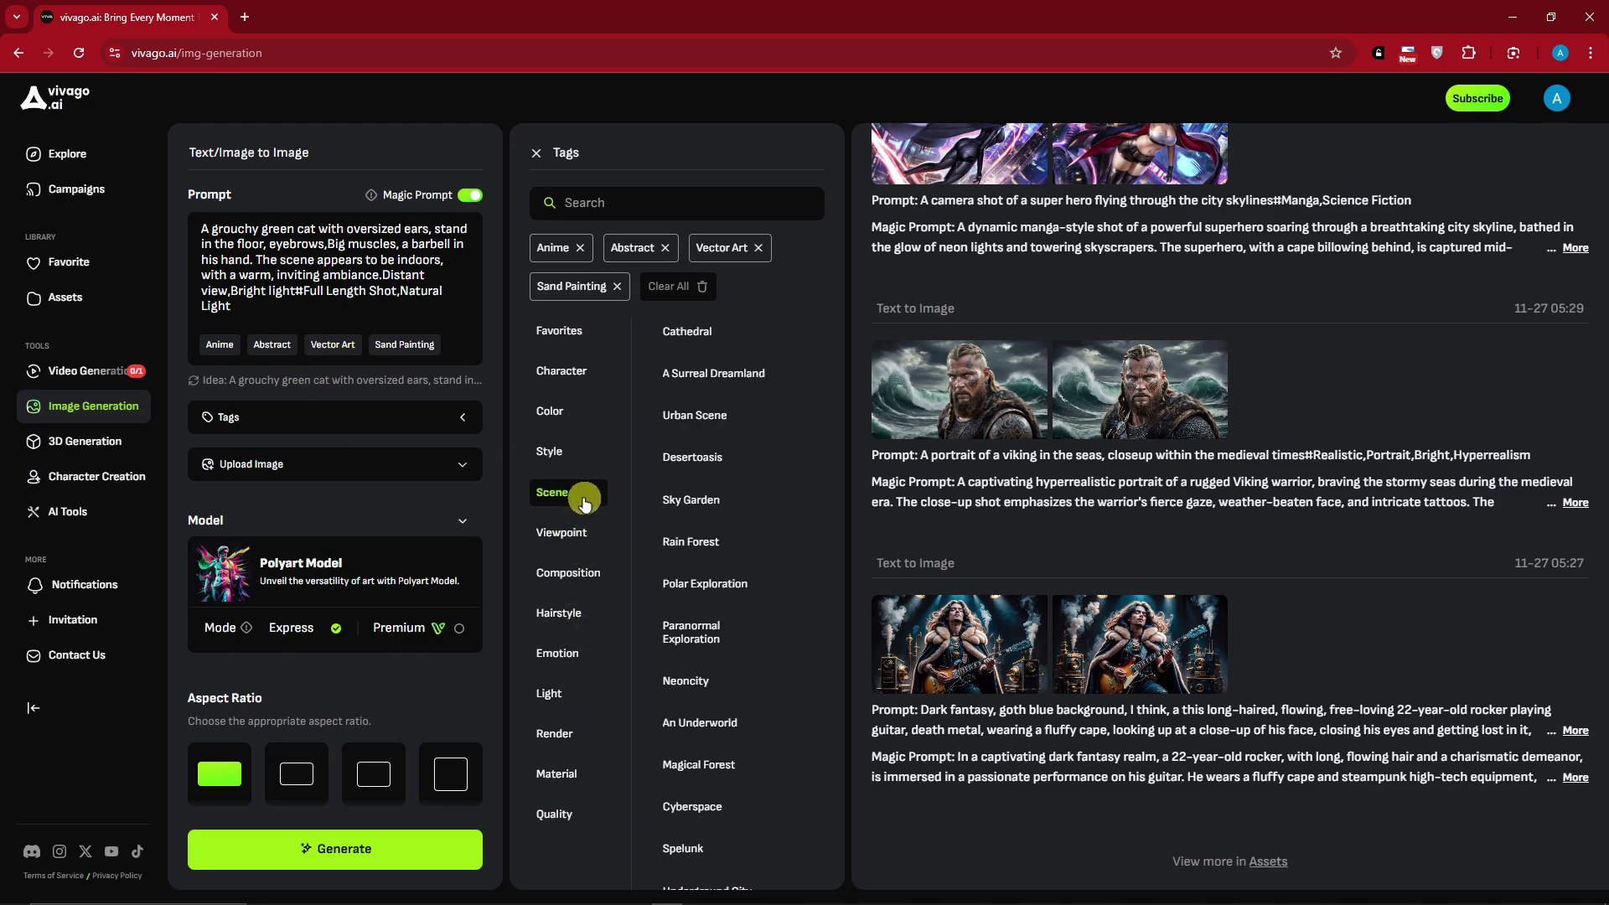
Upload the photo of the woman in the striped sweater from Downloads as the reference image and raise Similarity to the maximum.
left_click(414, 466)
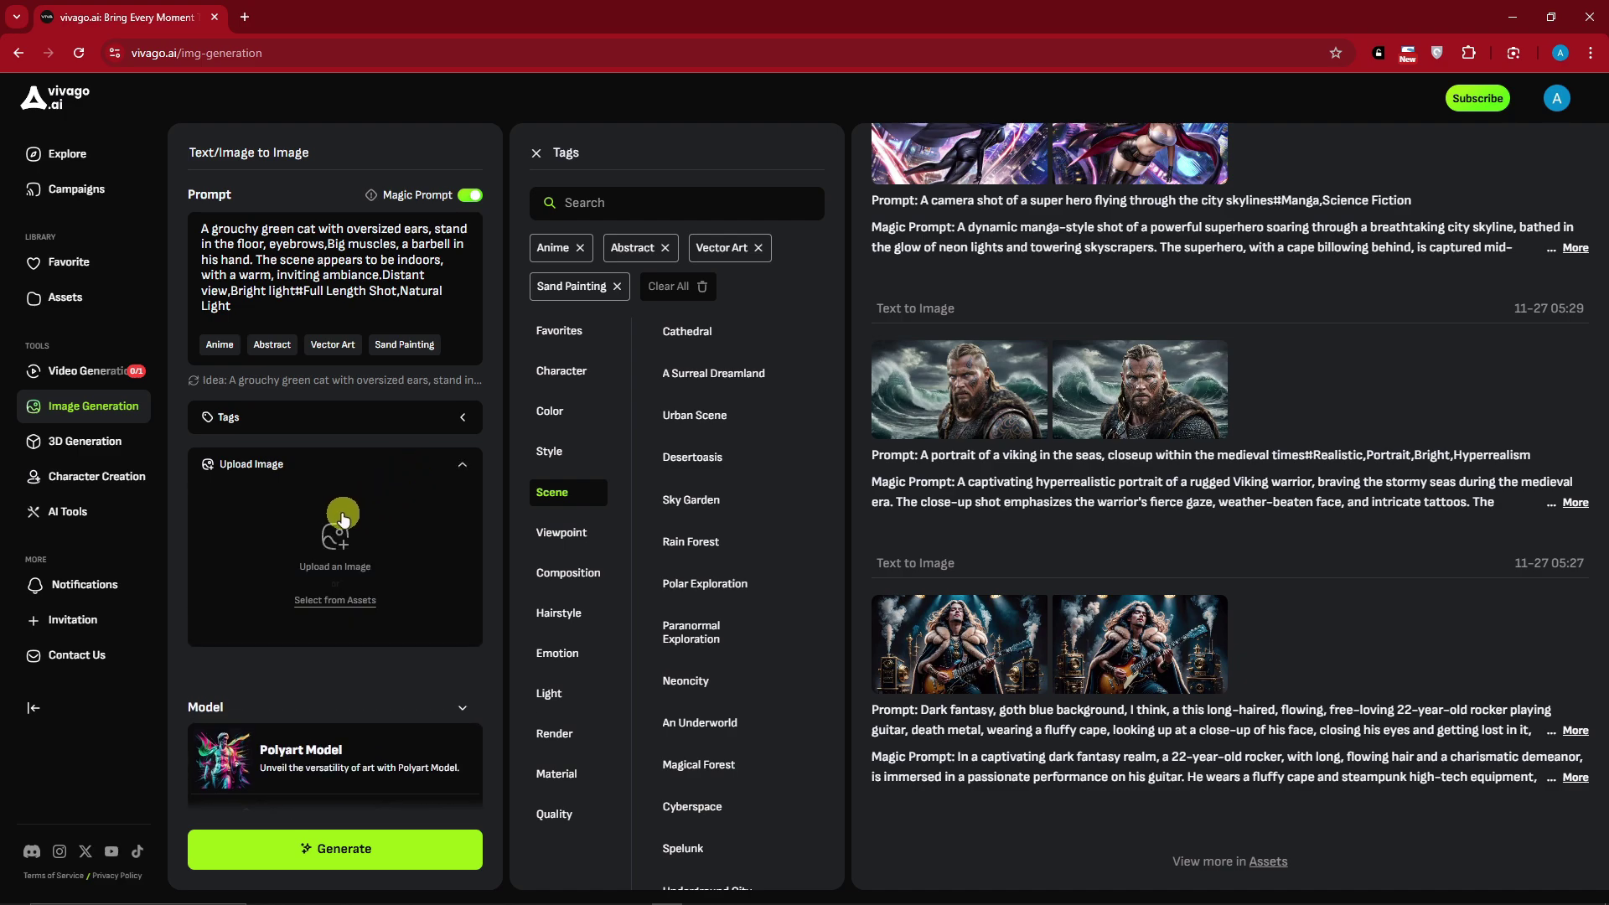
left_click(346, 528)
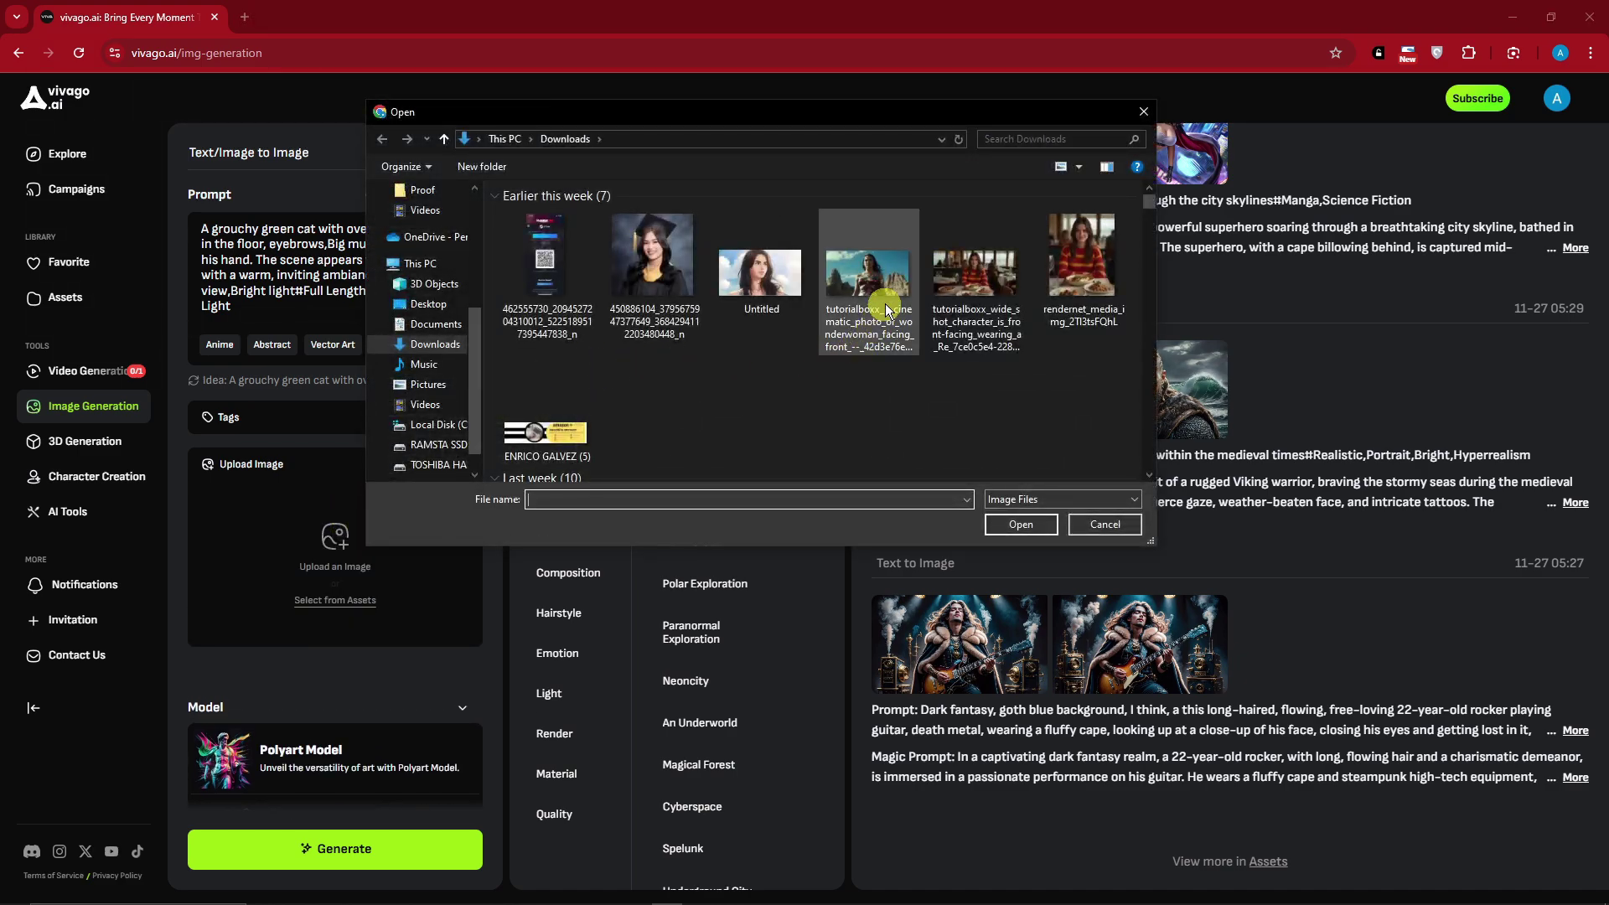
scroll(993, 405, "down", 2)
scroll(993, 405, "up", 2)
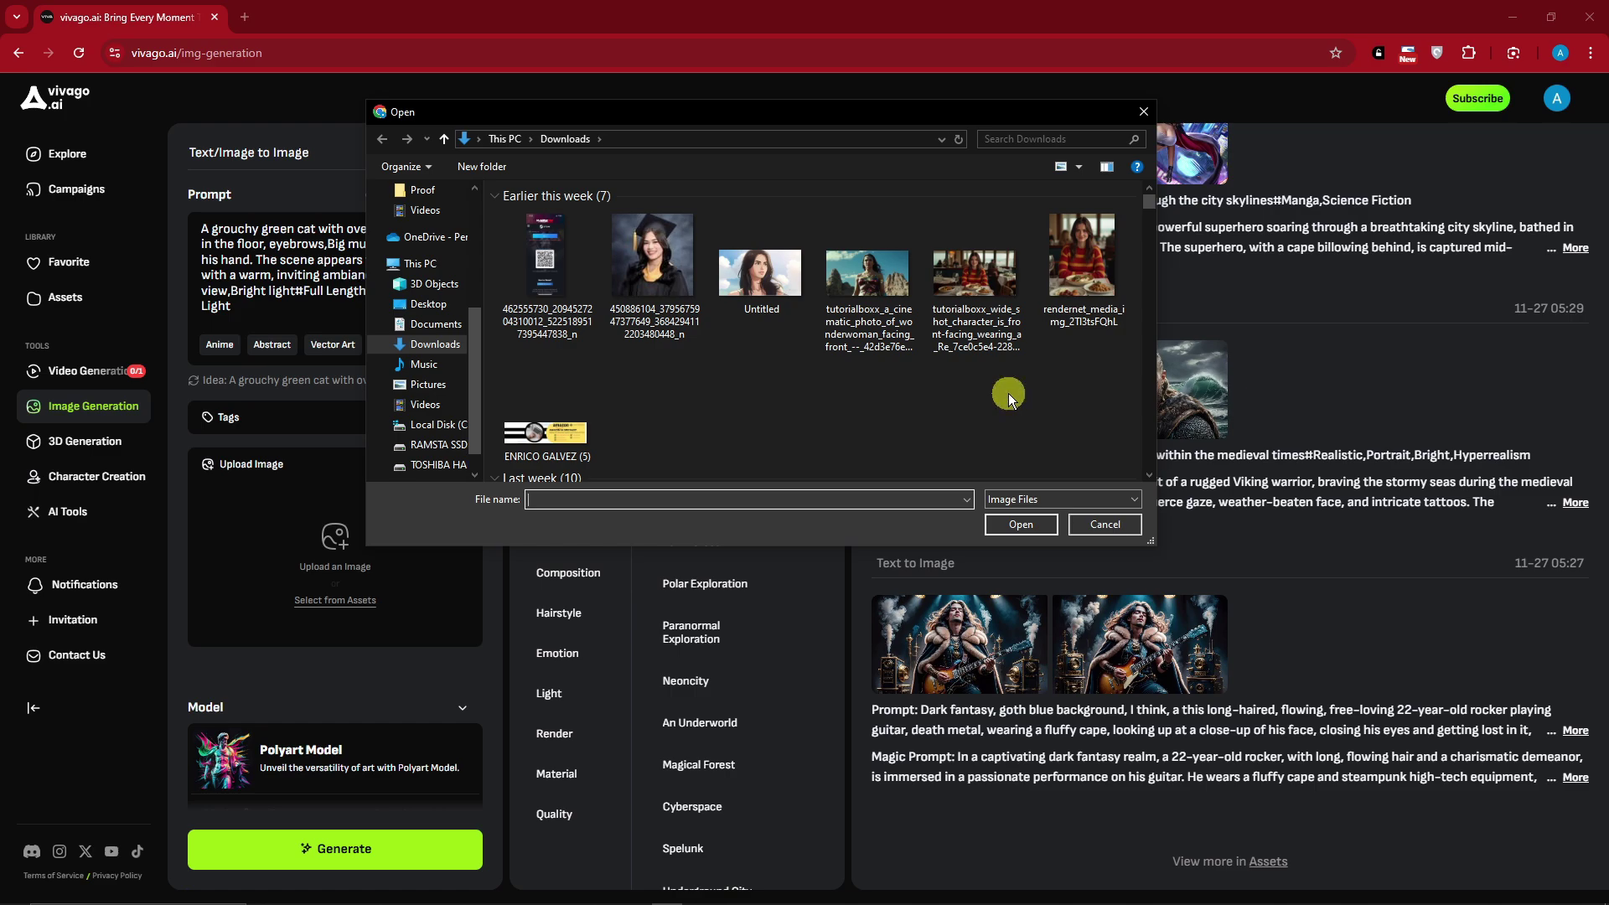
left_click(871, 277)
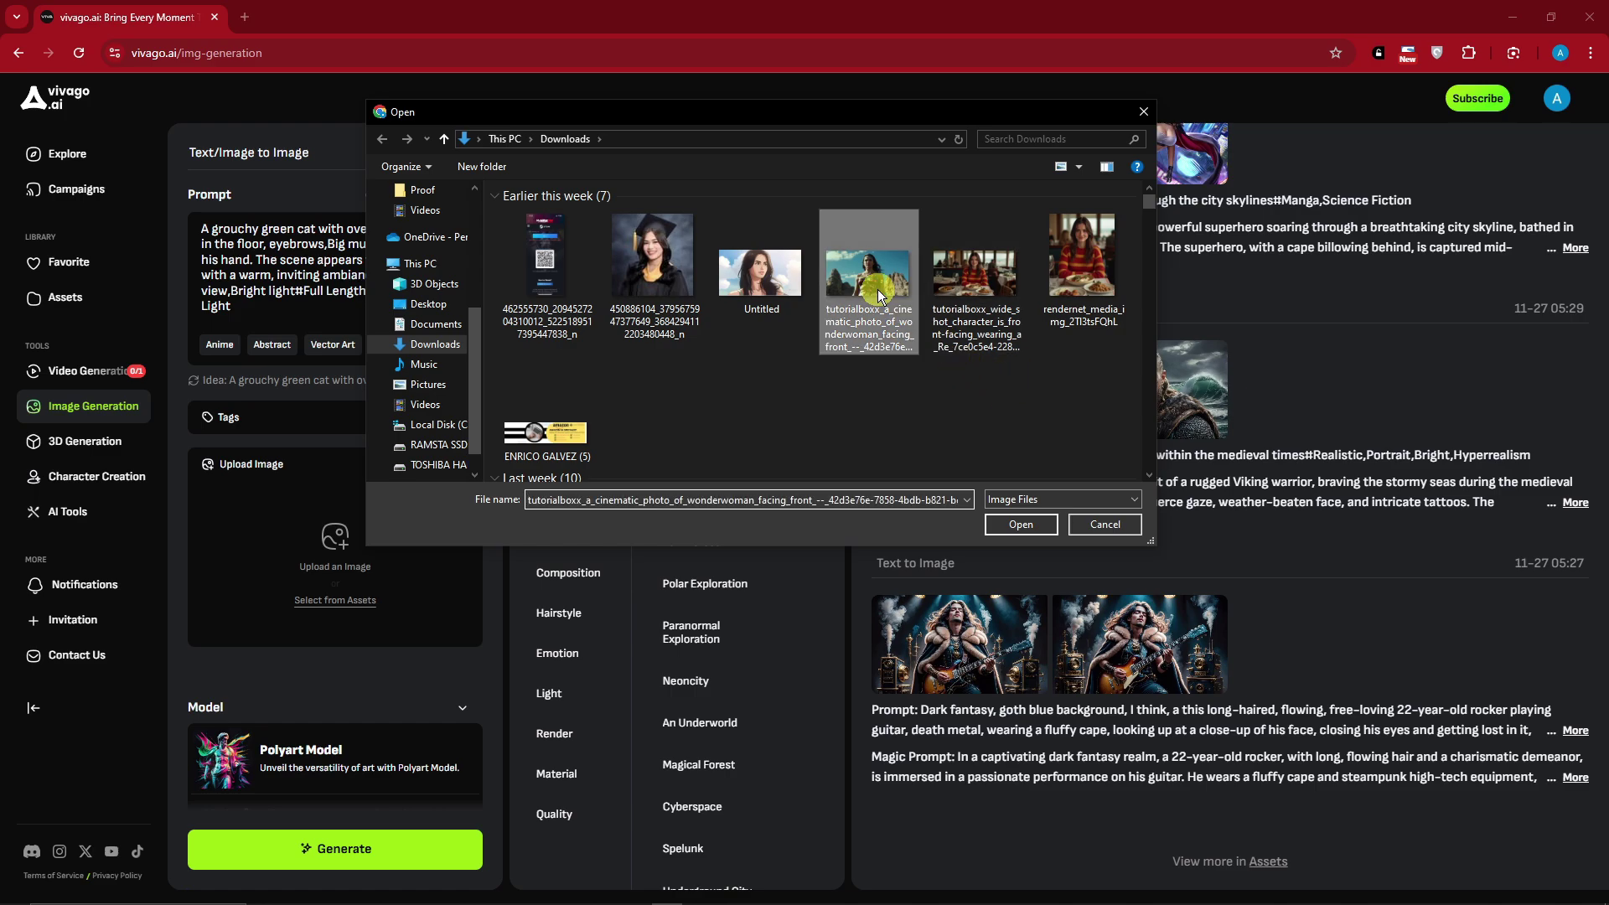
double_click(1057, 256)
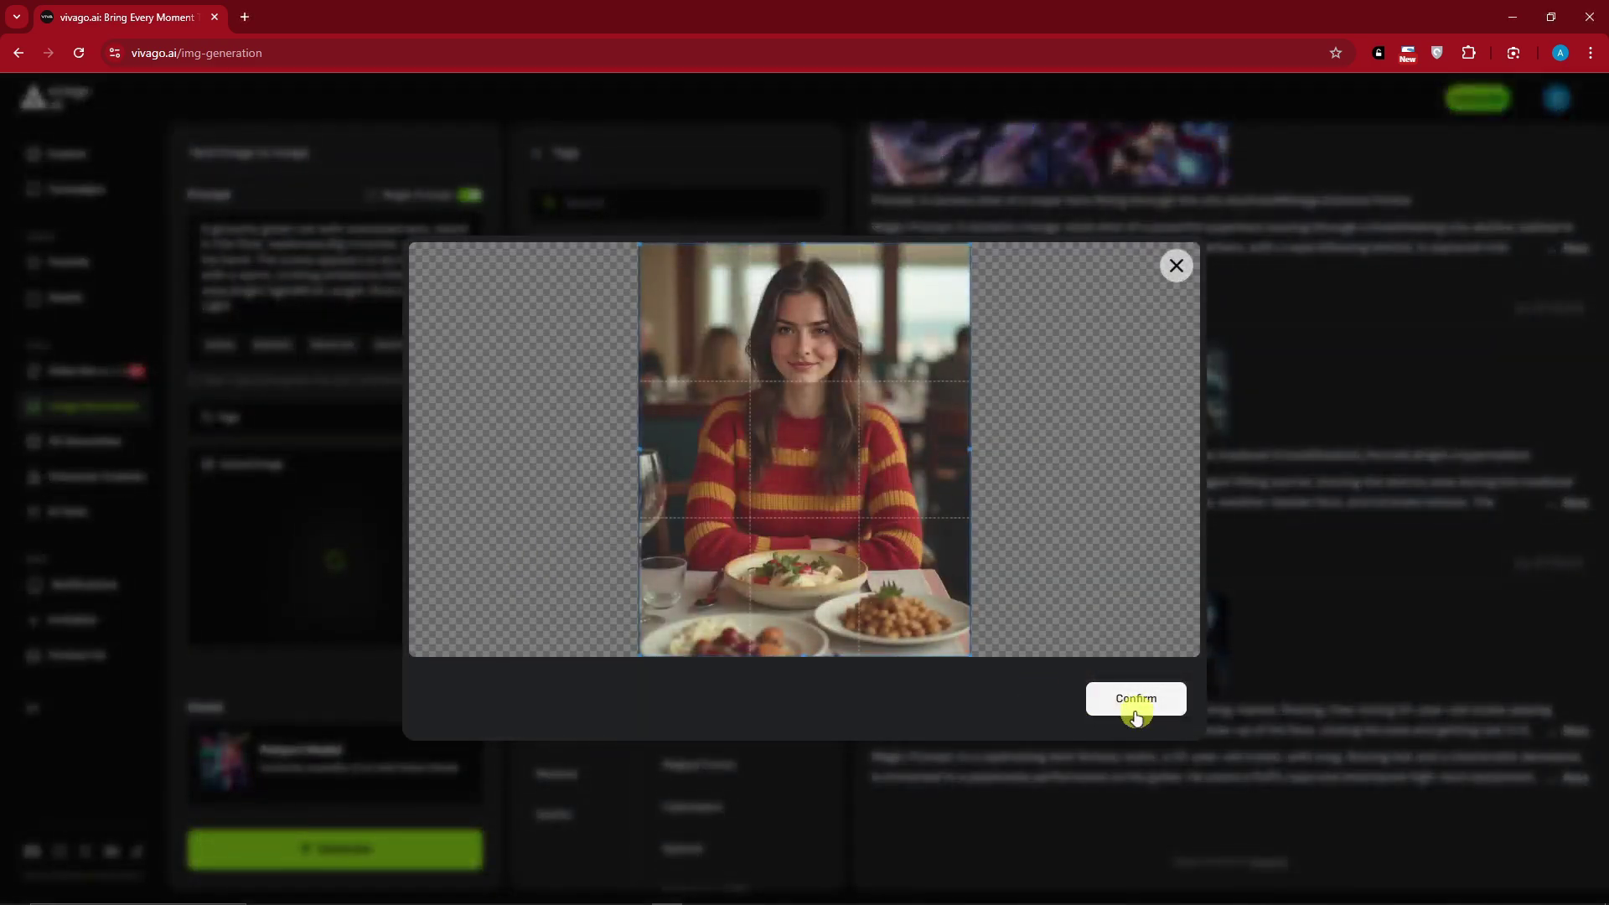
left_click(1135, 698)
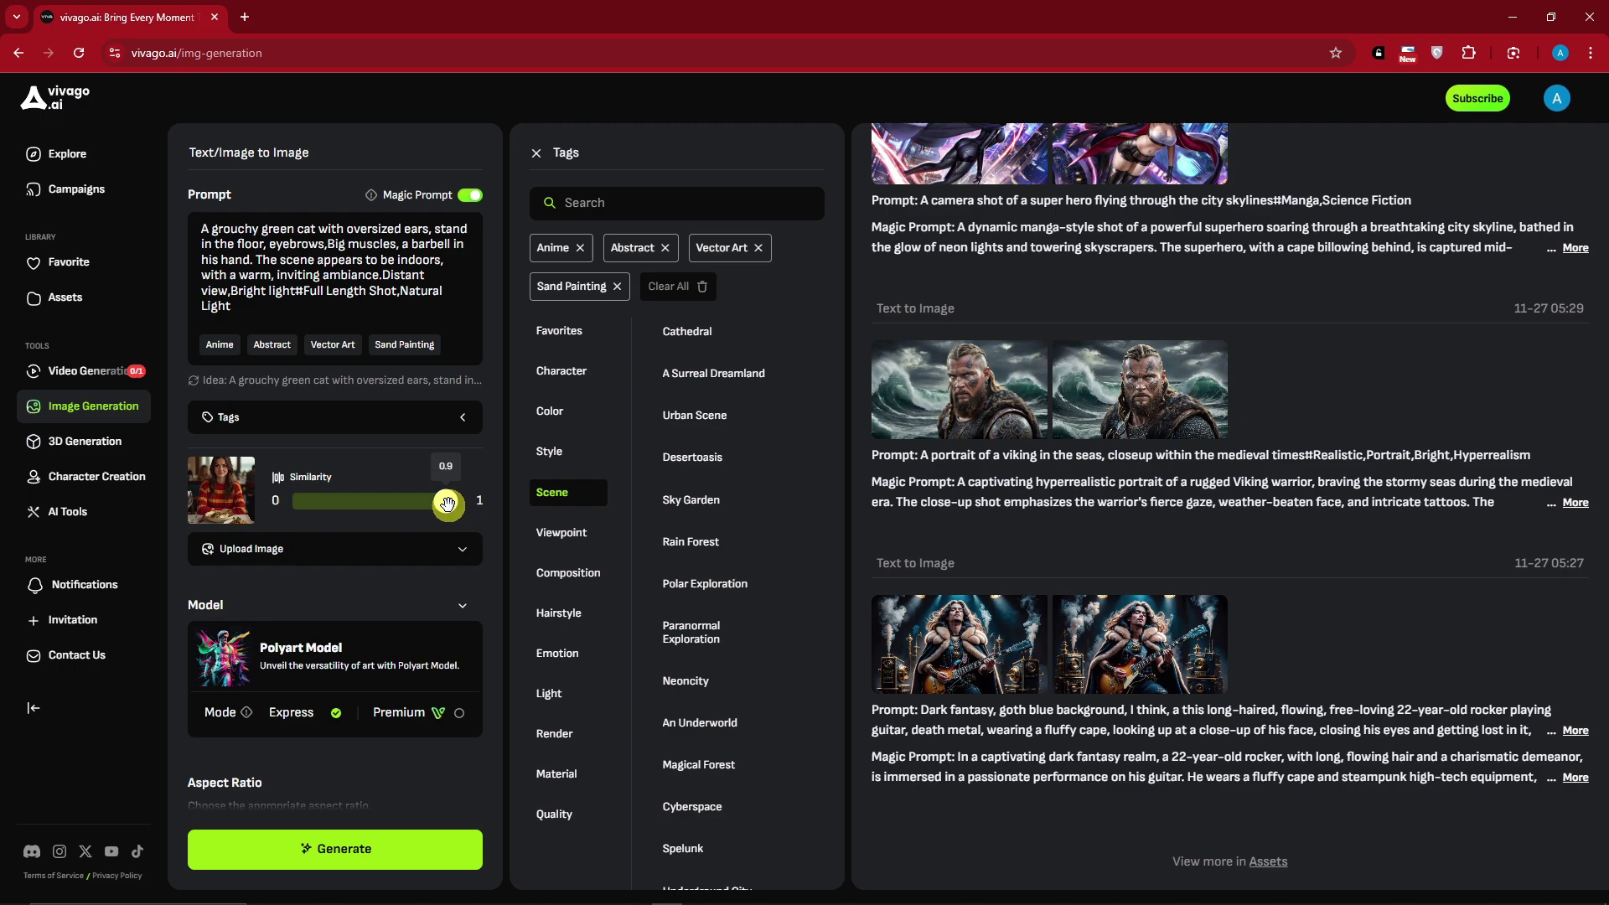
left_click_drag(448, 503, 466, 618)
scroll(352, 597, "down", 1)
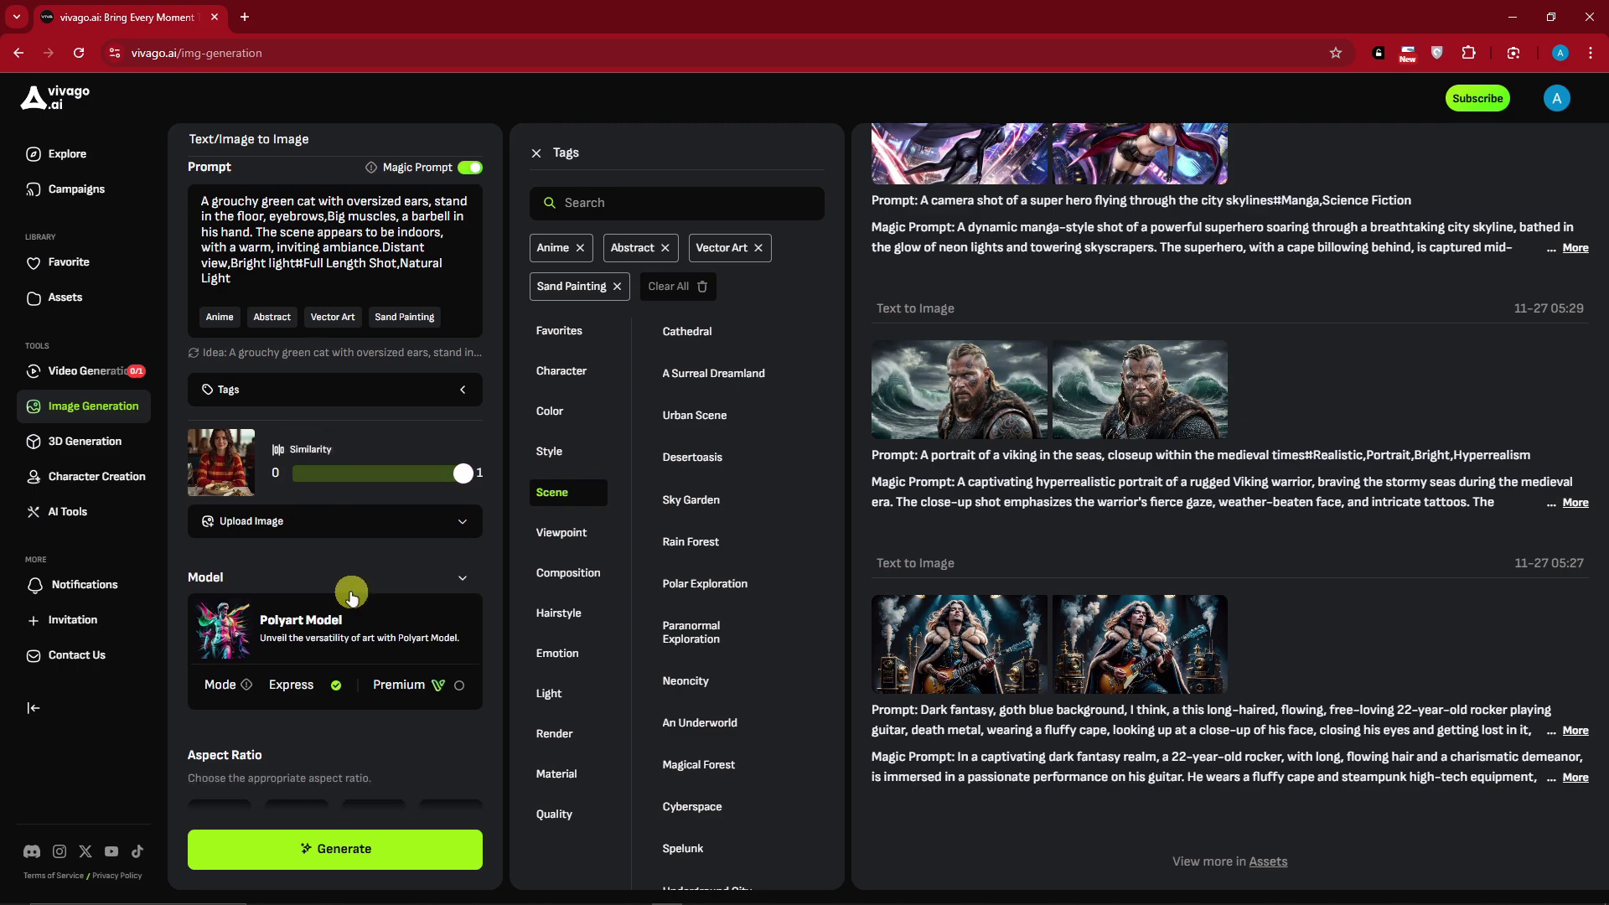
Review the Image Generation settings, covering the Anime and Polyart models, Express and Premium modes, aspect ratios, seed and image count.
scroll(352, 597, "down", 5)
scroll(358, 585, "up", 3)
left_click(358, 408)
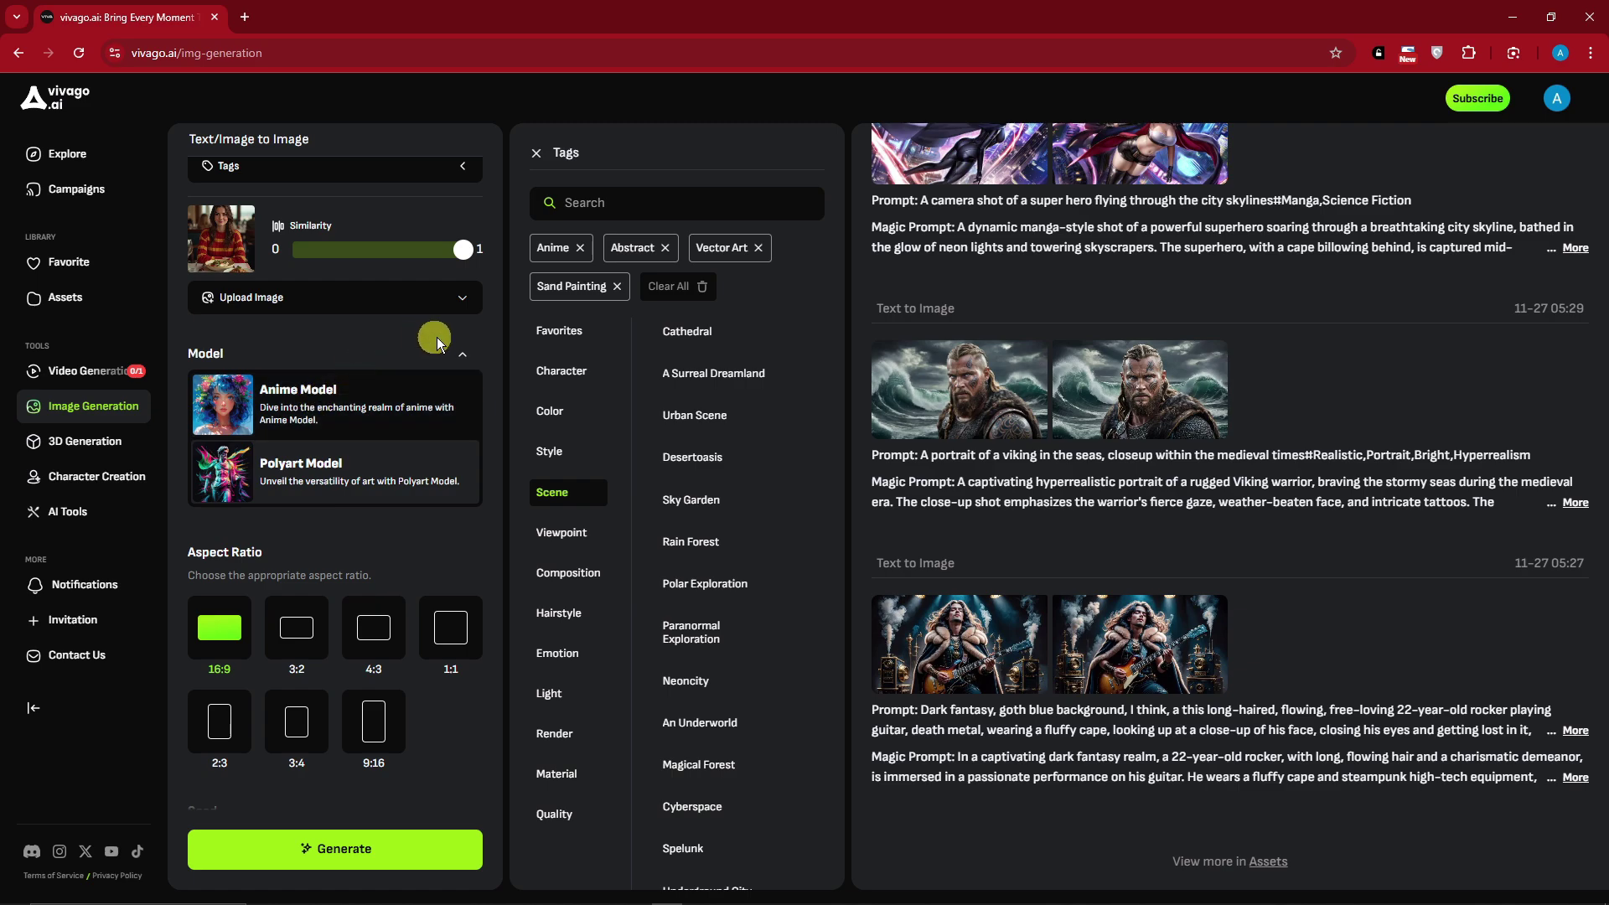
left_click(466, 354)
scroll(461, 359, "down", 1)
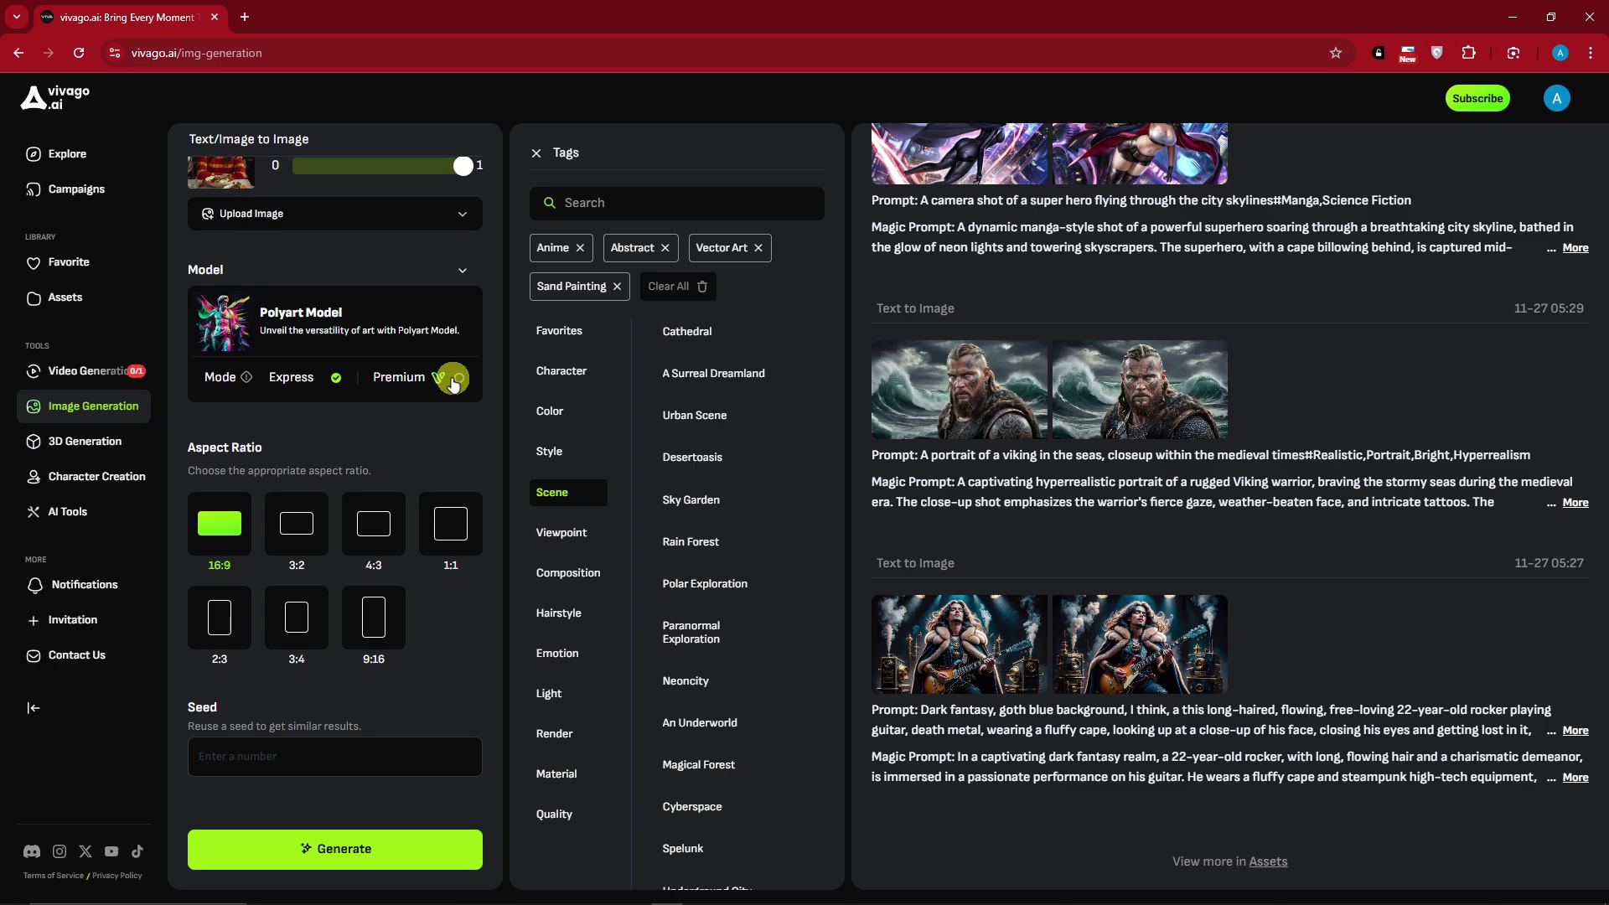
scroll(191, 453, "down", 2)
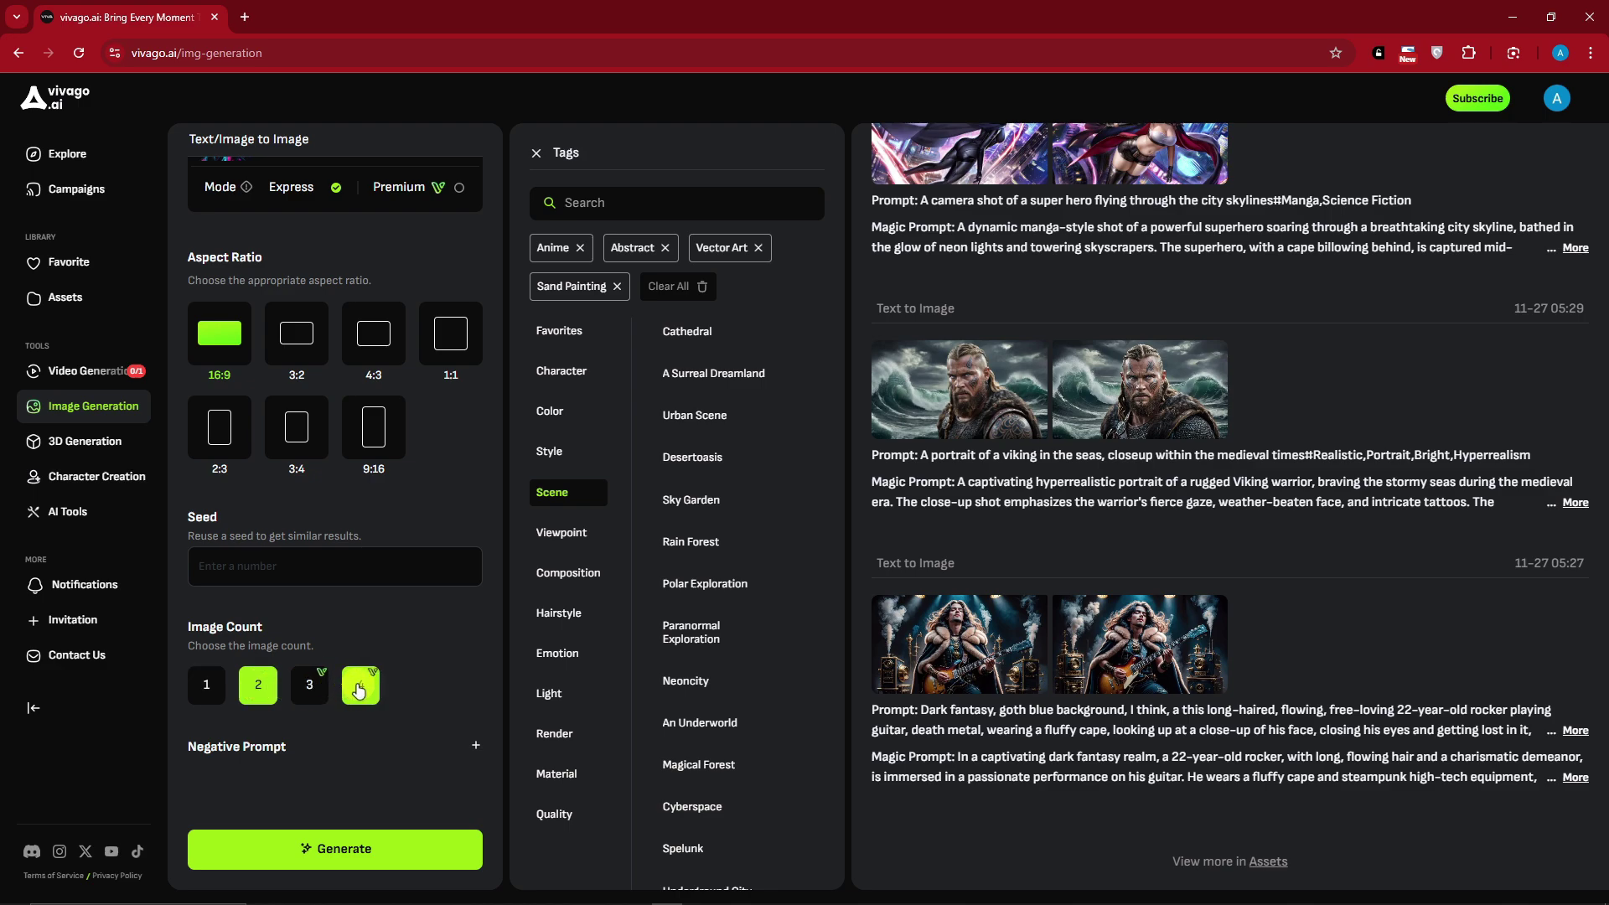
scroll(359, 690, "up", 6)
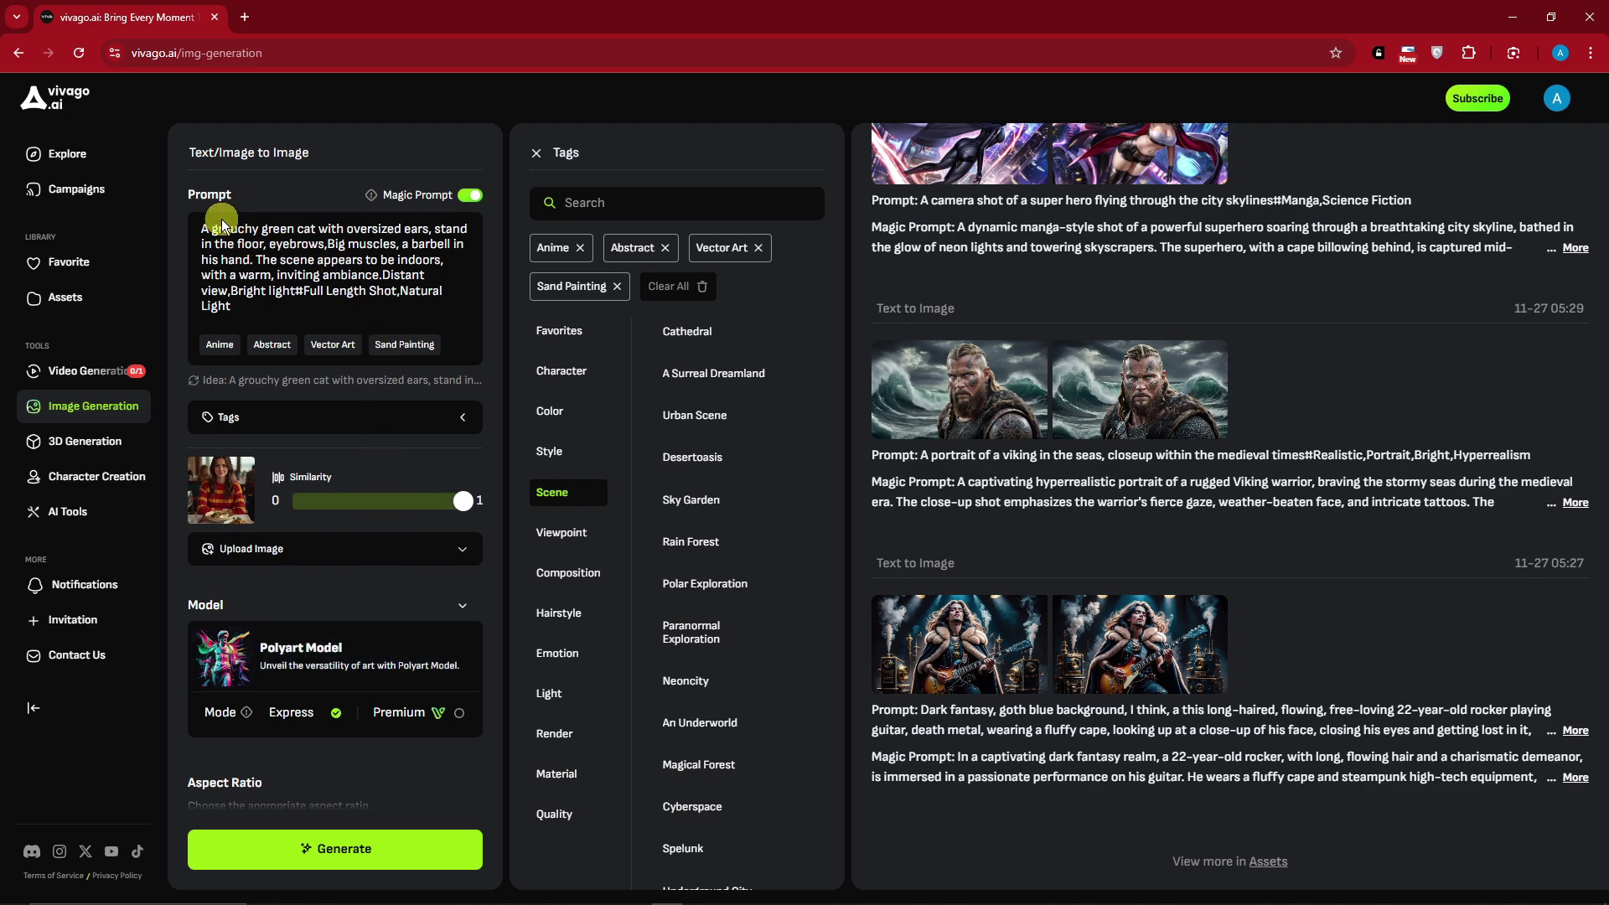
scroll(428, 621, "down", 3)
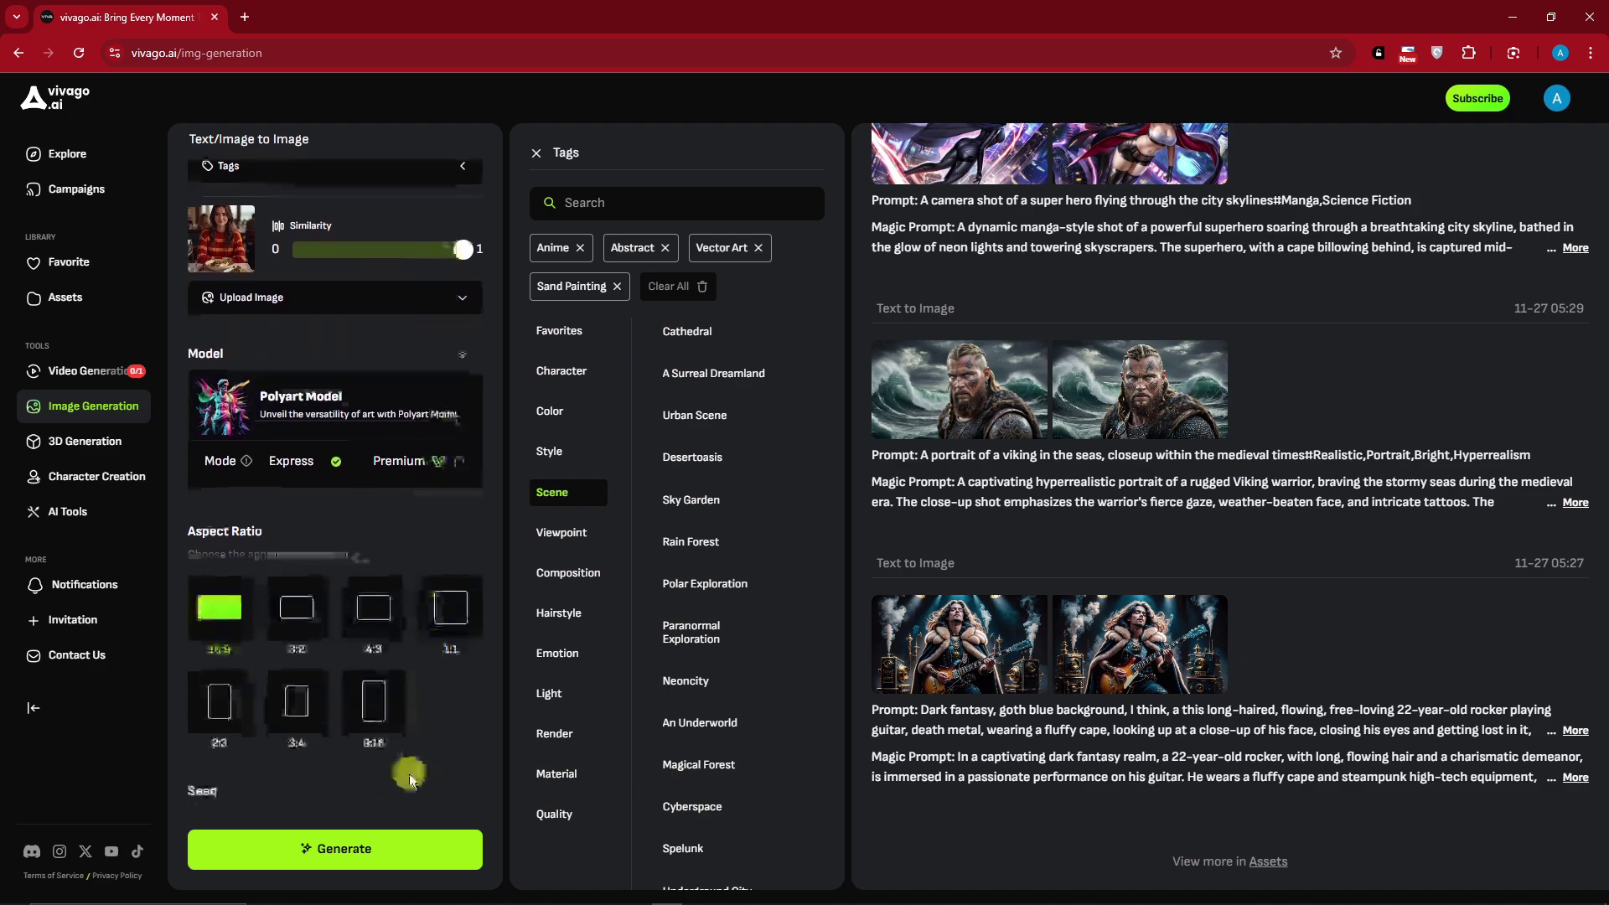
left_click(372, 849)
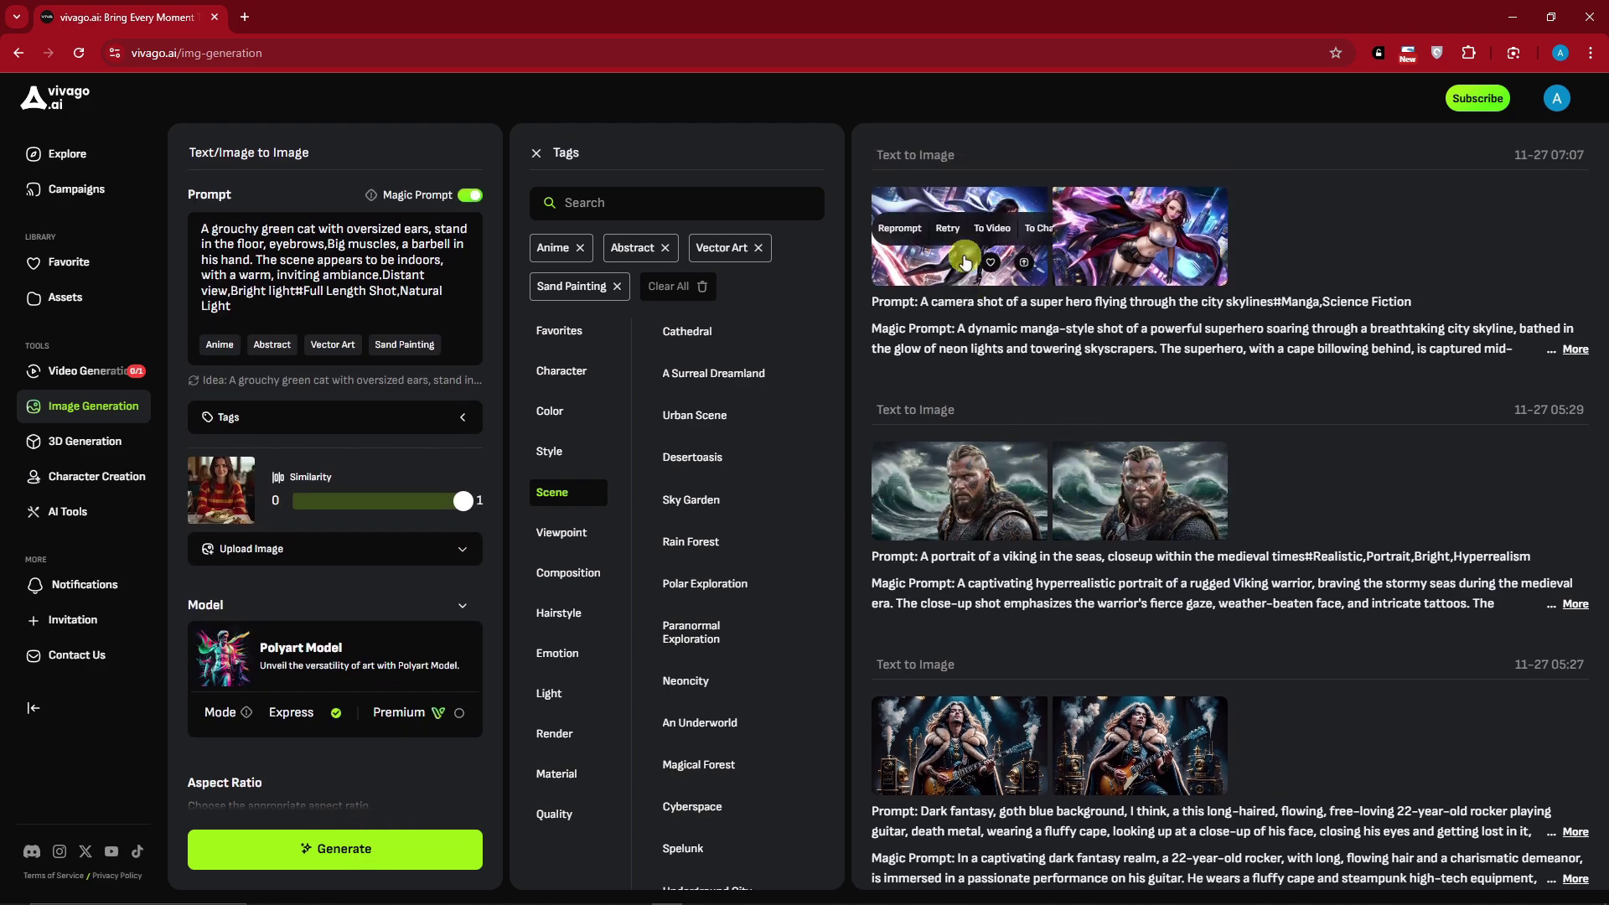
View both image variations of the earlier superhero, viking and guitarist generations, expanding the superhero's magic prompt, and close the viewer.
left_click(964, 262)
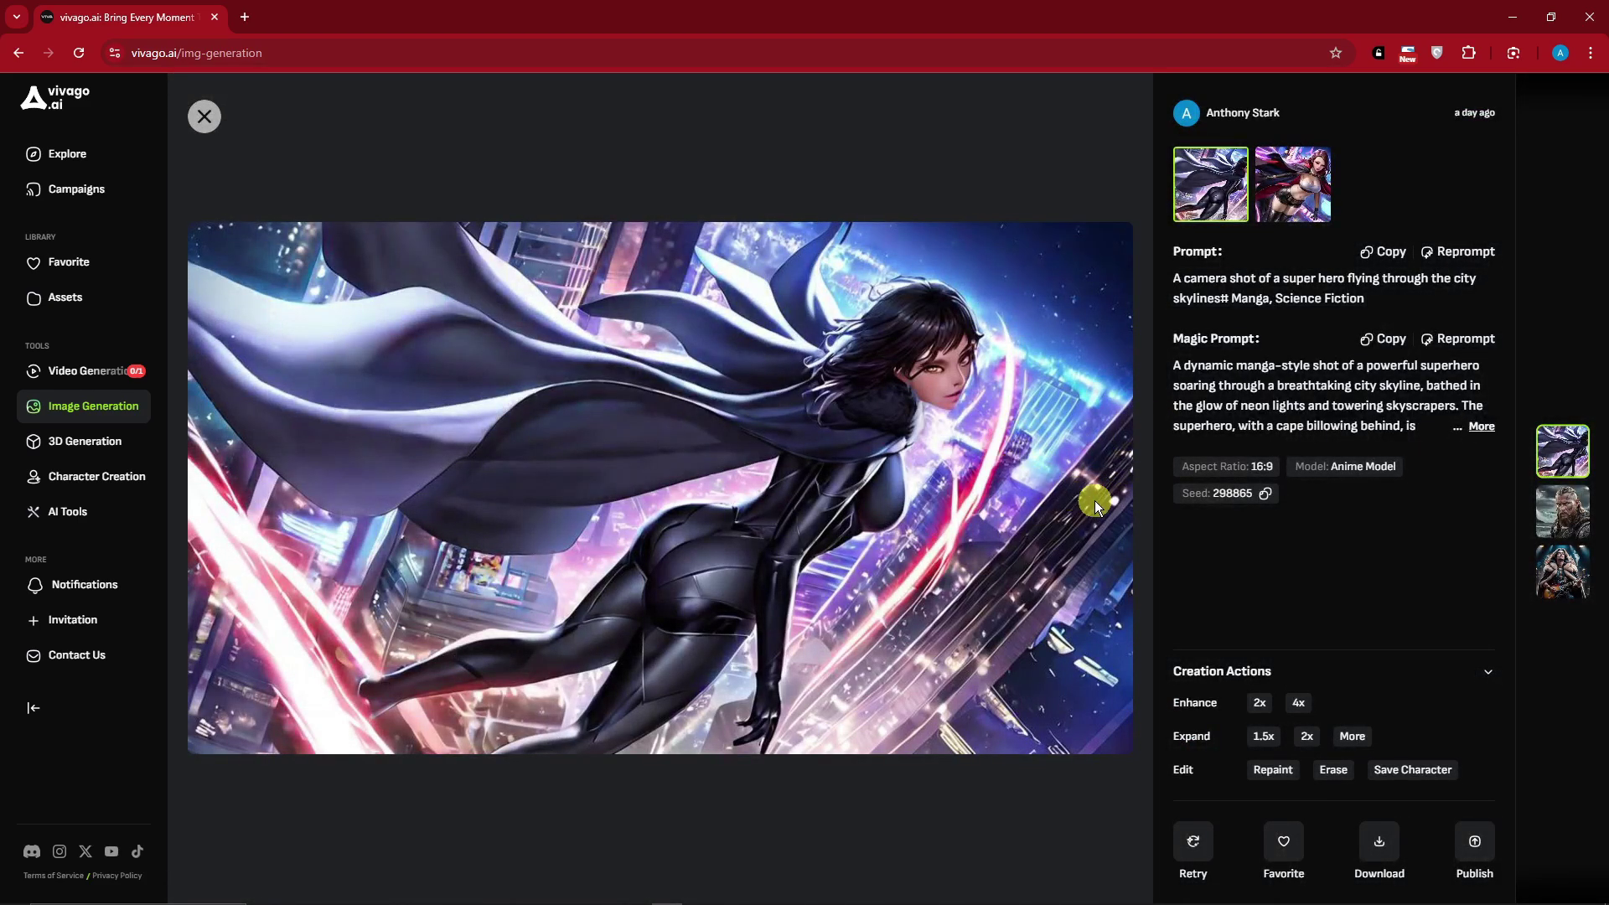
left_click(1480, 426)
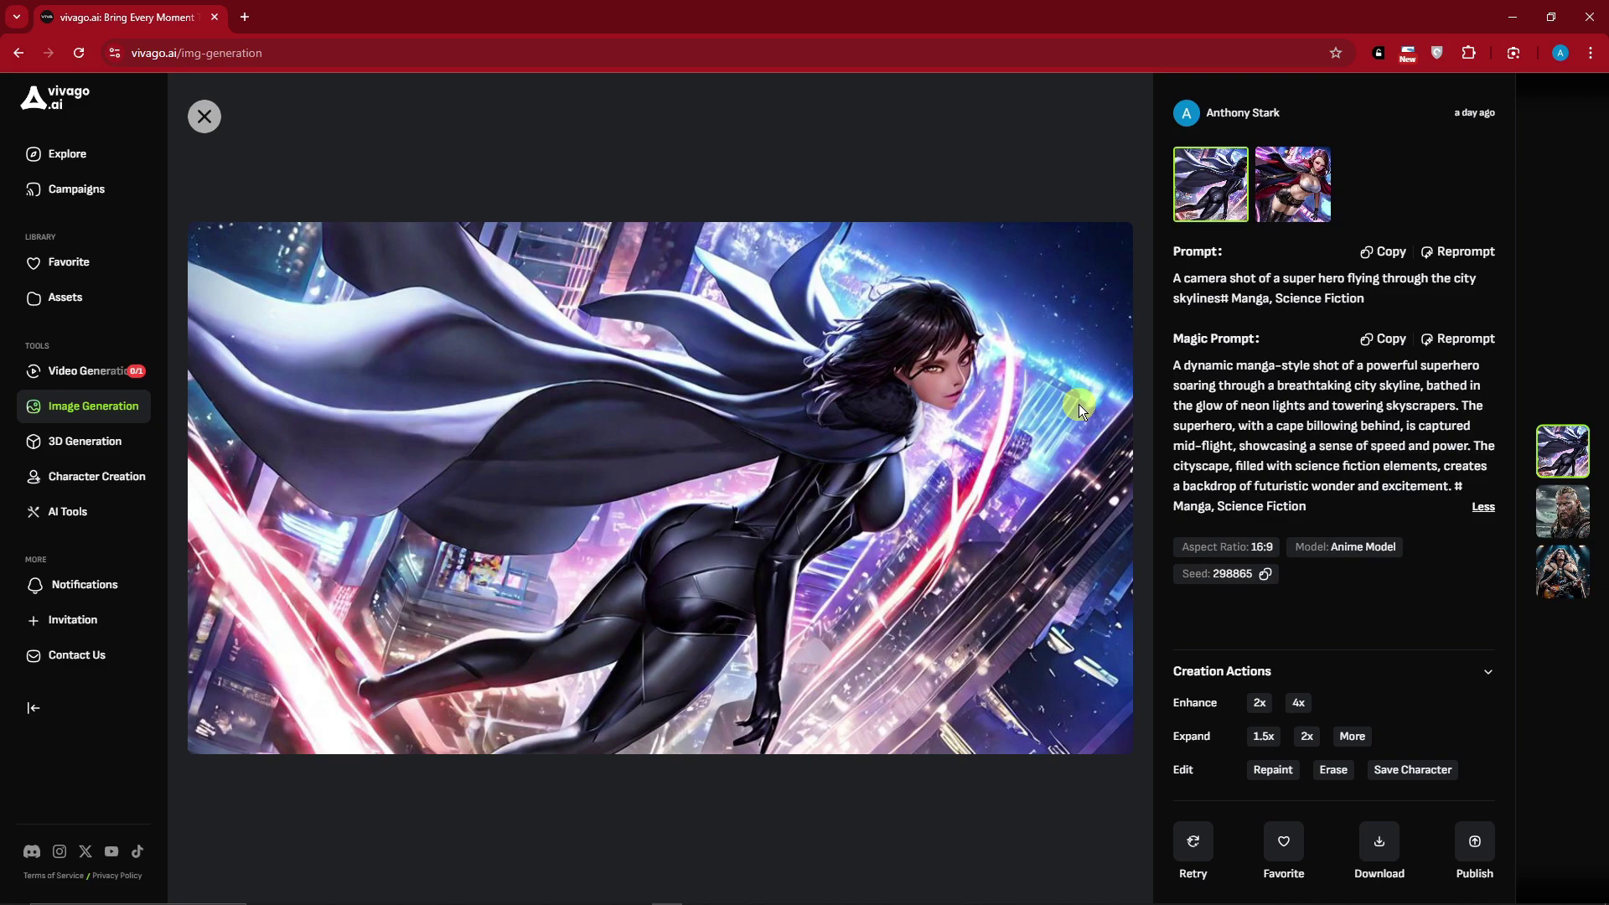
key("Right")
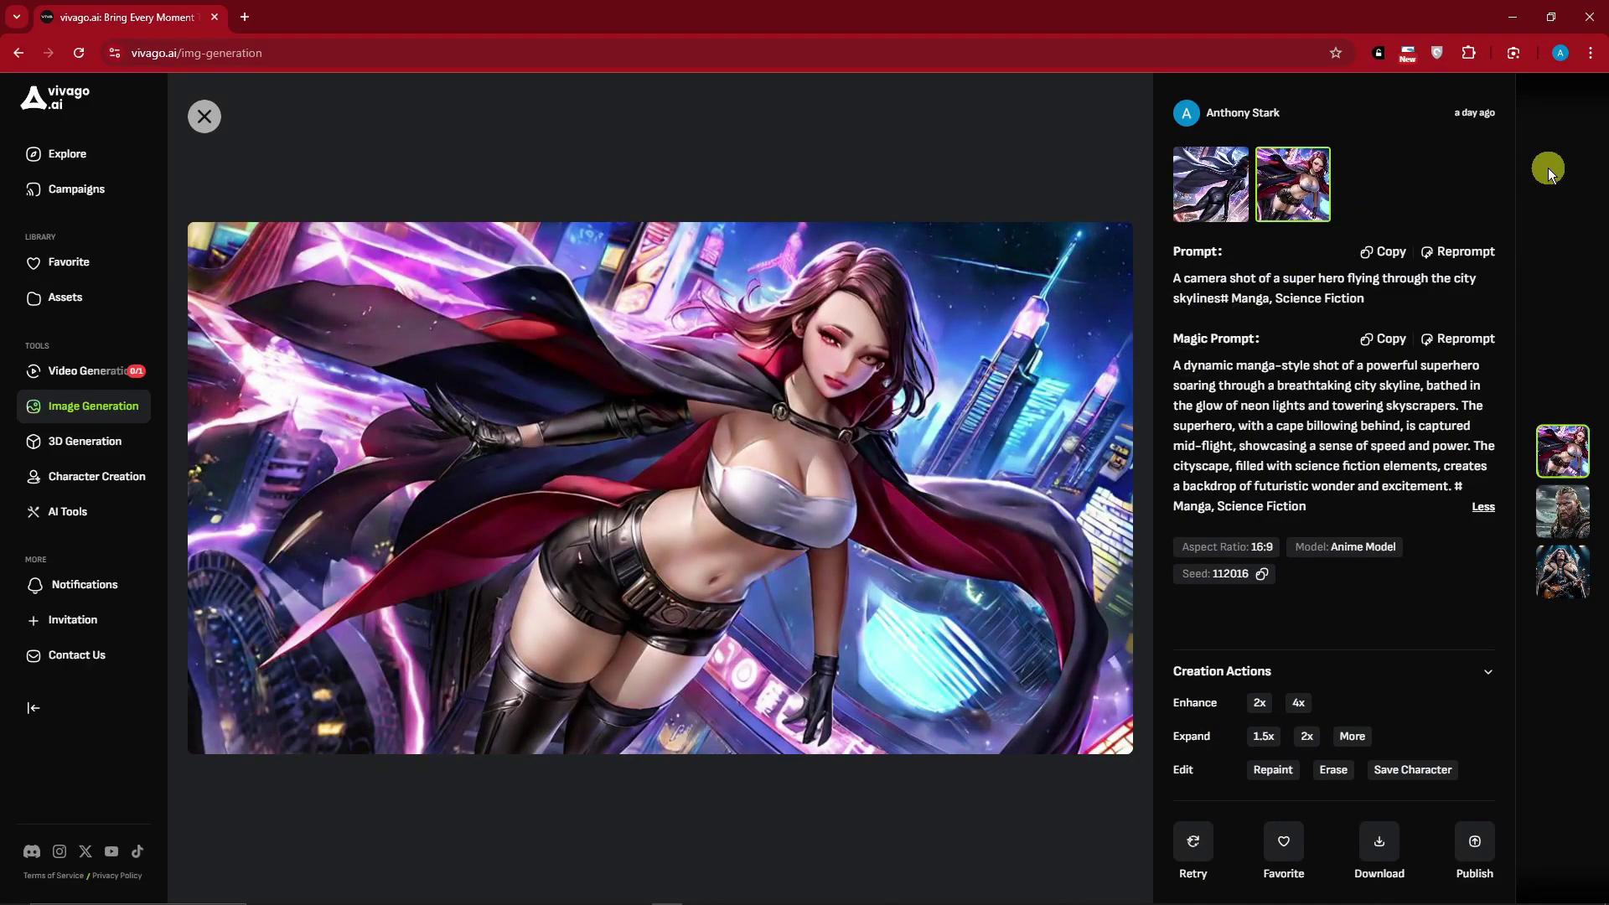
left_click(1557, 503)
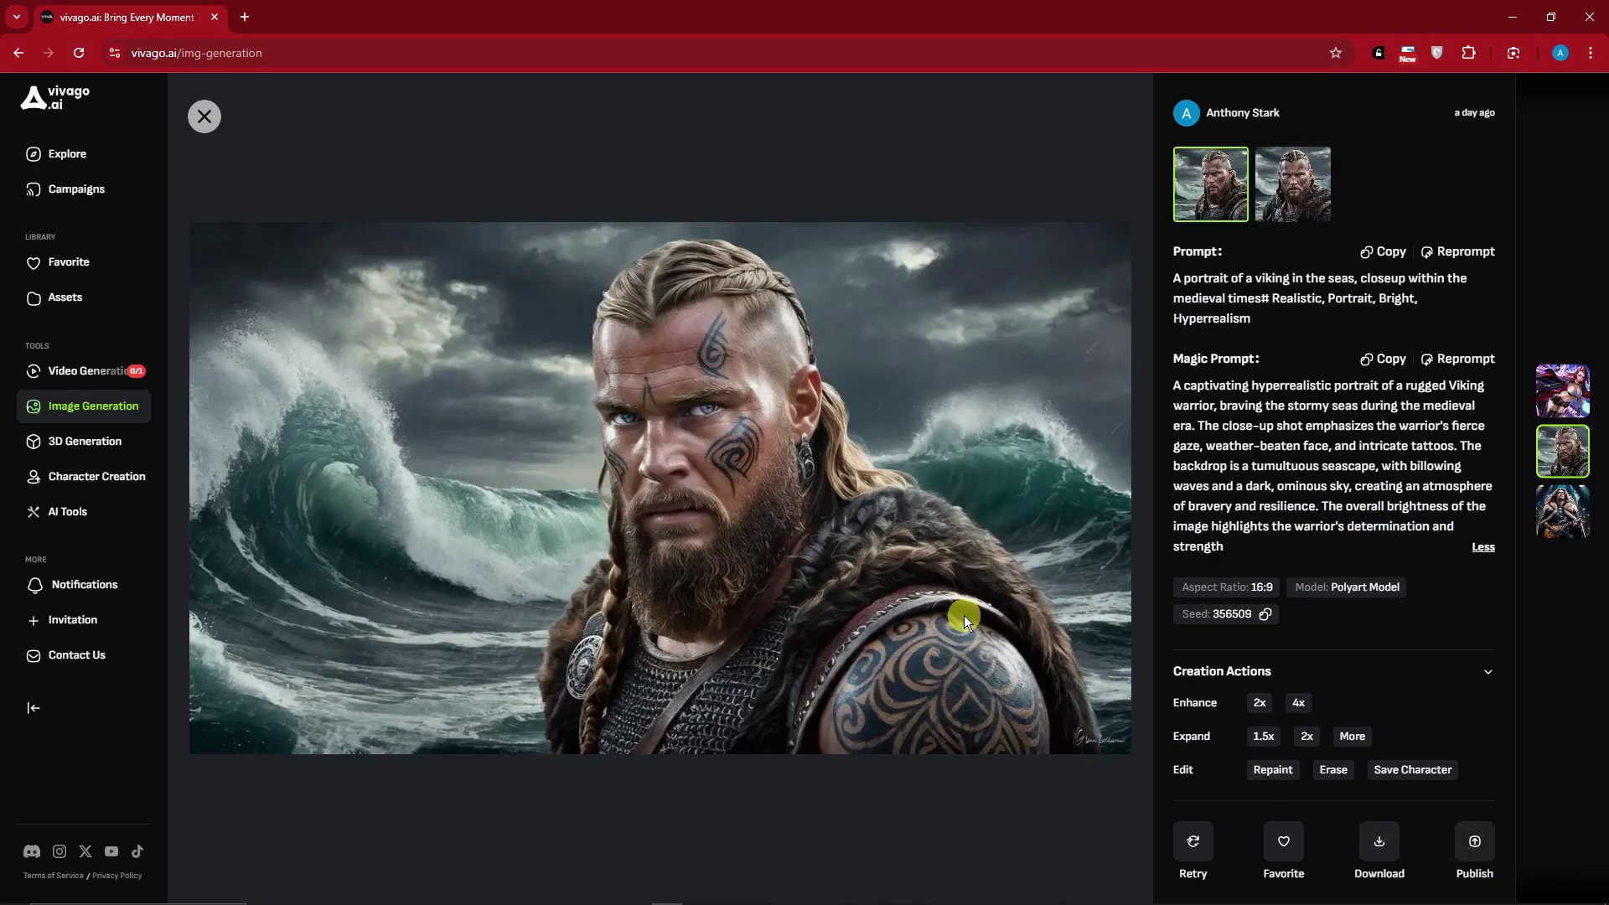
key("Right")
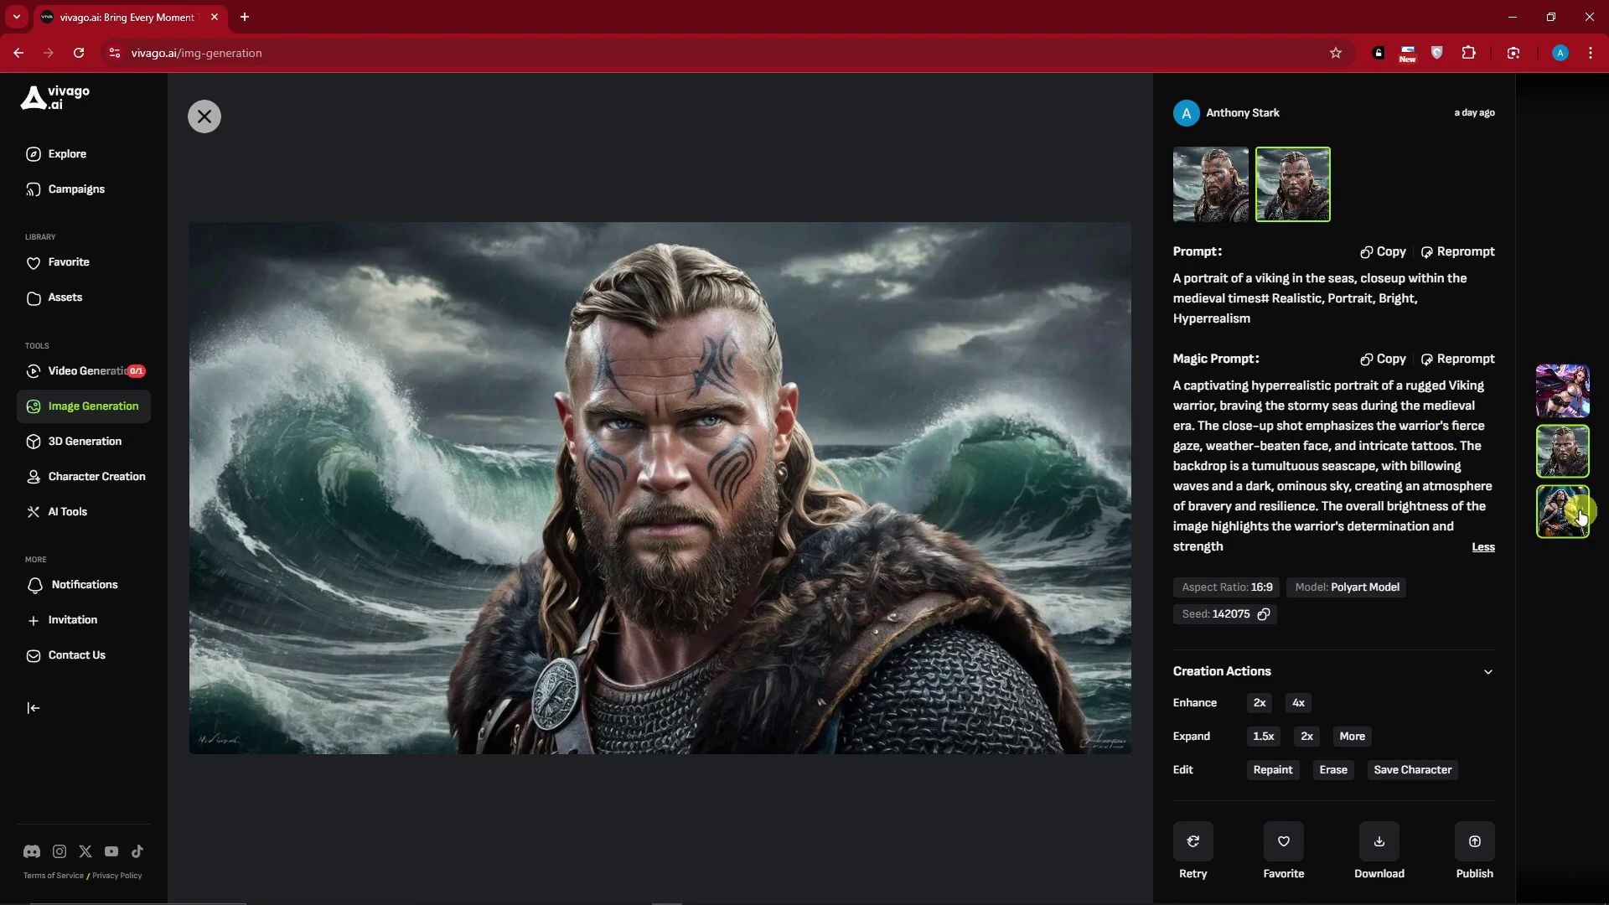
left_click(1581, 516)
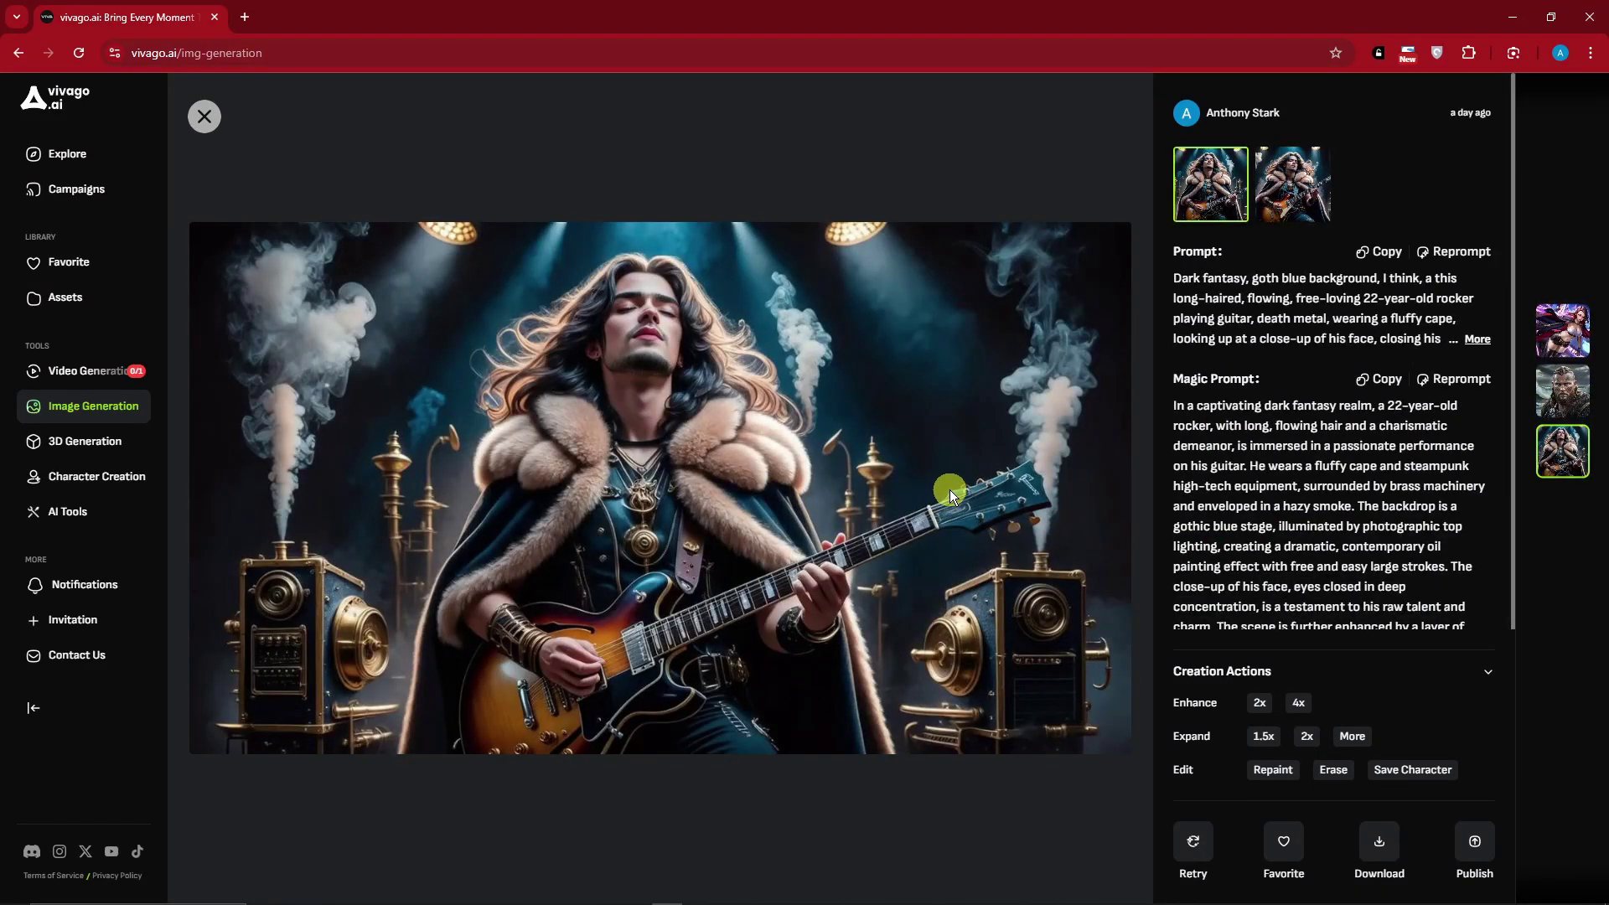
key("Right")
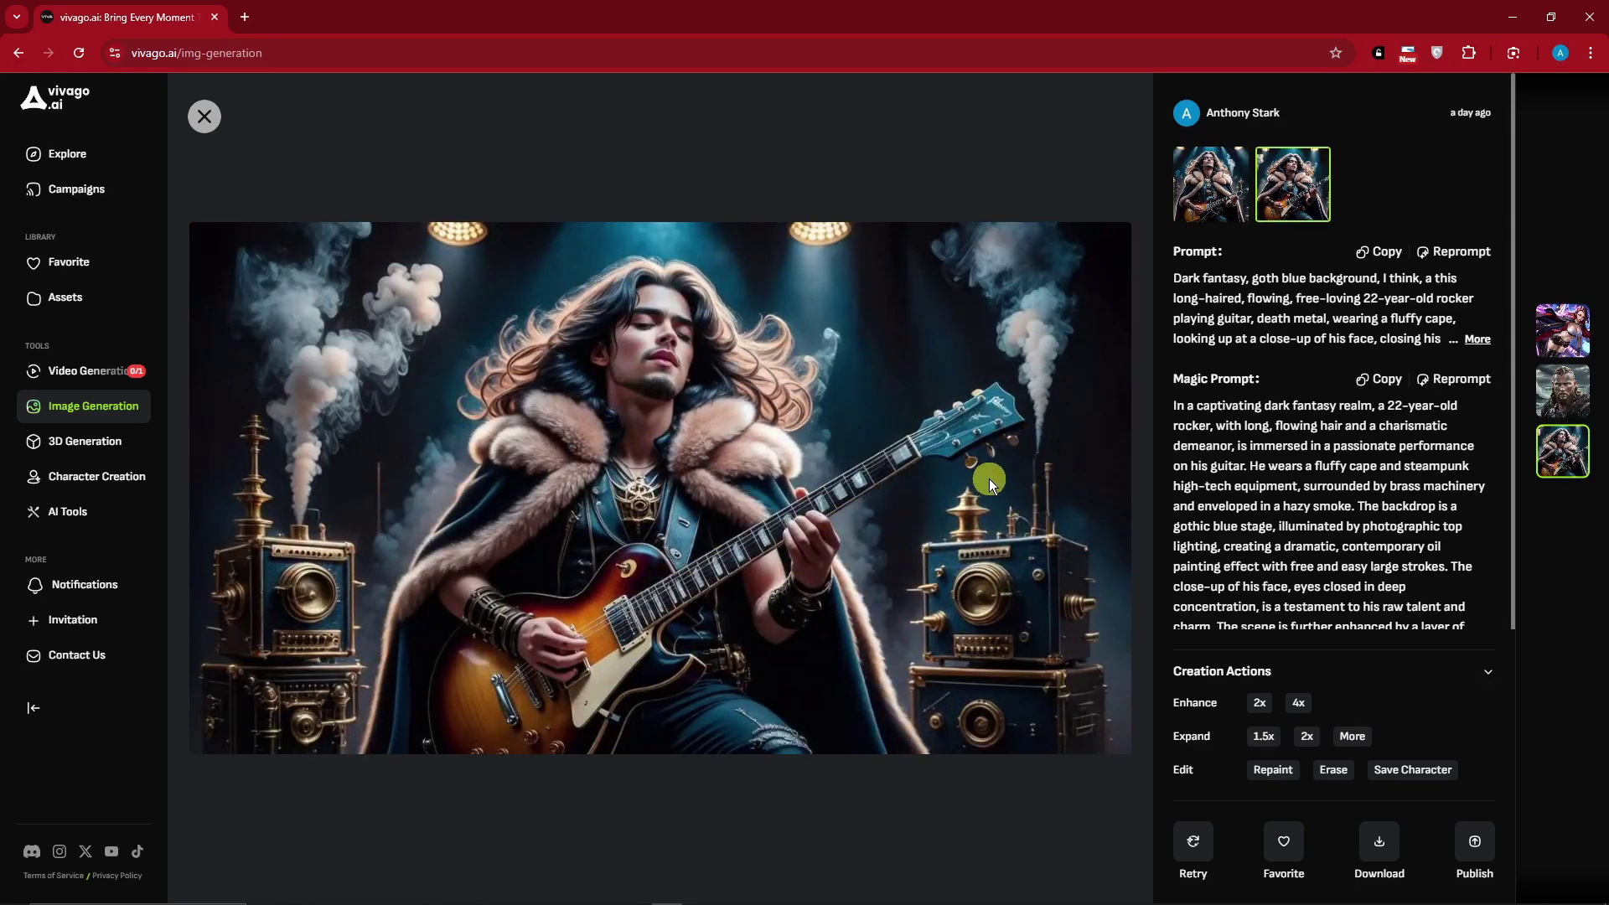
left_click(1331, 770)
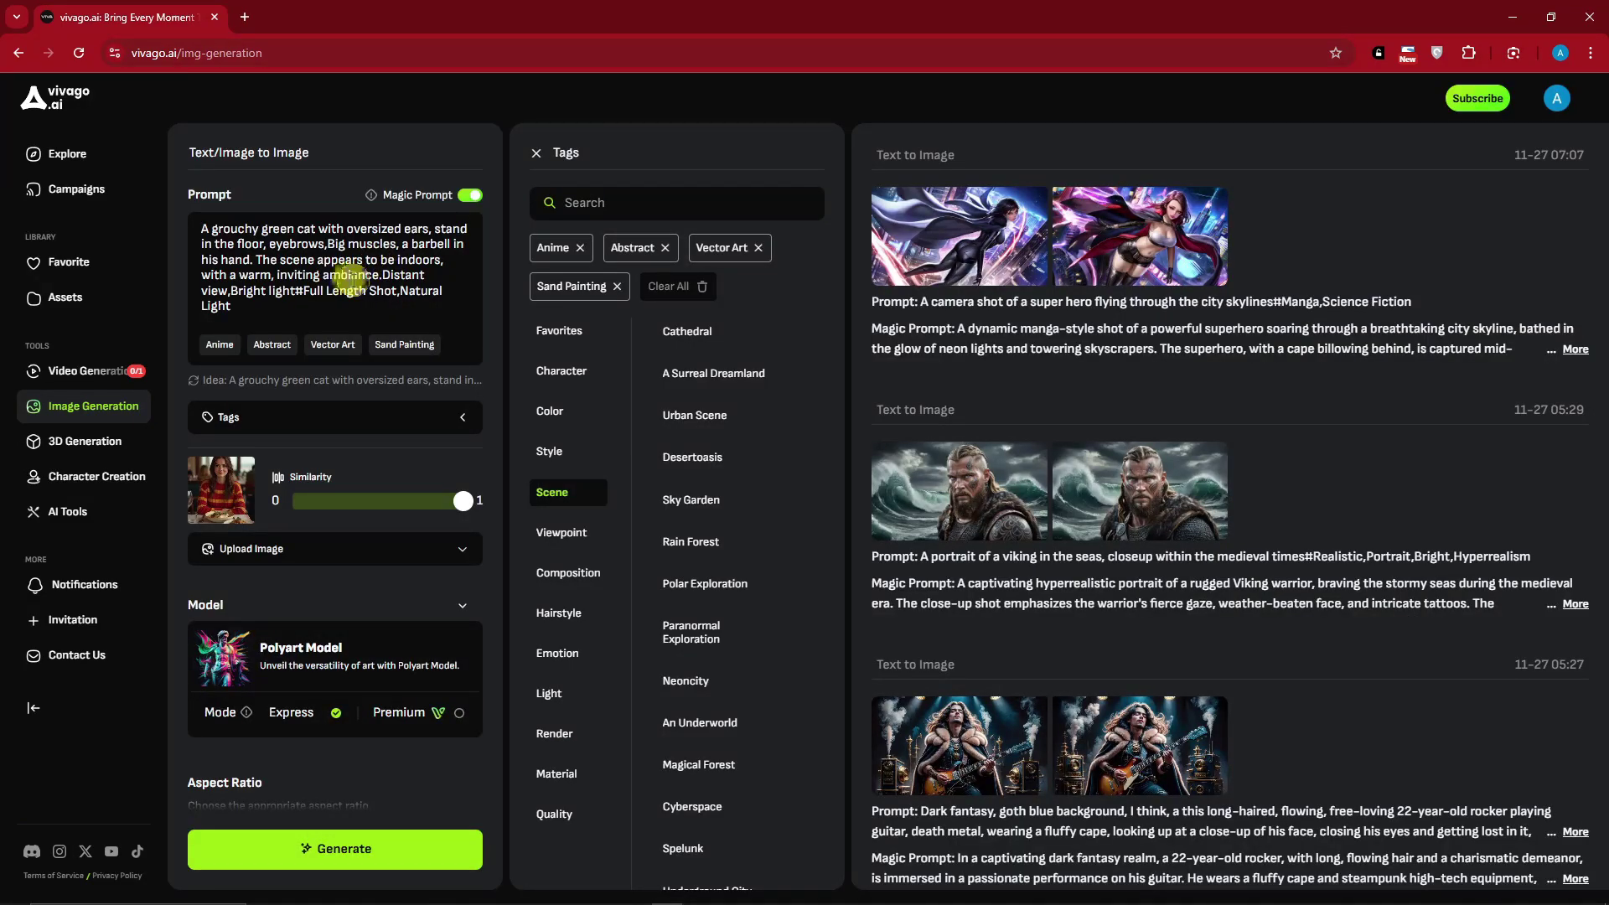
scroll(1217, 377, "down", 1)
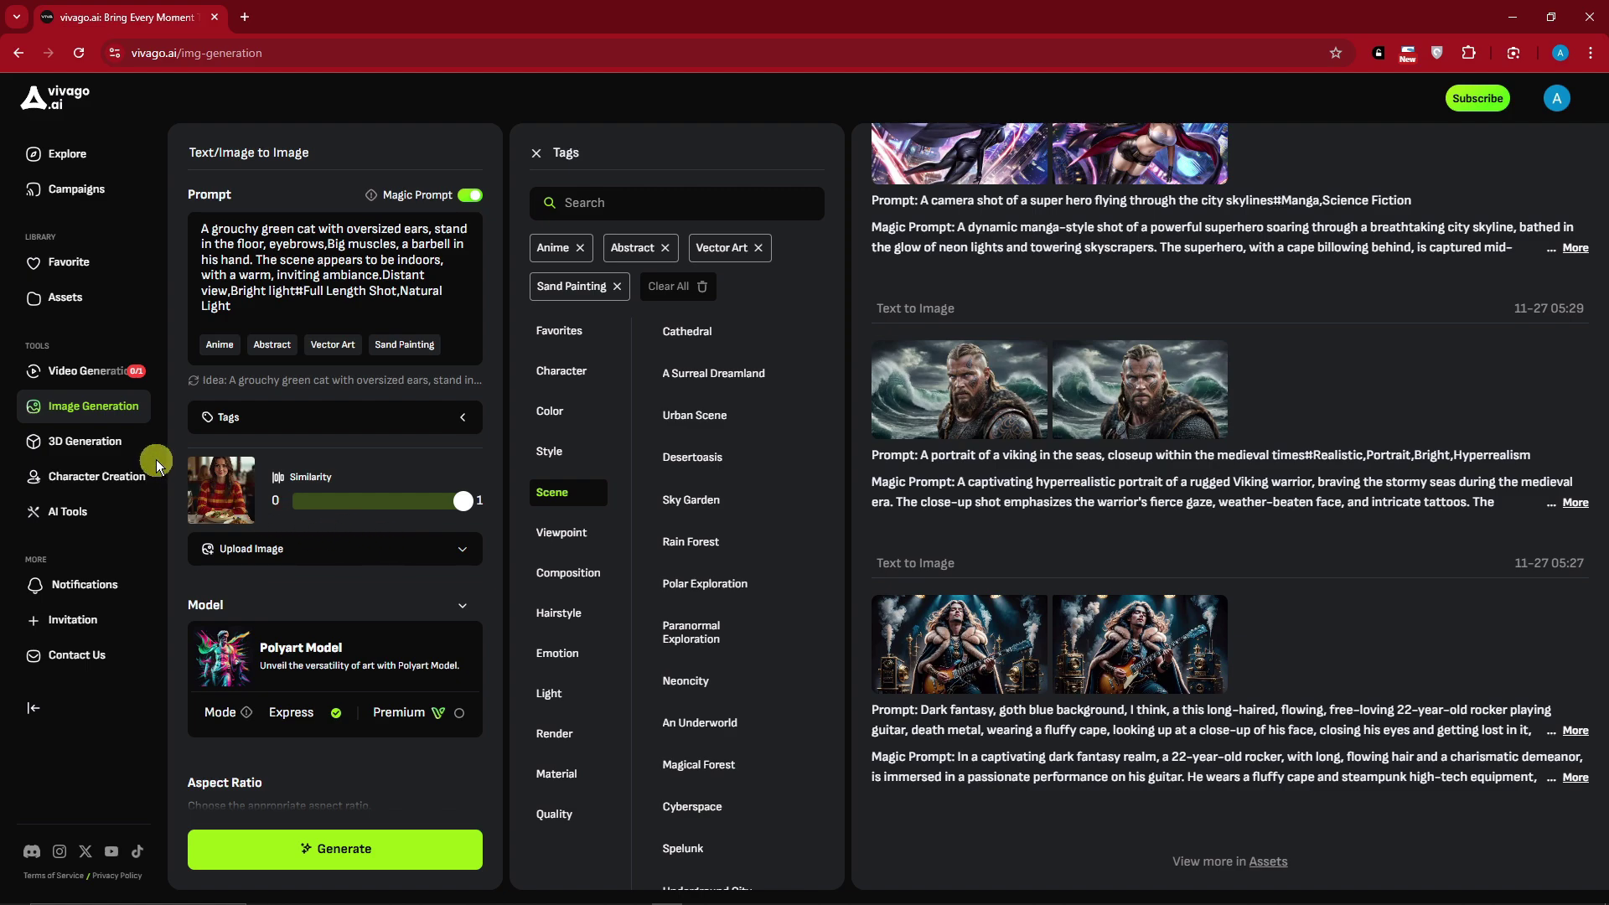
scroll(1181, 595, "up", 1)
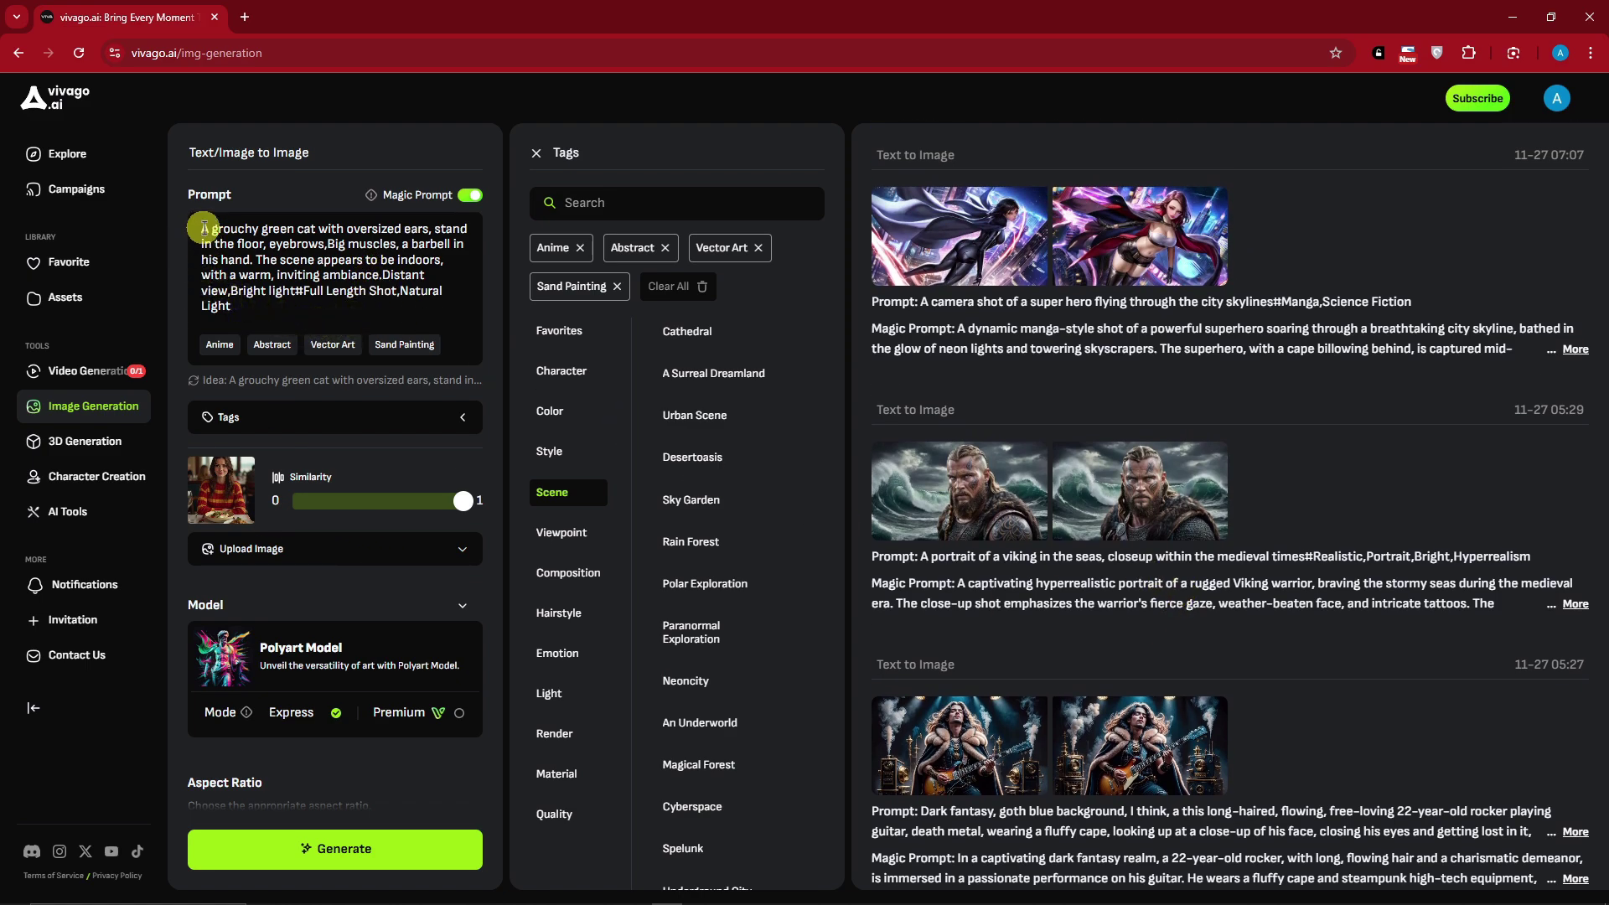
left_click_drag(204, 228, 265, 306)
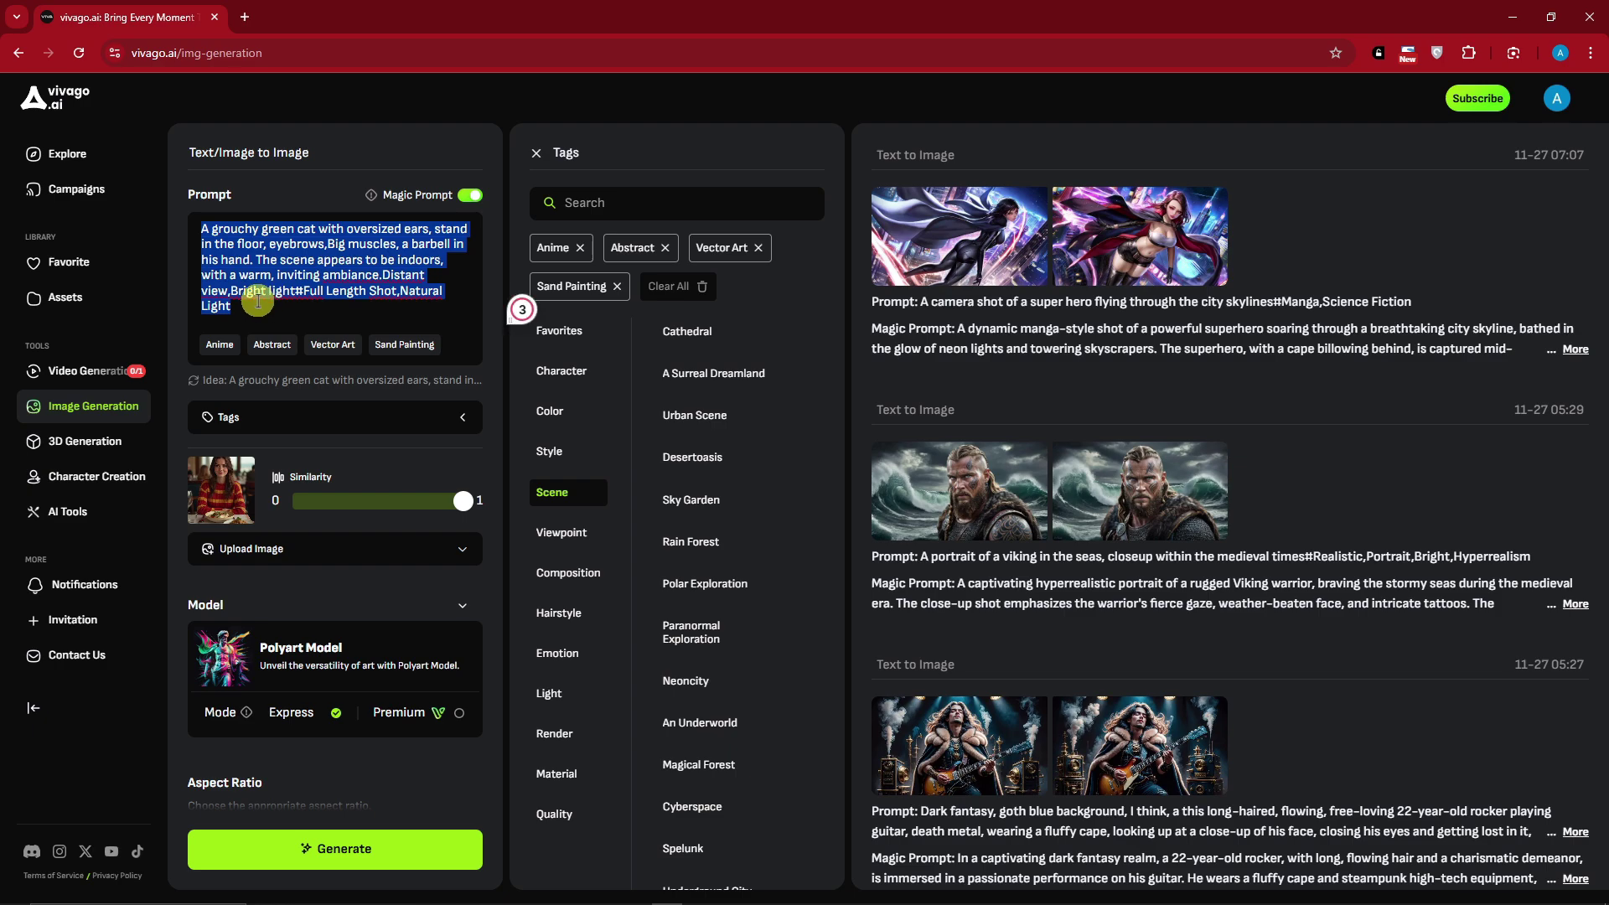
left_click(258, 303)
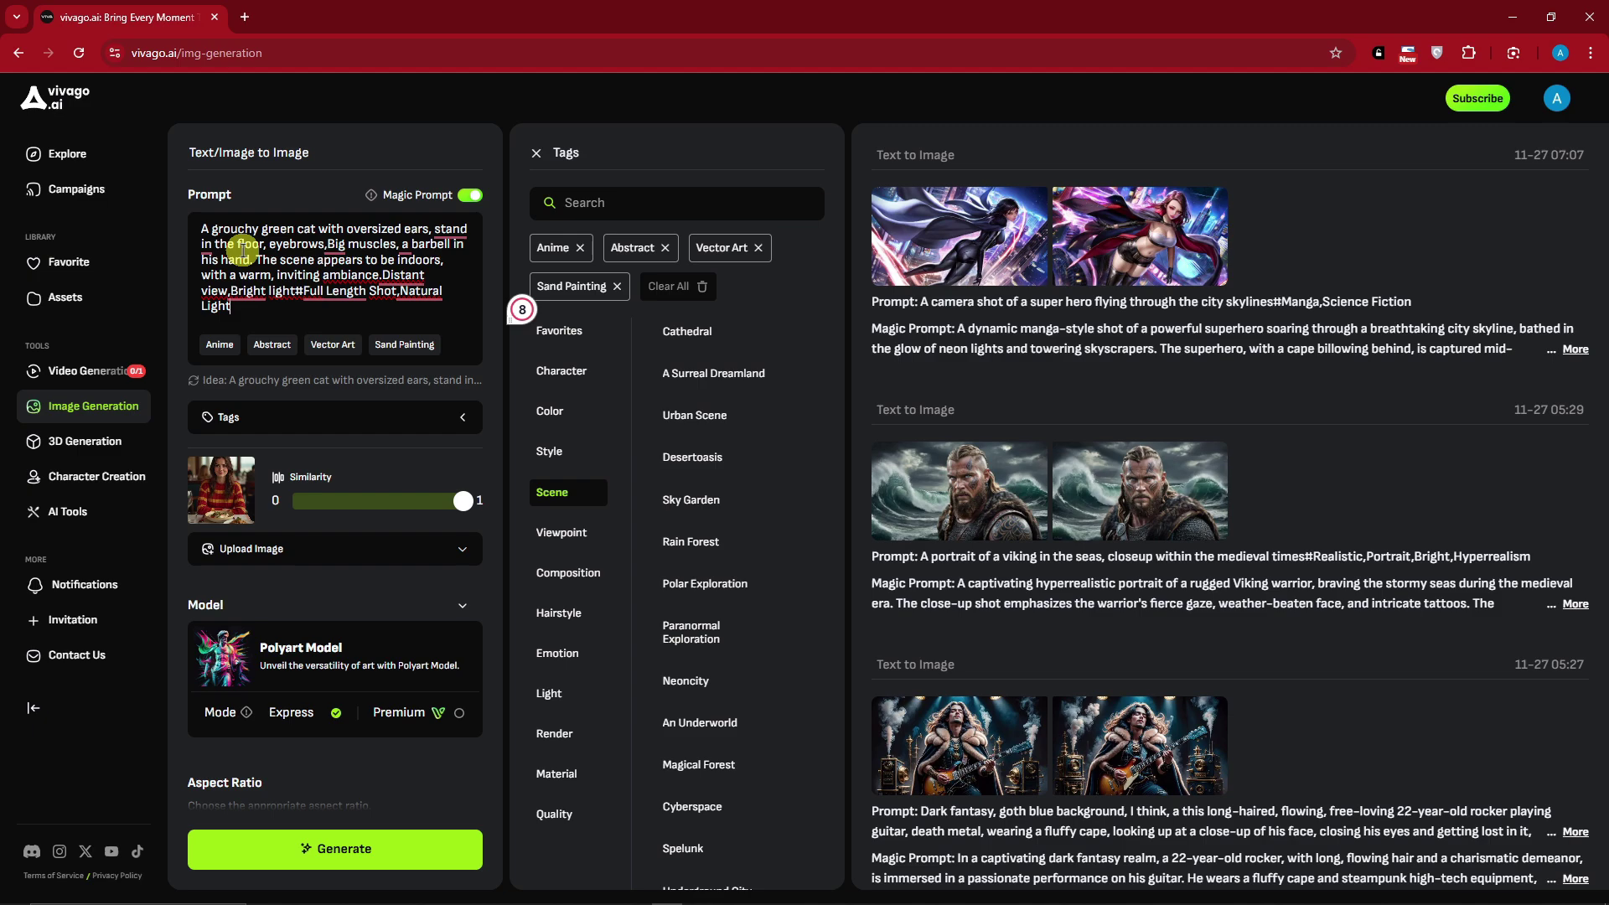
Switch to 3D Generation and enter the Text to 3D prompt "Blue Dragon with wings".
left_click(101, 451)
left_click(348, 230)
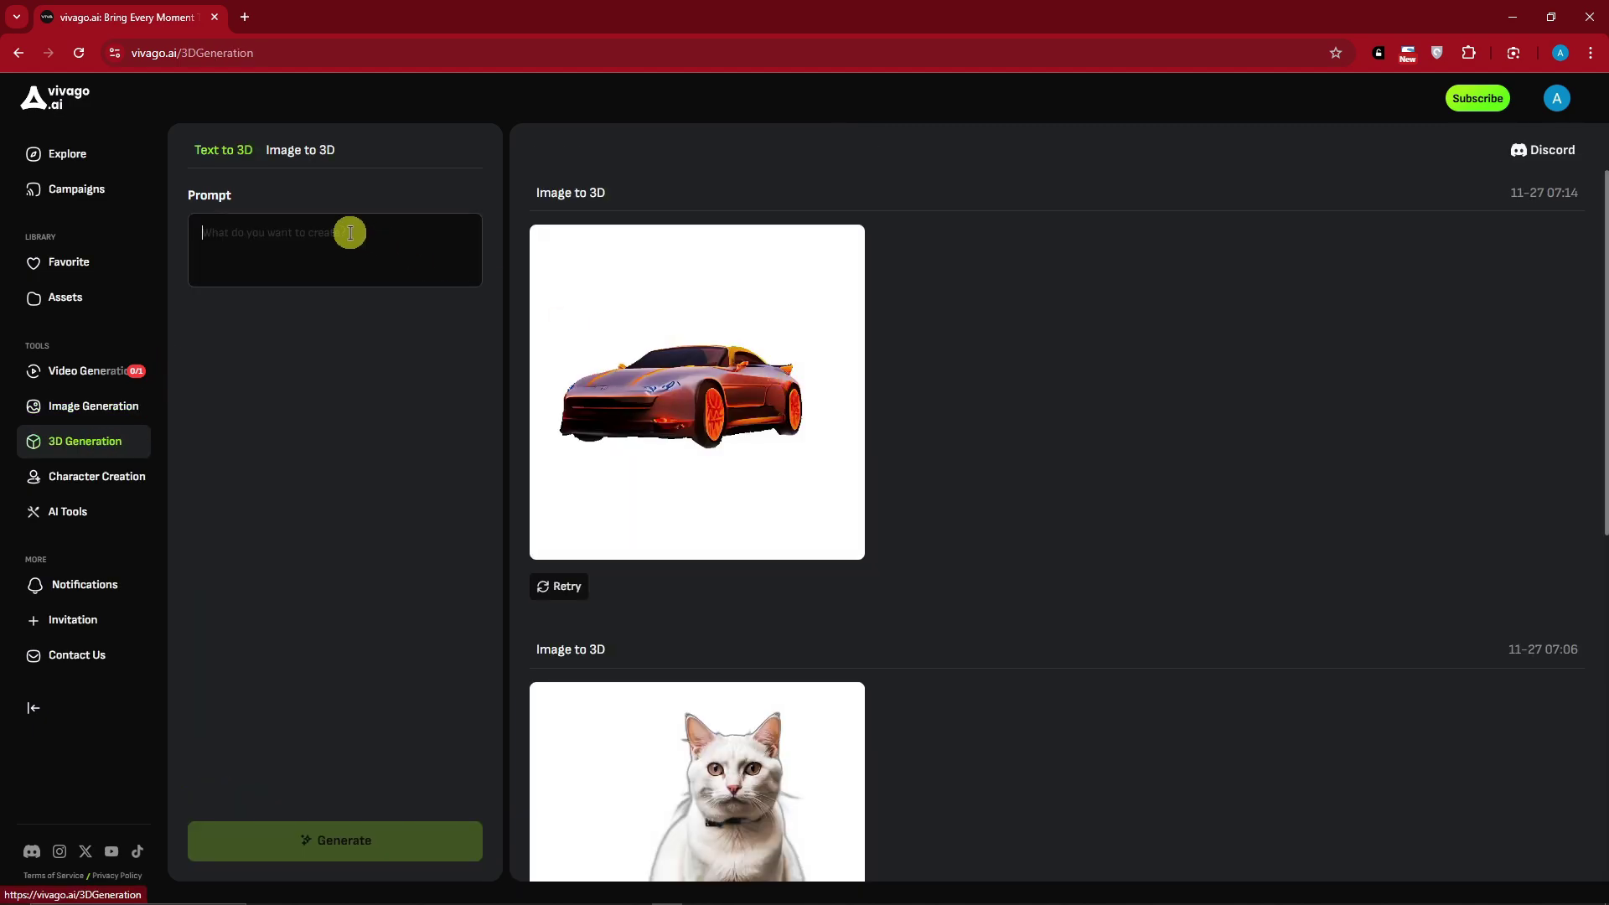
left_click(278, 159)
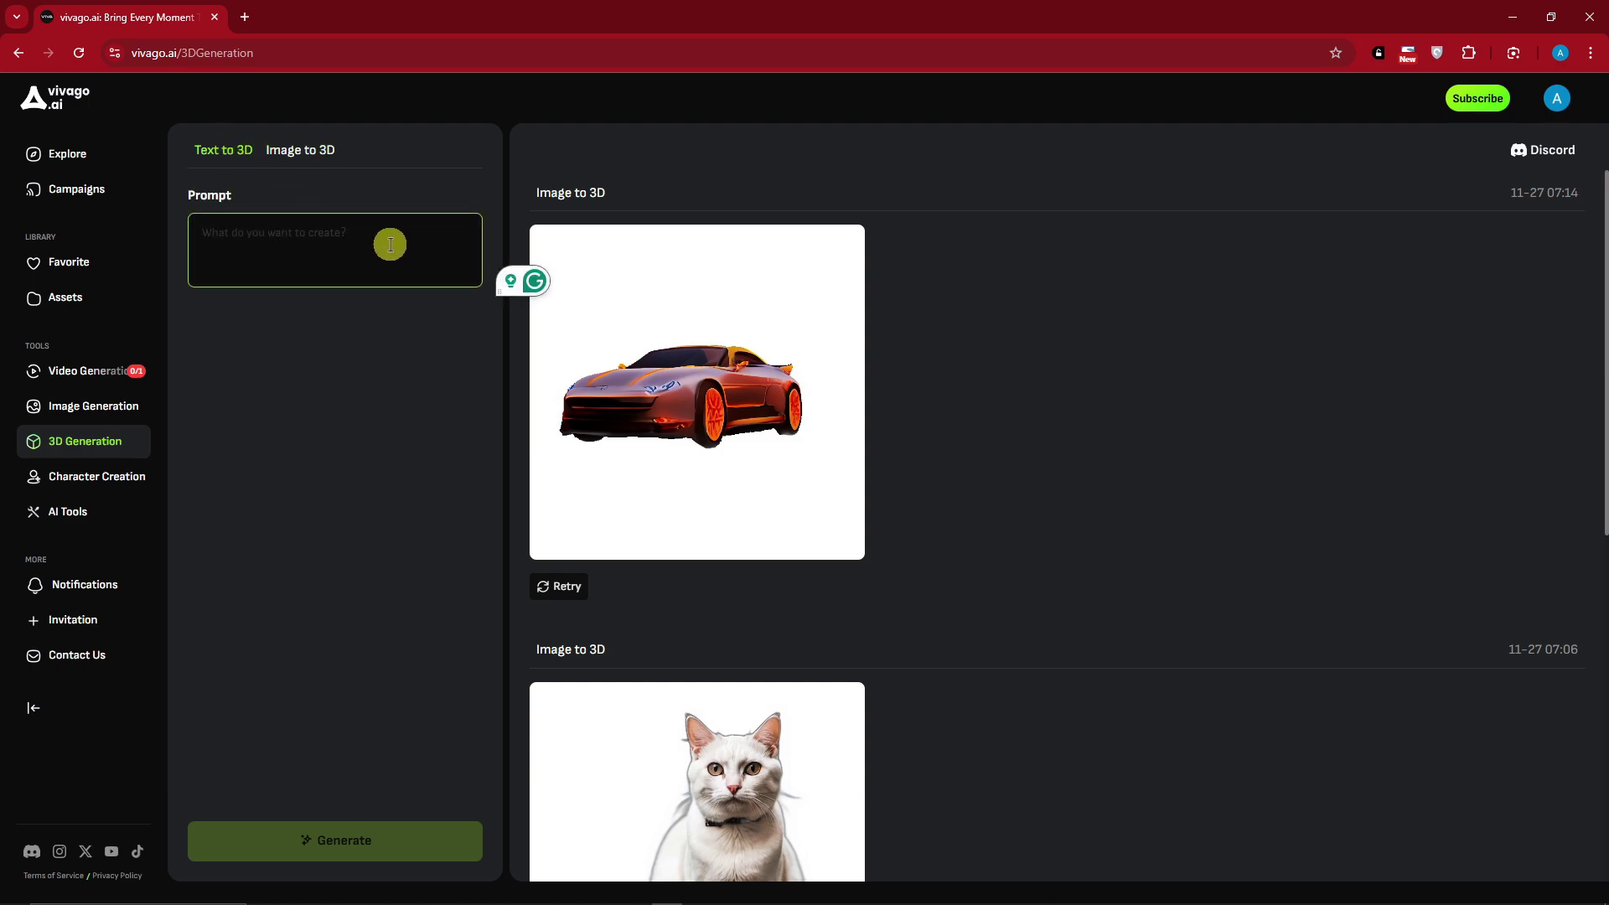
type("Blue Dragon with wings")
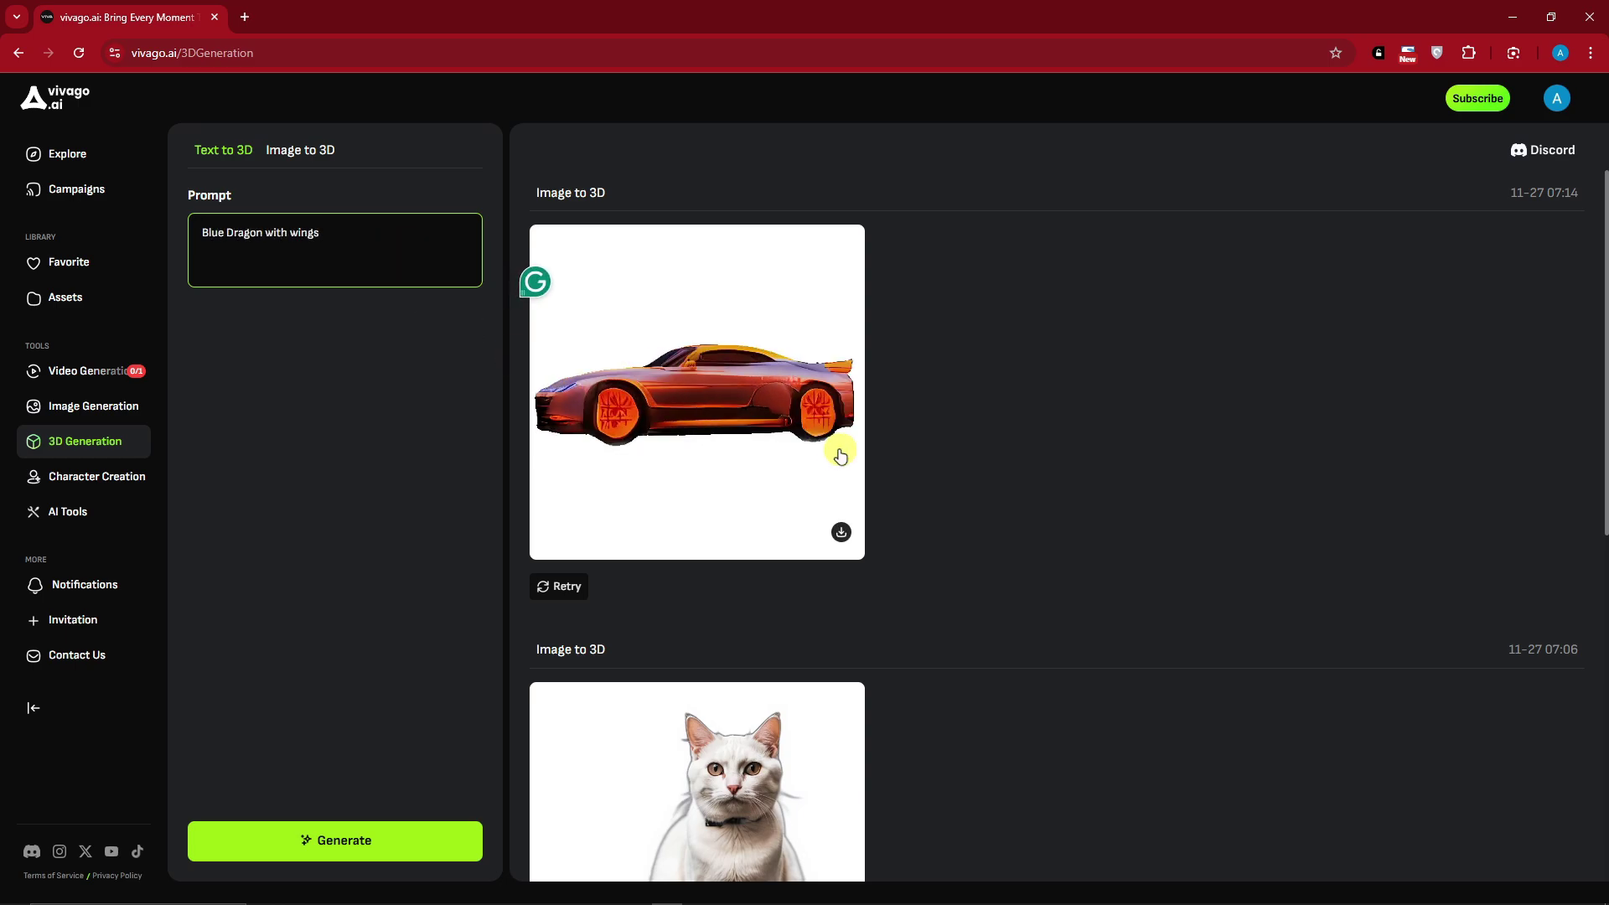
Find the earlier blue dragon result, try opening it full screen and rotate its preview.
scroll(838, 452, "down", 8)
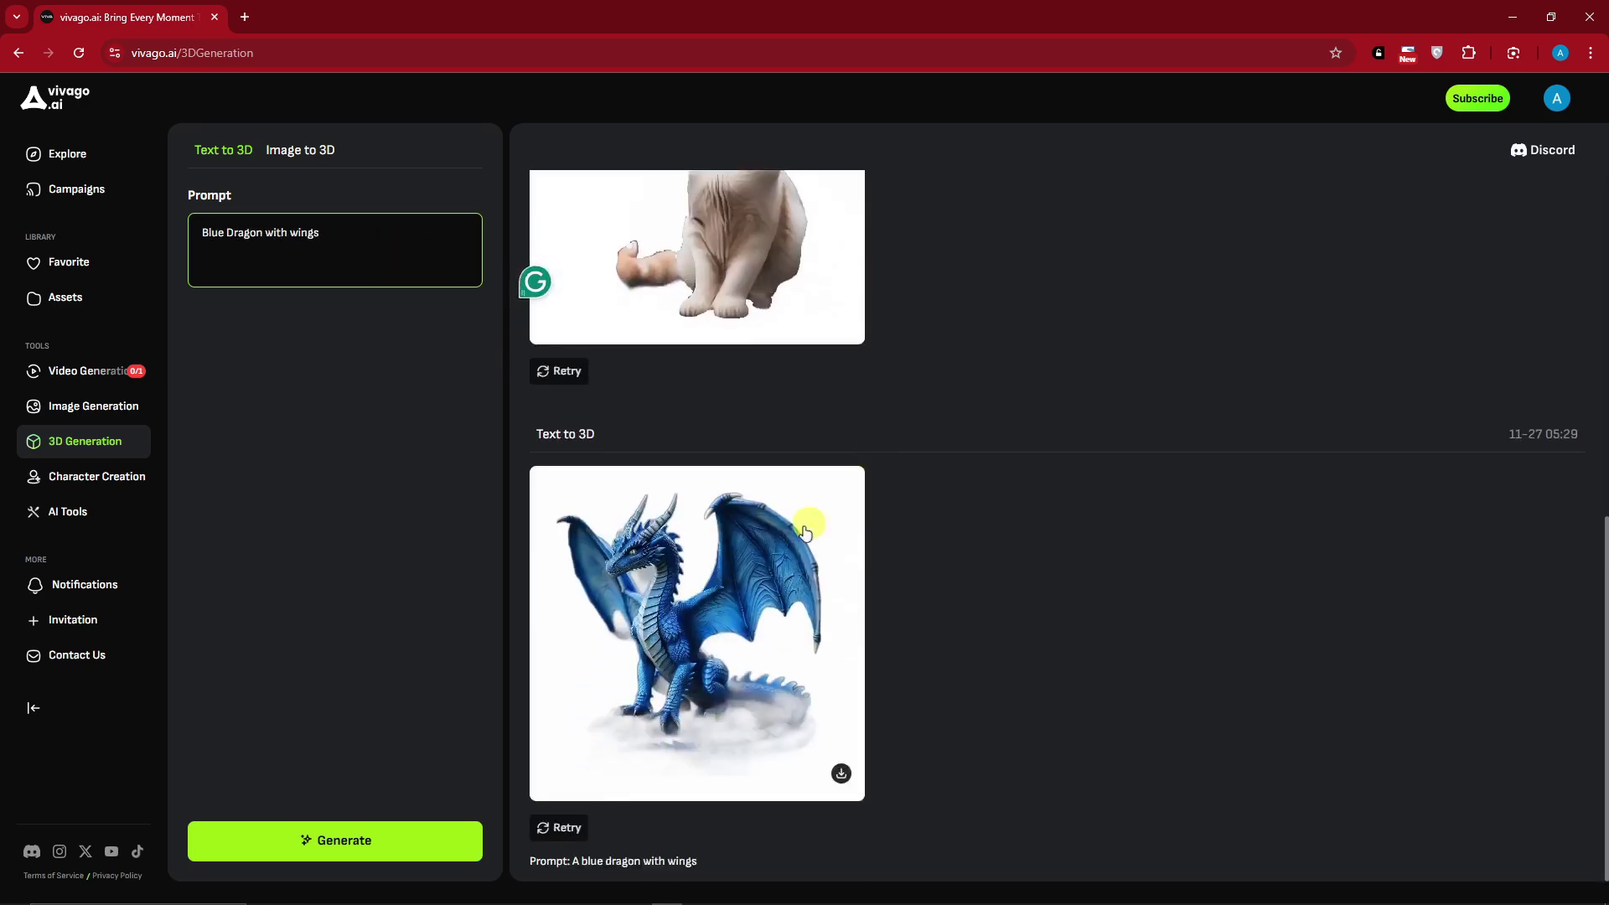
left_click(787, 541)
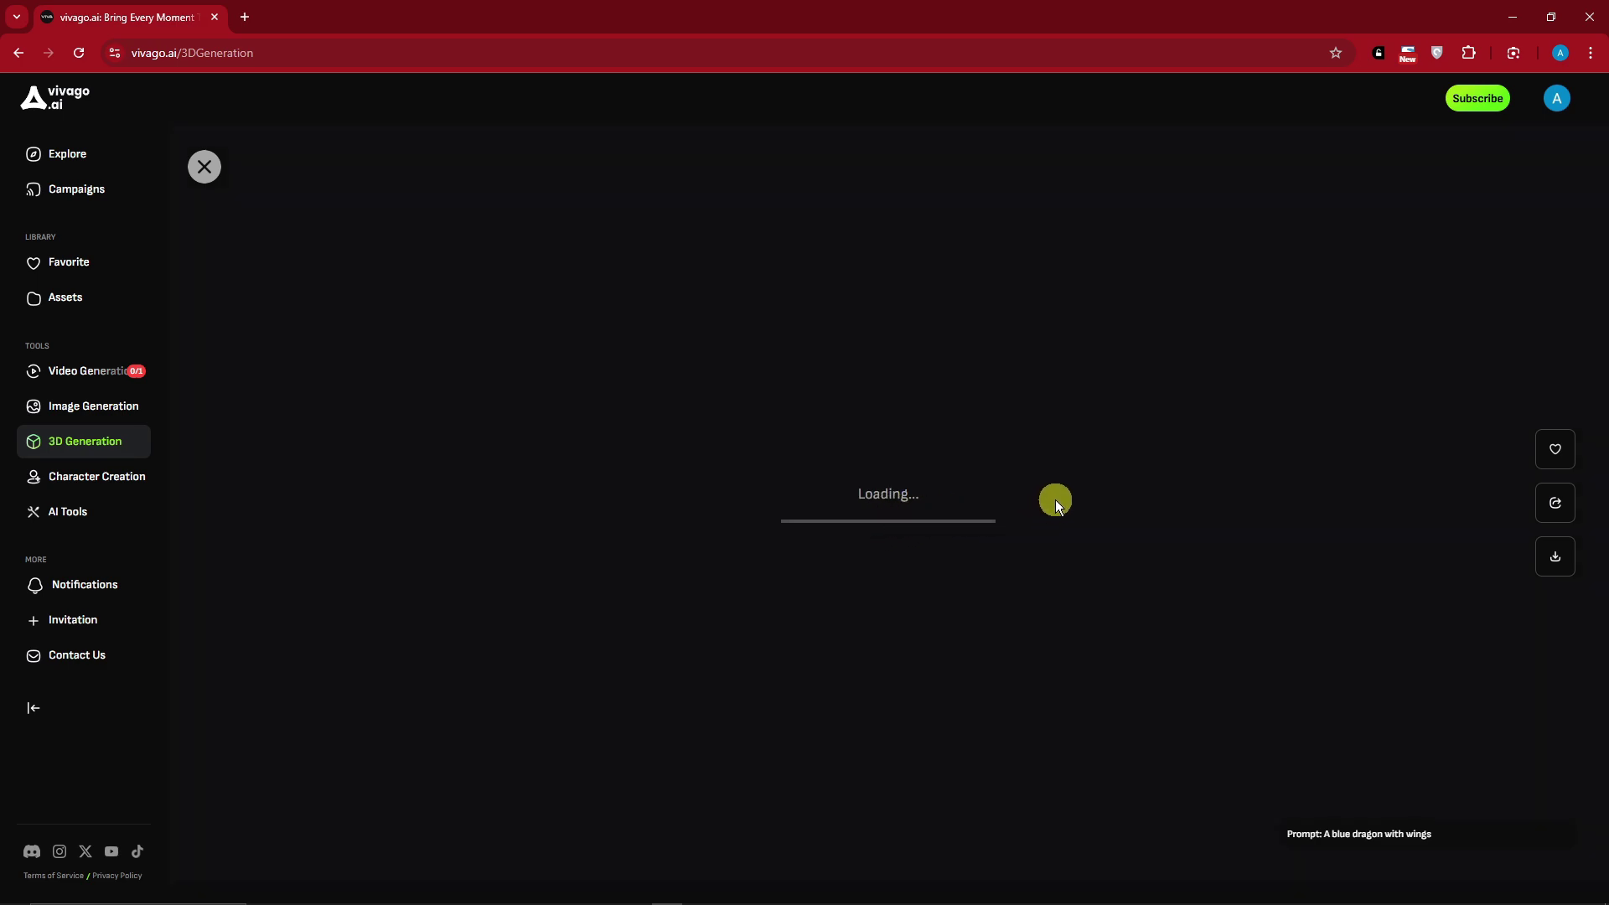
left_click(194, 170)
left_click_drag(830, 687, 731, 673)
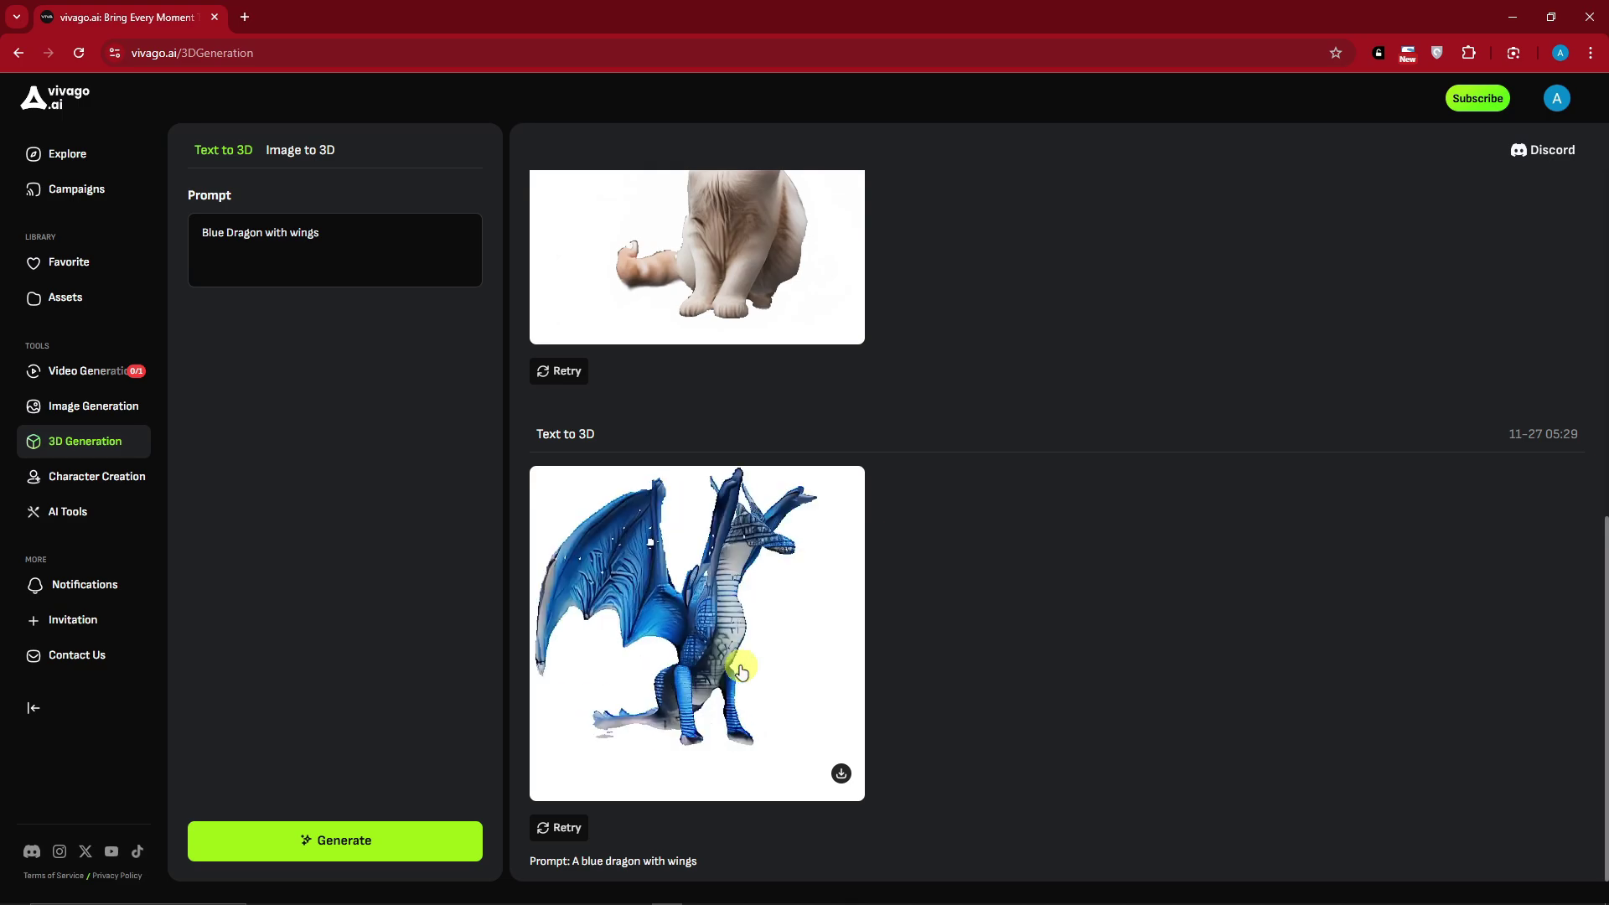
left_click(741, 669)
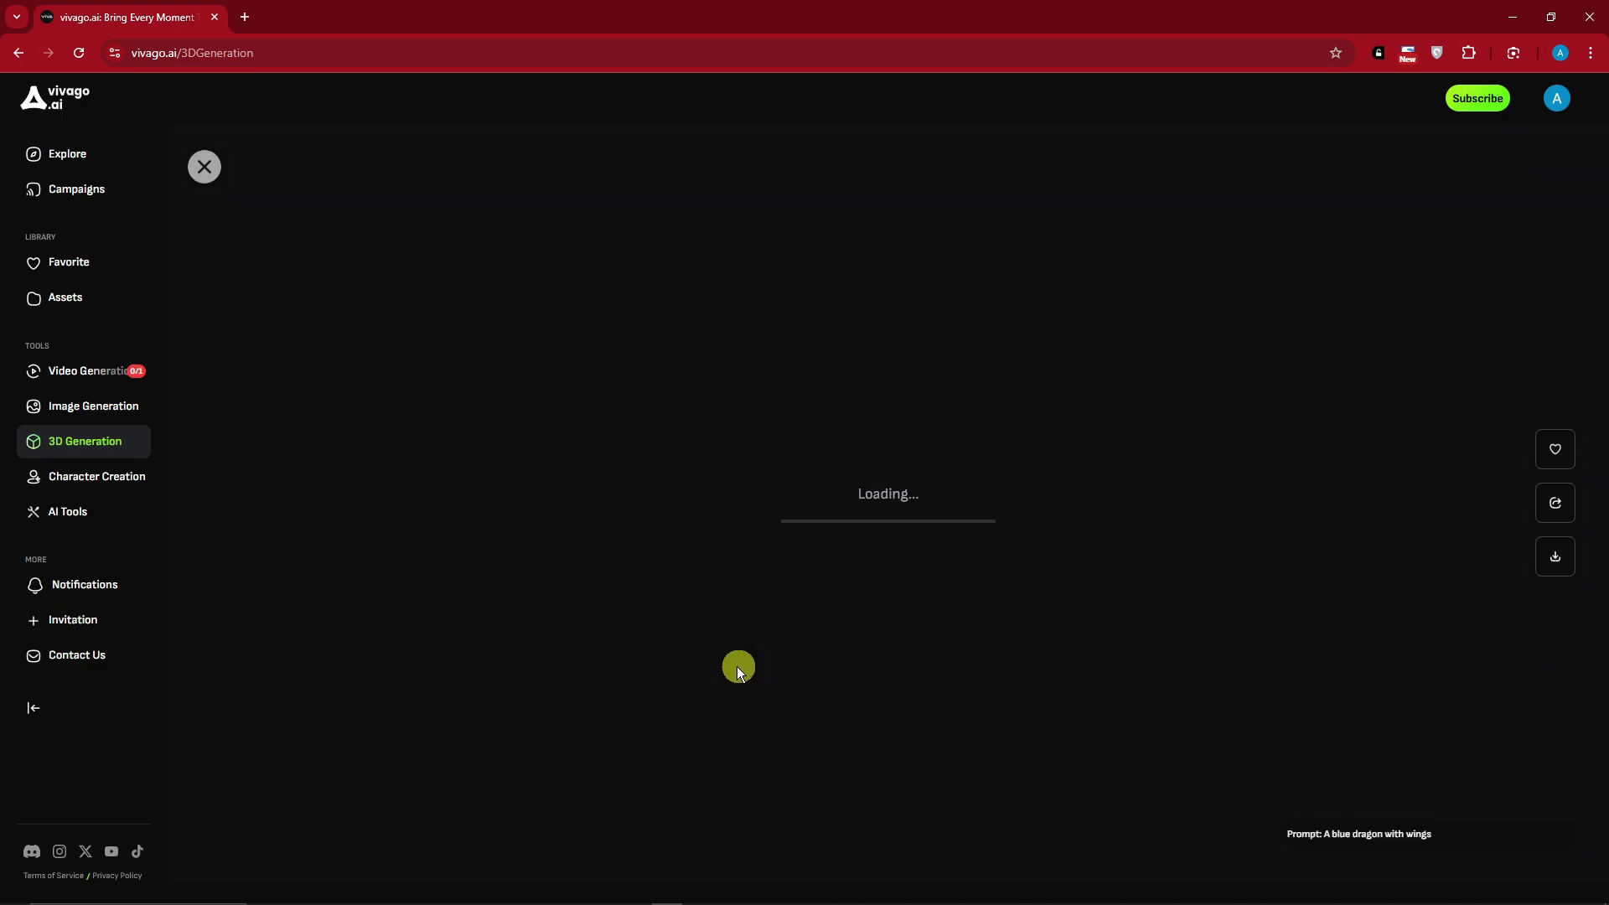
left_click(205, 167)
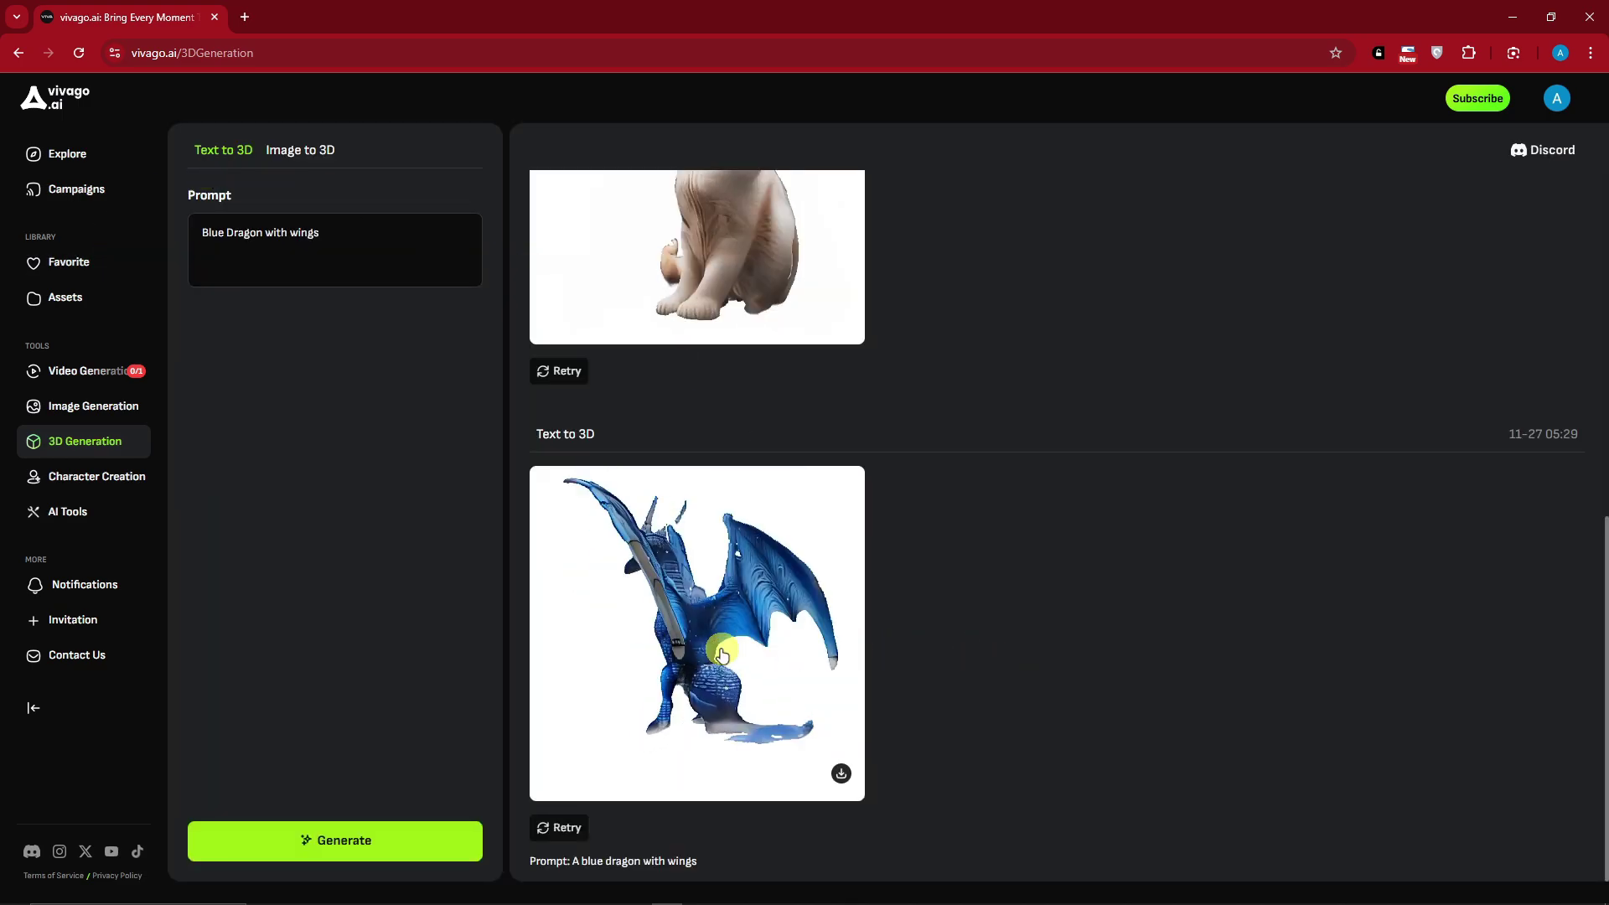
Download the blue dragon model in glb format and open the file in 3D Viewer.
left_click(842, 772)
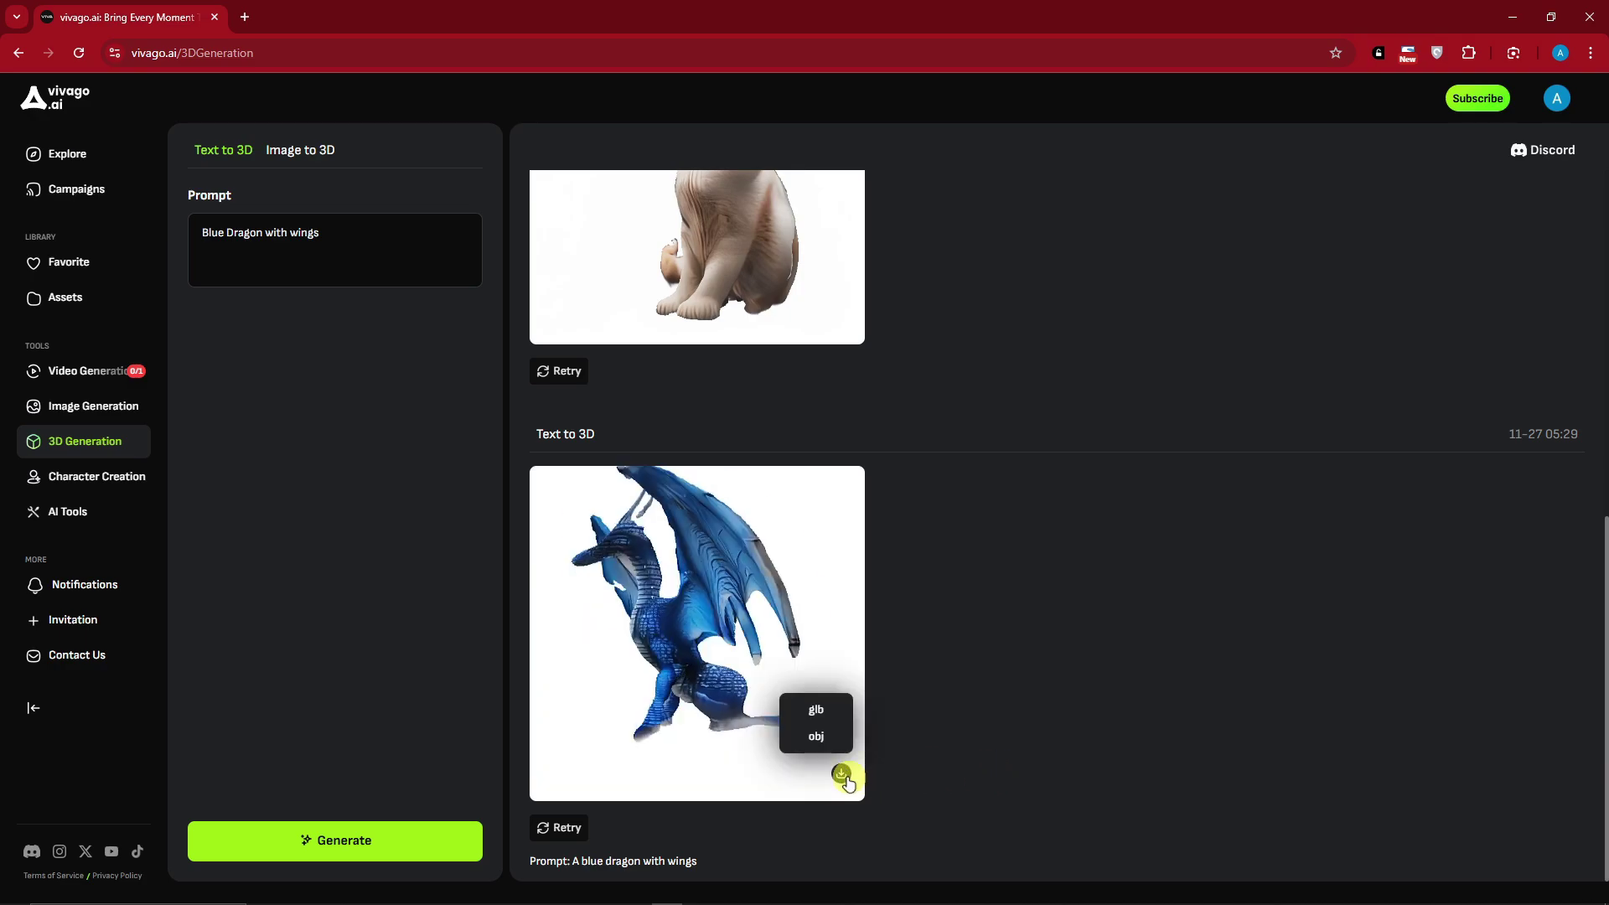
left_click(819, 711)
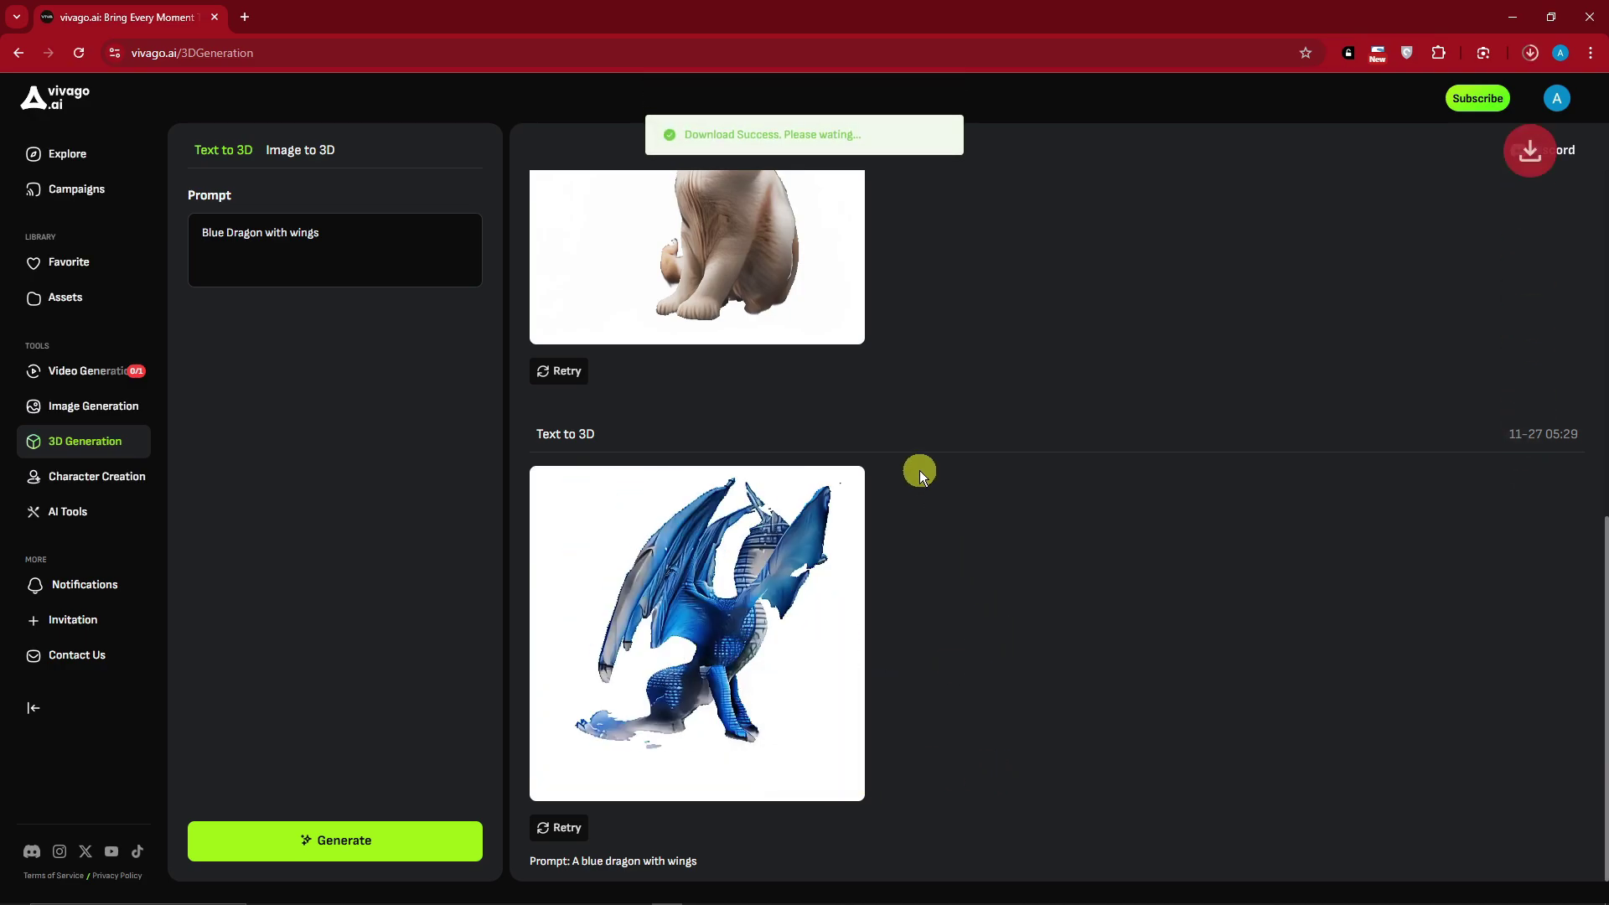
left_click(1396, 106)
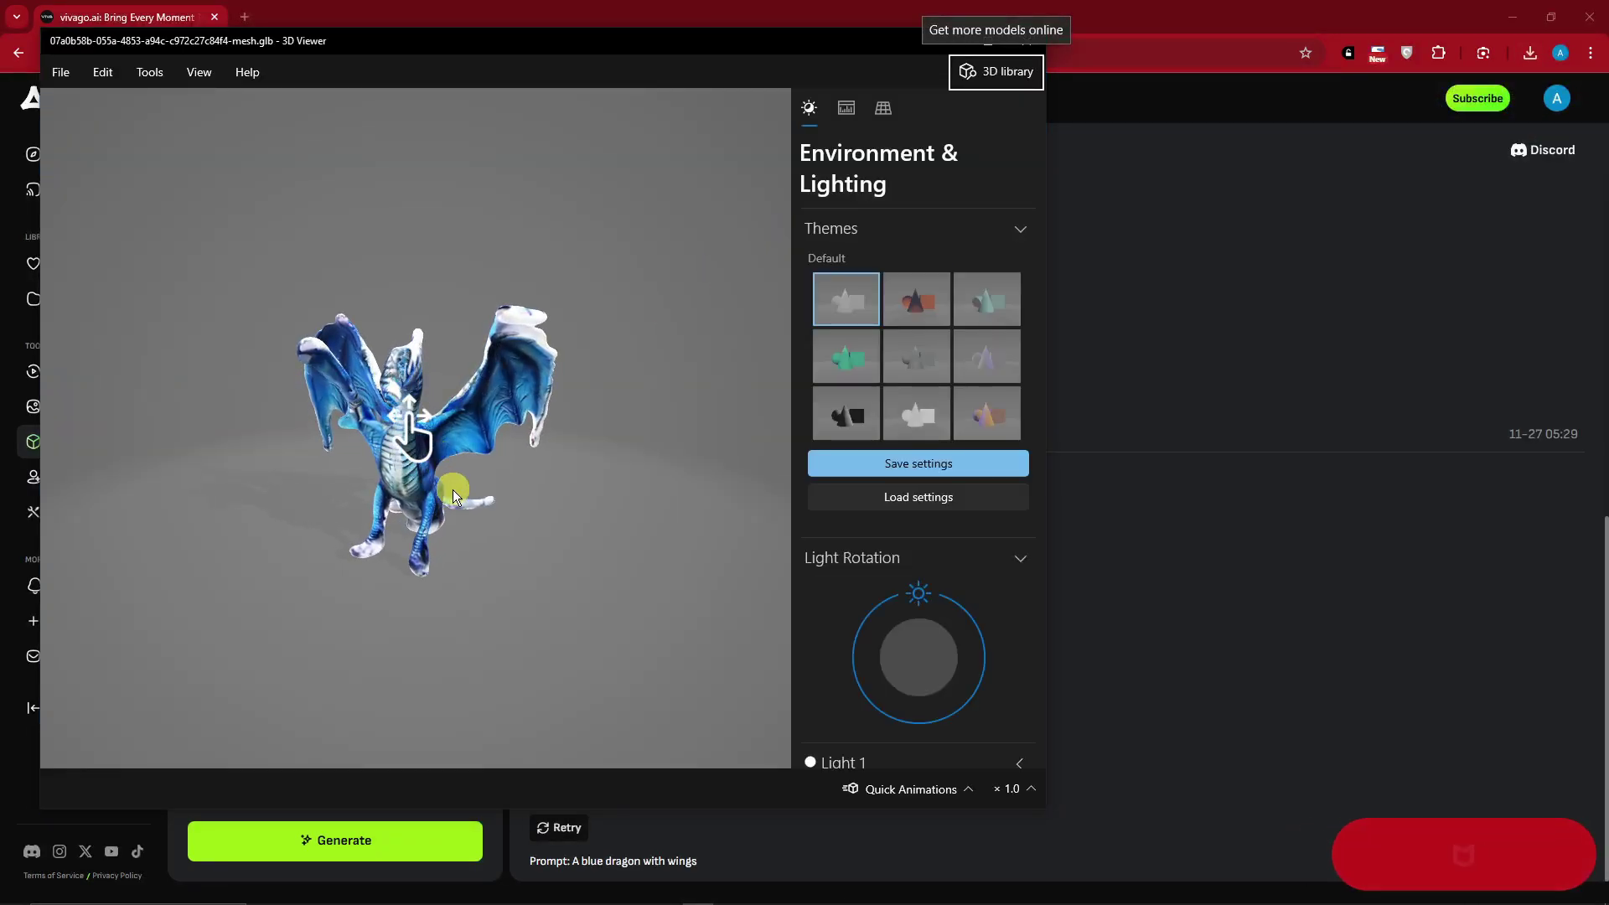
Inspect the downloaded dragon model up close from another angle and close 3D Viewer.
scroll(453, 458, "up", 5)
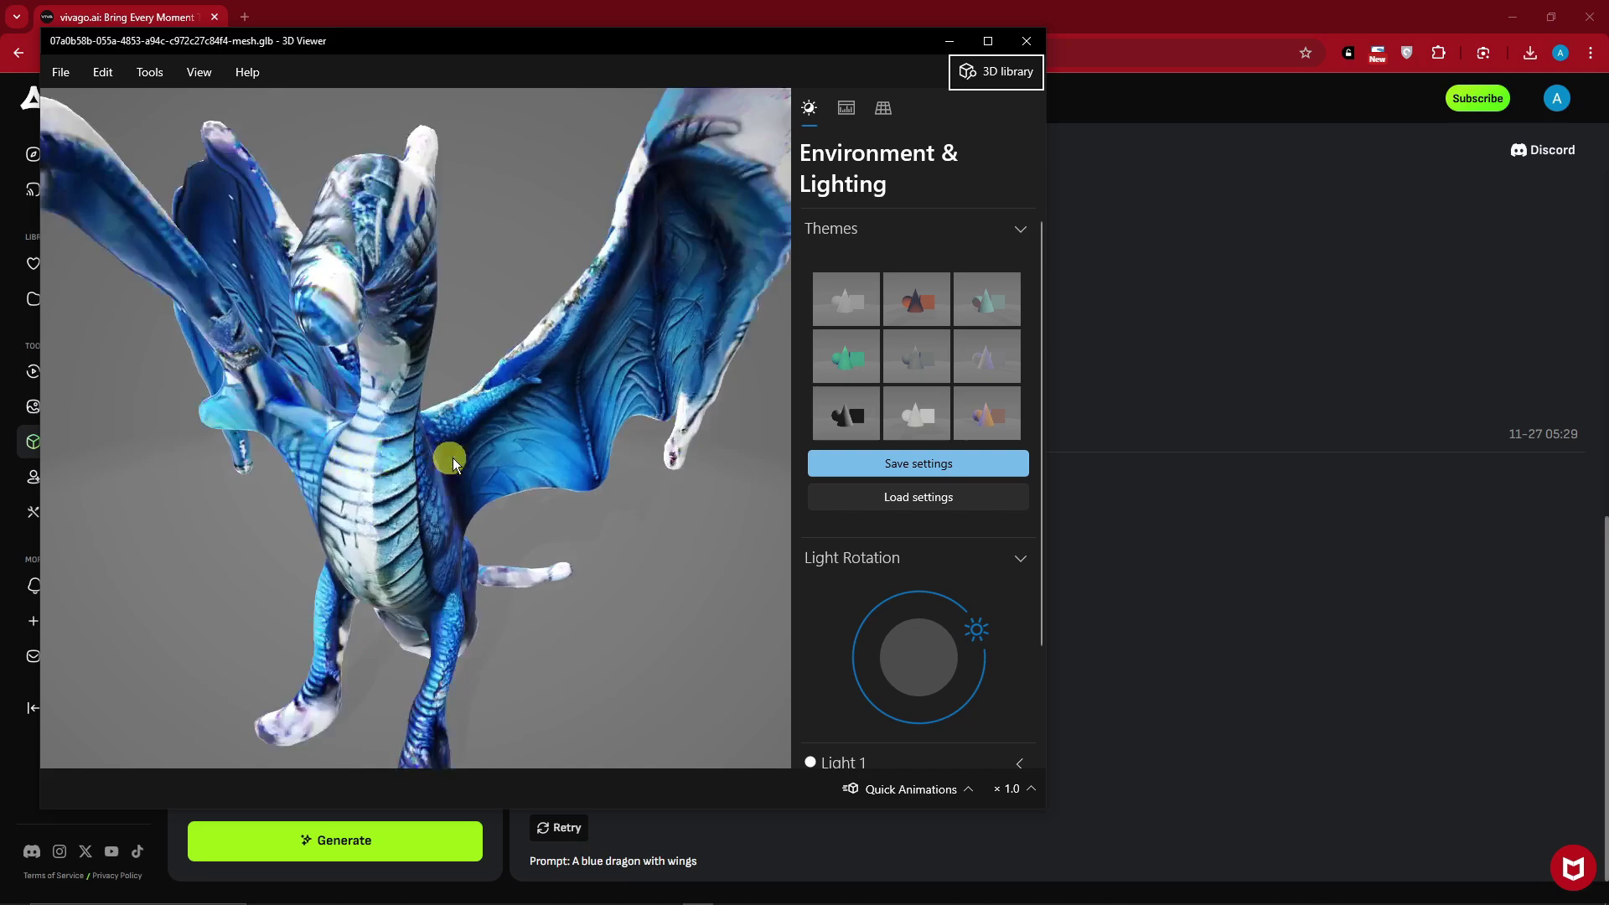
left_click_drag(450, 463, 344, 398)
left_click(1020, 50)
Switch to Image to 3D, upload the white cat photo from Downloads with its default crop, and generate the 3D model.
left_click_drag(677, 528, 671, 627)
scroll(1019, 587, "up", 3)
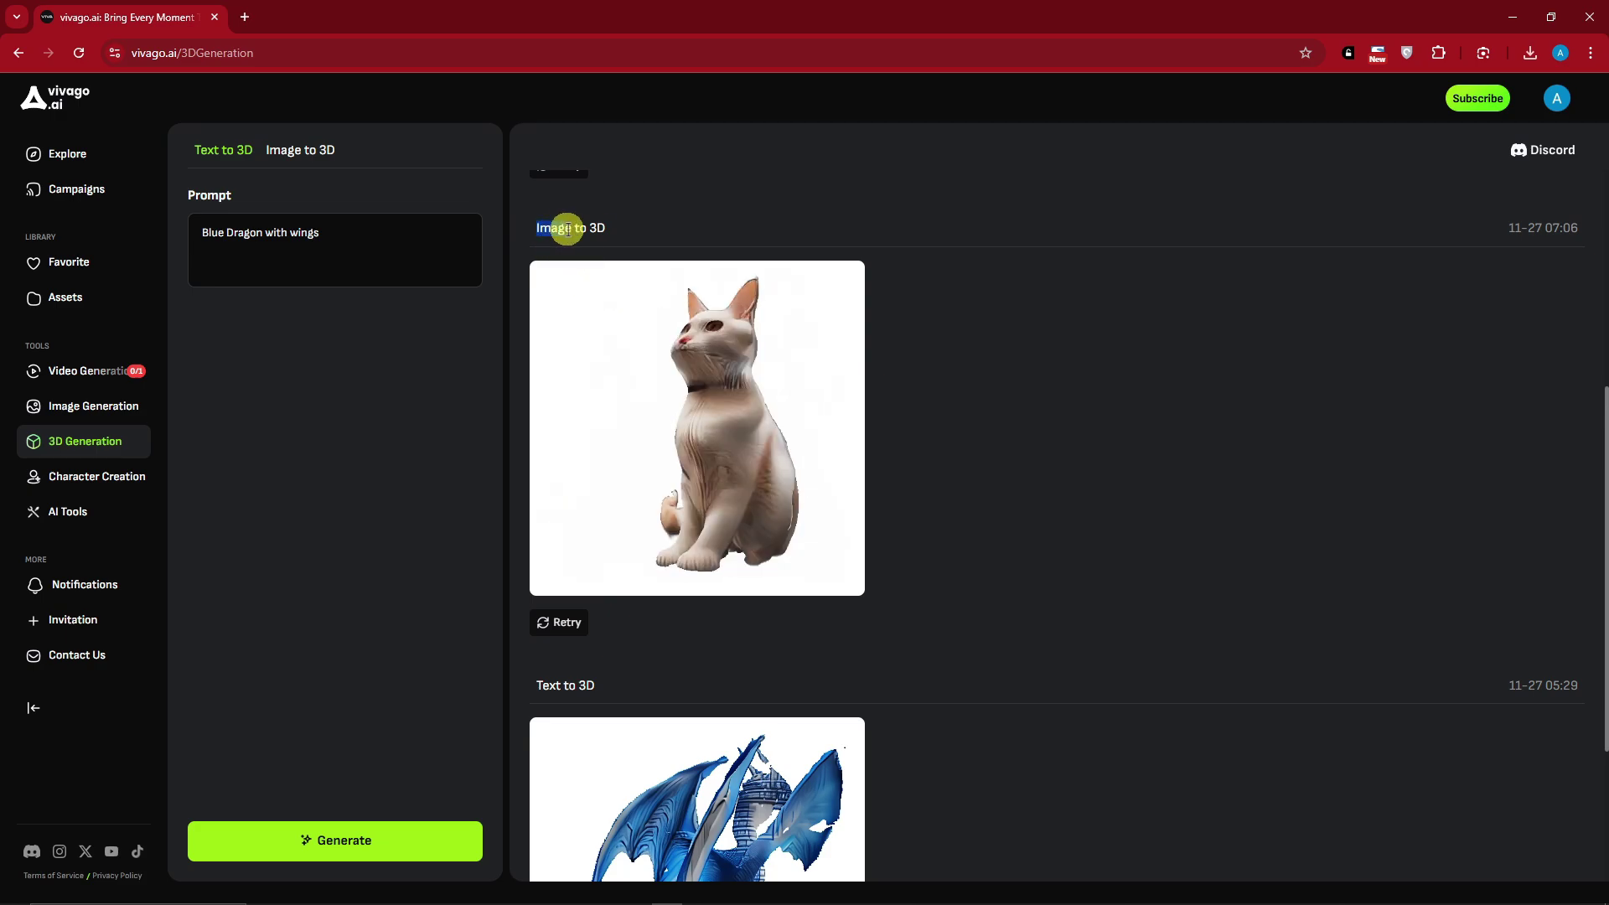
left_click(310, 153)
left_click(348, 293)
scroll(753, 344, "down", 3)
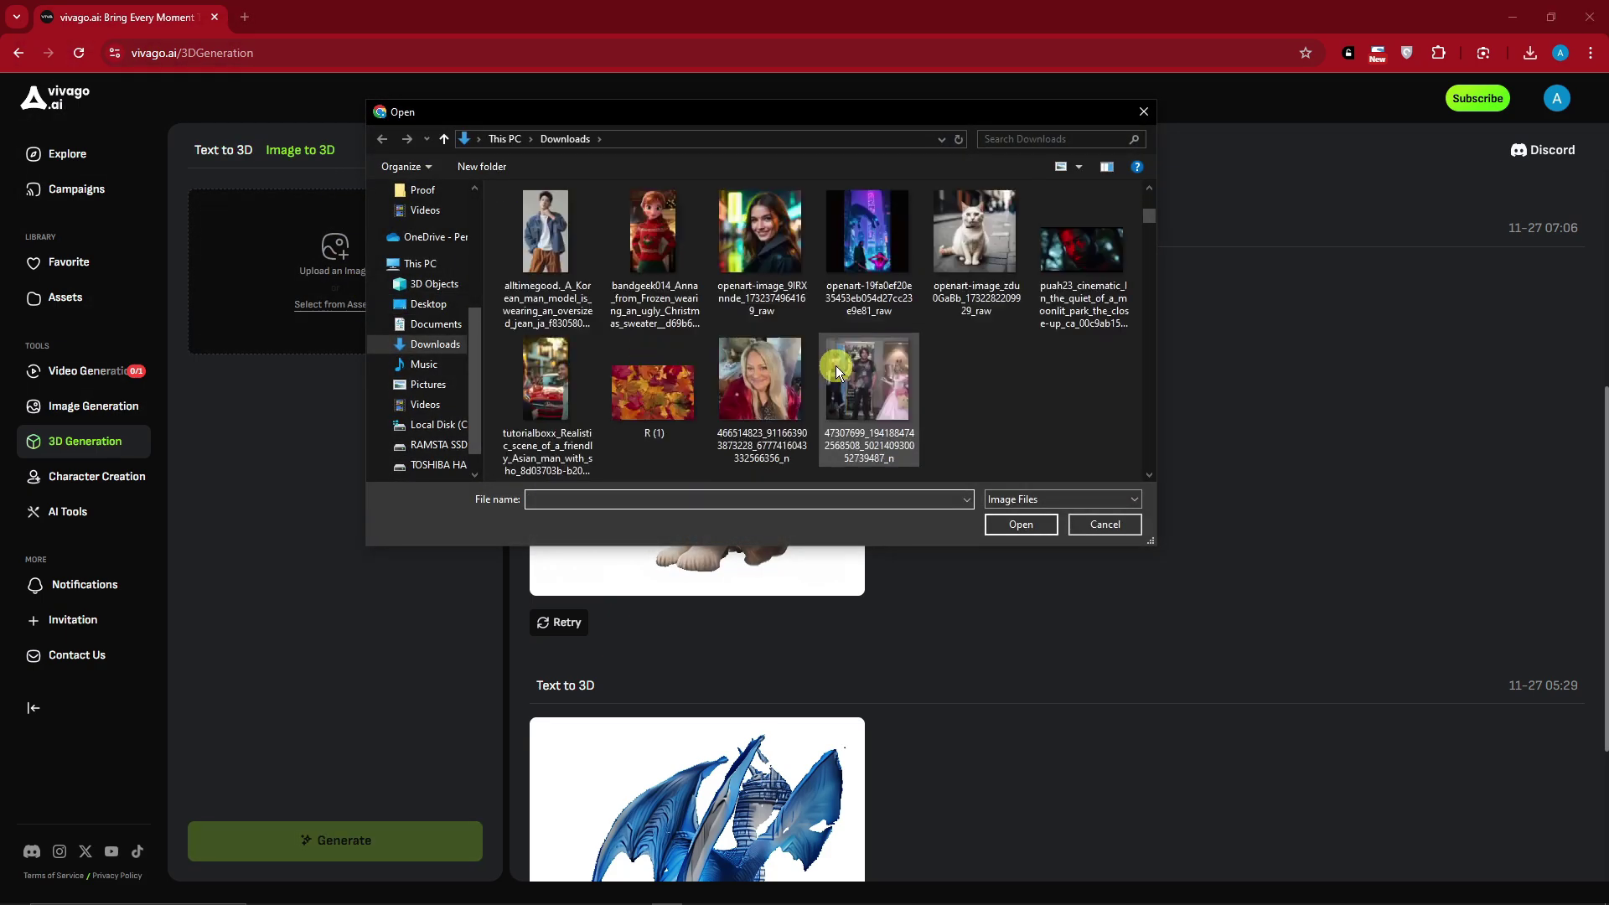
double_click(905, 390)
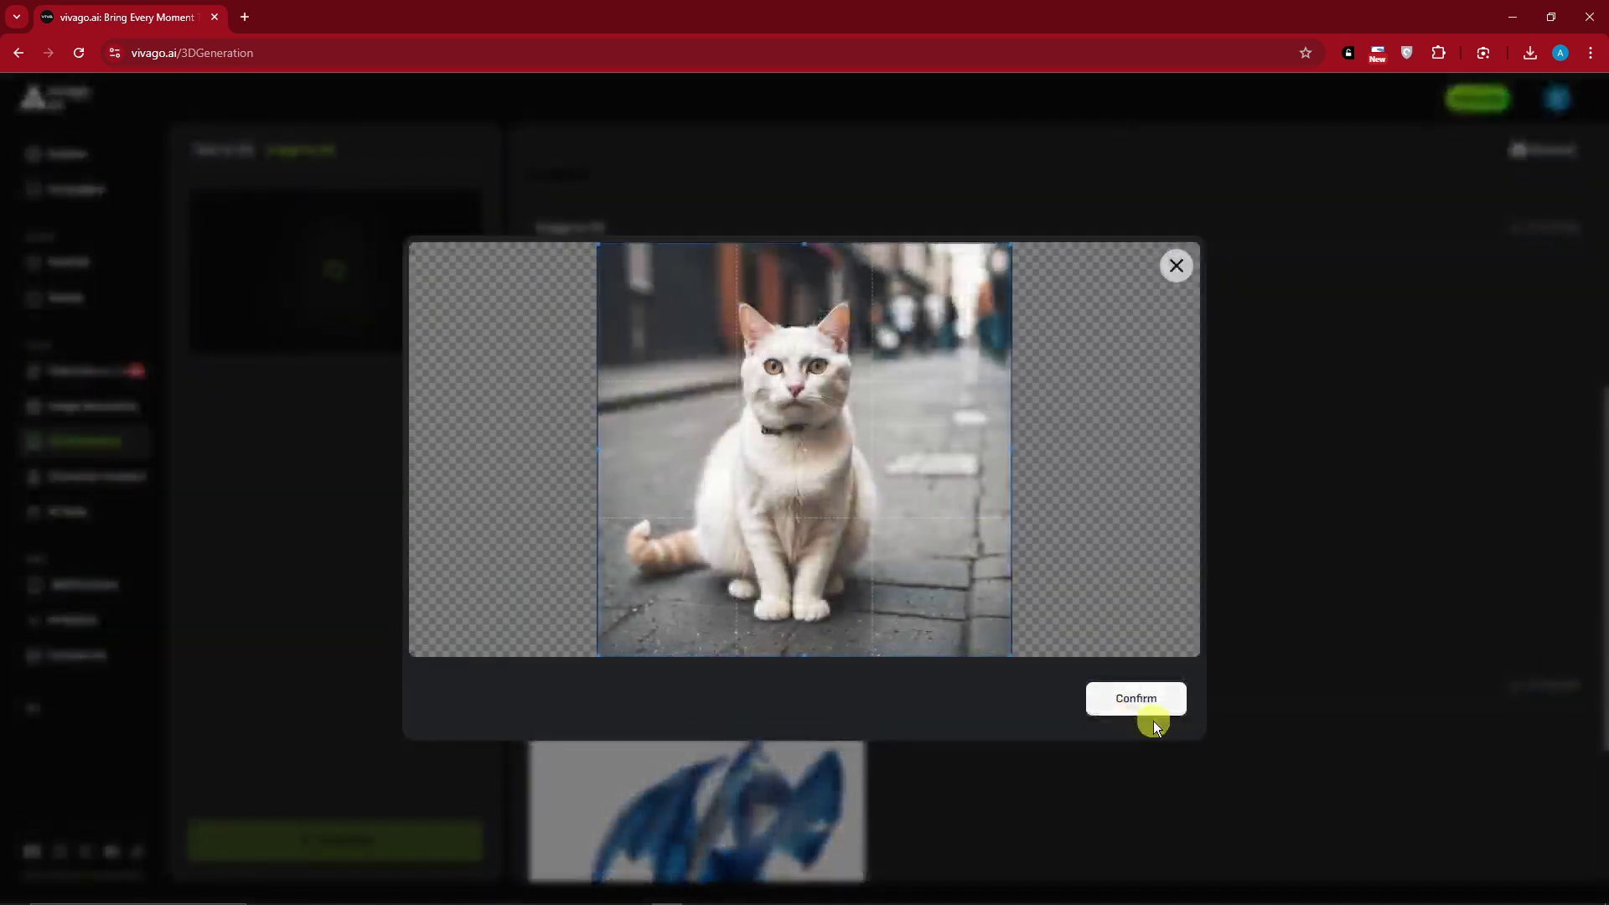
left_click(1141, 701)
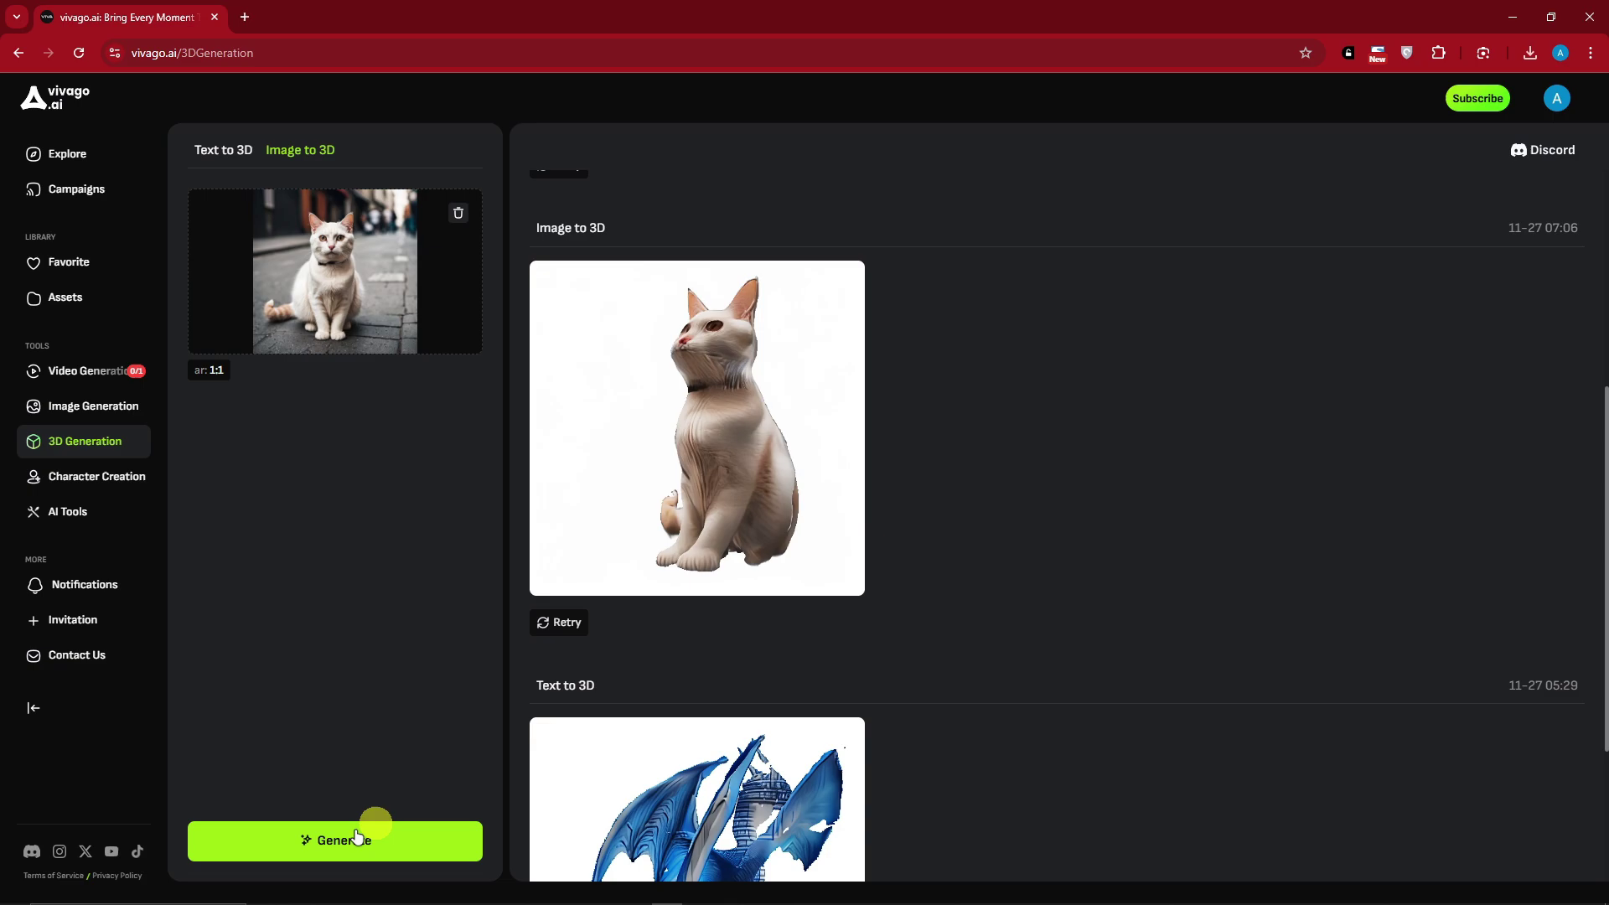
left_click(333, 848)
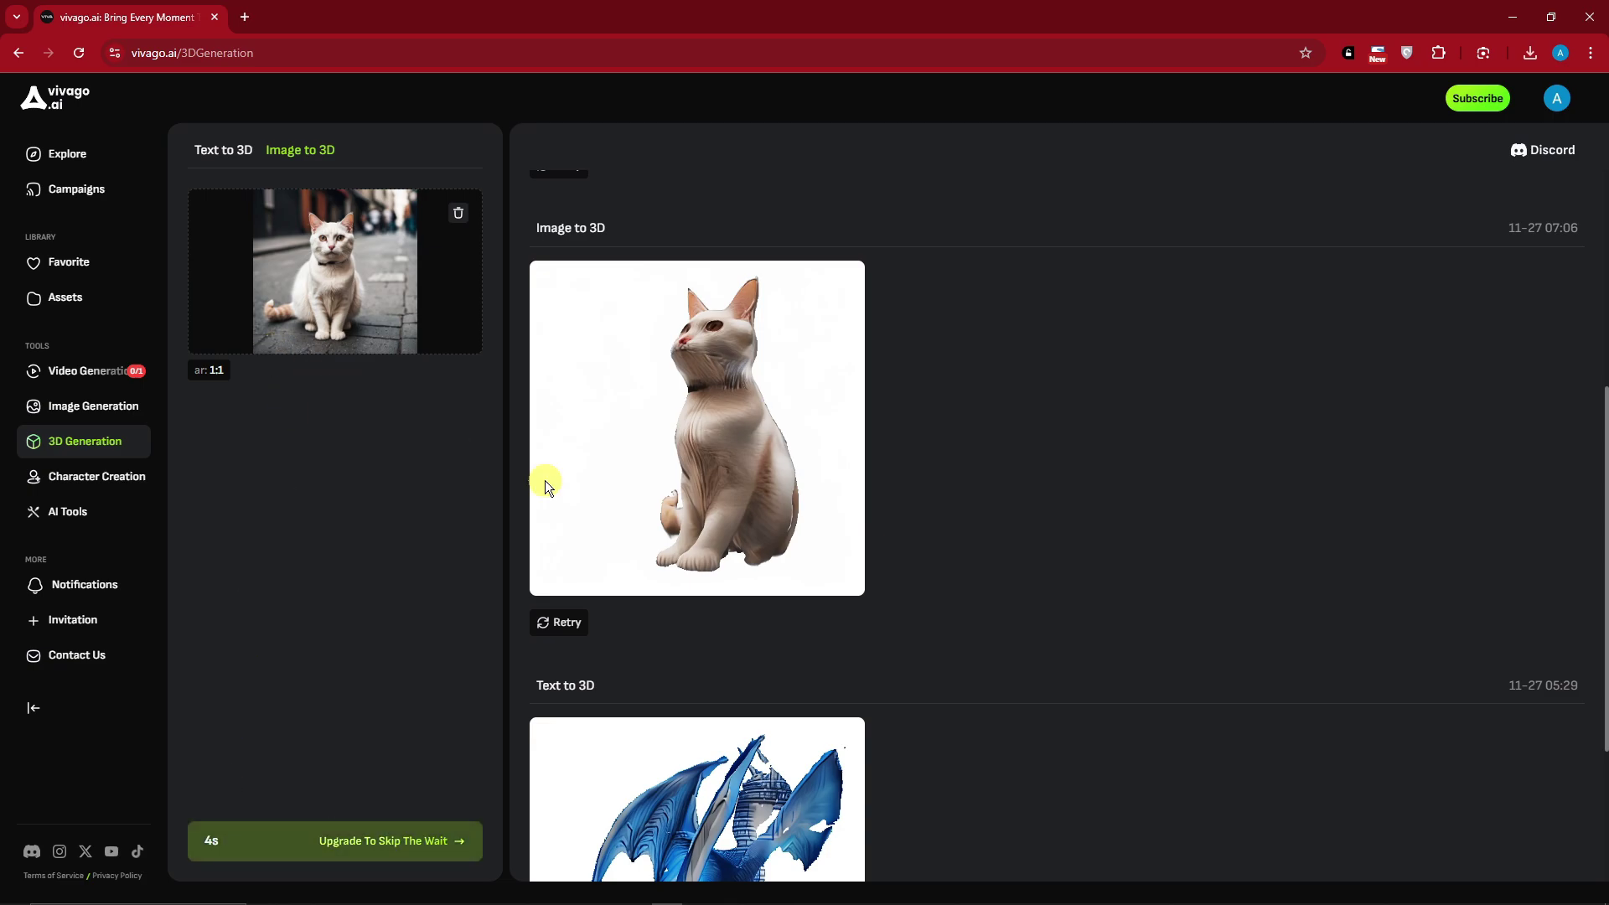
Try opening the earlier white cat 3D result full screen, return to the list, and download the model in obj format.
left_click(704, 390)
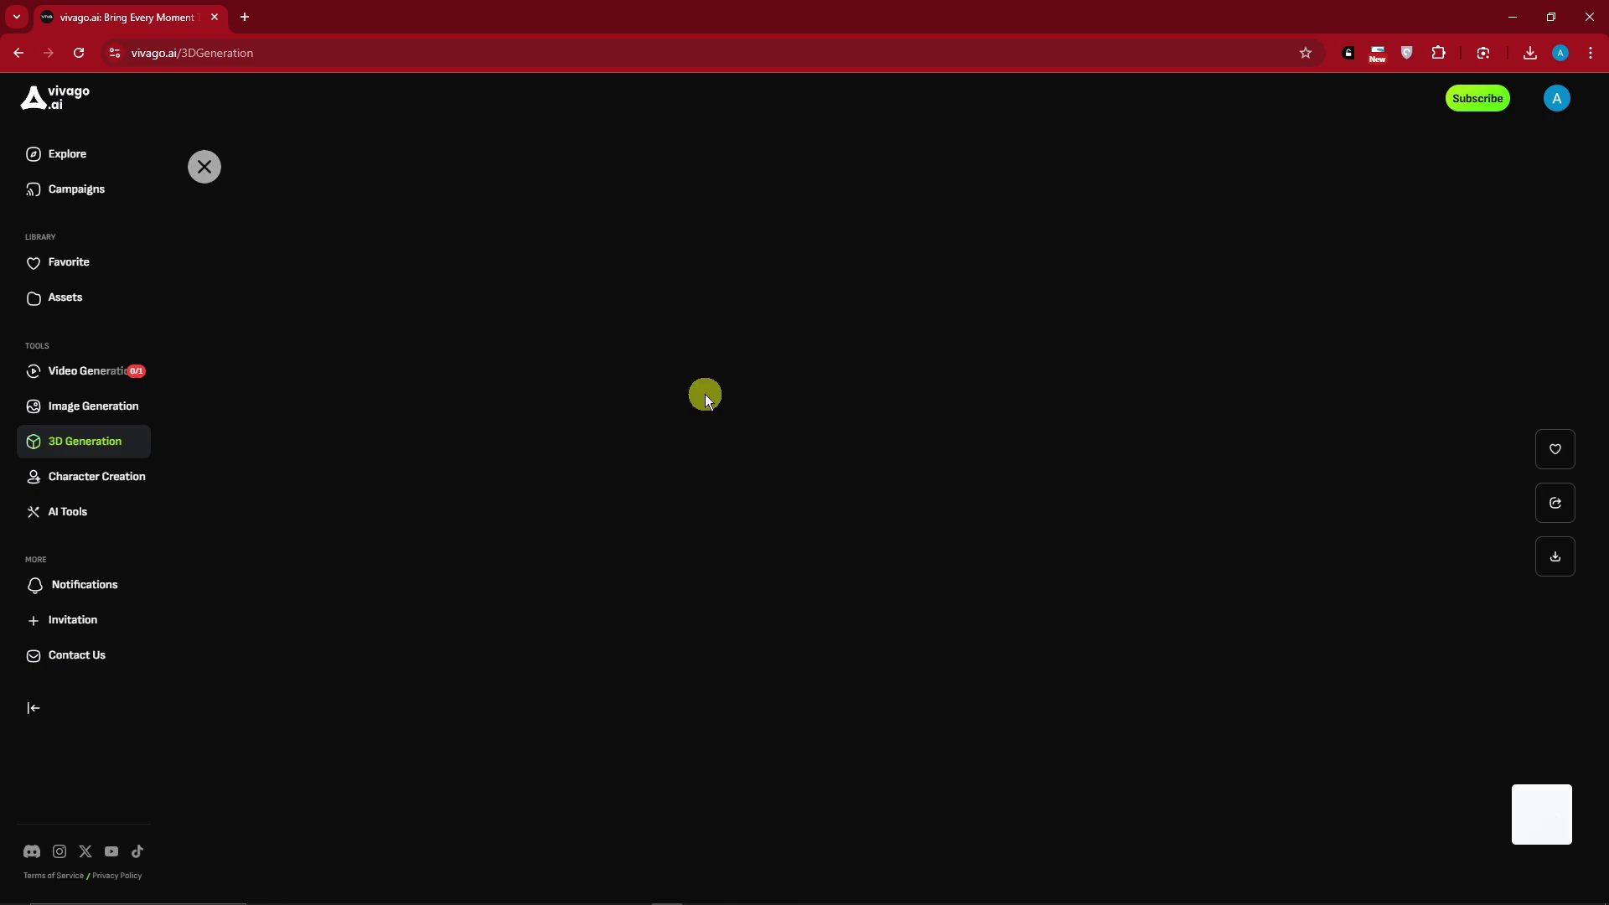
left_click(206, 171)
left_click(837, 568)
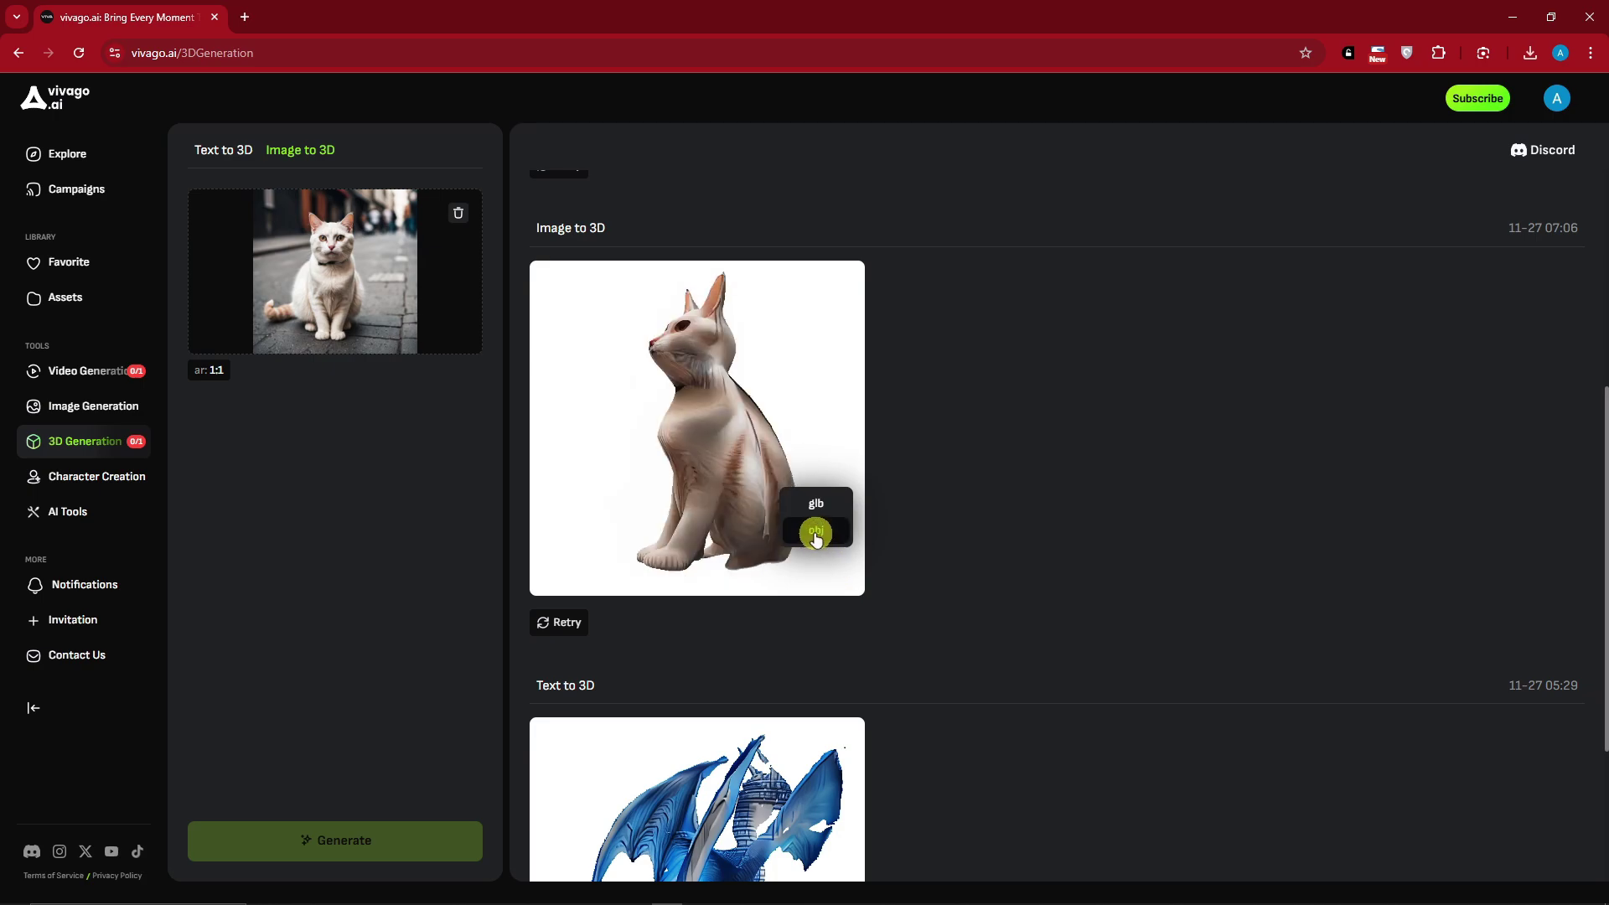
left_click(815, 534)
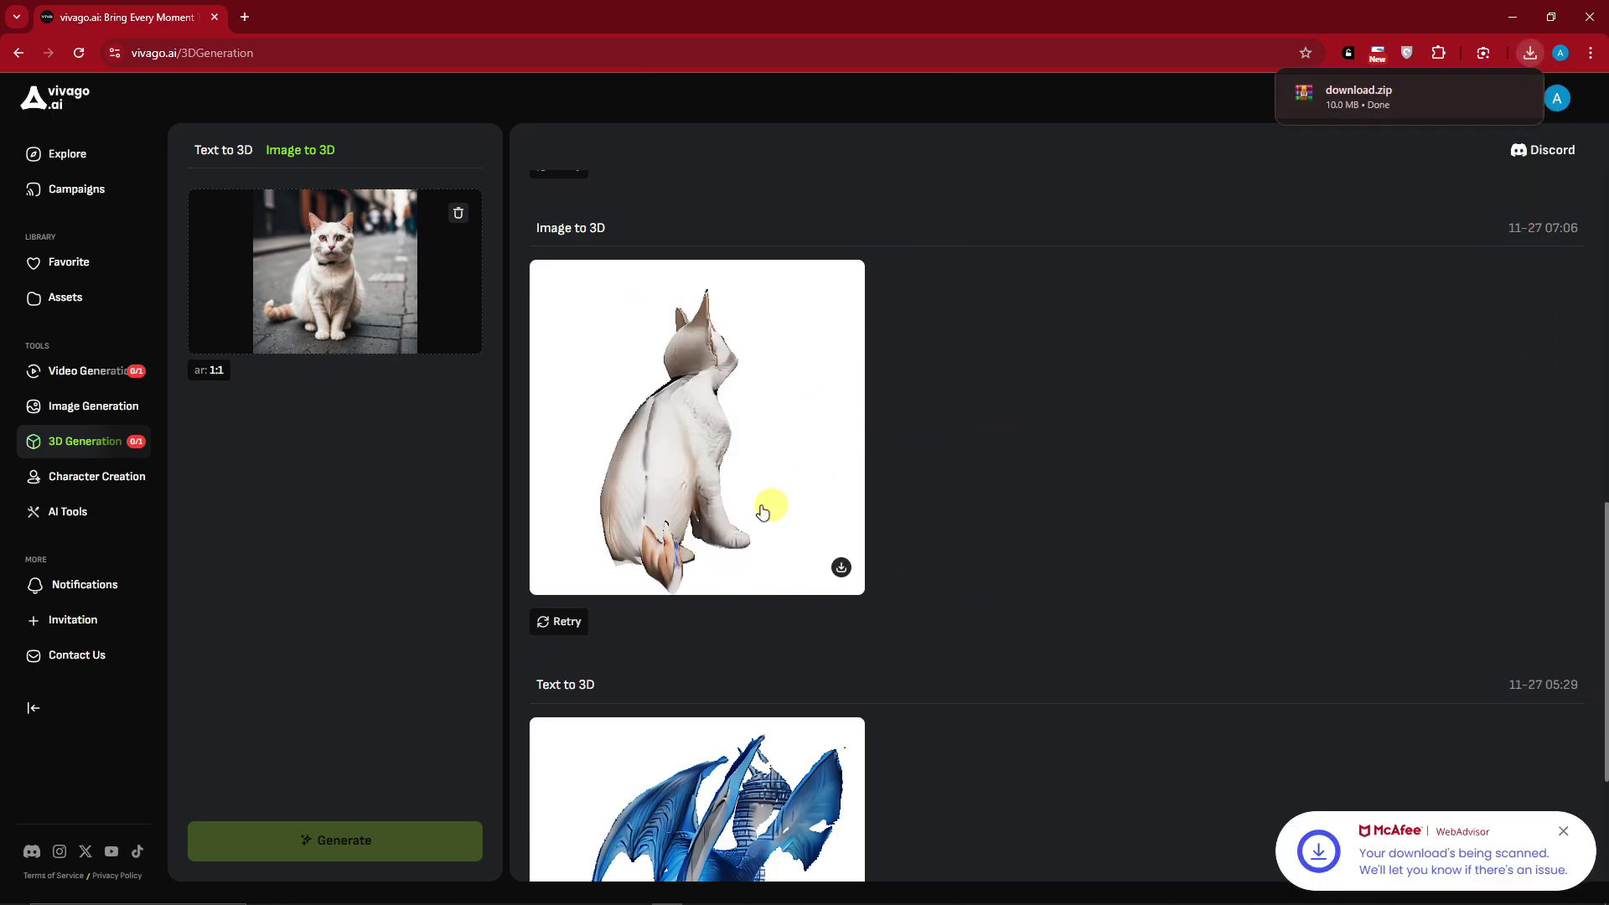
Download the white cat model in glb format and open the downloaded file in 3D Viewer.
left_click(841, 567)
left_click(823, 513)
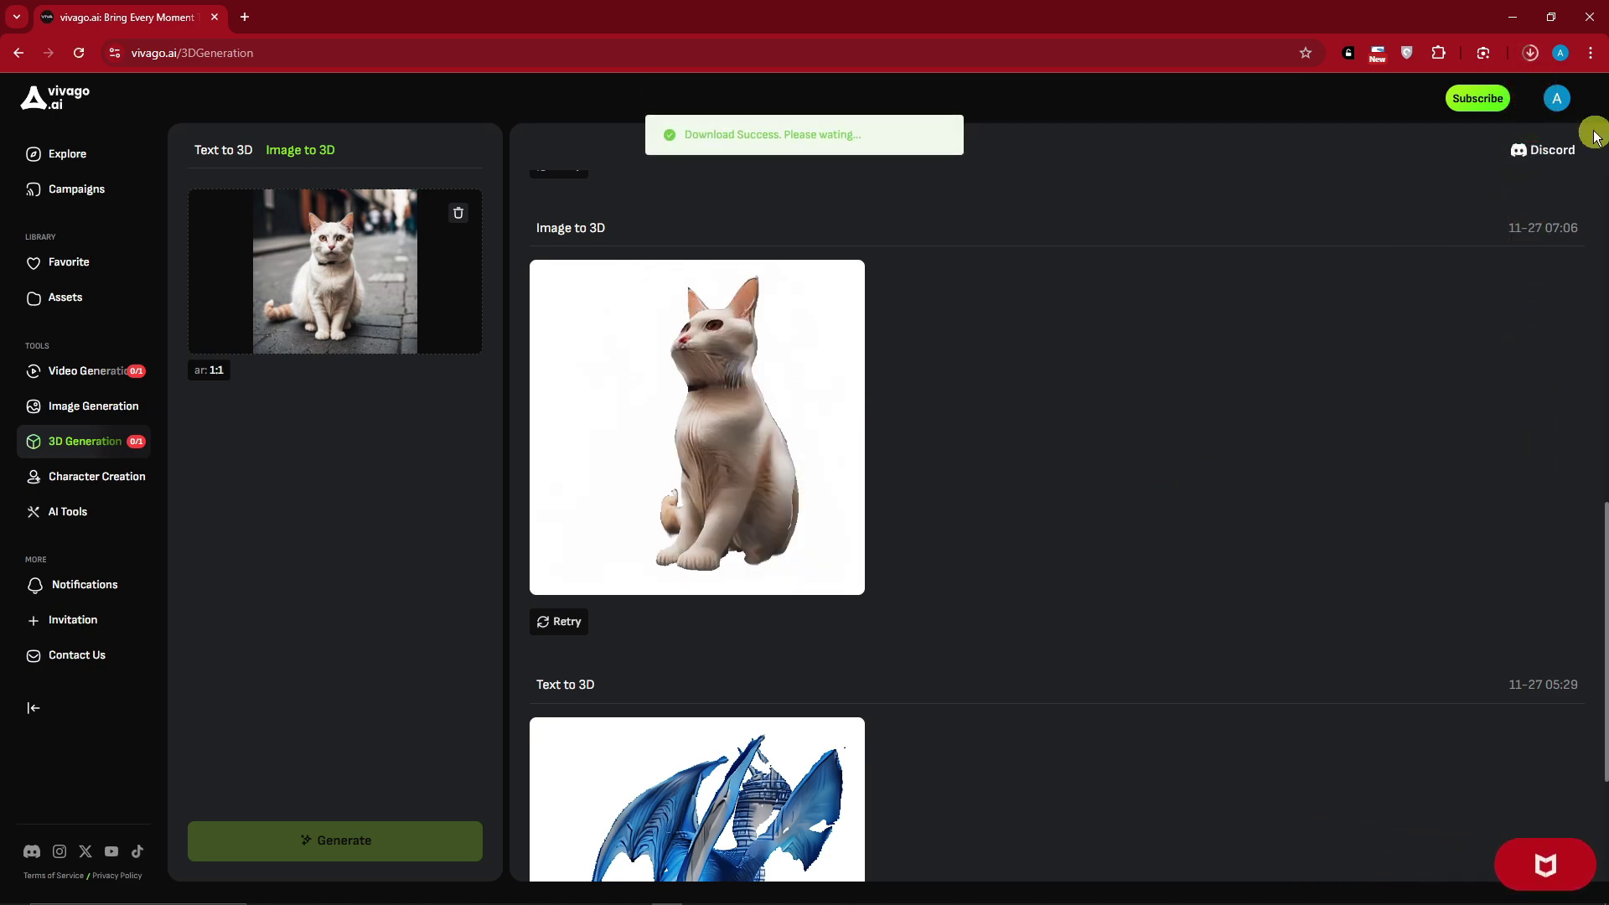
left_click(1530, 52)
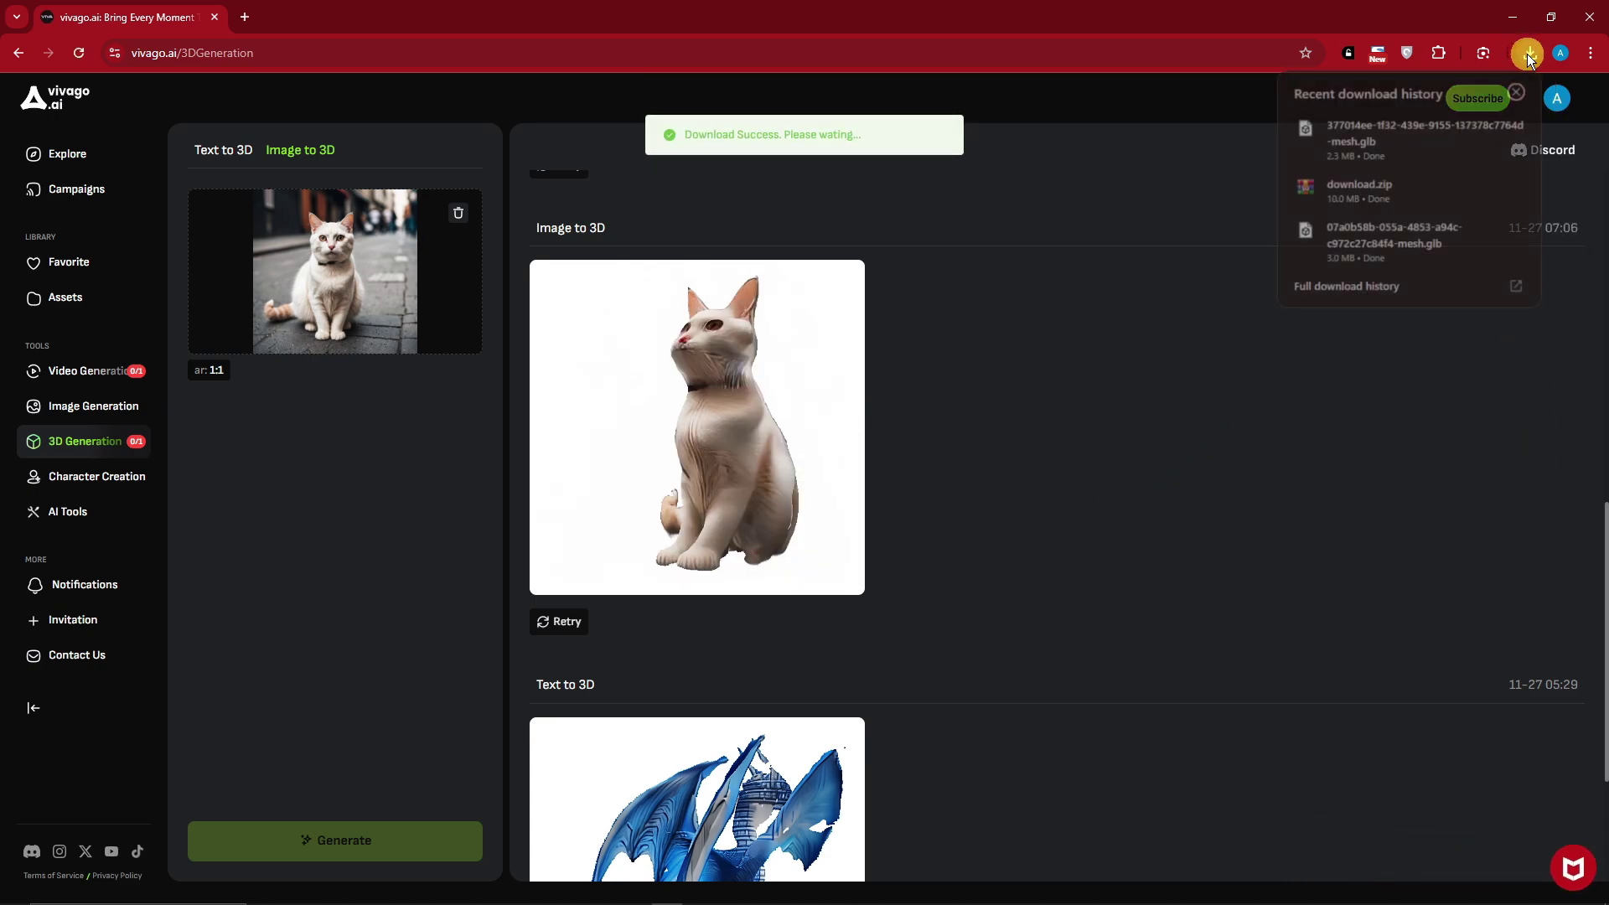
left_click(1383, 133)
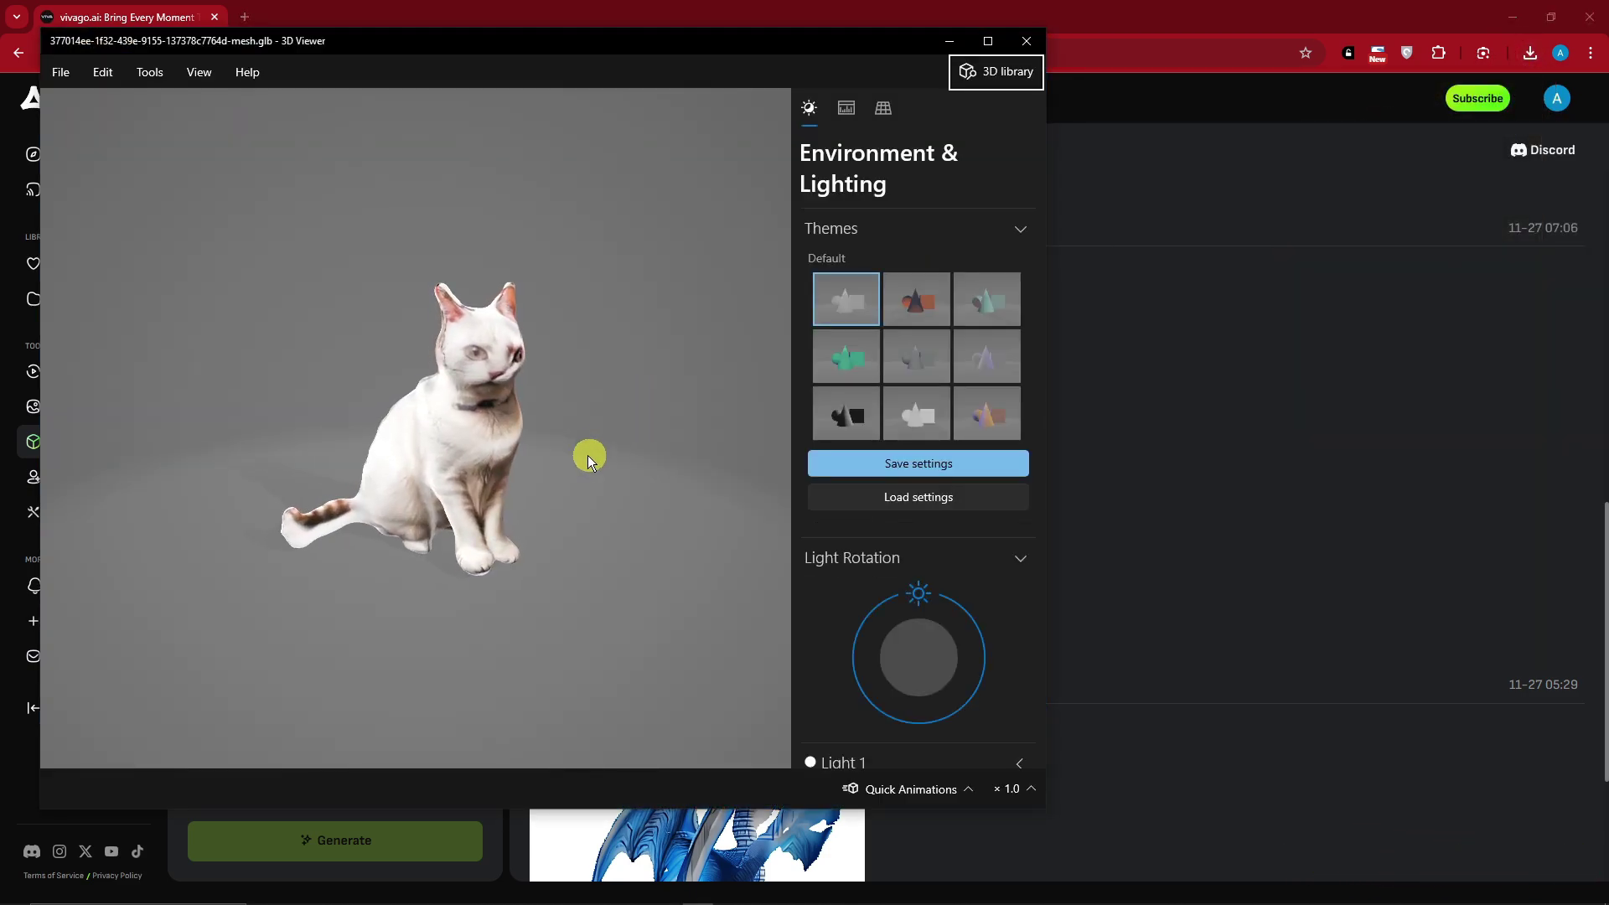
Inspect the cat model in 3D Viewer from different angles and distances, and close 3D Viewer.
left_click_drag(587, 455, 396, 474)
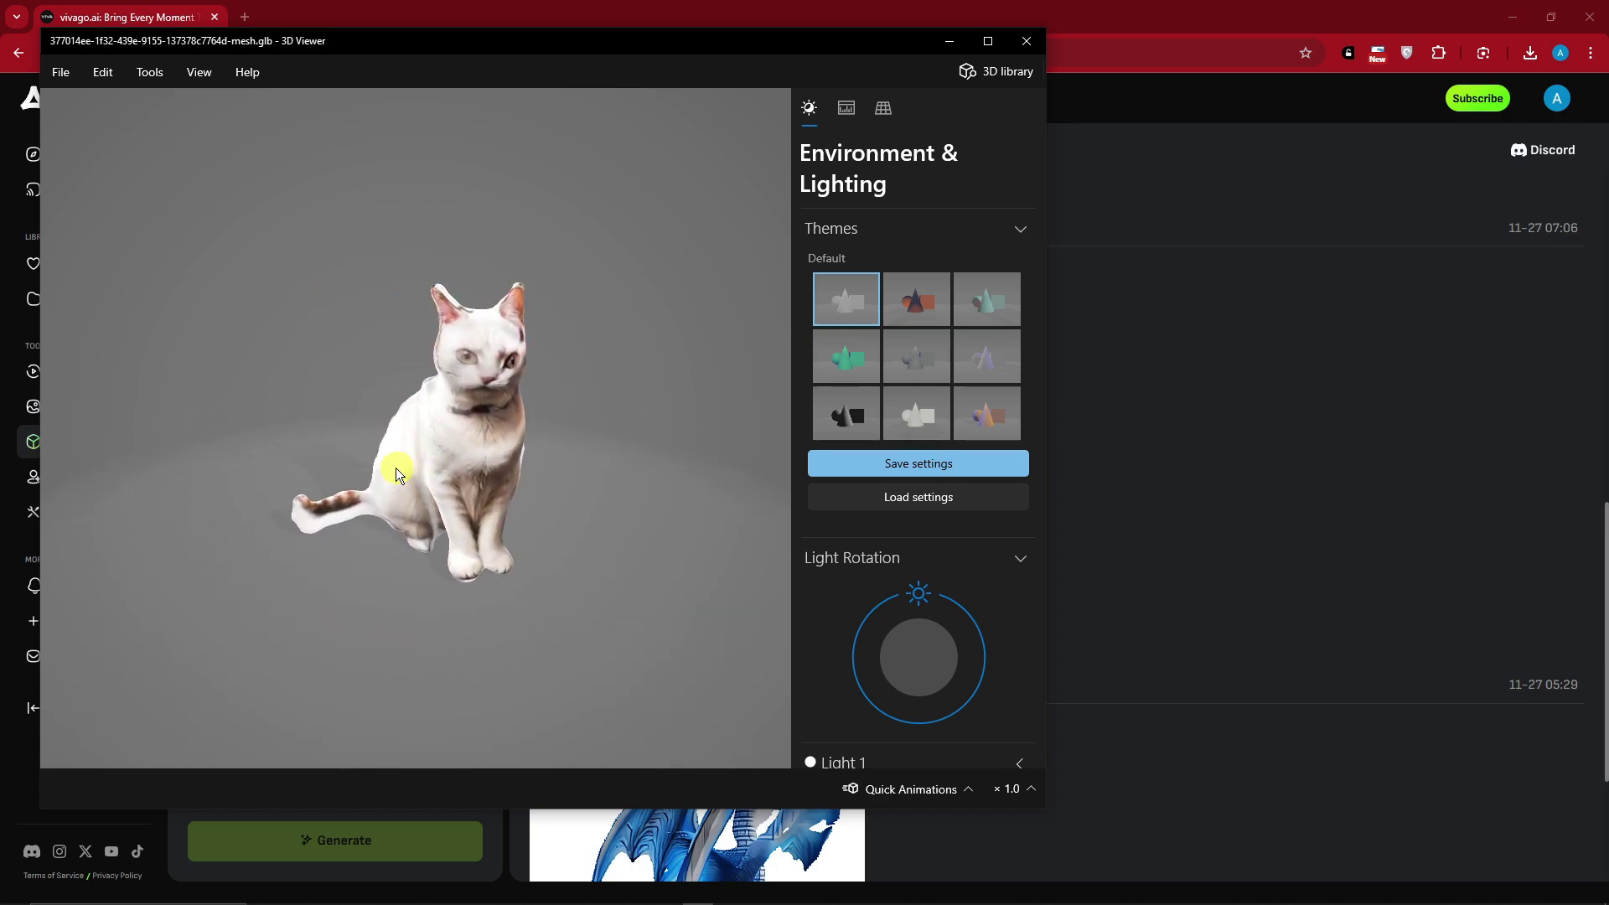
scroll(460, 481, "down", 5)
scroll(445, 471, "up", 5)
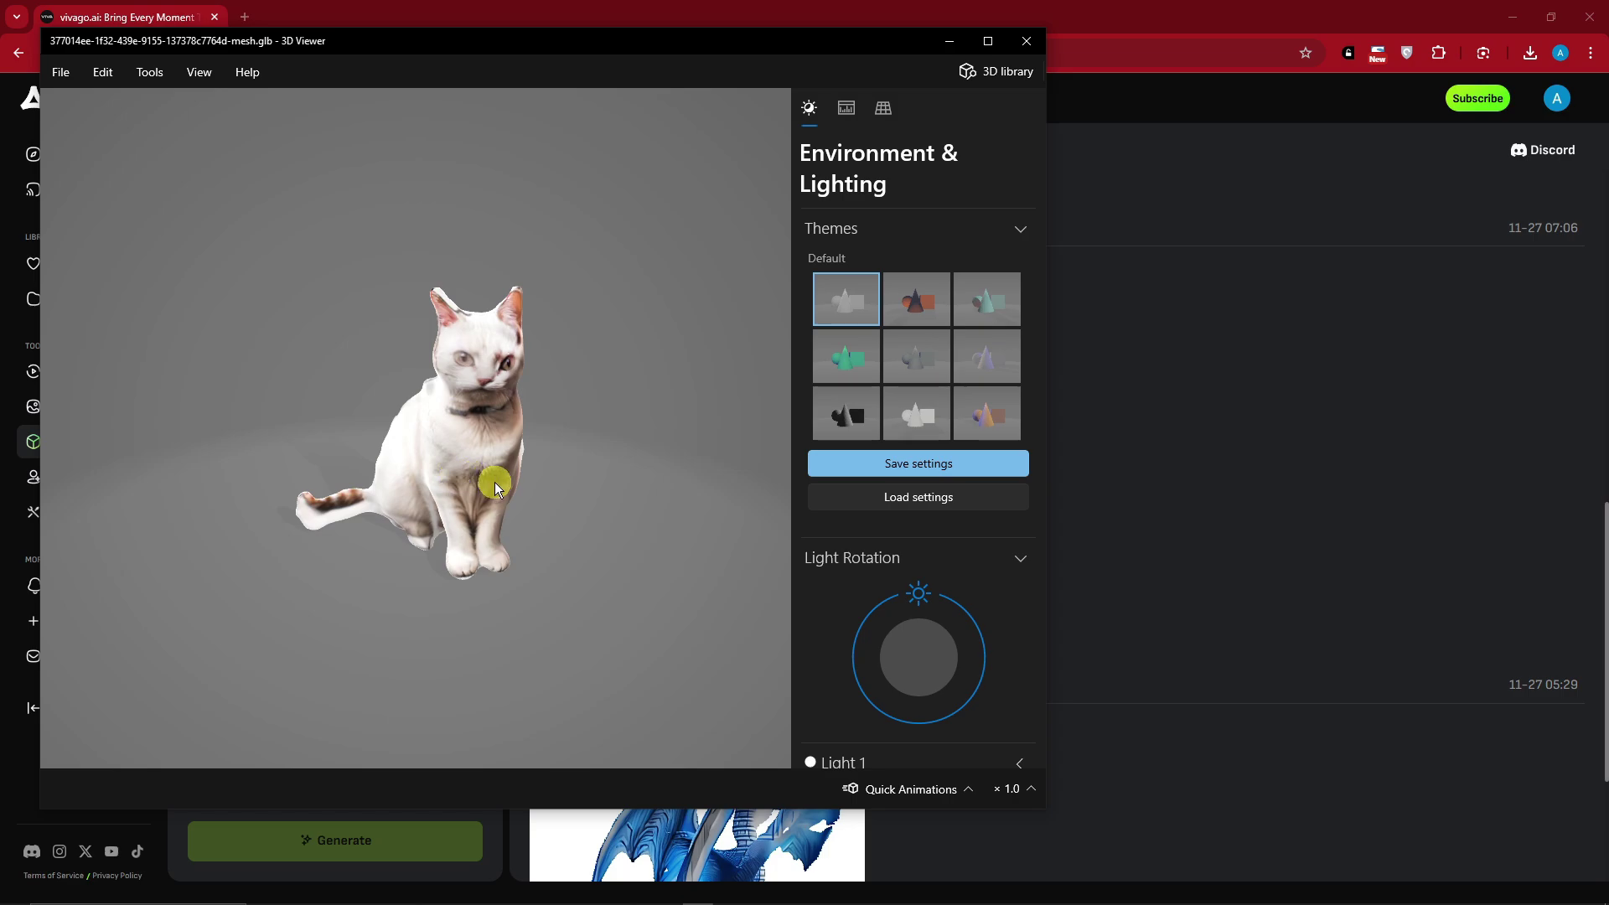
mouse_move(512, 479)
left_mouse_down()
mouse_move(441, 465)
mouse_move(555, 471)
mouse_move(490, 470)
left_mouse_up()
scroll(552, 471, "down", 3)
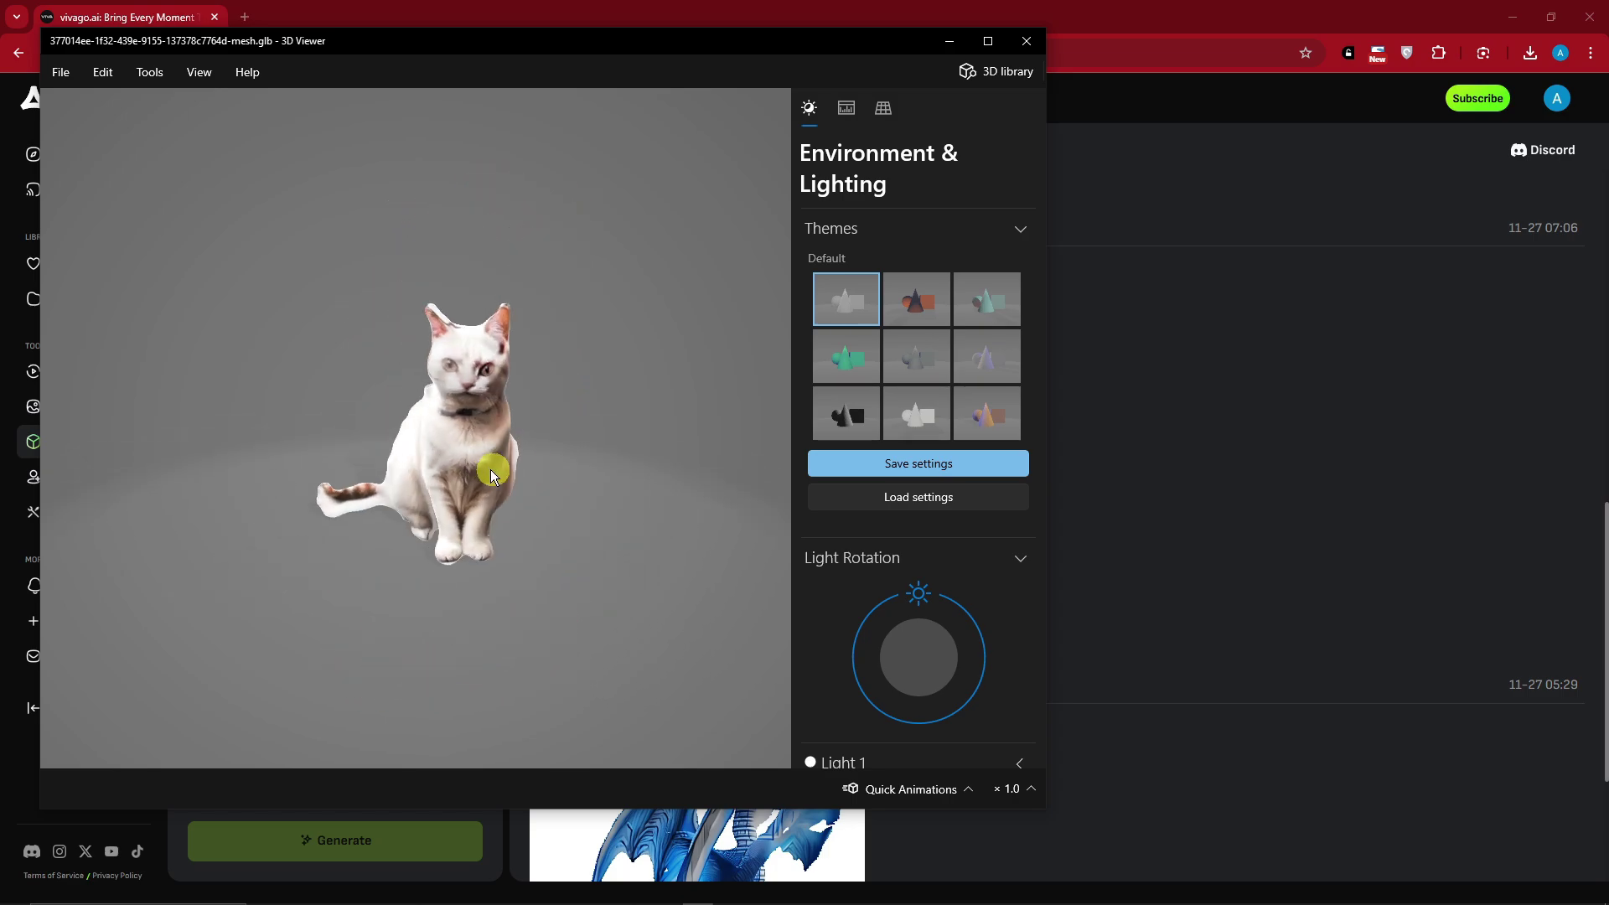
left_click(1027, 40)
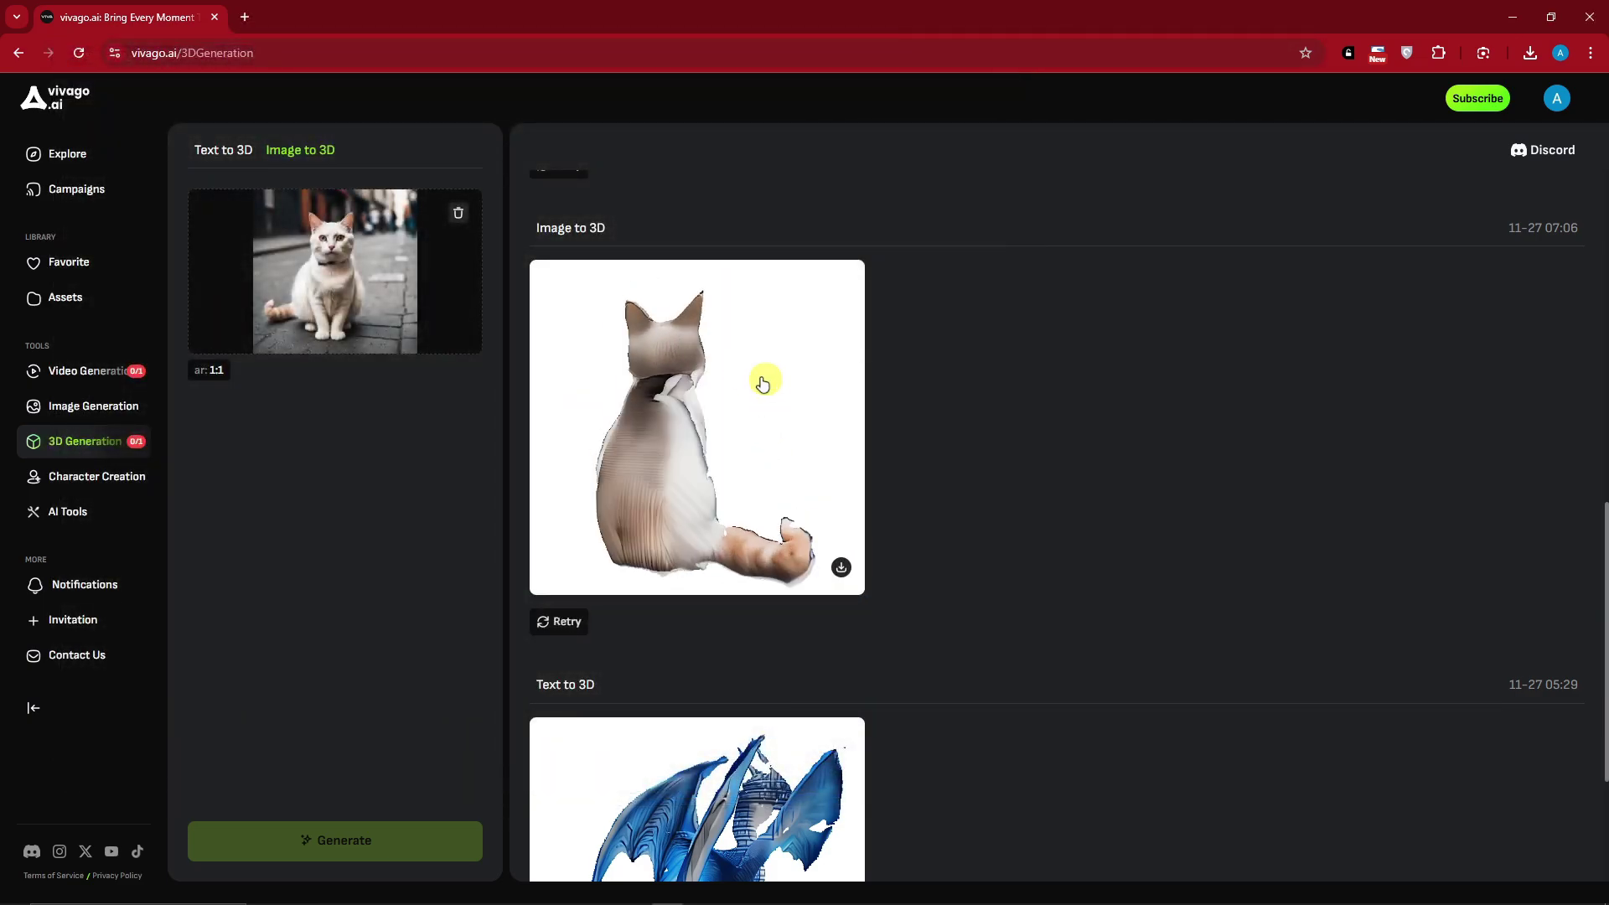
Look over the earlier car result and remove the uploaded cat photo from Image to 3D.
scroll(765, 444, "up", 2)
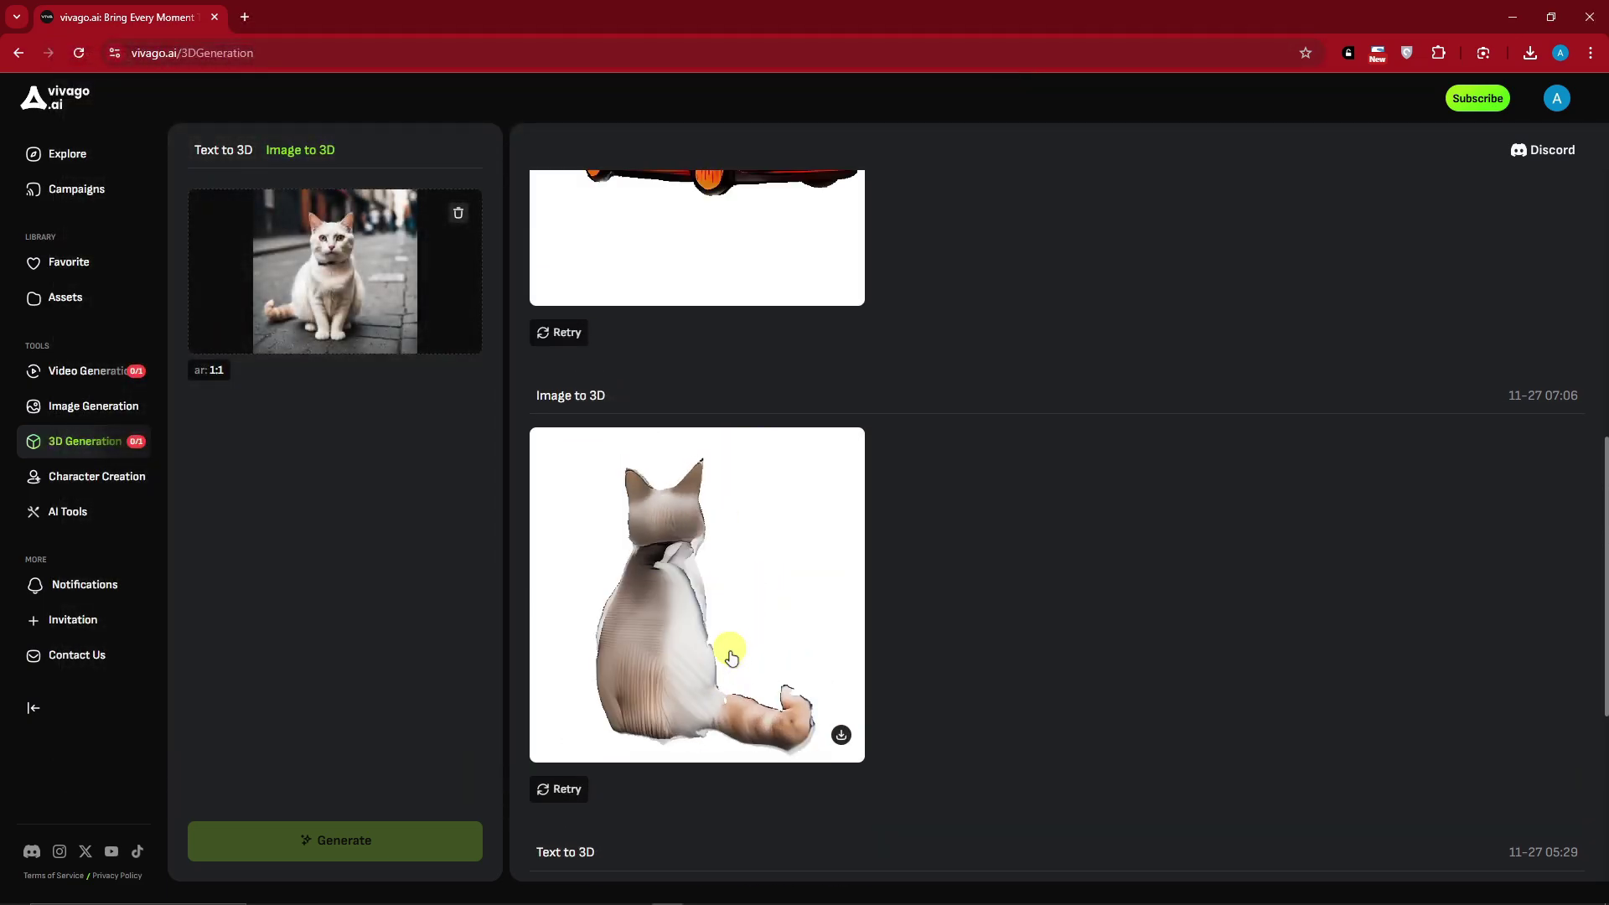
scroll(1002, 600, "up", 5)
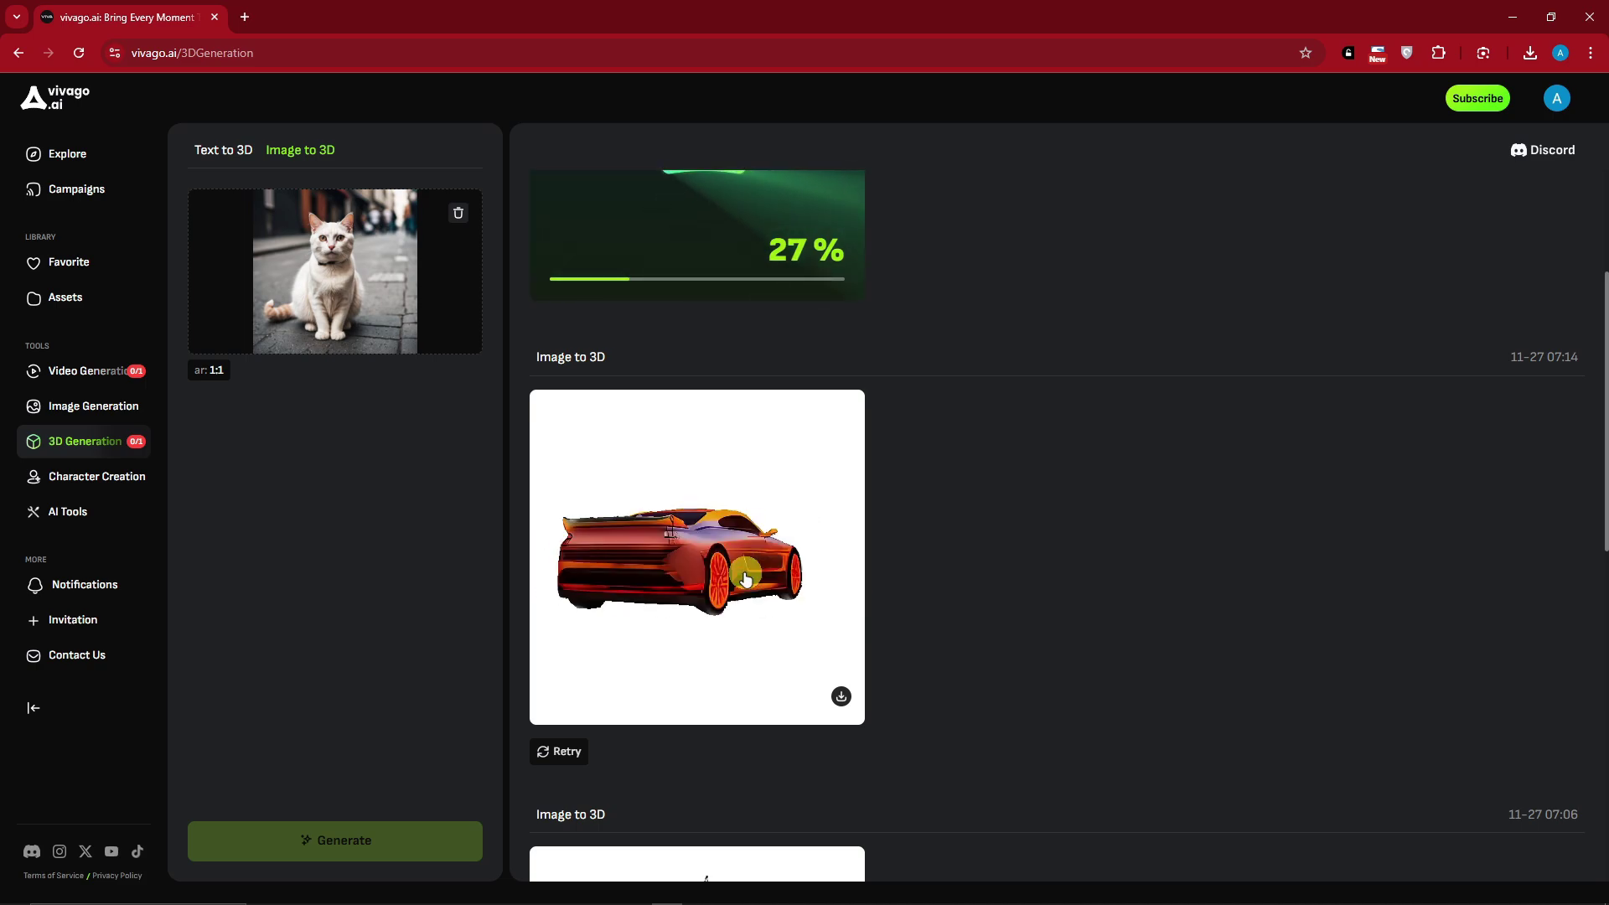
left_click(223, 150)
left_click(303, 150)
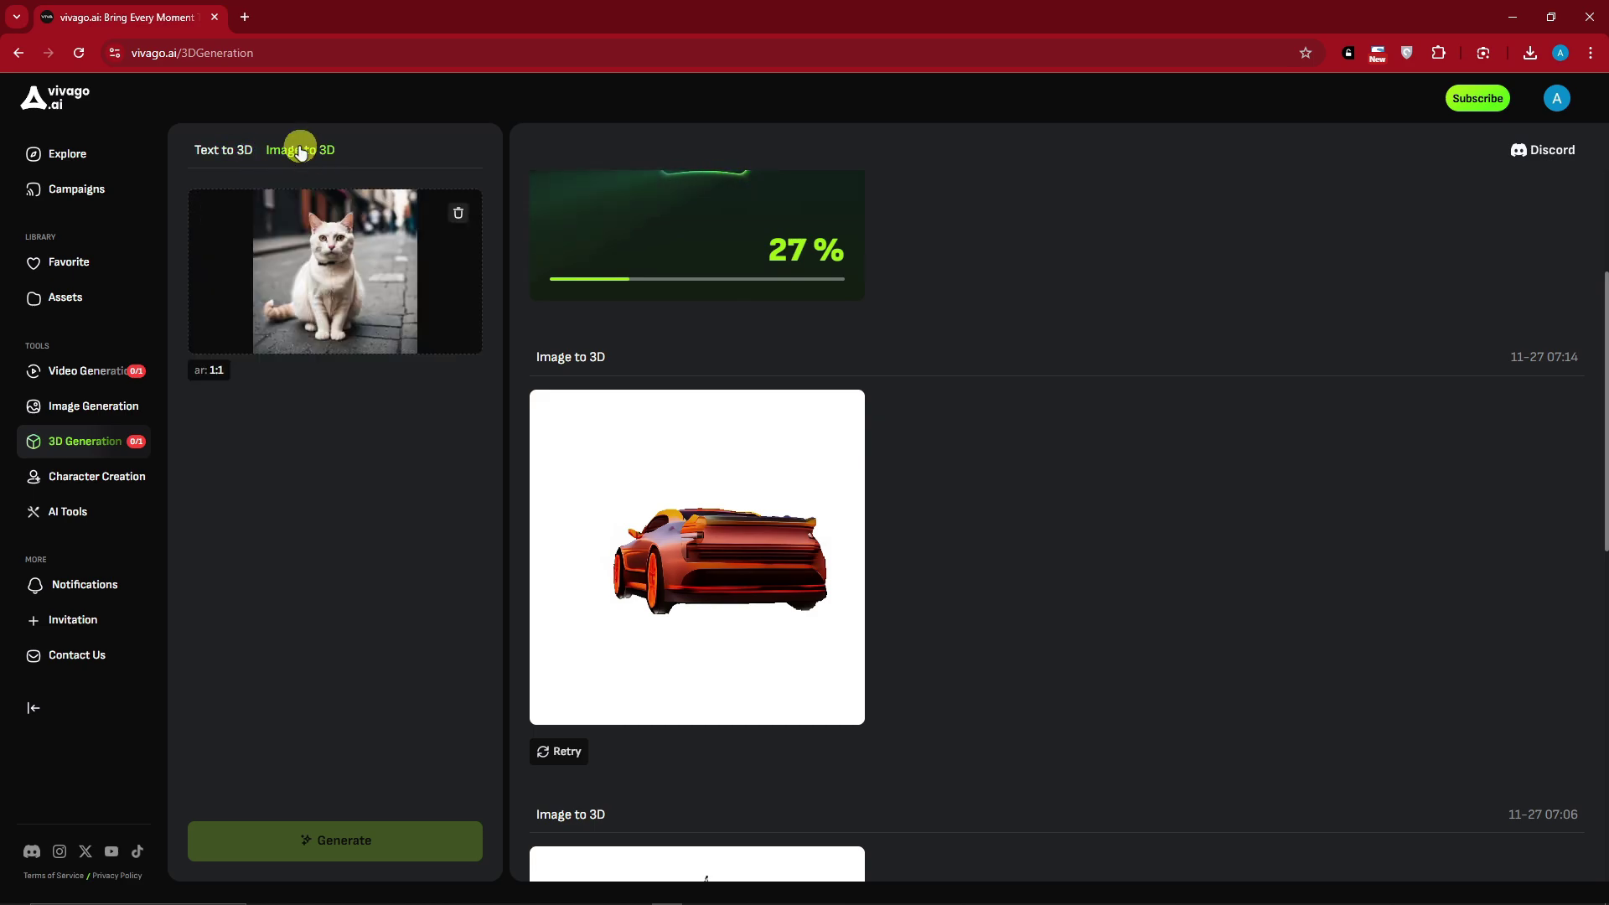
left_click(457, 212)
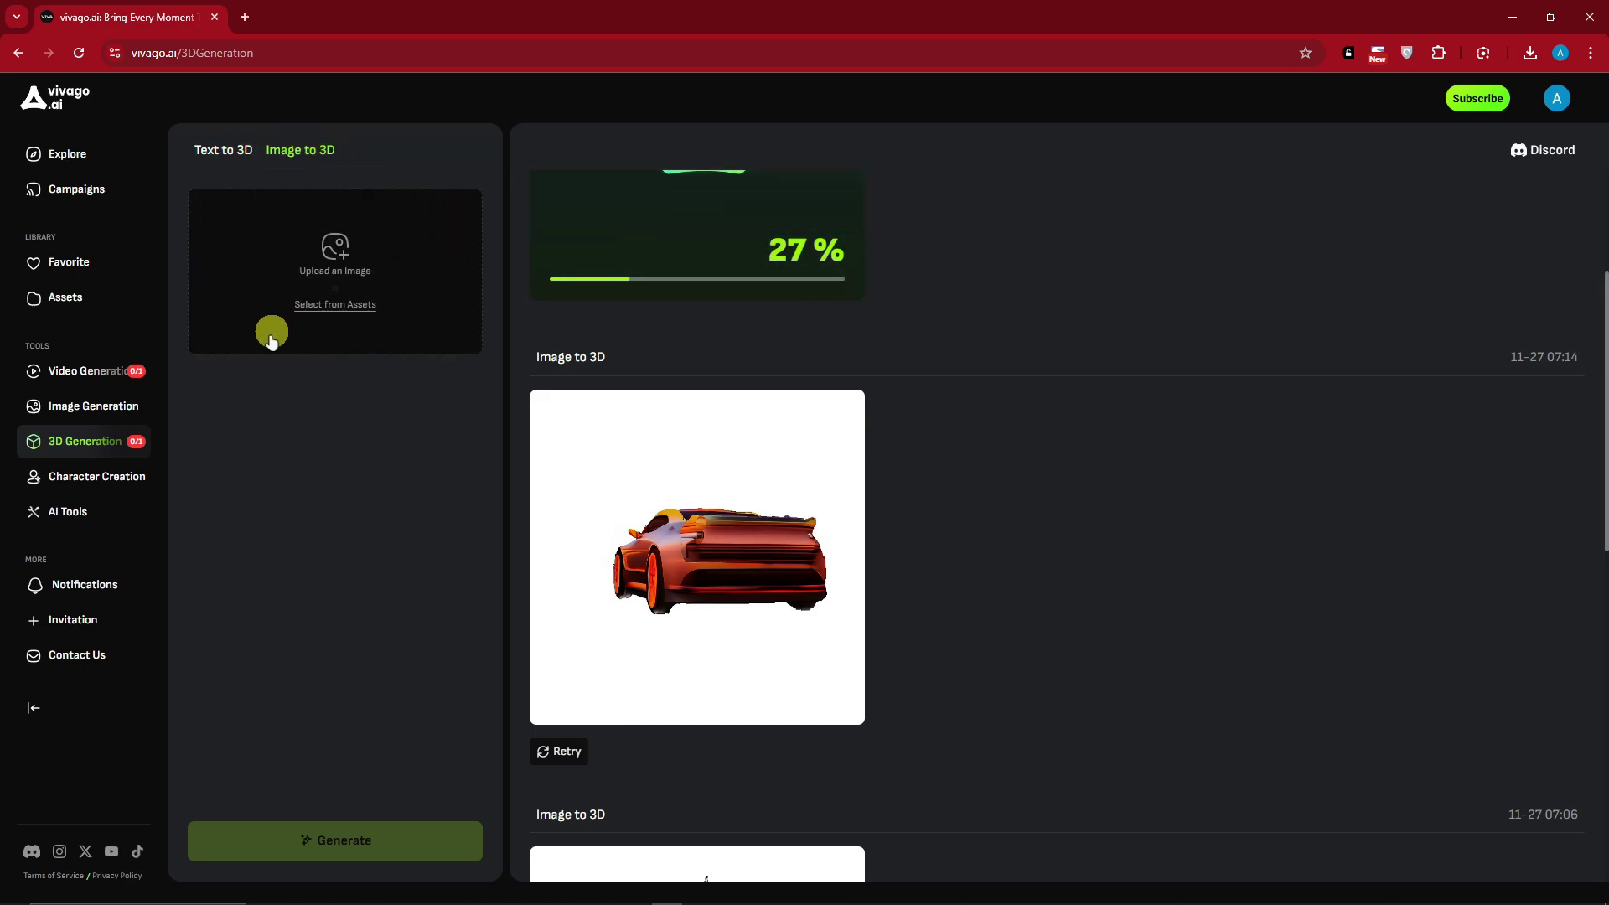
Open Character Creation and fill the prompt with the suggested "Smoke into a woman's form, abstract" idea.
left_click(89, 475)
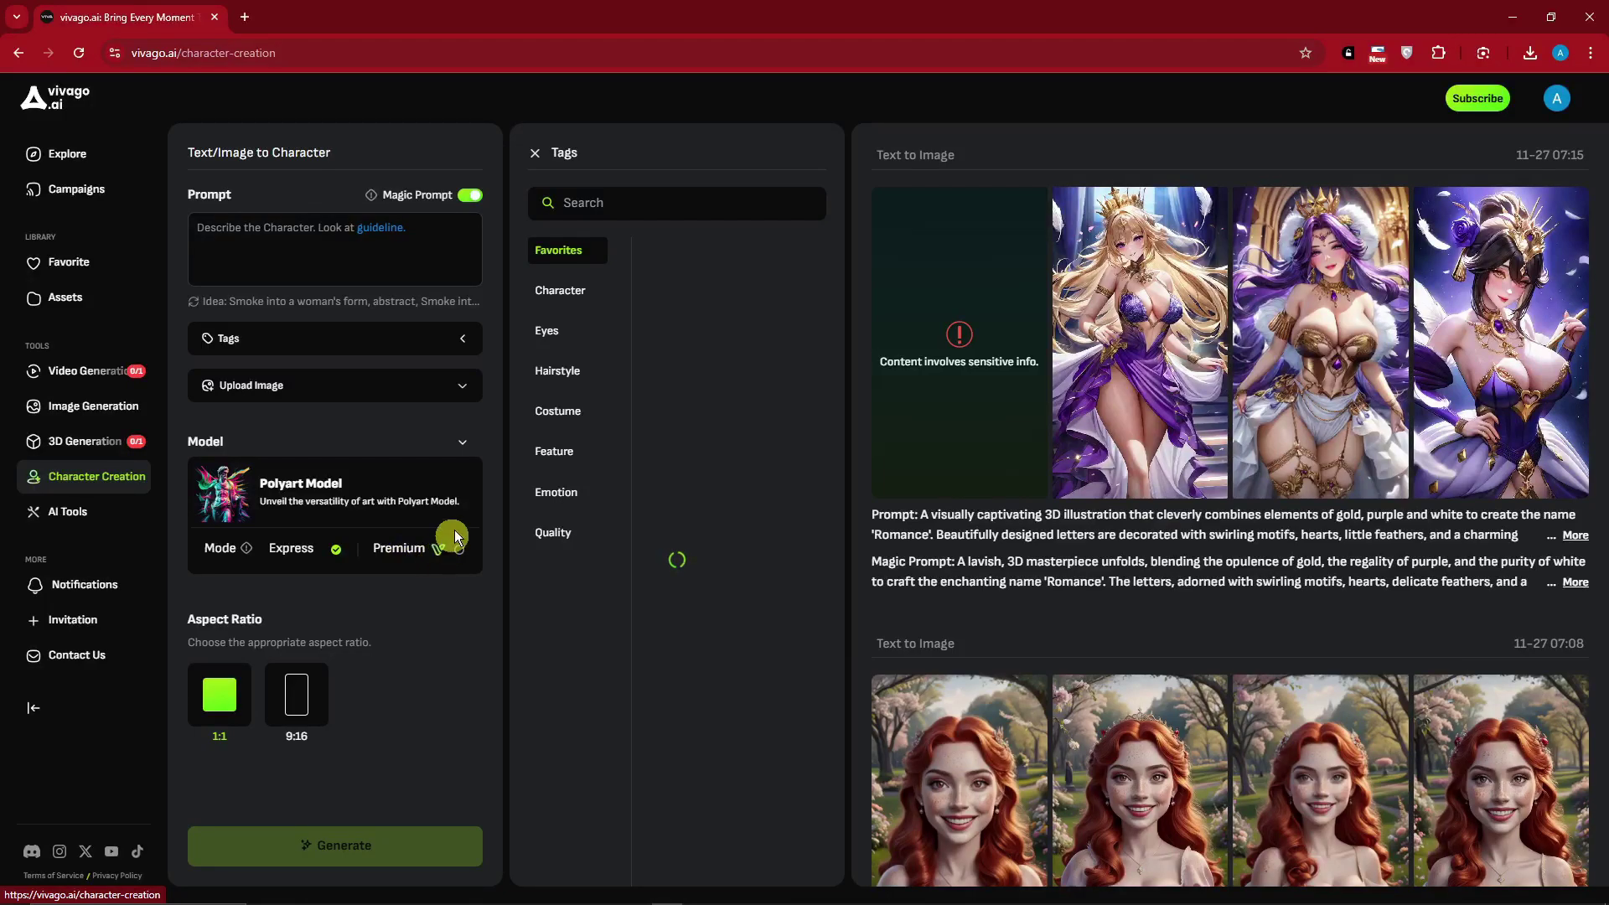
left_click_drag(187, 153, 377, 147)
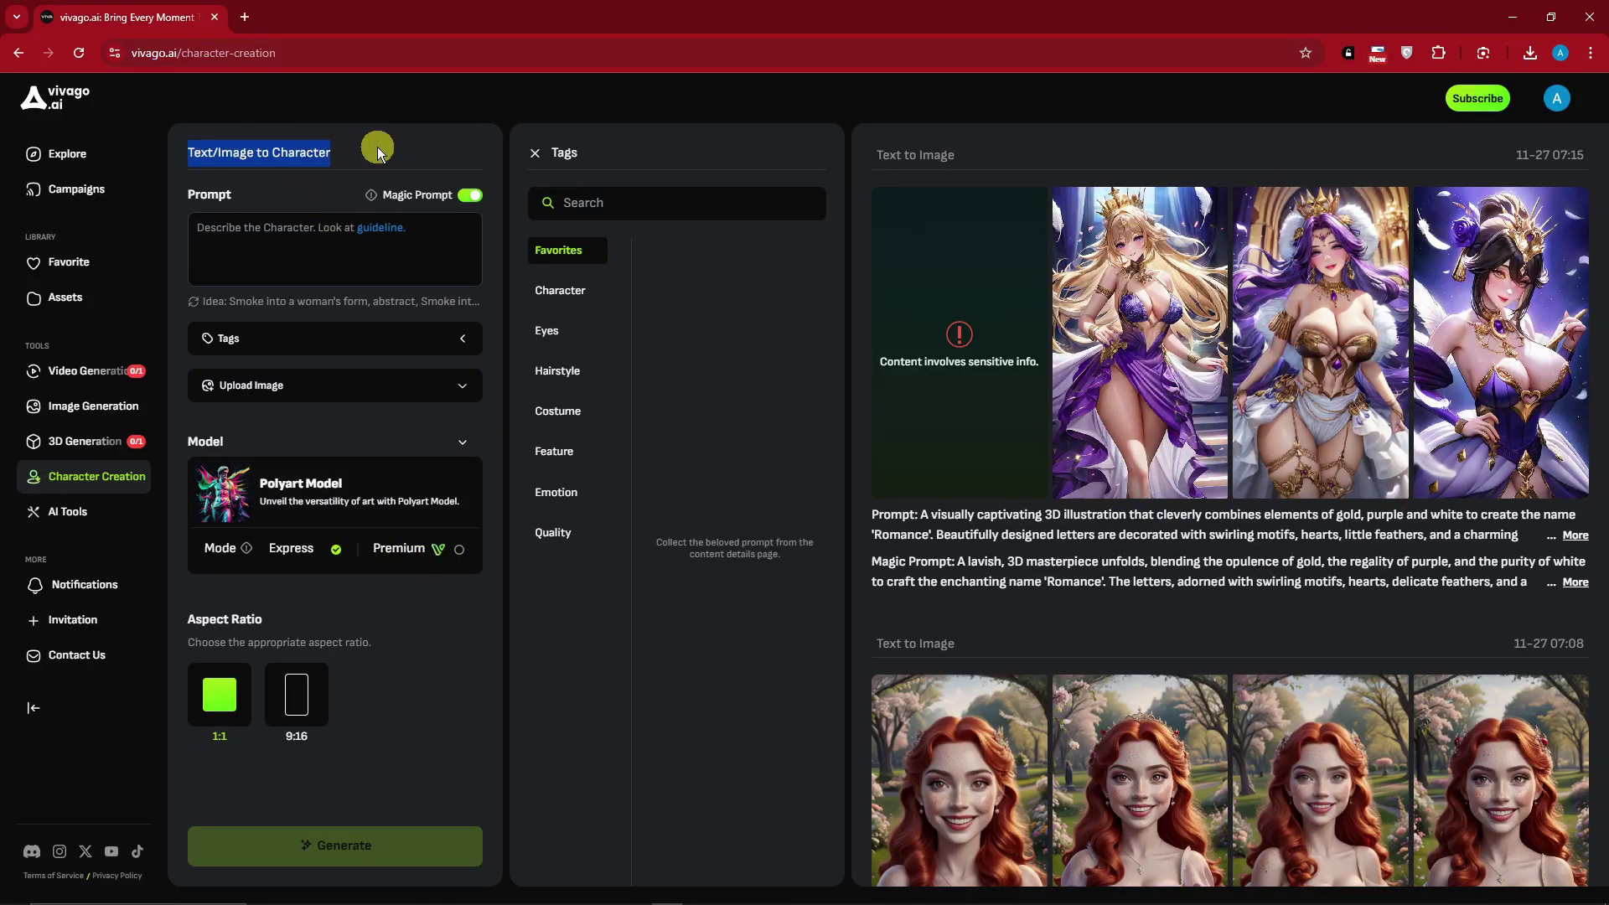
left_click(377, 147)
left_click(272, 234)
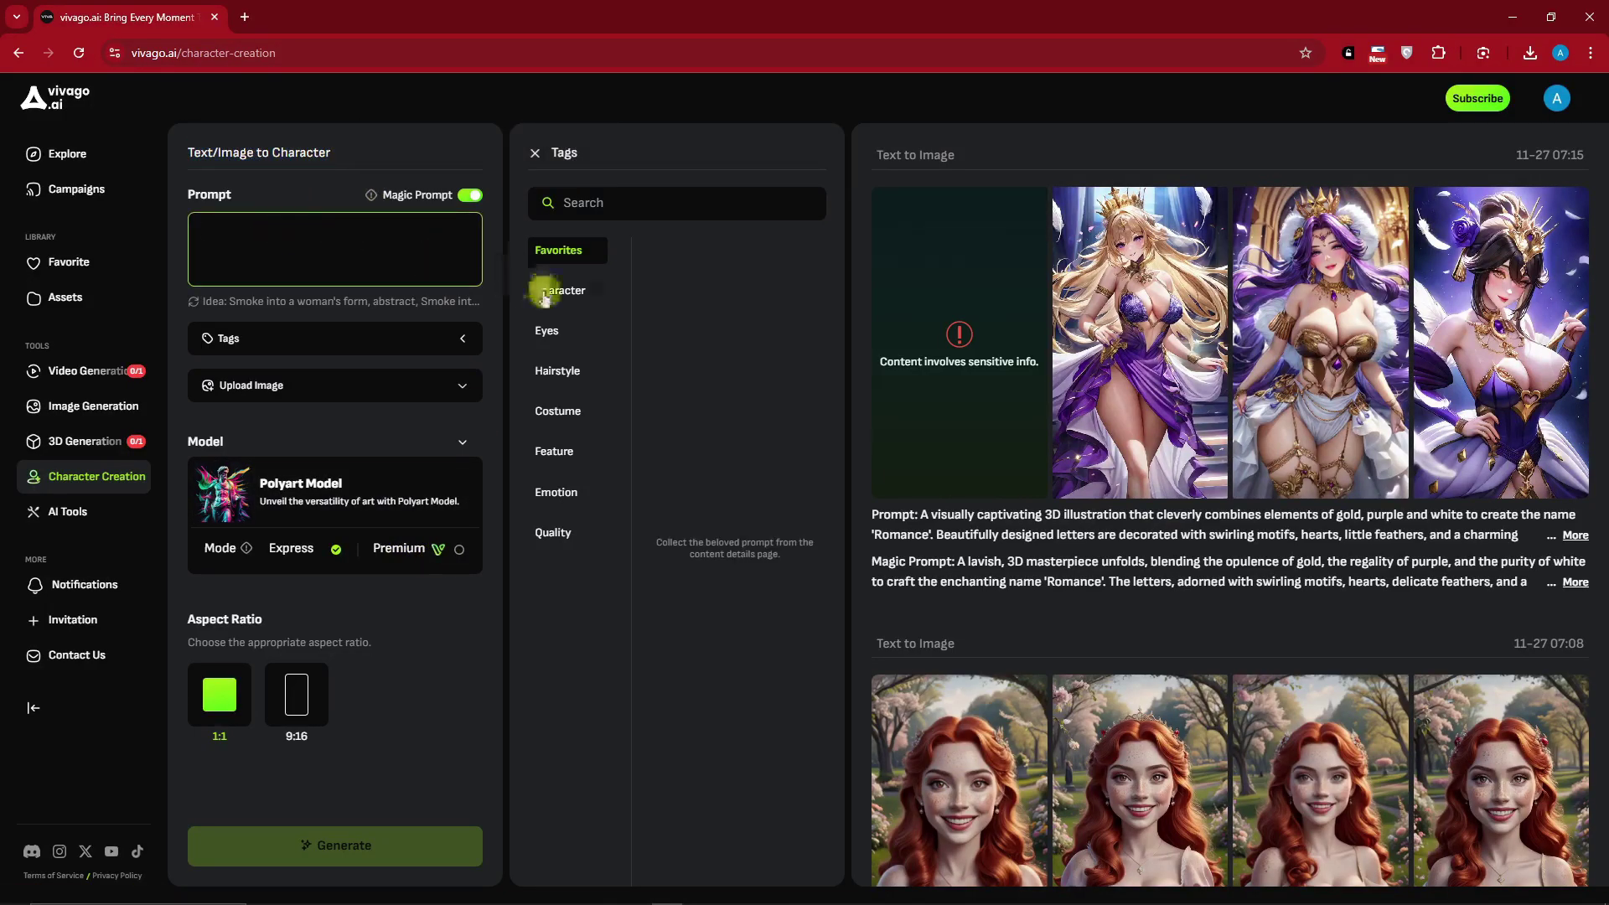
left_click(559, 332)
double_click(292, 302)
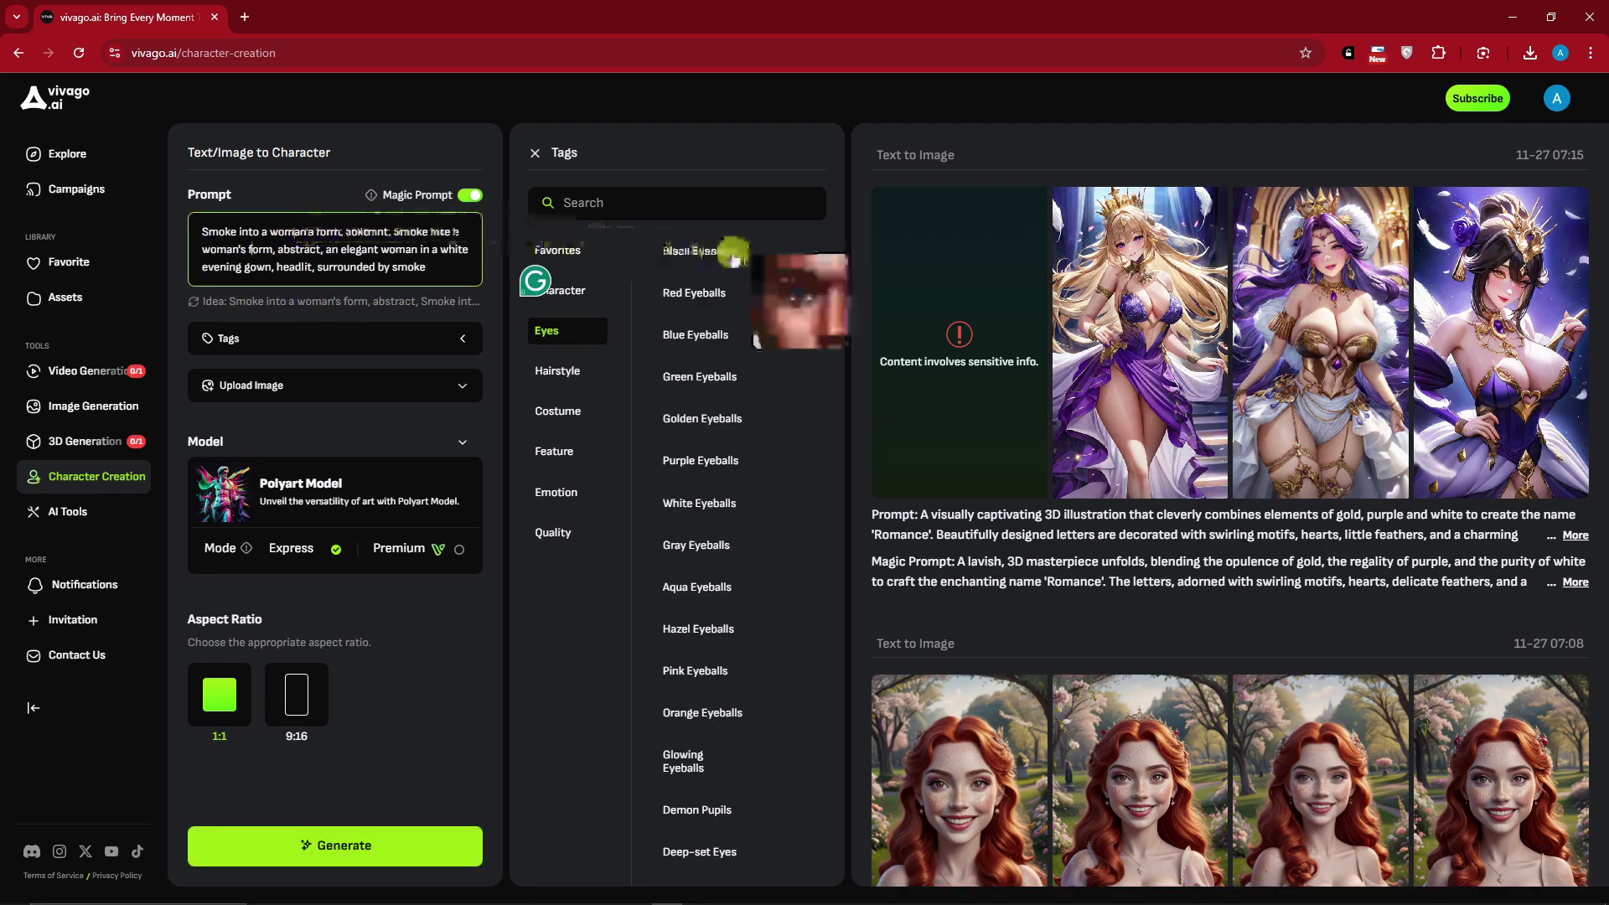
Add the character tag Stewardess, the eye tag Red Eyeballs and the hairstyle tag Medium Hair to the prompt.
left_click(574, 292)
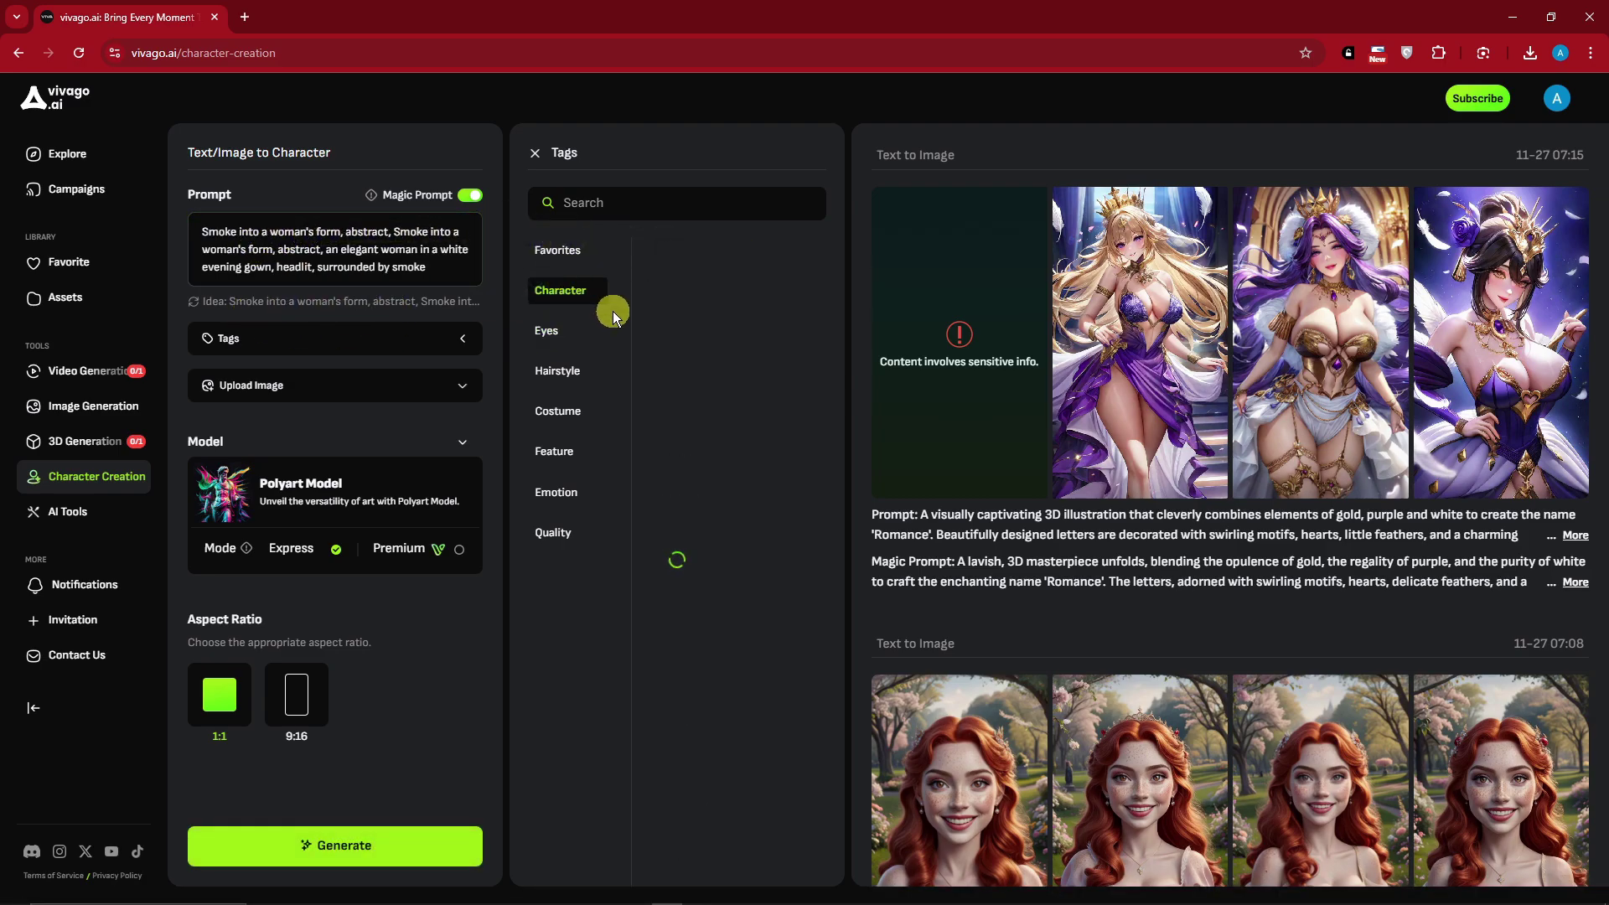
mouse_move(706, 265)
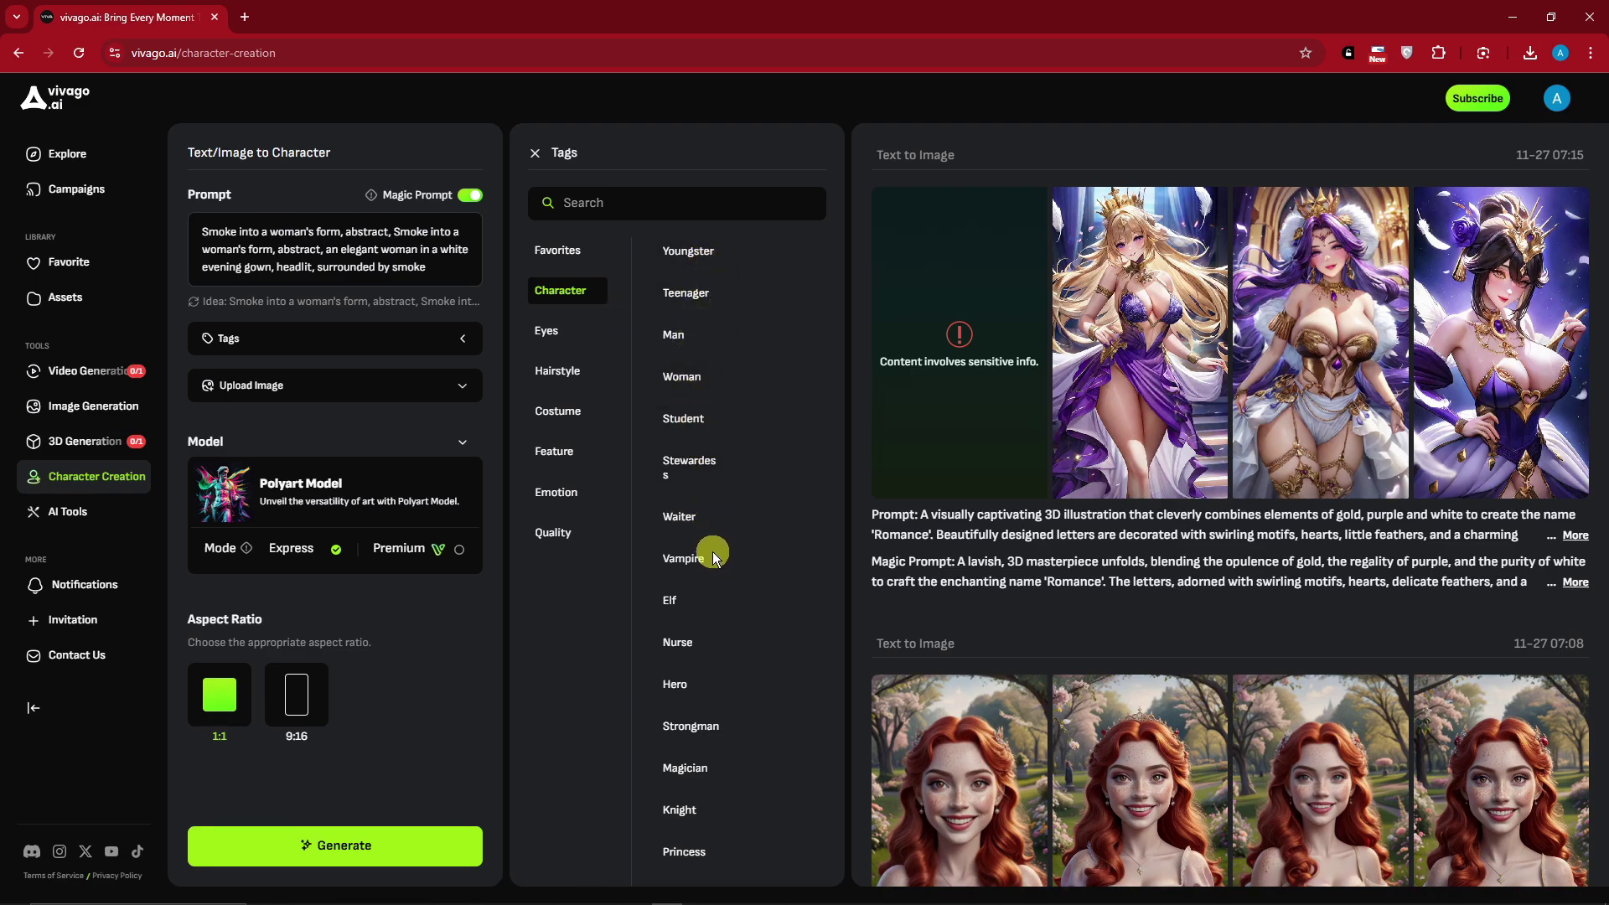
left_click(689, 466)
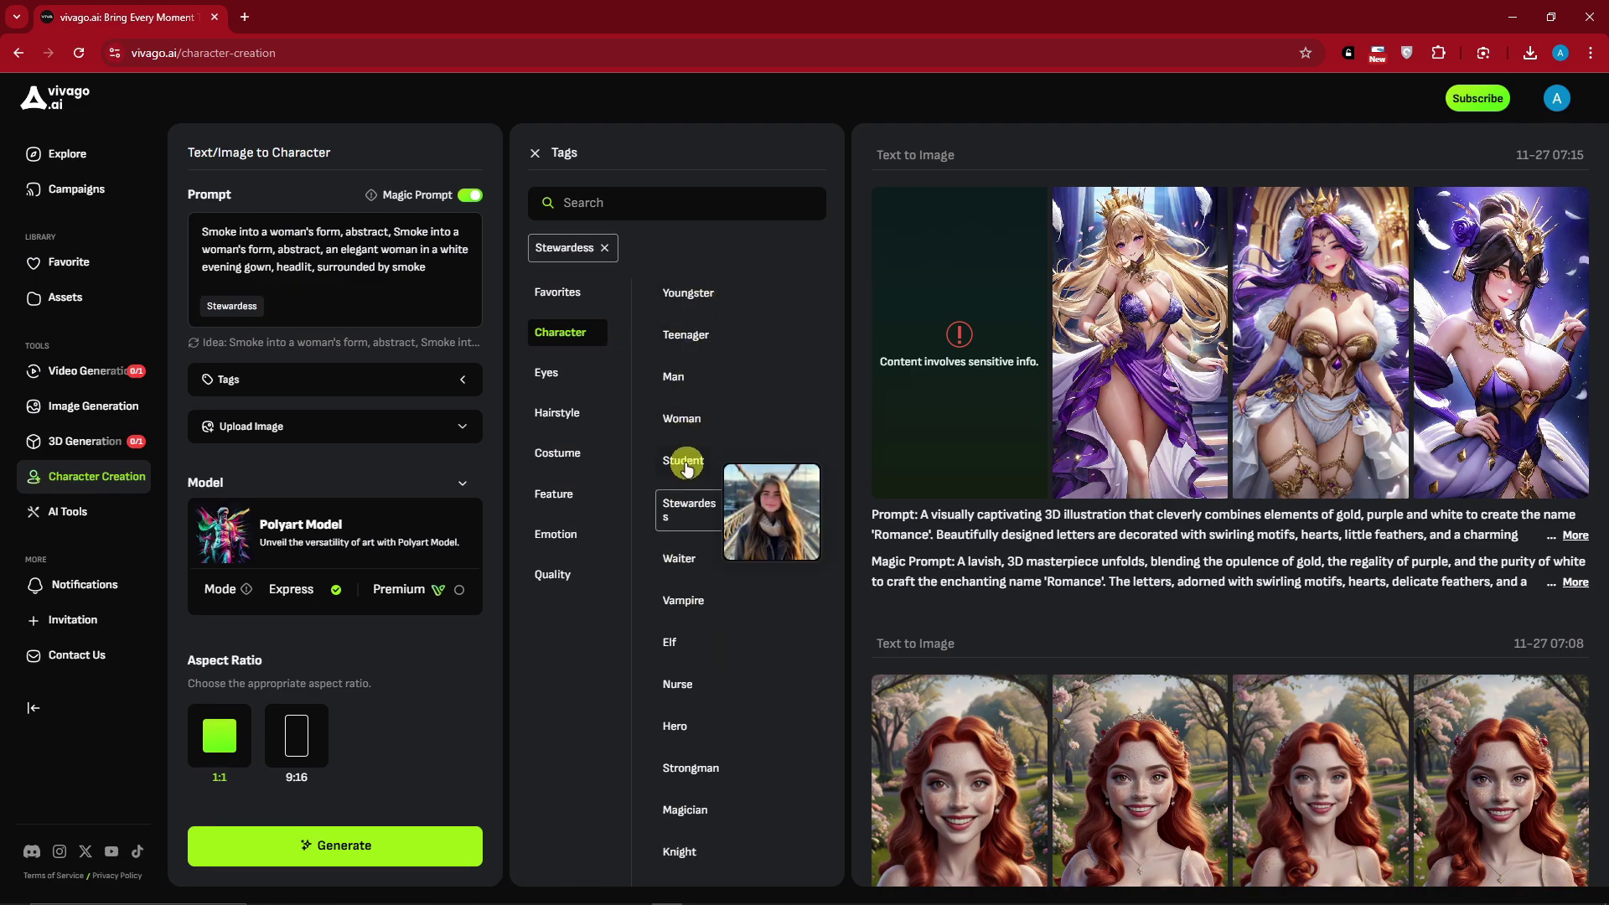
left_click(549, 373)
left_click(688, 333)
left_click(557, 412)
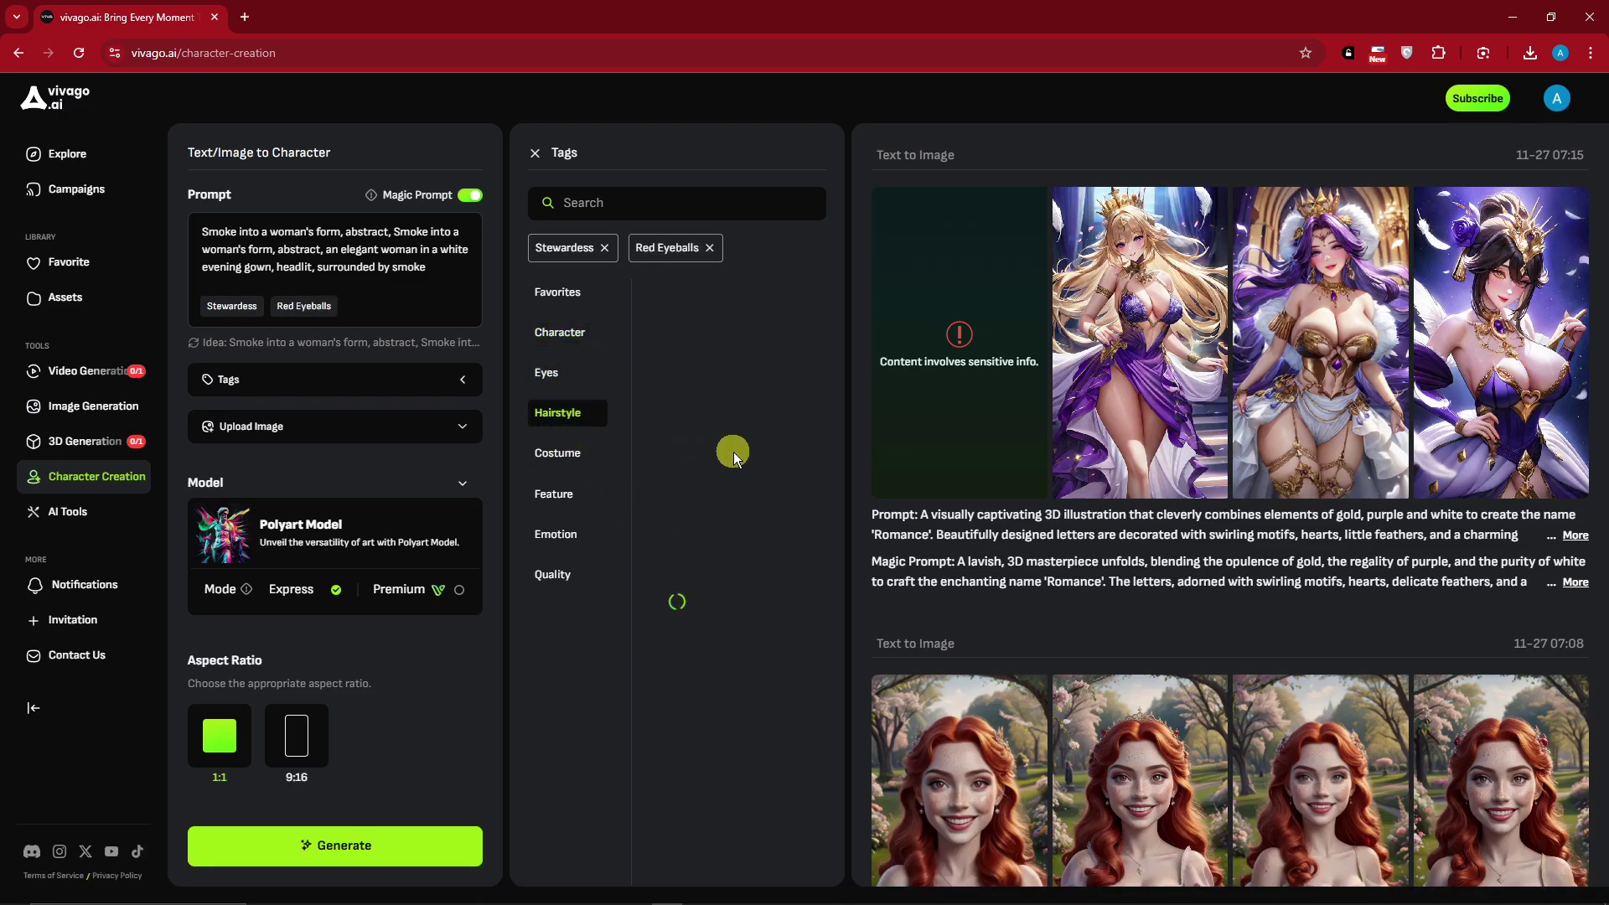
left_click(695, 336)
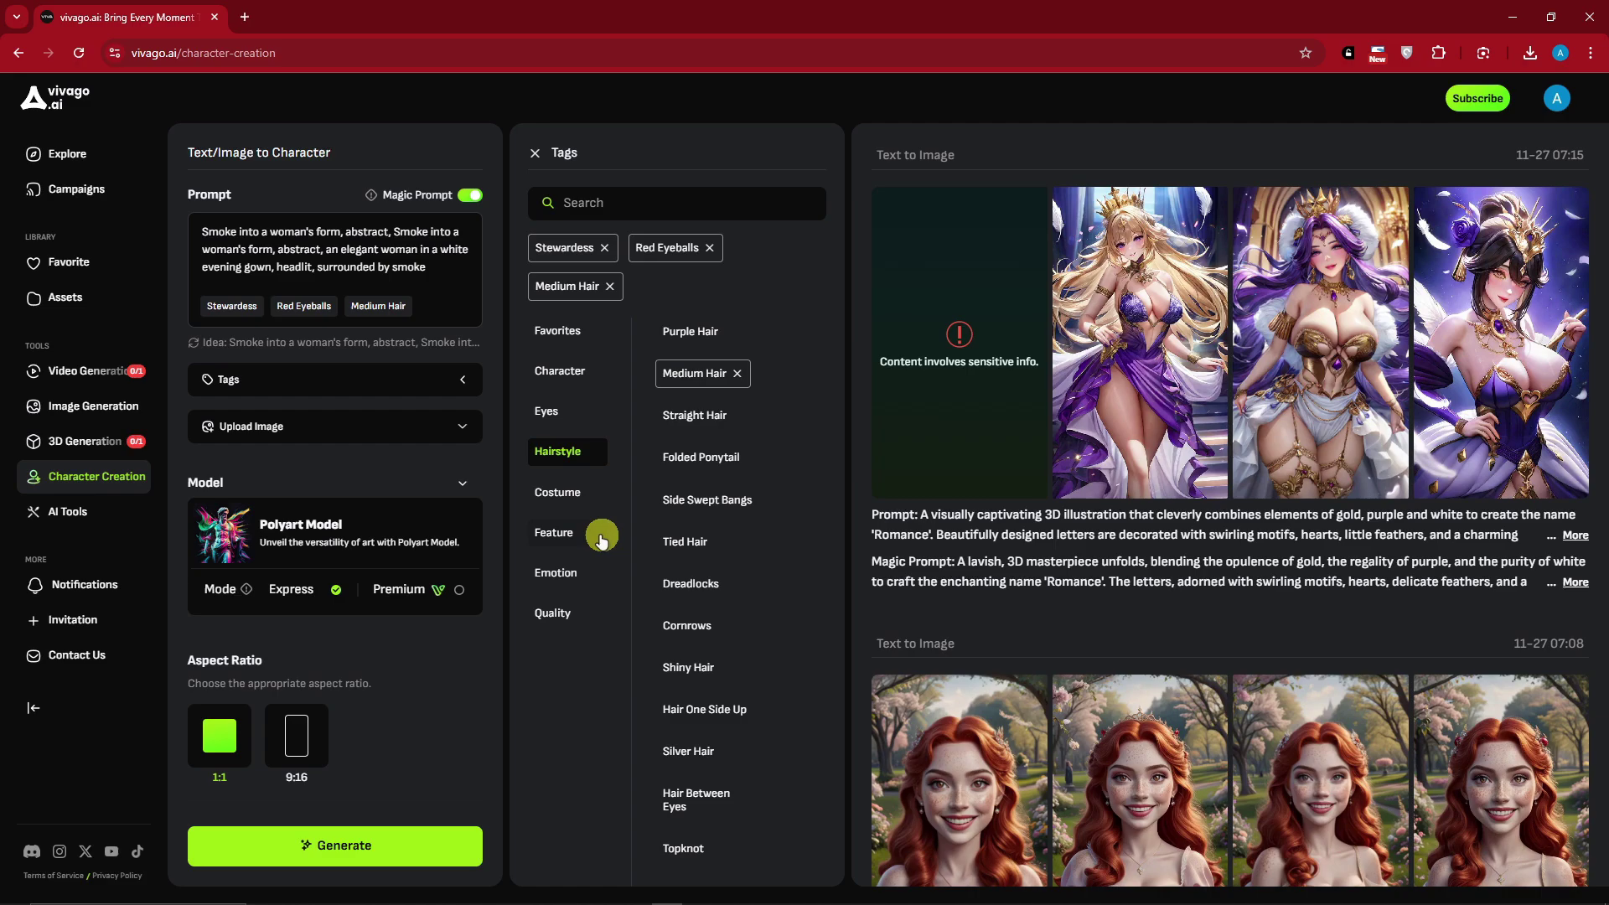
Check the image upload option and generate the character with the Polyart Model in Express mode at 1:1.
left_click(369, 419)
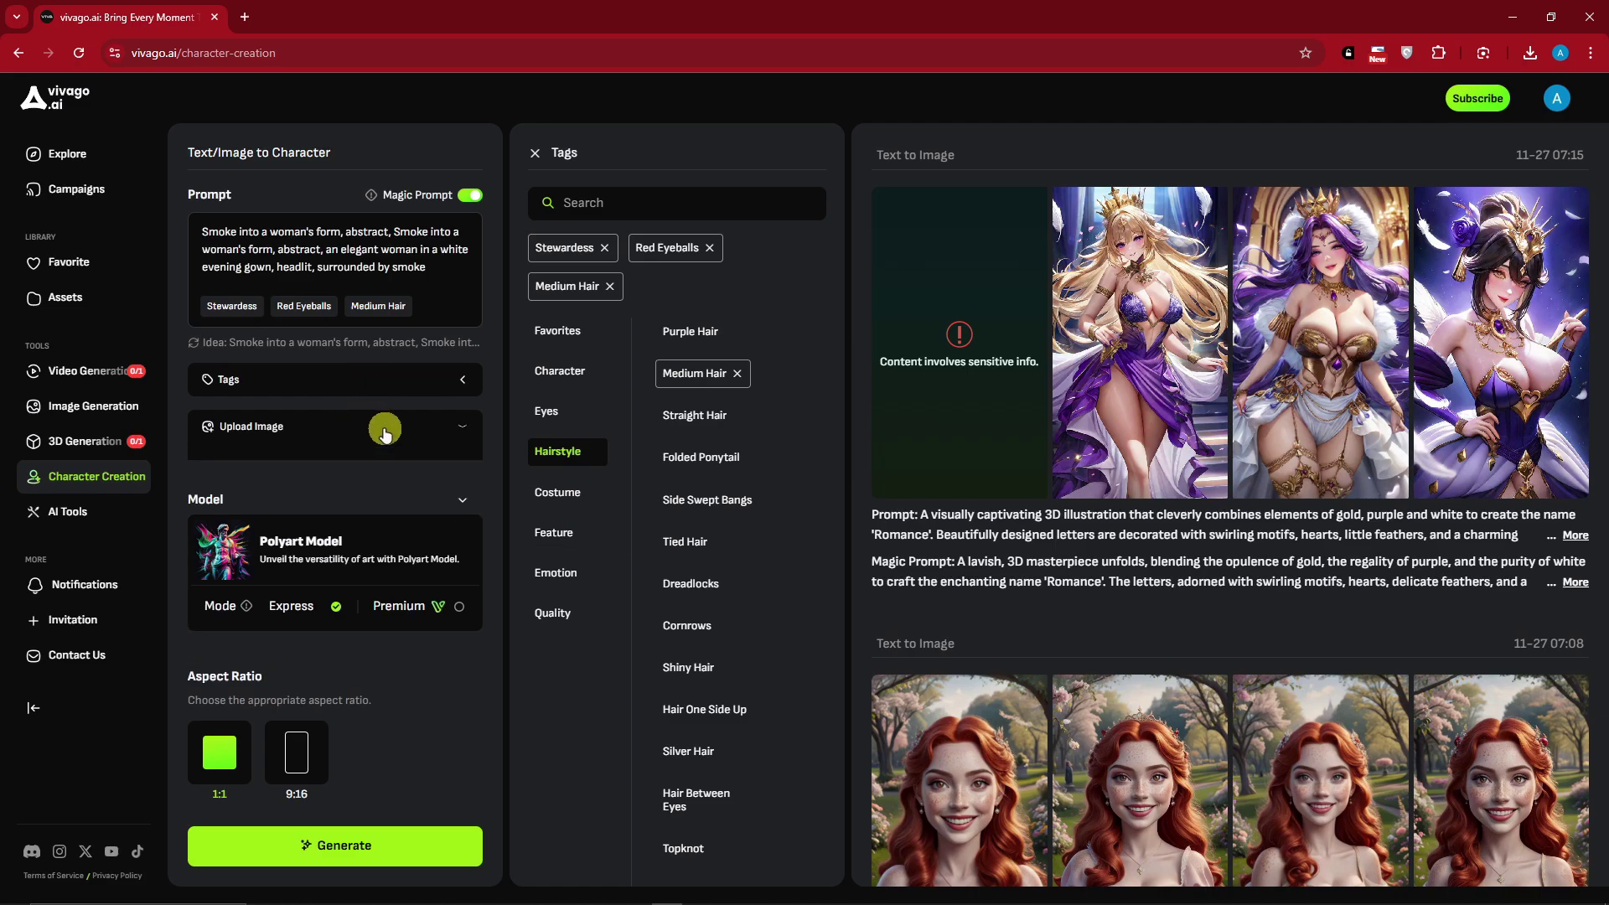
left_click(381, 429)
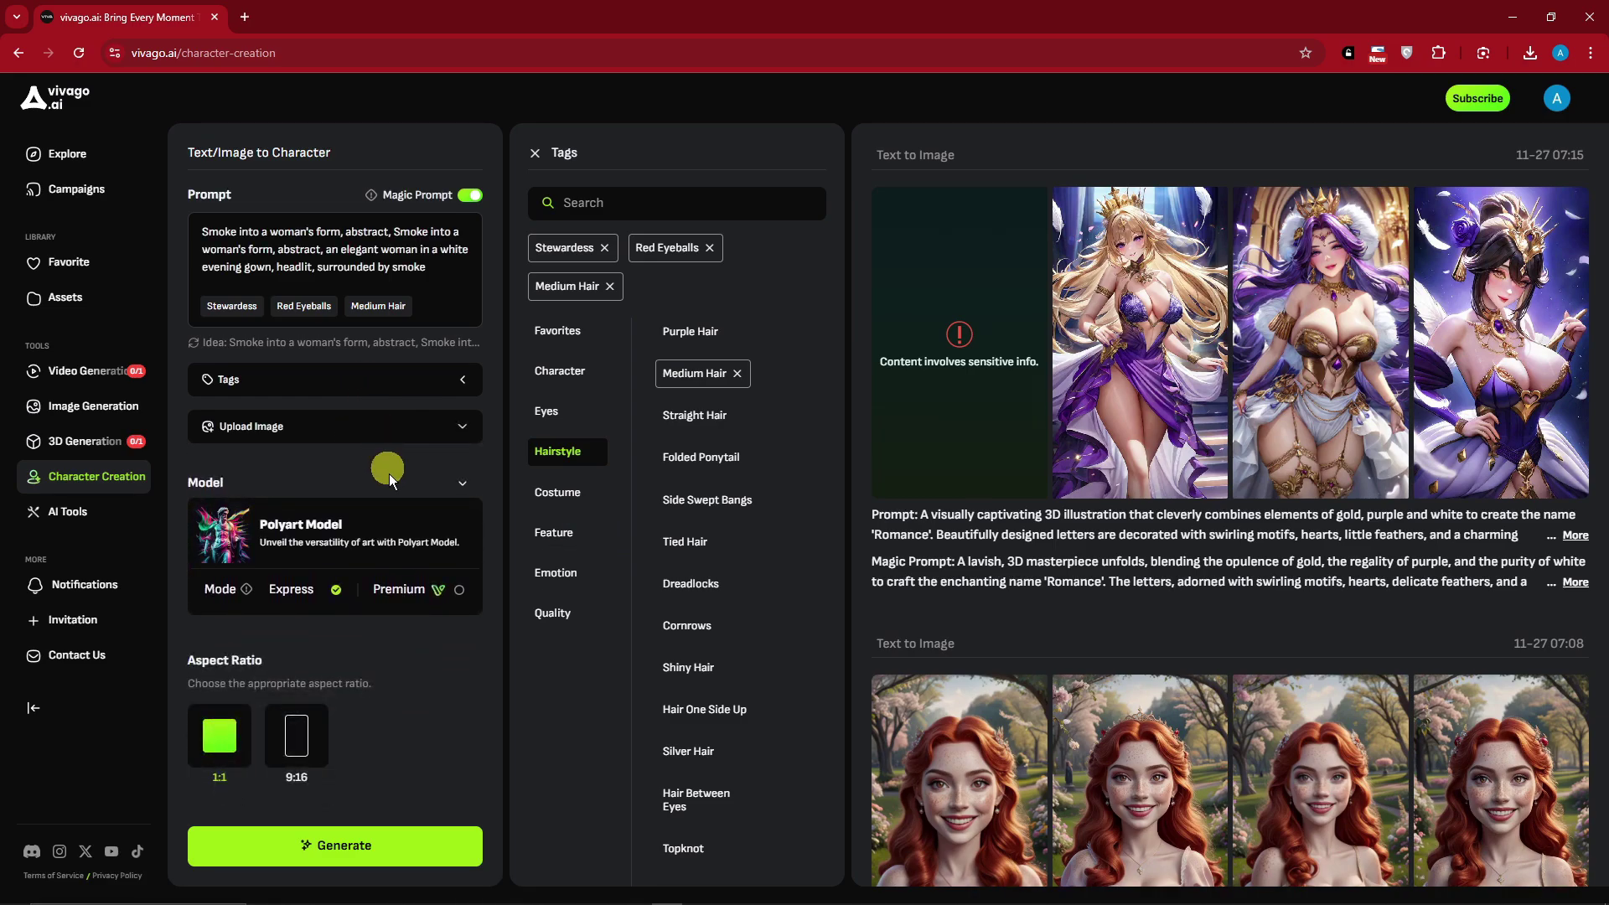
left_click(371, 851)
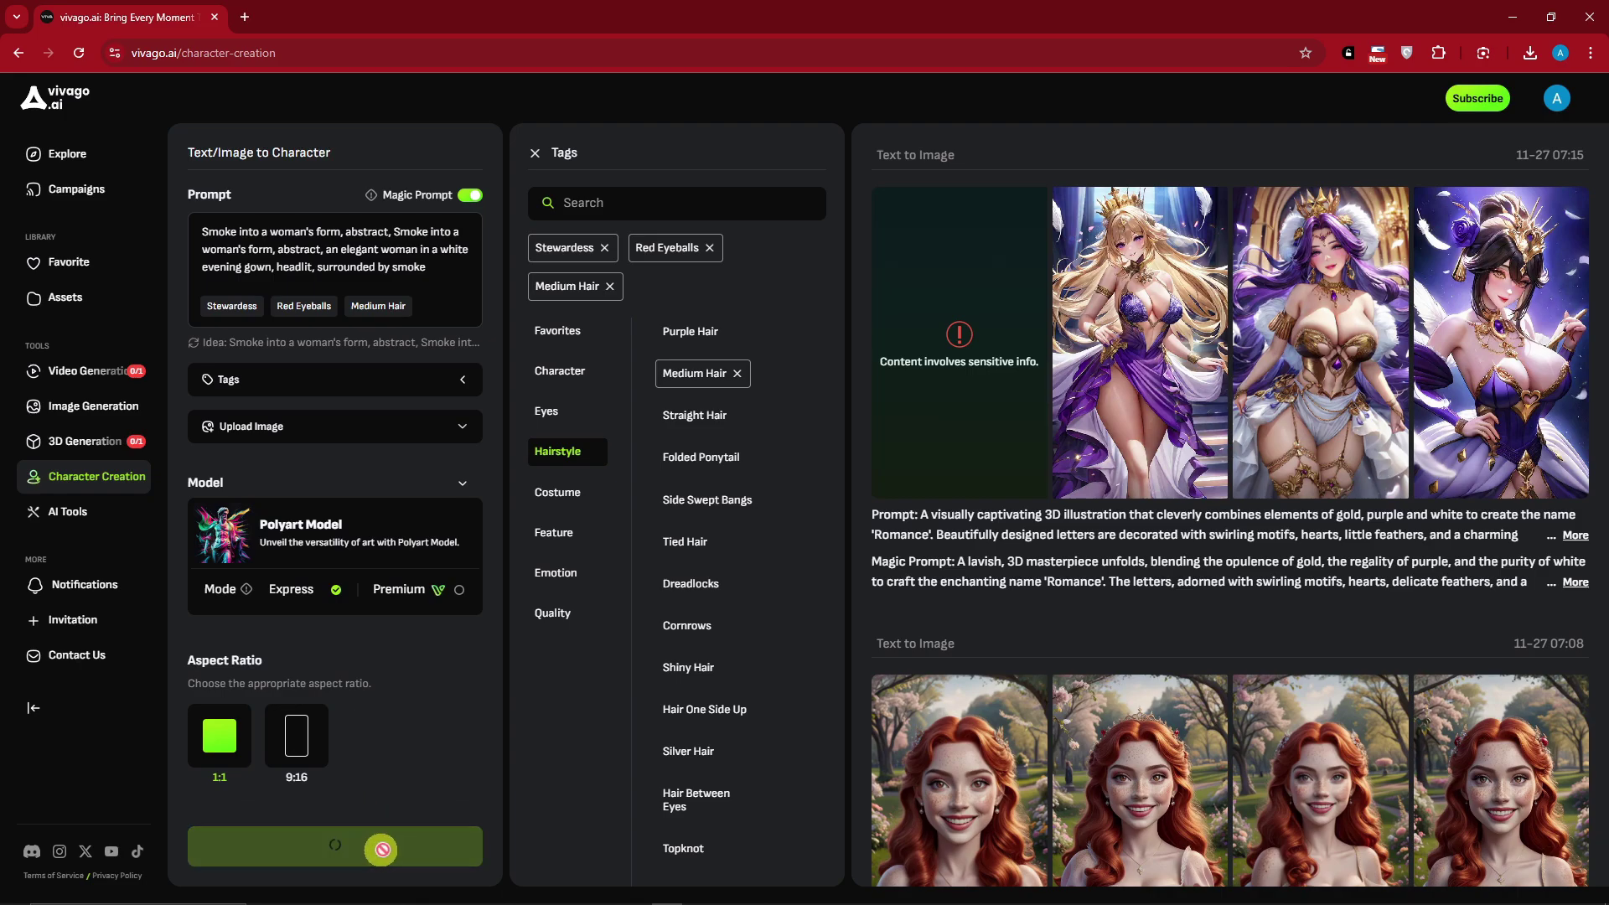
Open the earlier red-haired princess result, browse its variations and expand its full magic prompt.
scroll(1162, 579, "down", 5)
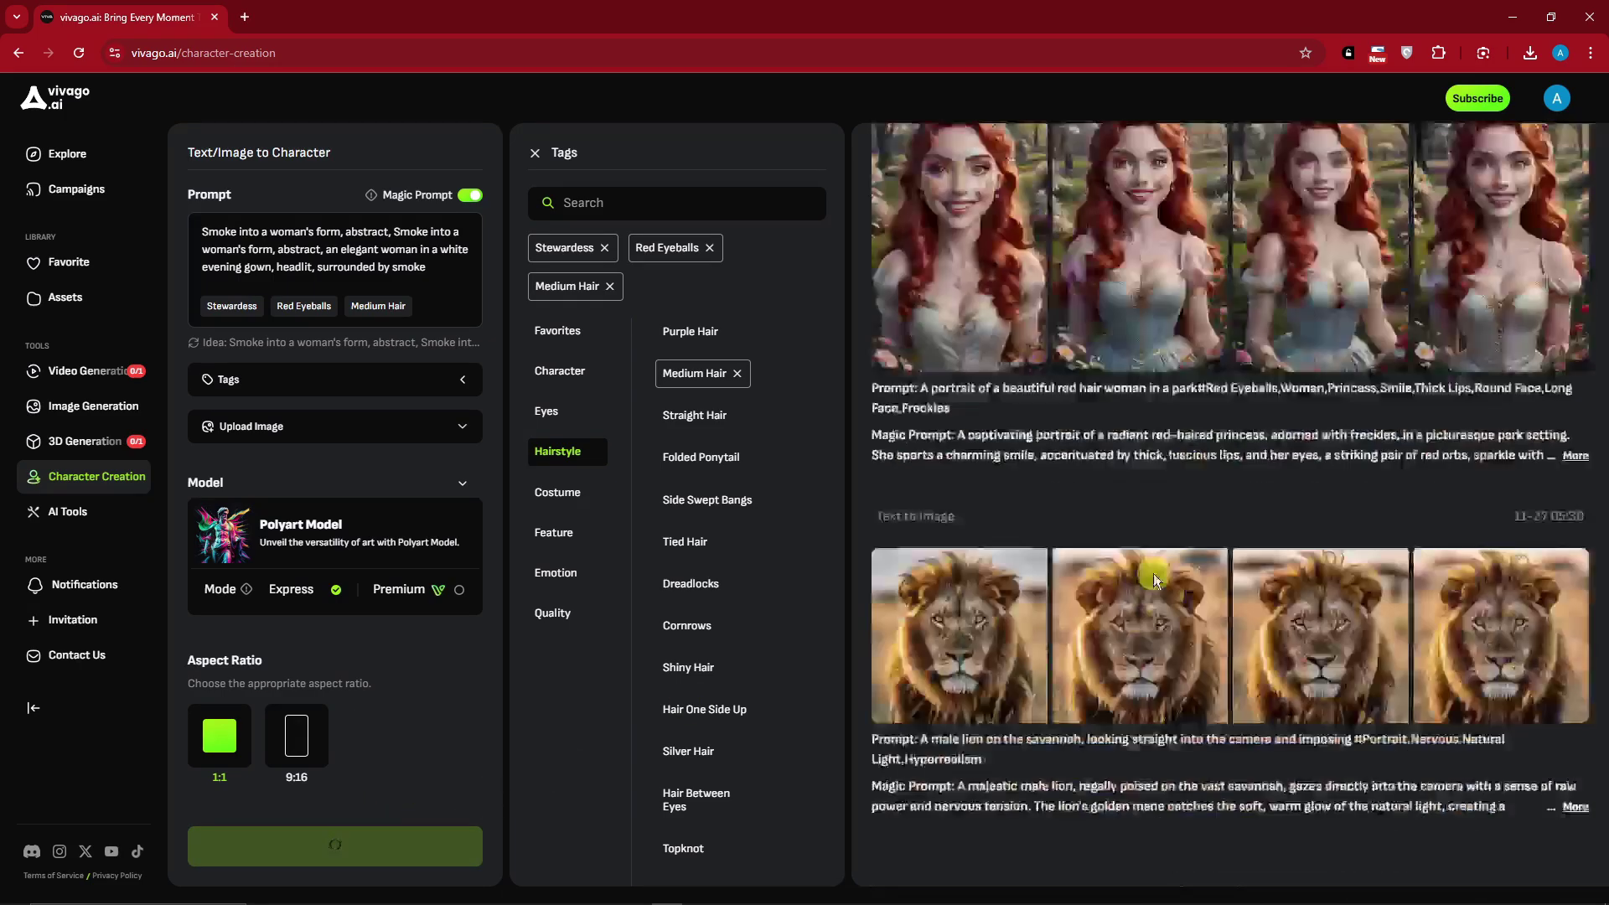
scroll(1013, 543, "up", 3)
mouse_move(996, 524)
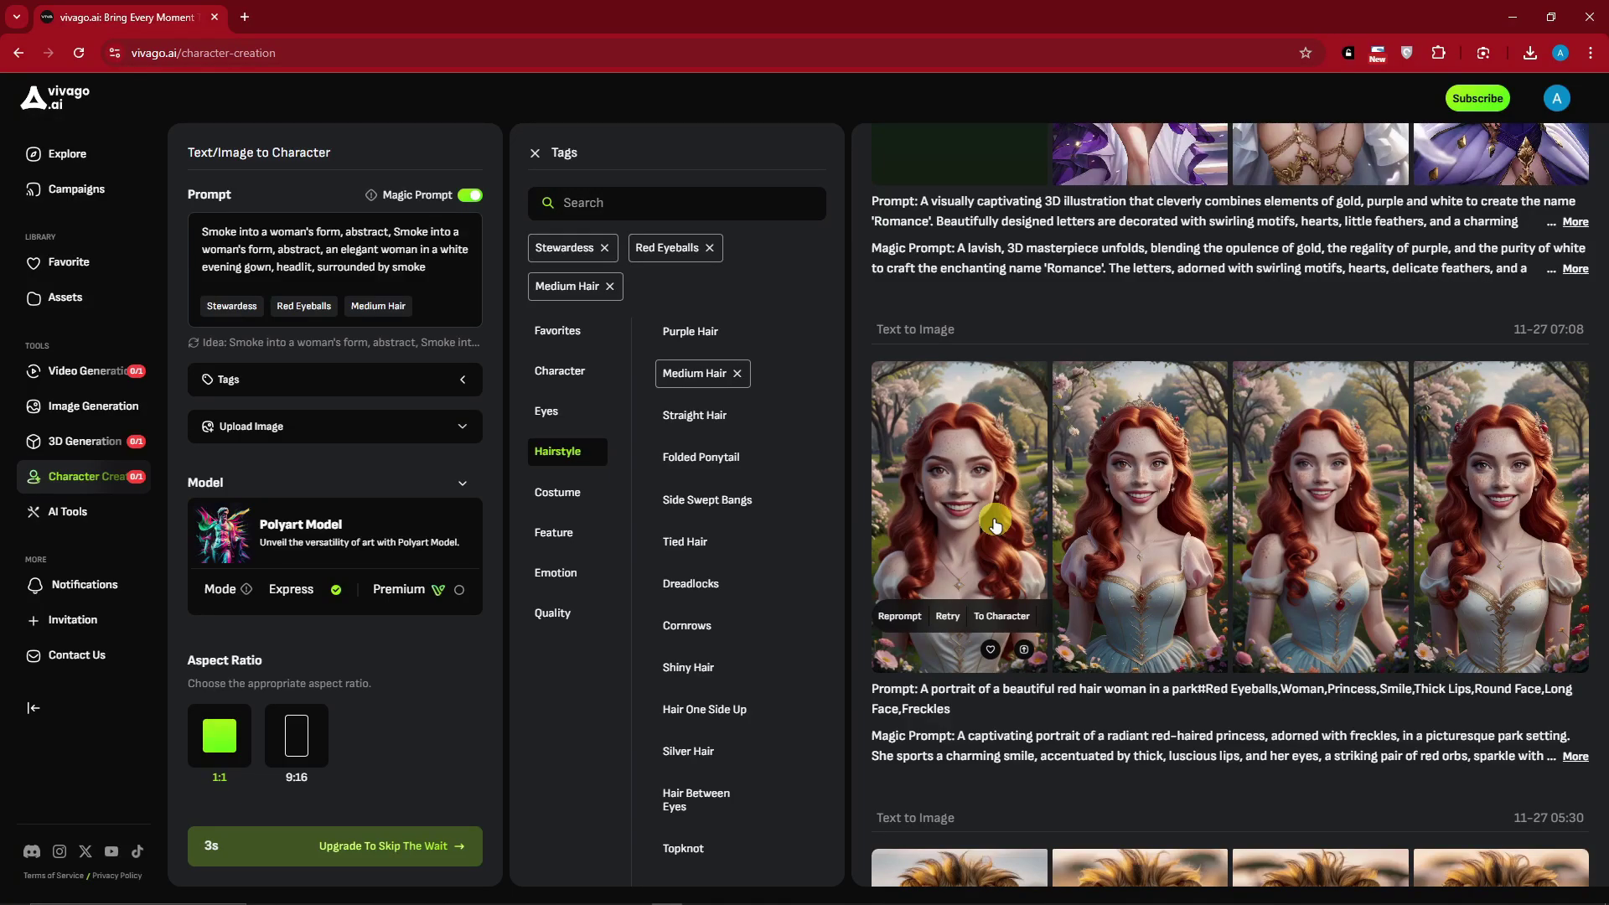
left_click(996, 525)
key("Right")
key("Right")
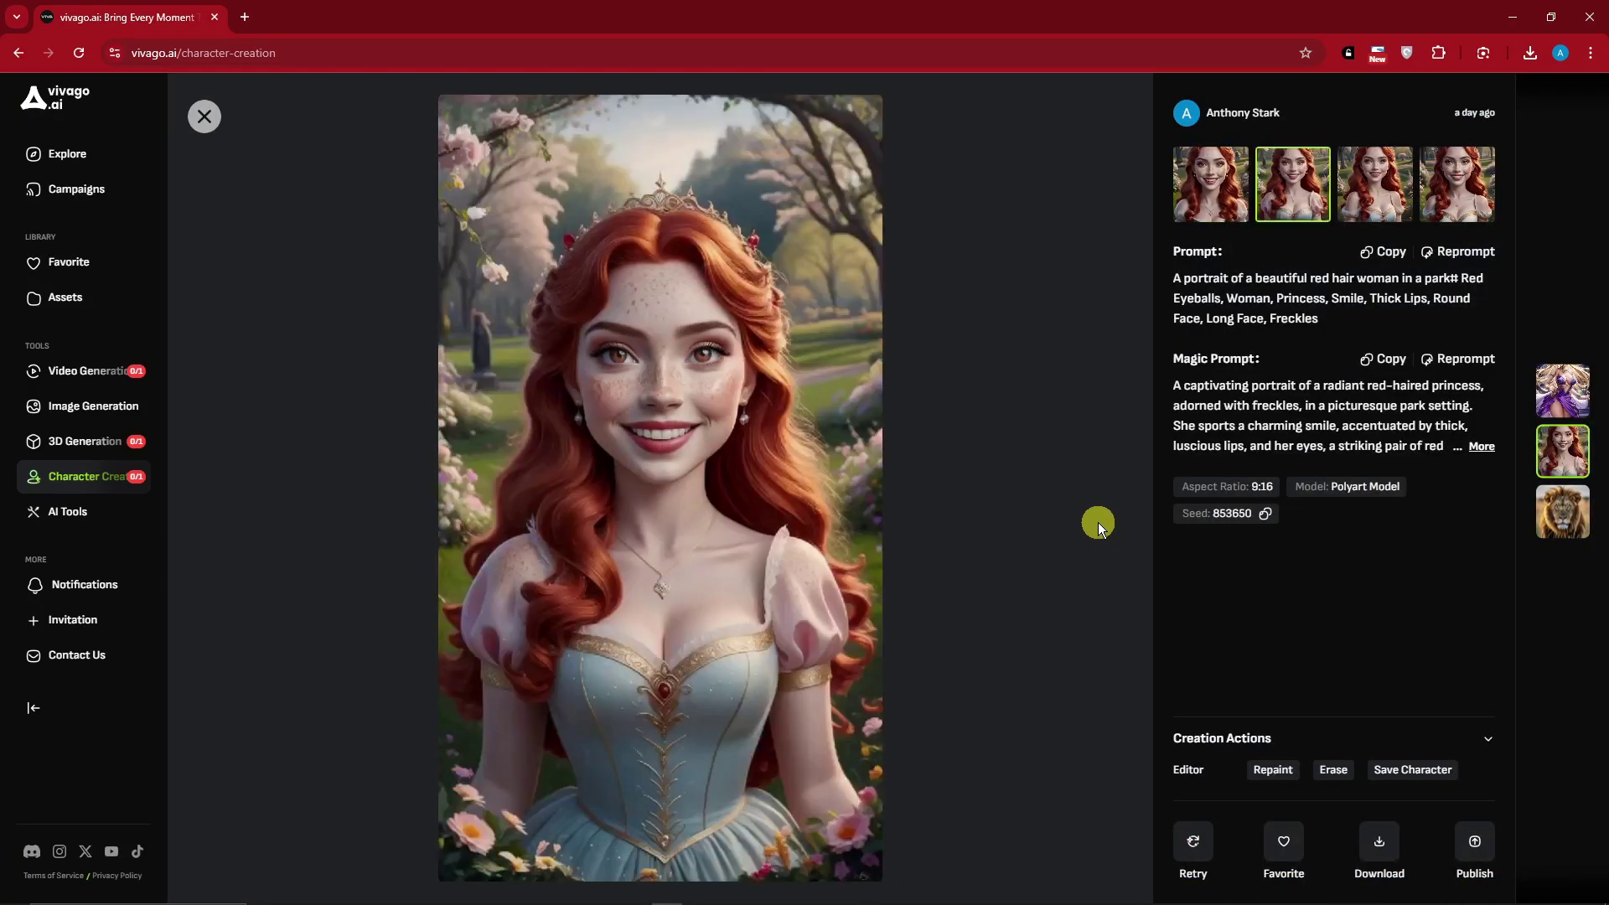
key("Right")
key("Left")
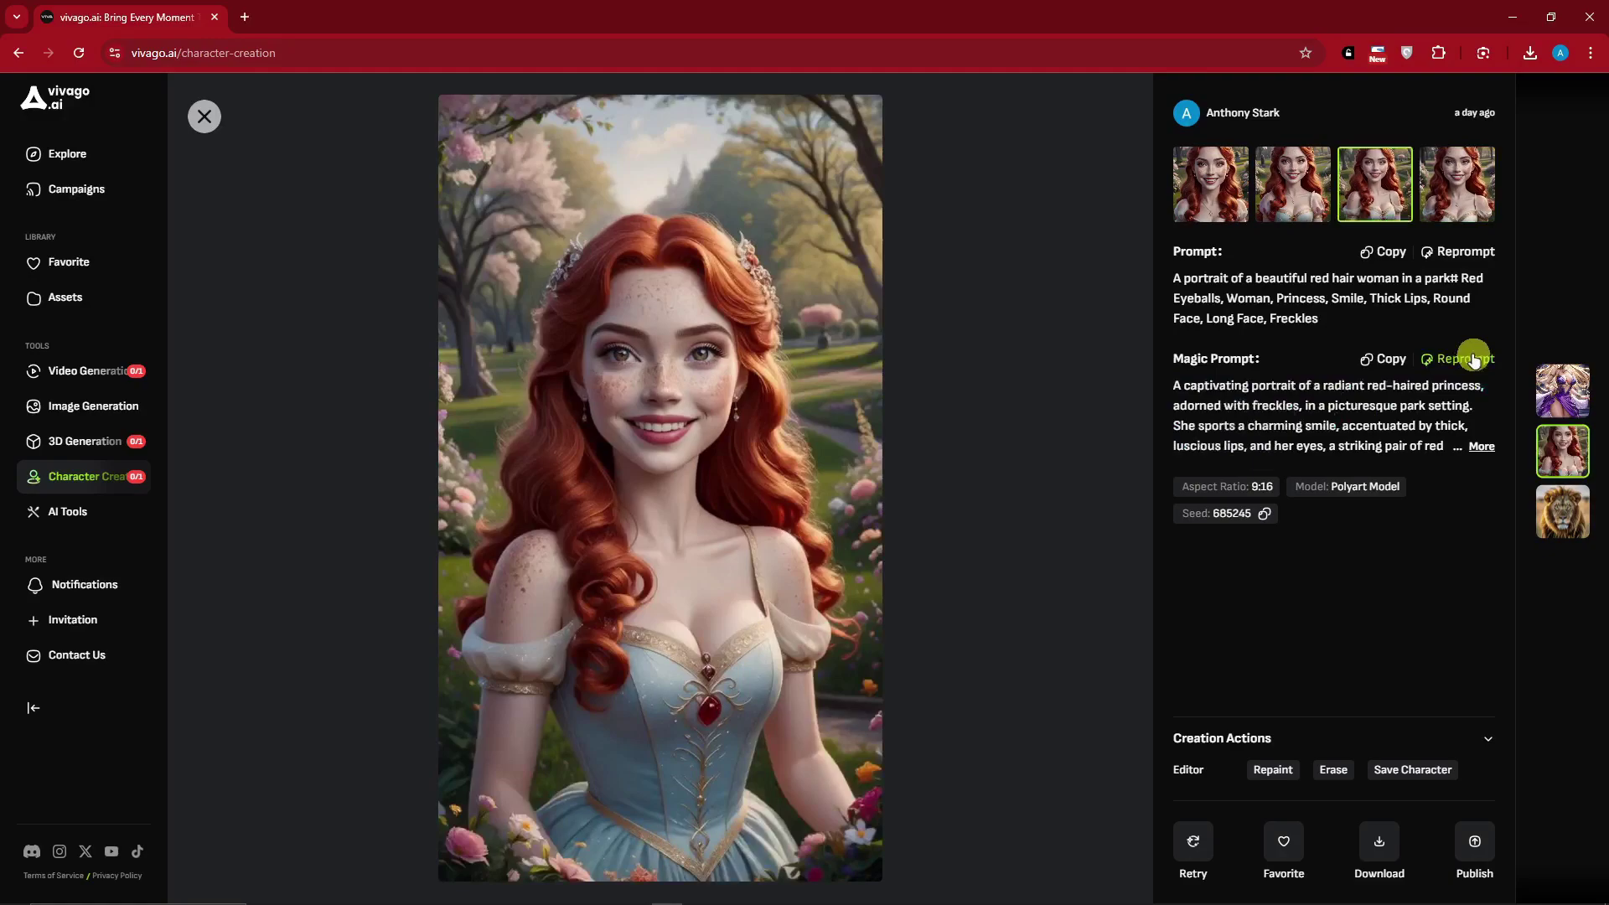
left_click(1480, 446)
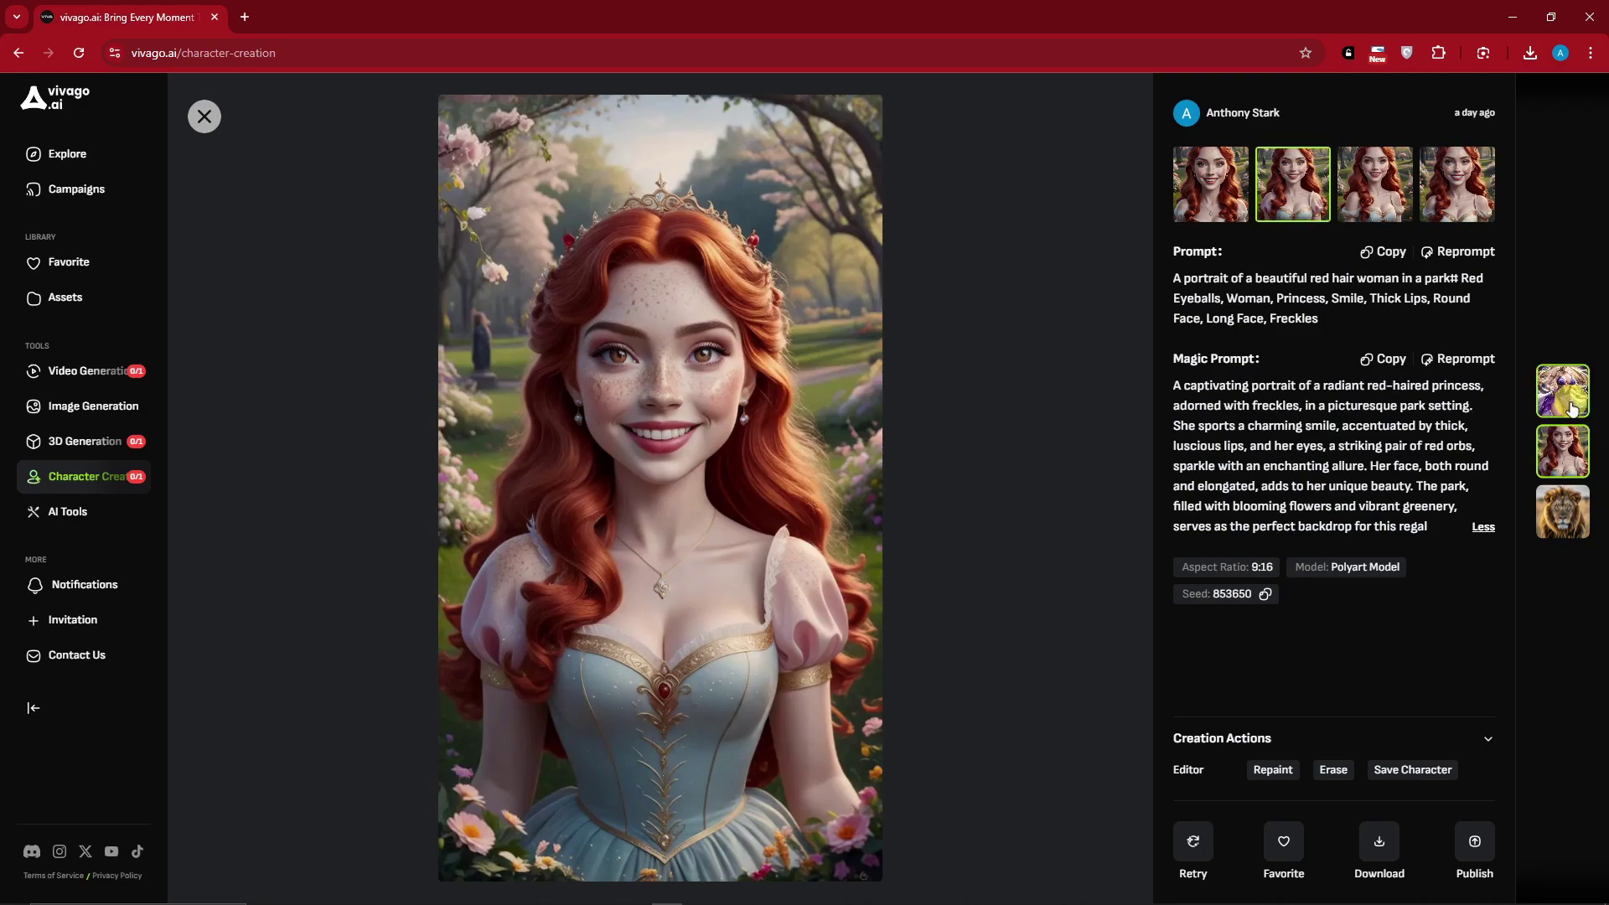
View variations of the lion portrait and the purple-and-gold anime characters, and close the image viewer.
left_click(1563, 511)
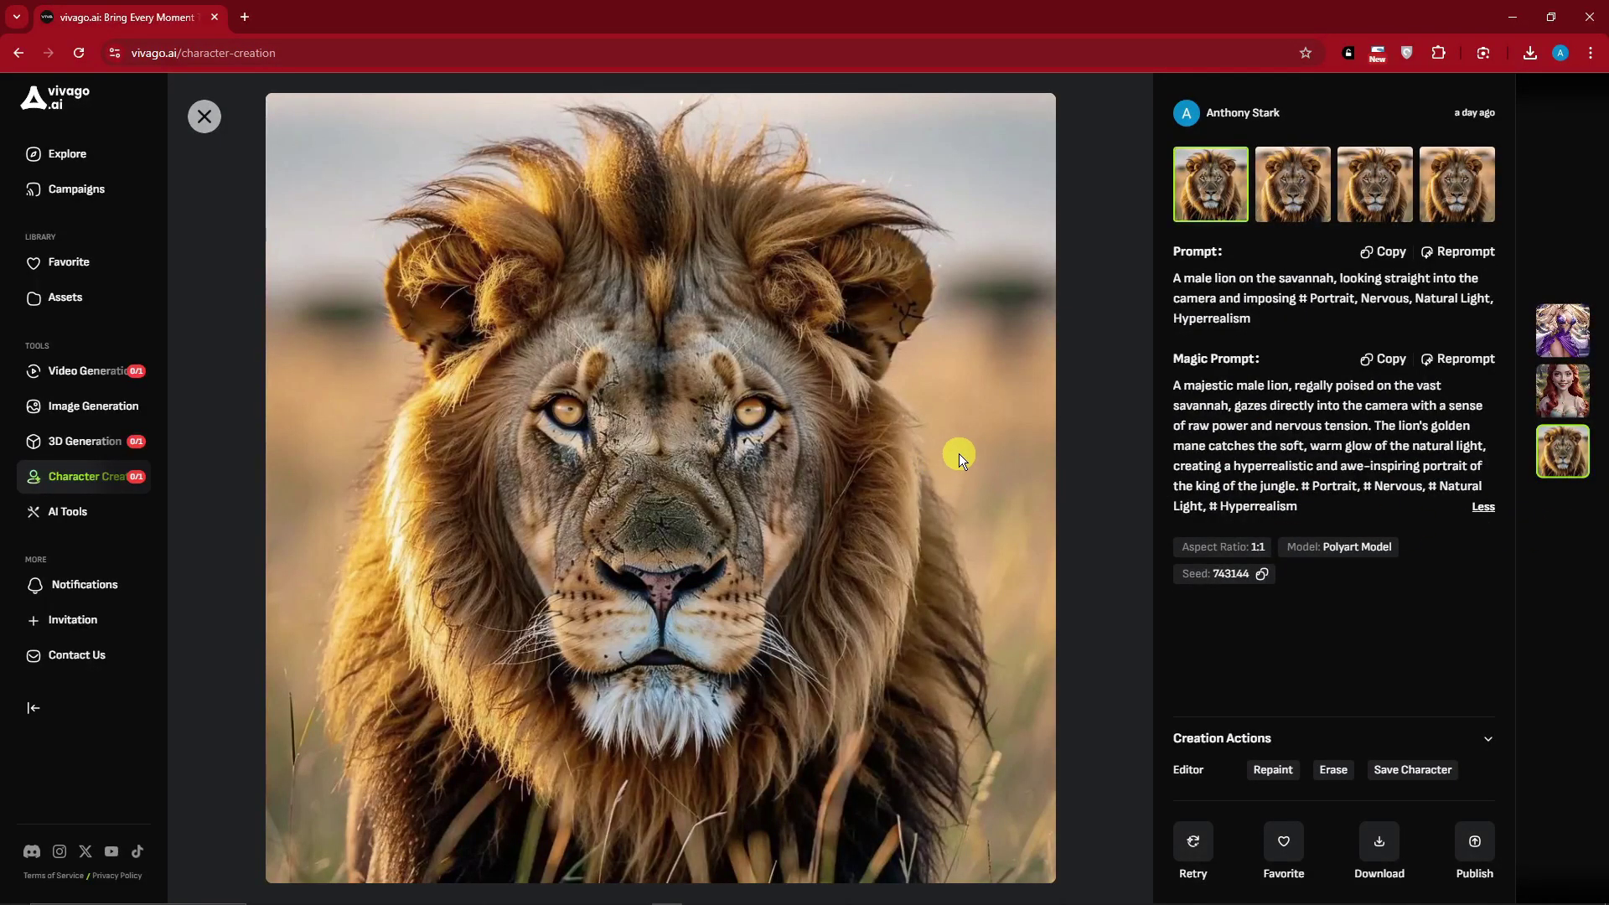
key("Right")
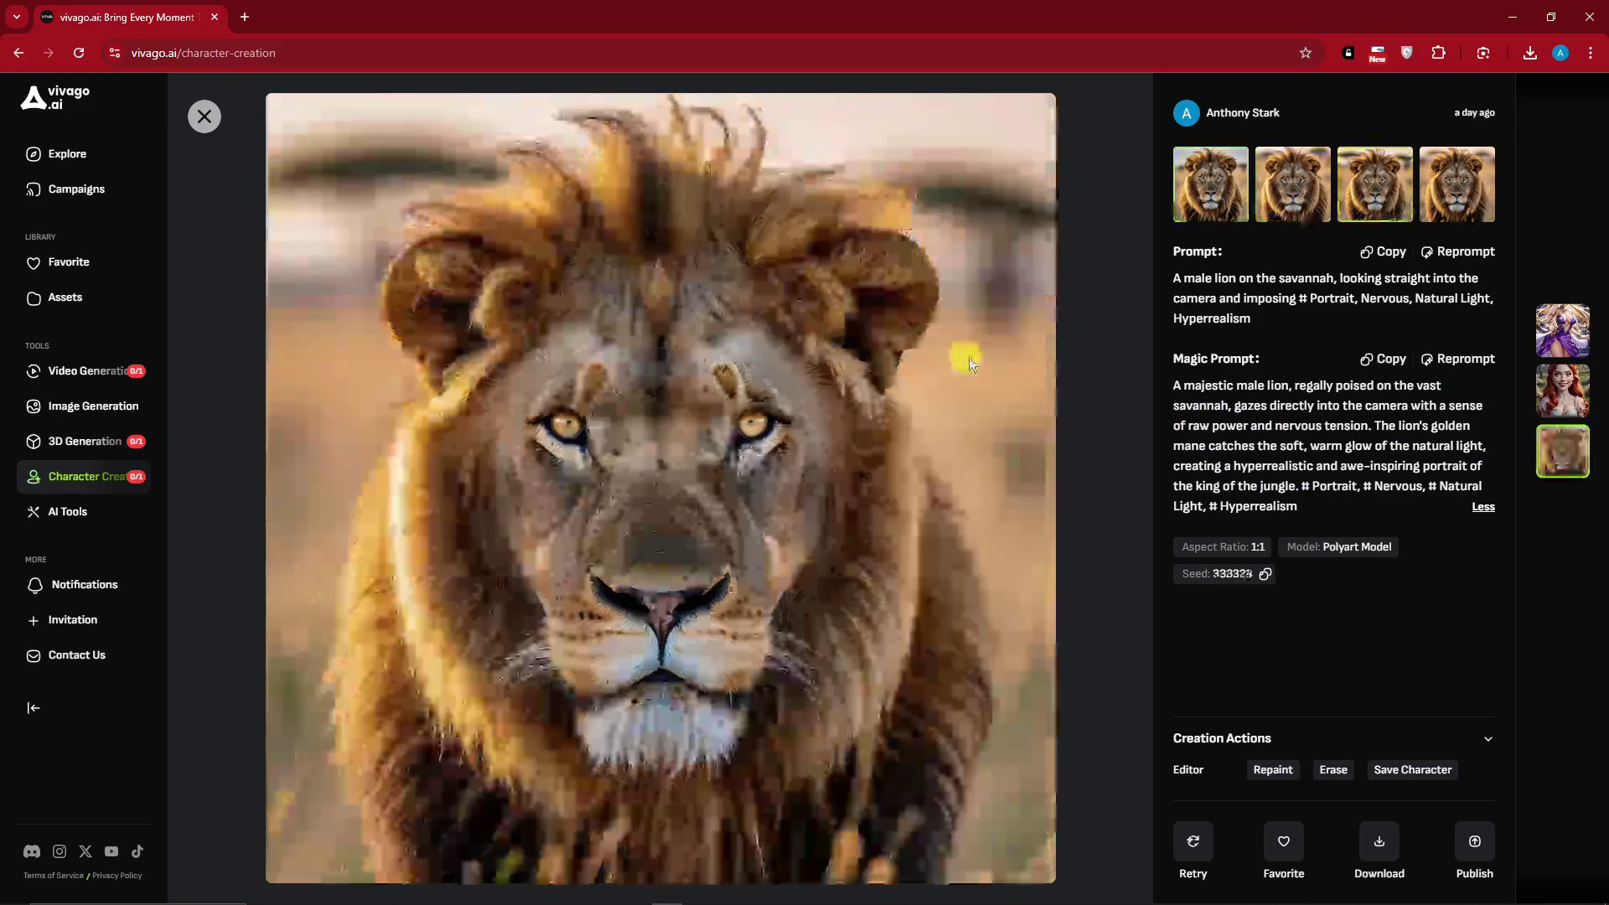
left_click(1563, 331)
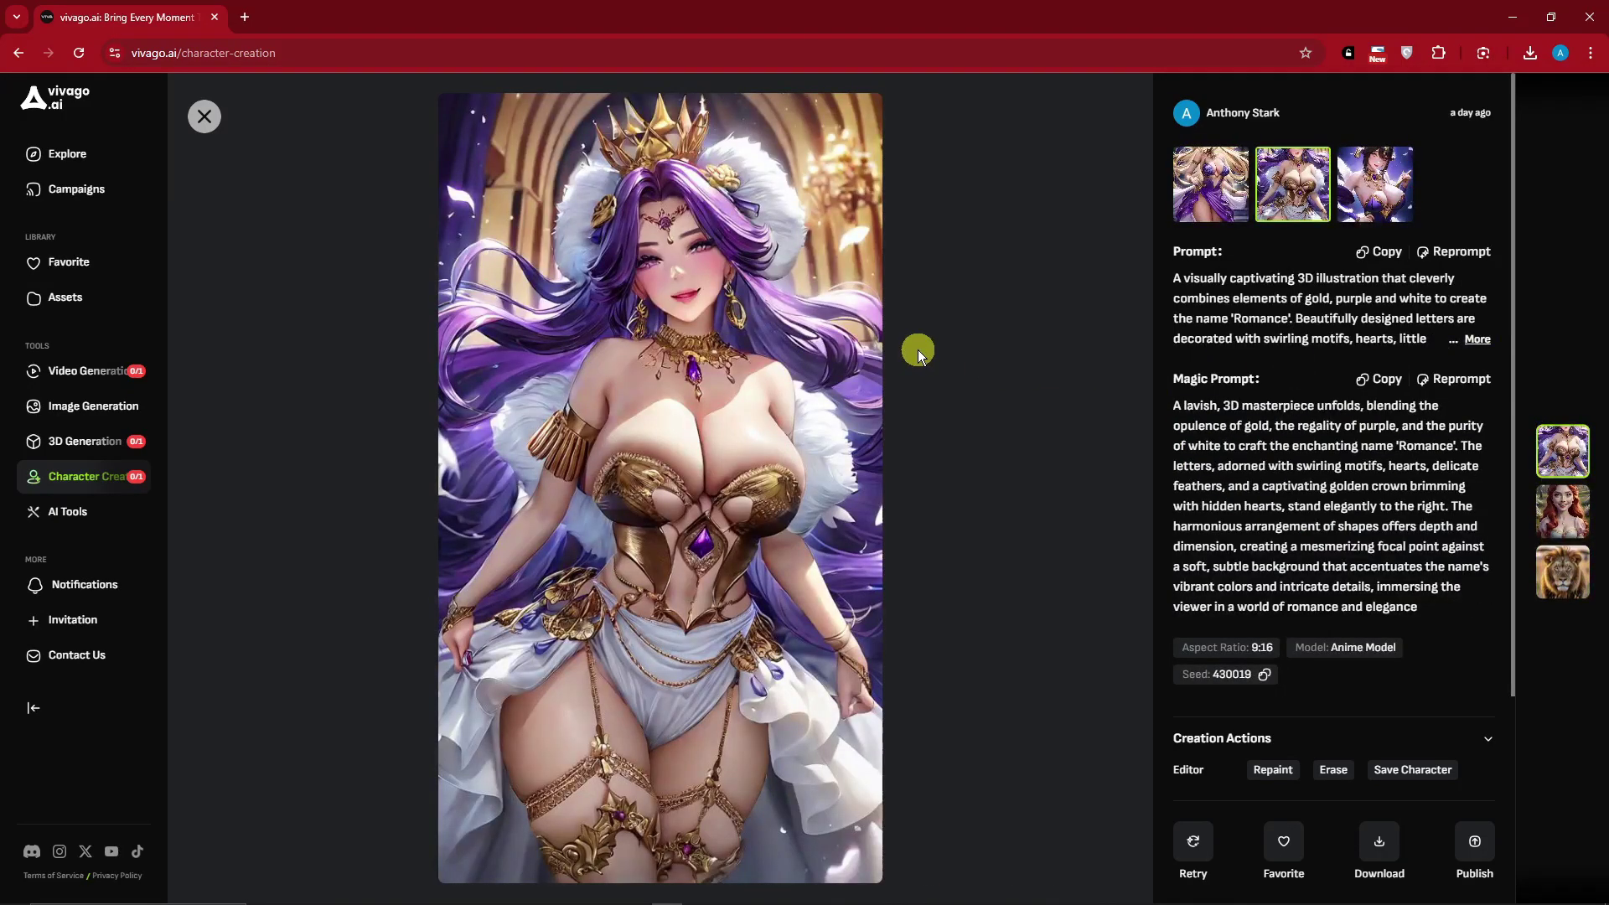
key("Right")
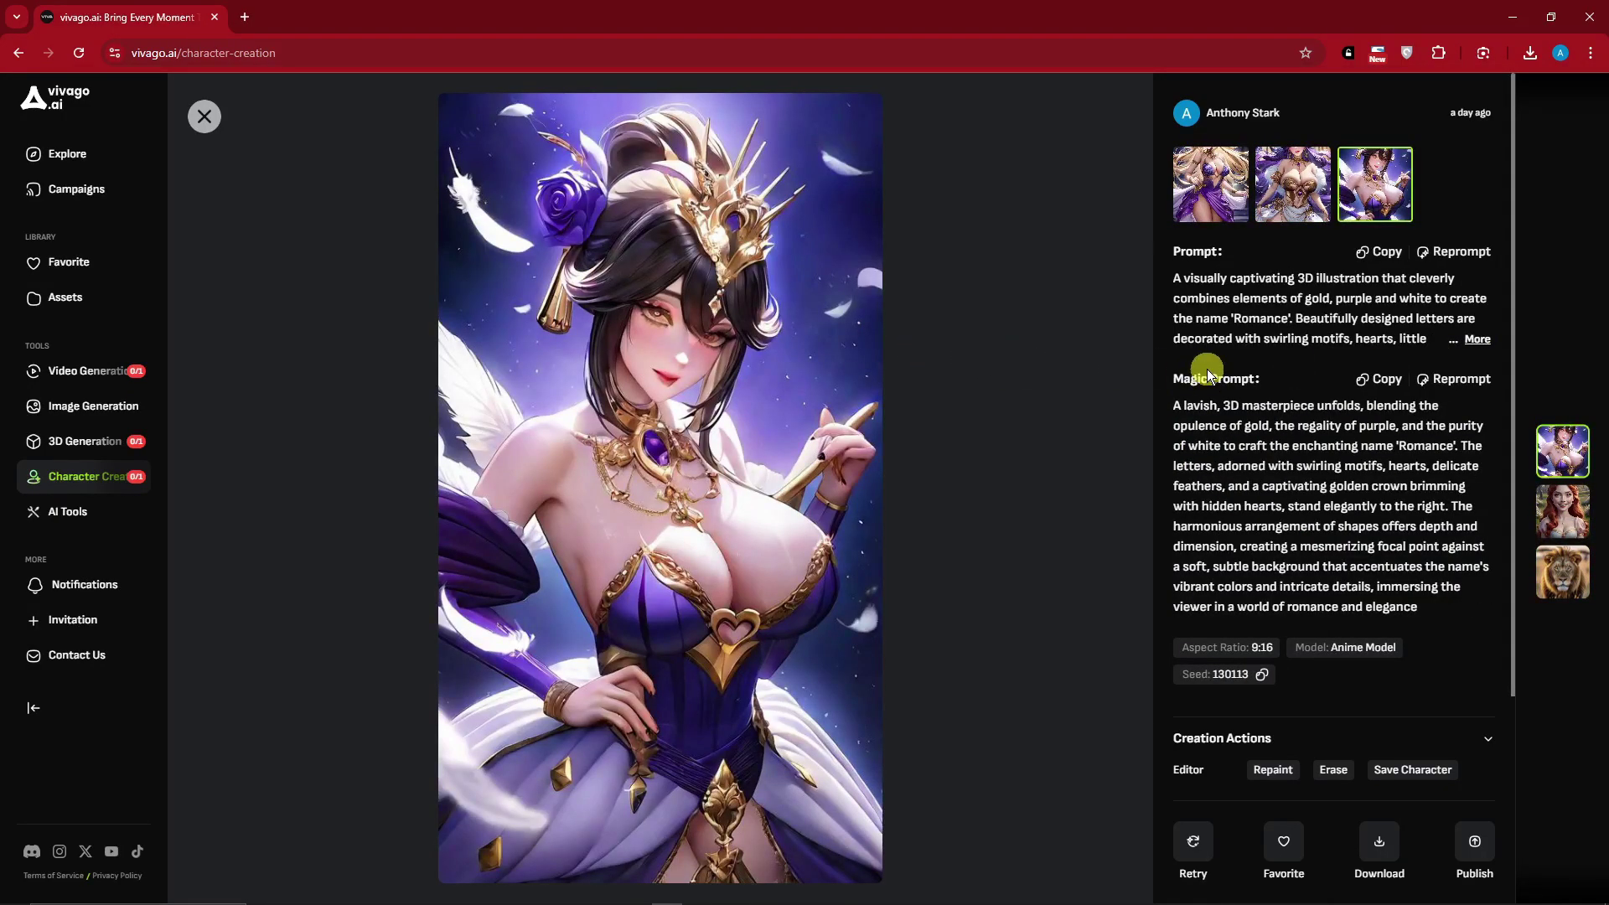
left_click(203, 116)
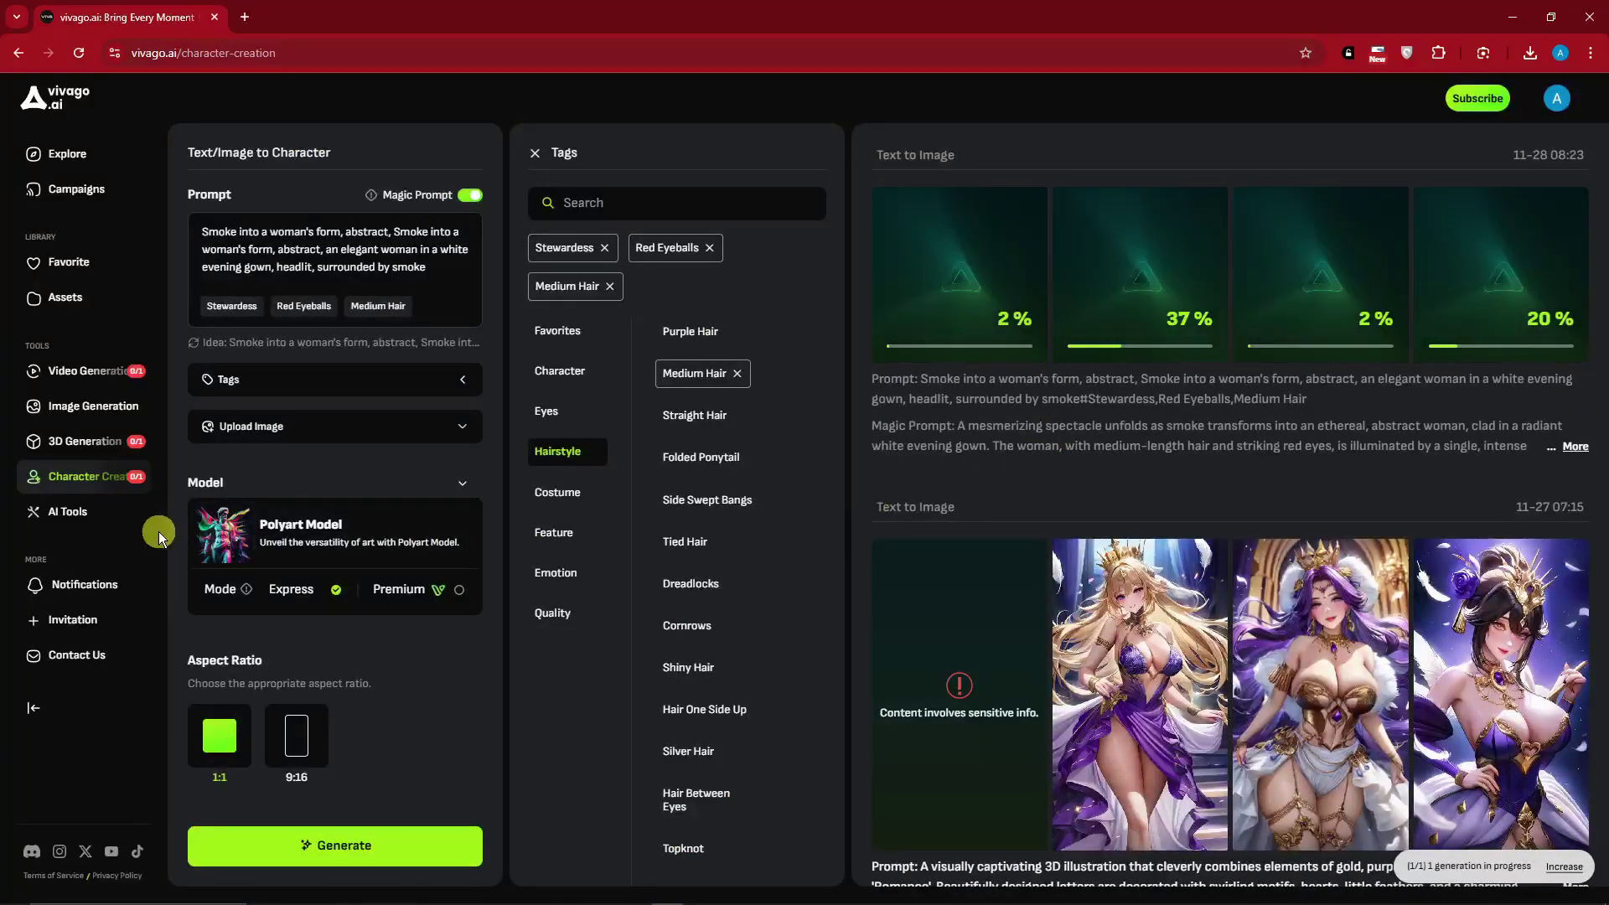
Open the AI Tools page.
scroll(1252, 570, "down", 5)
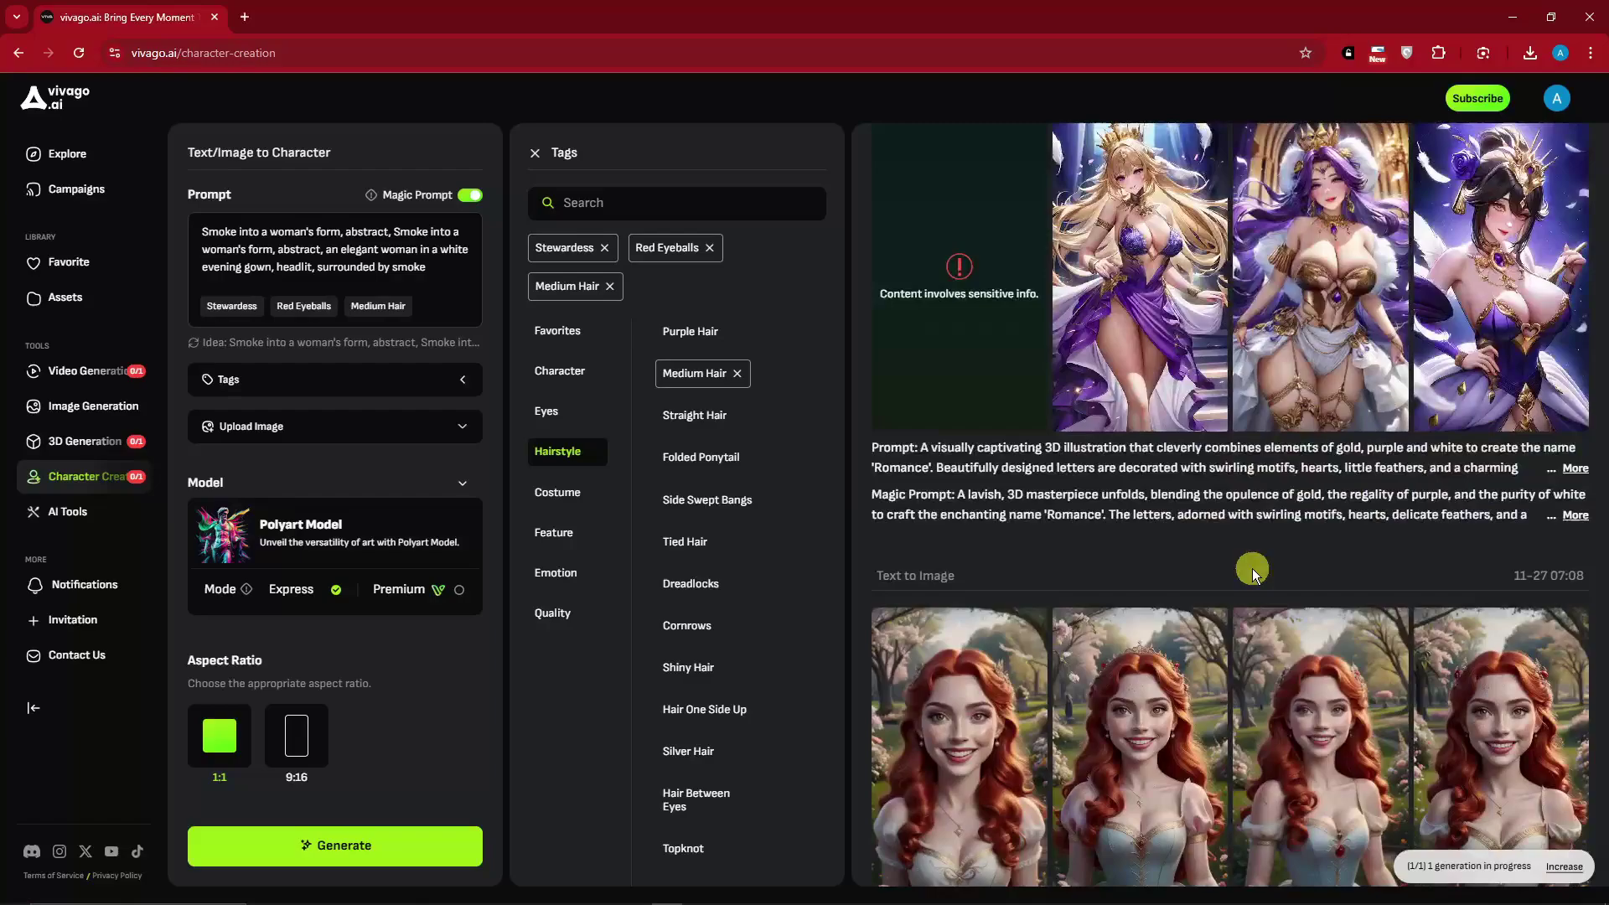
left_click(65, 512)
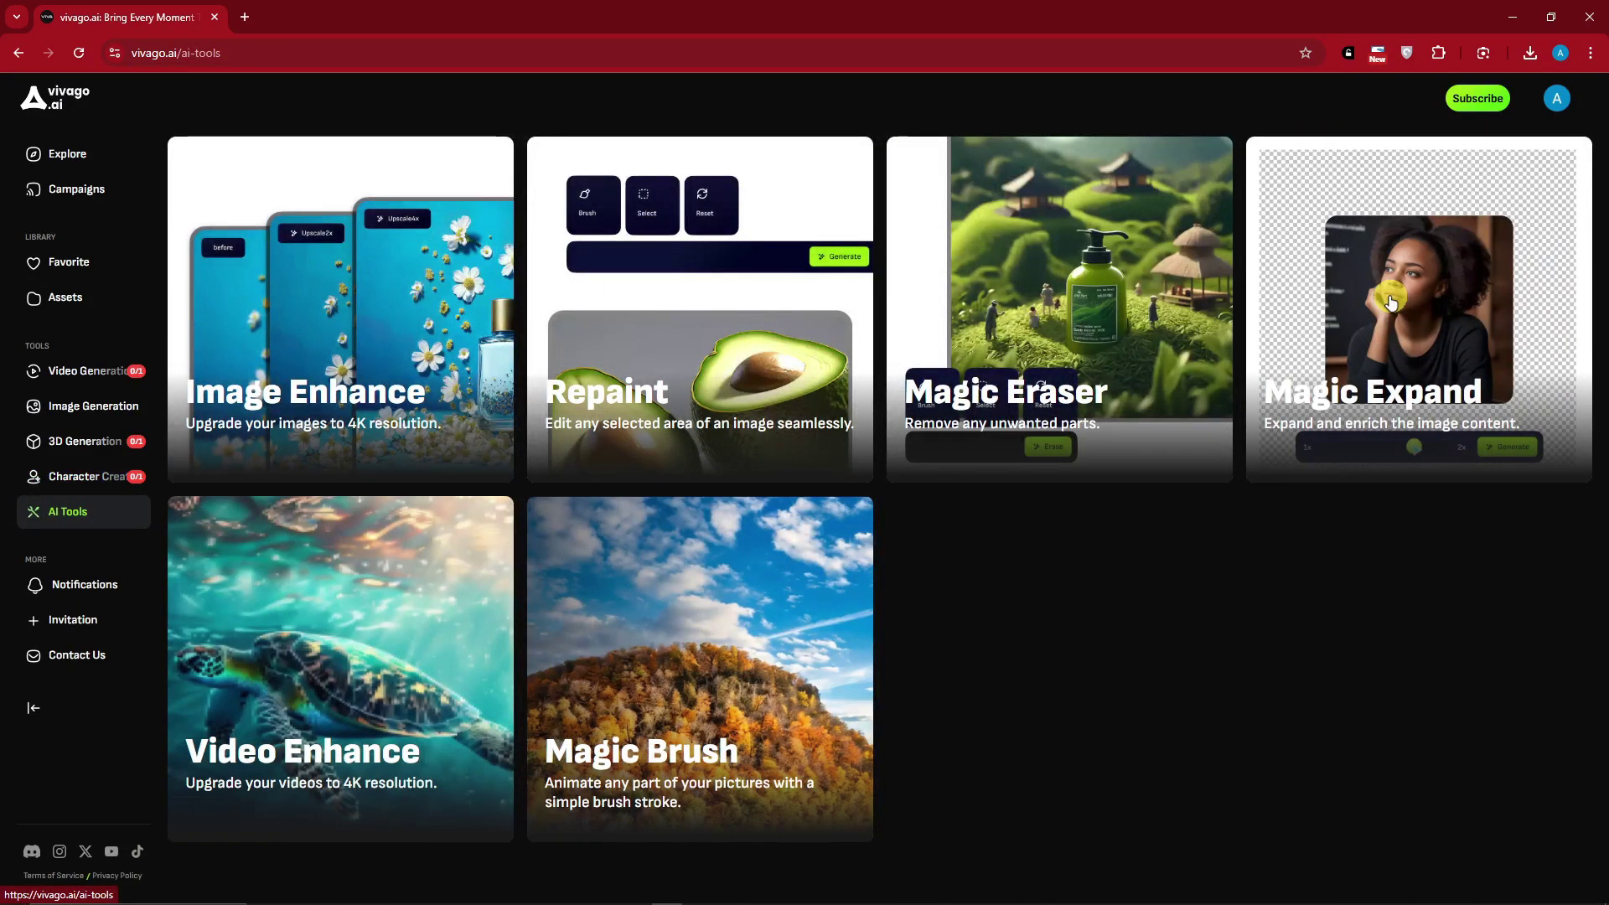